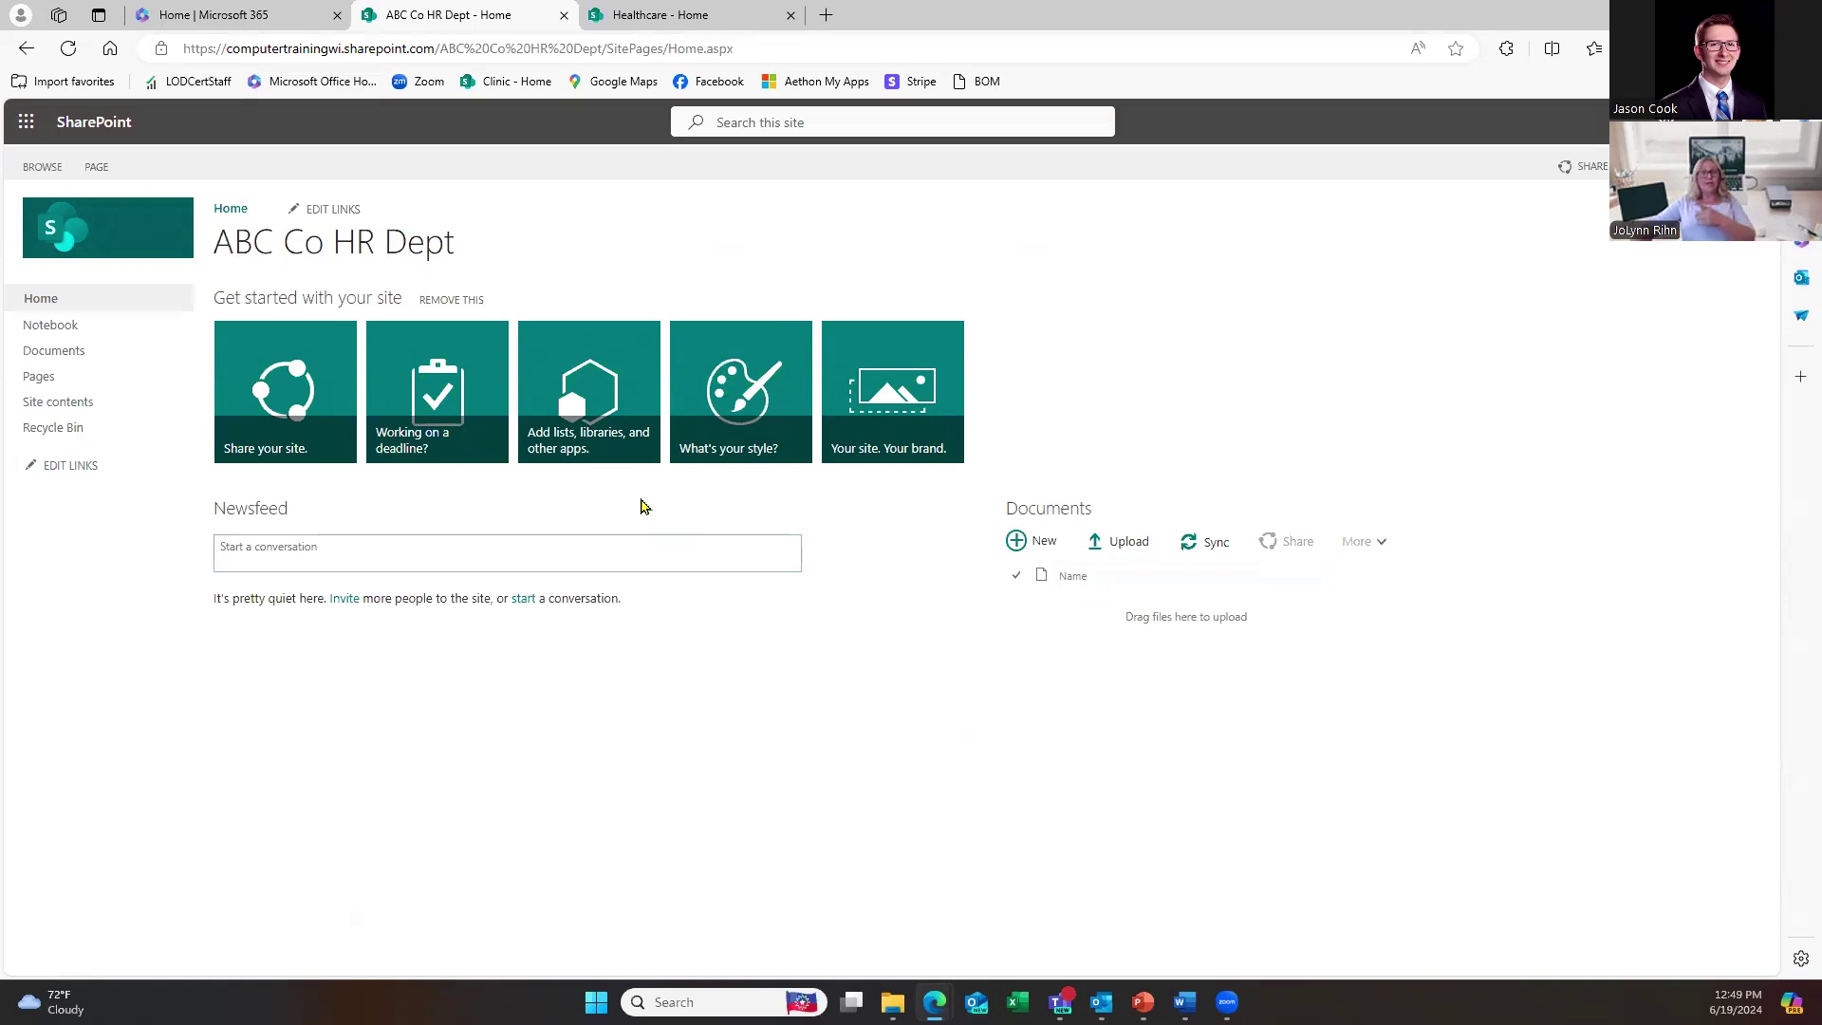
Step: Close the ABC Co HR Dept site and open the list of active sites in the SharePoint admin center
left_click(564, 16)
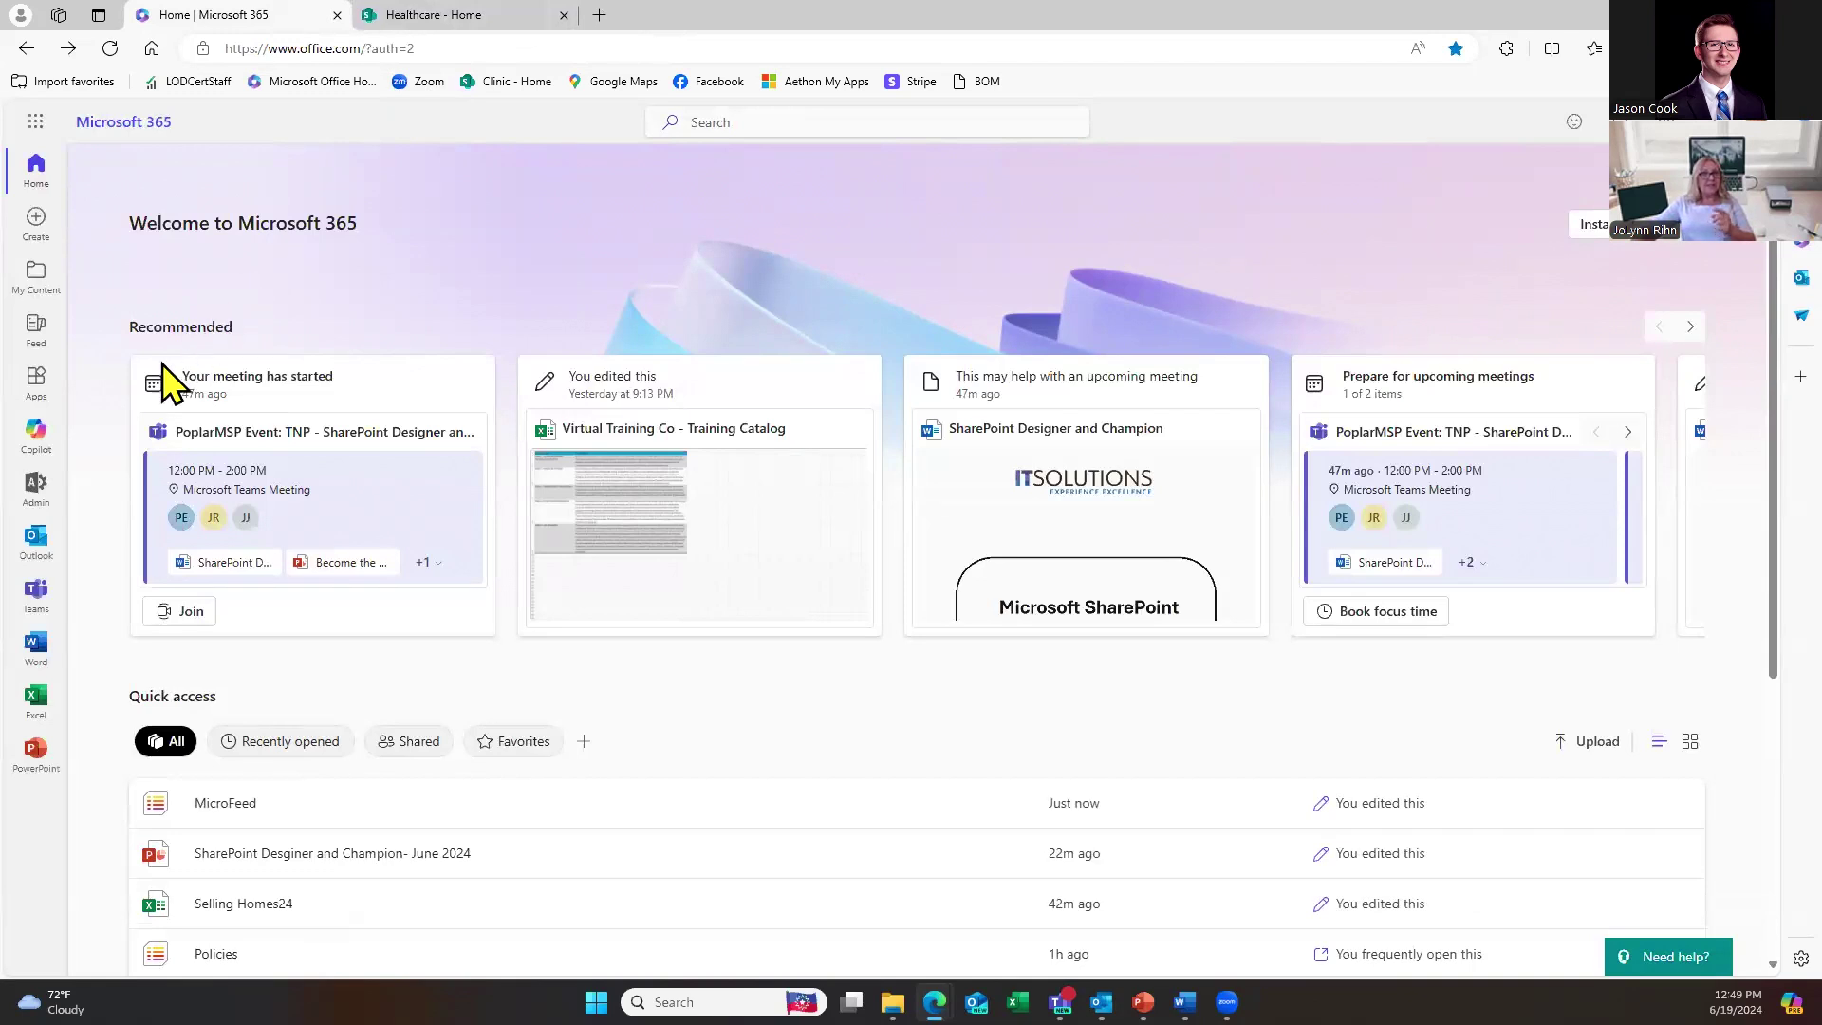
left_click(31, 506)
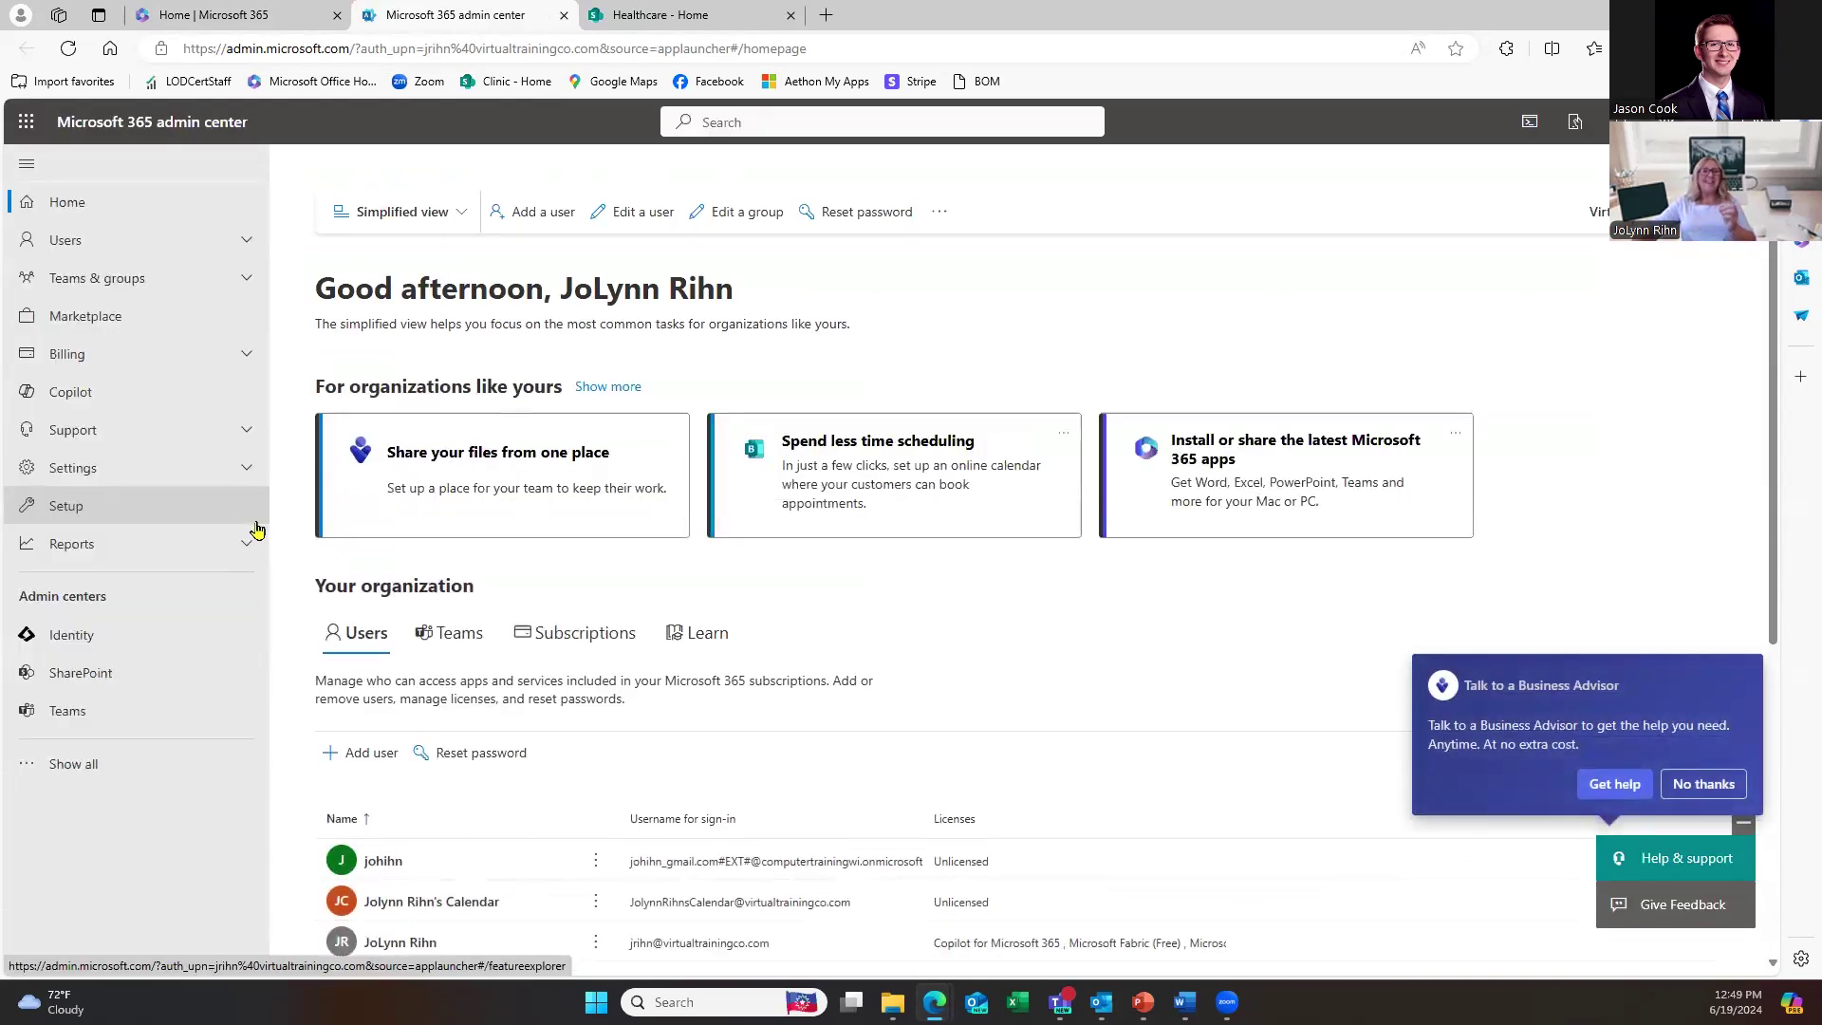
left_click(120, 690)
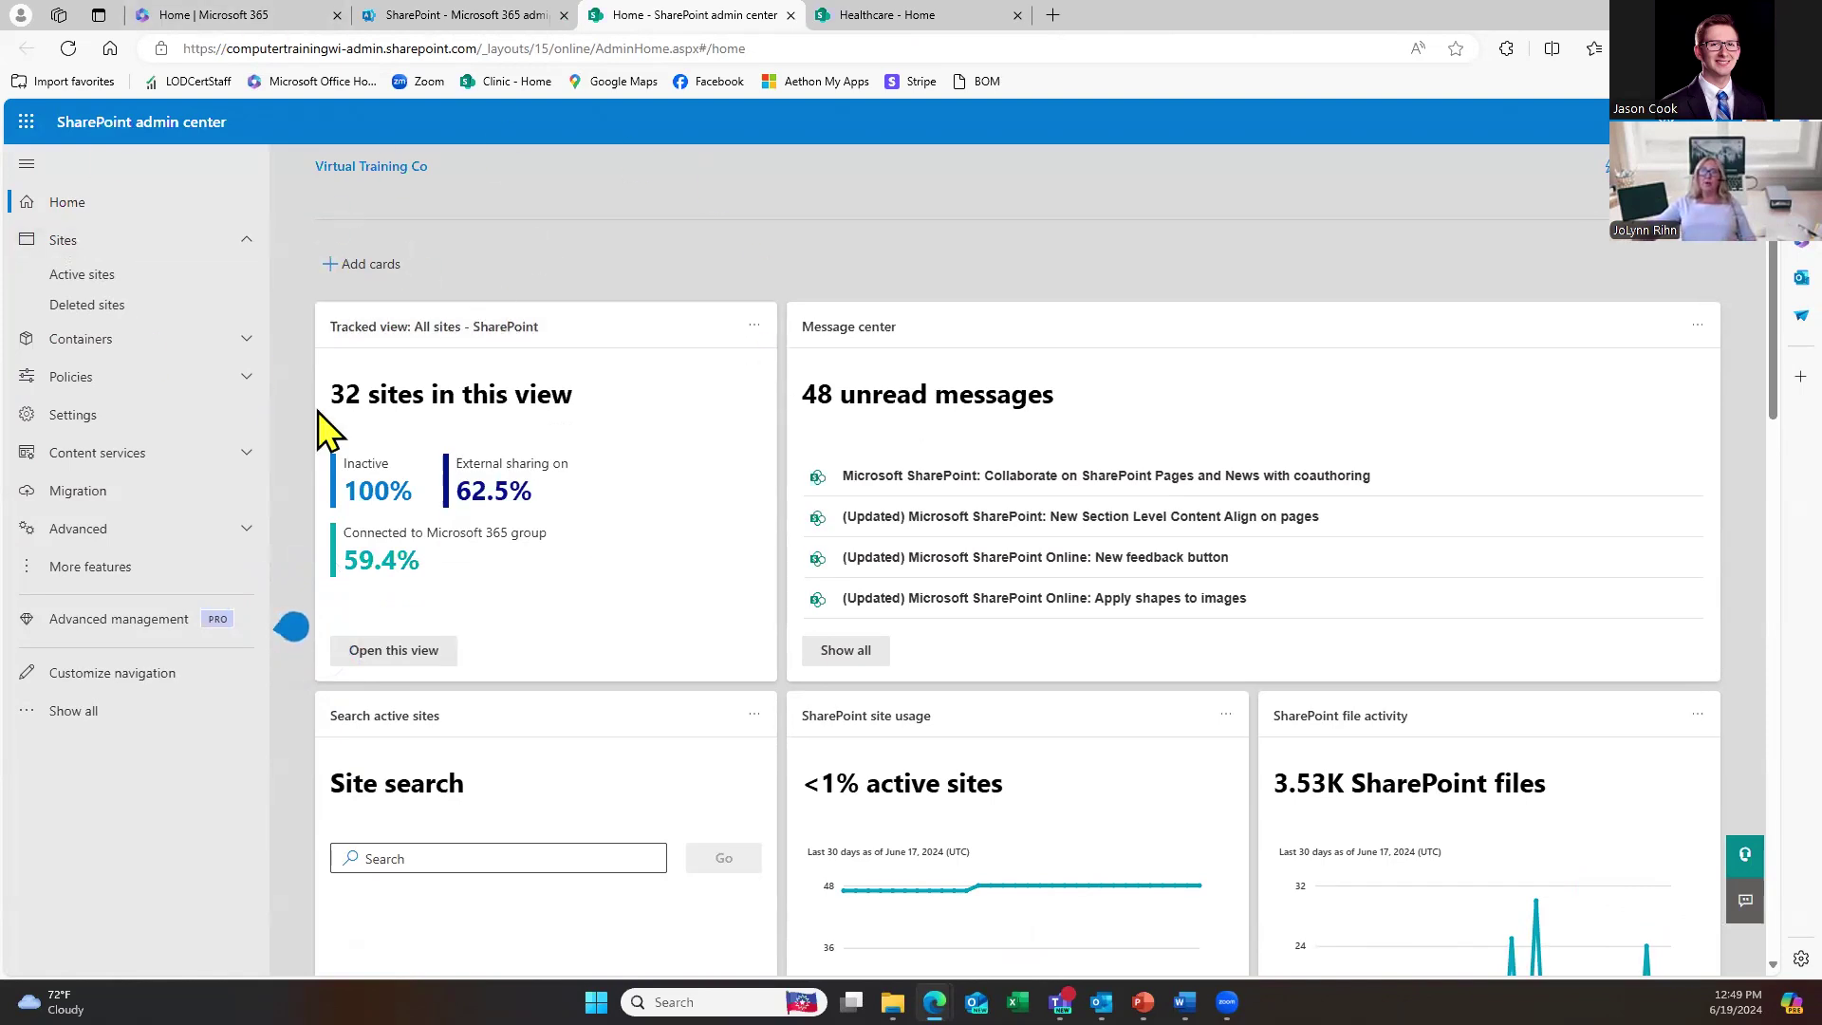
left_click(67, 275)
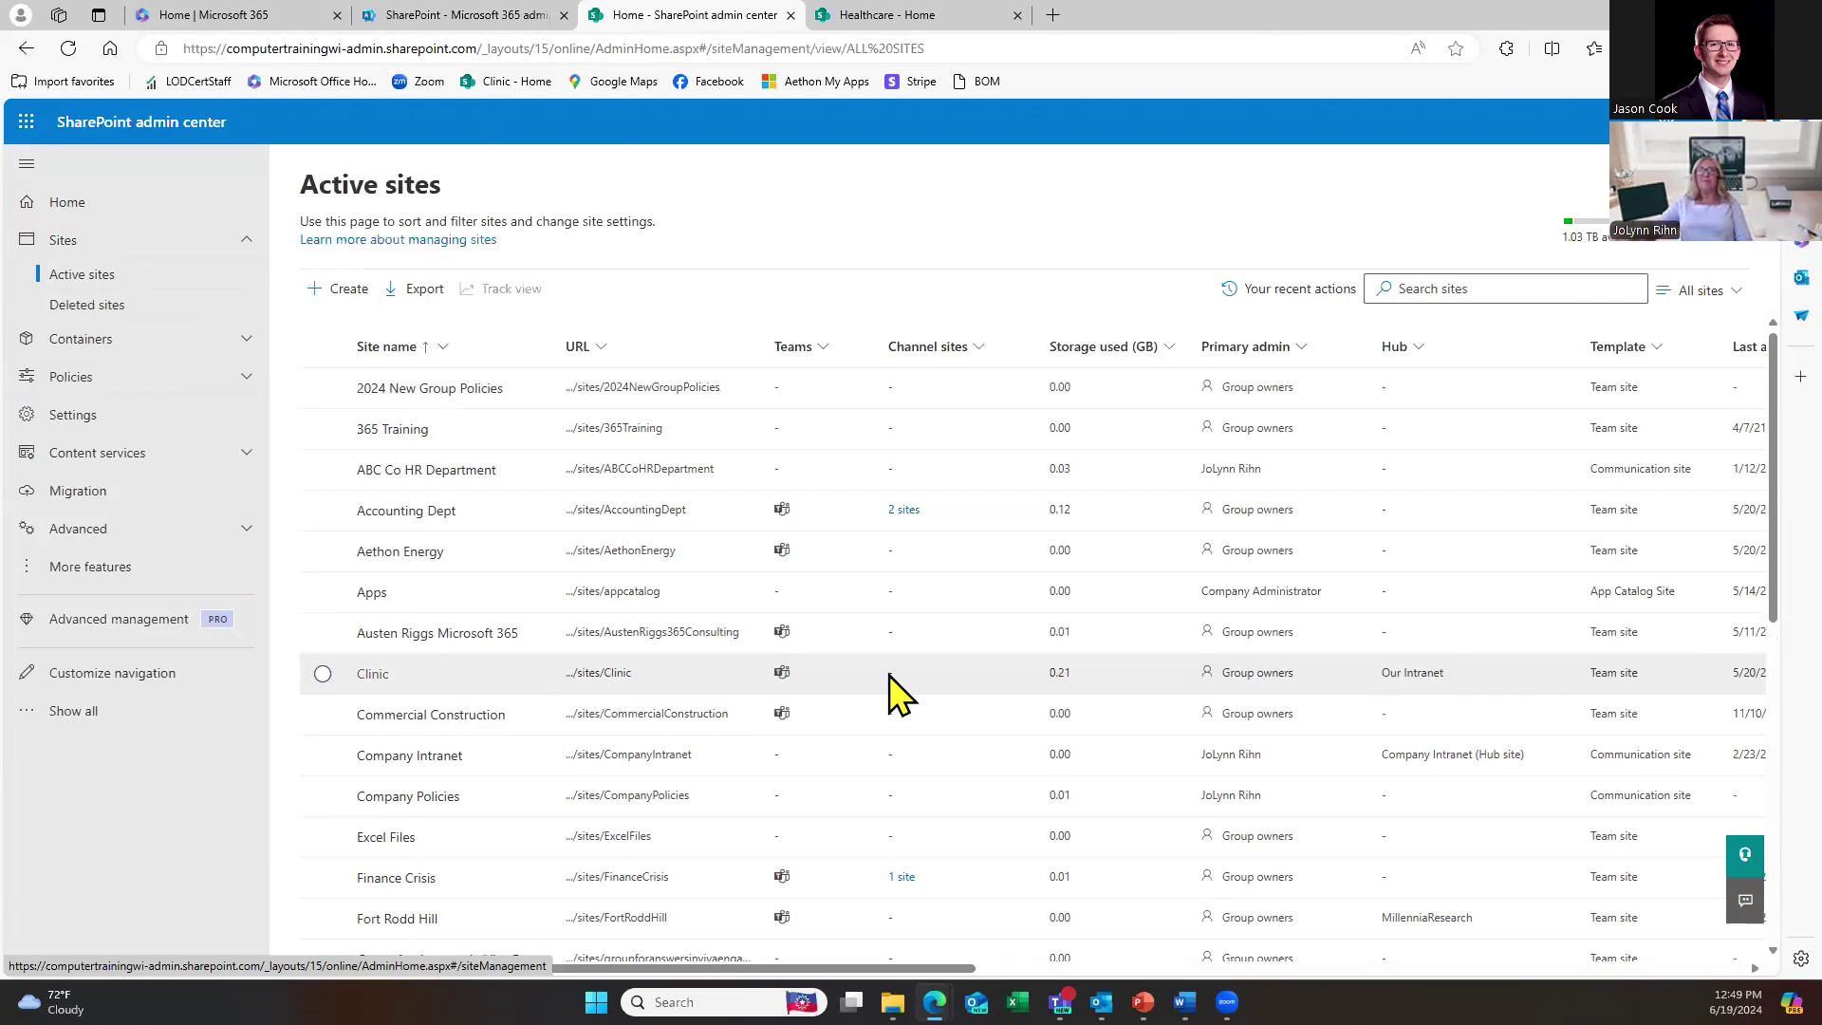
Step: Start creating a team site based on Microsoft's Employee onboarding team template
left_click(331, 291)
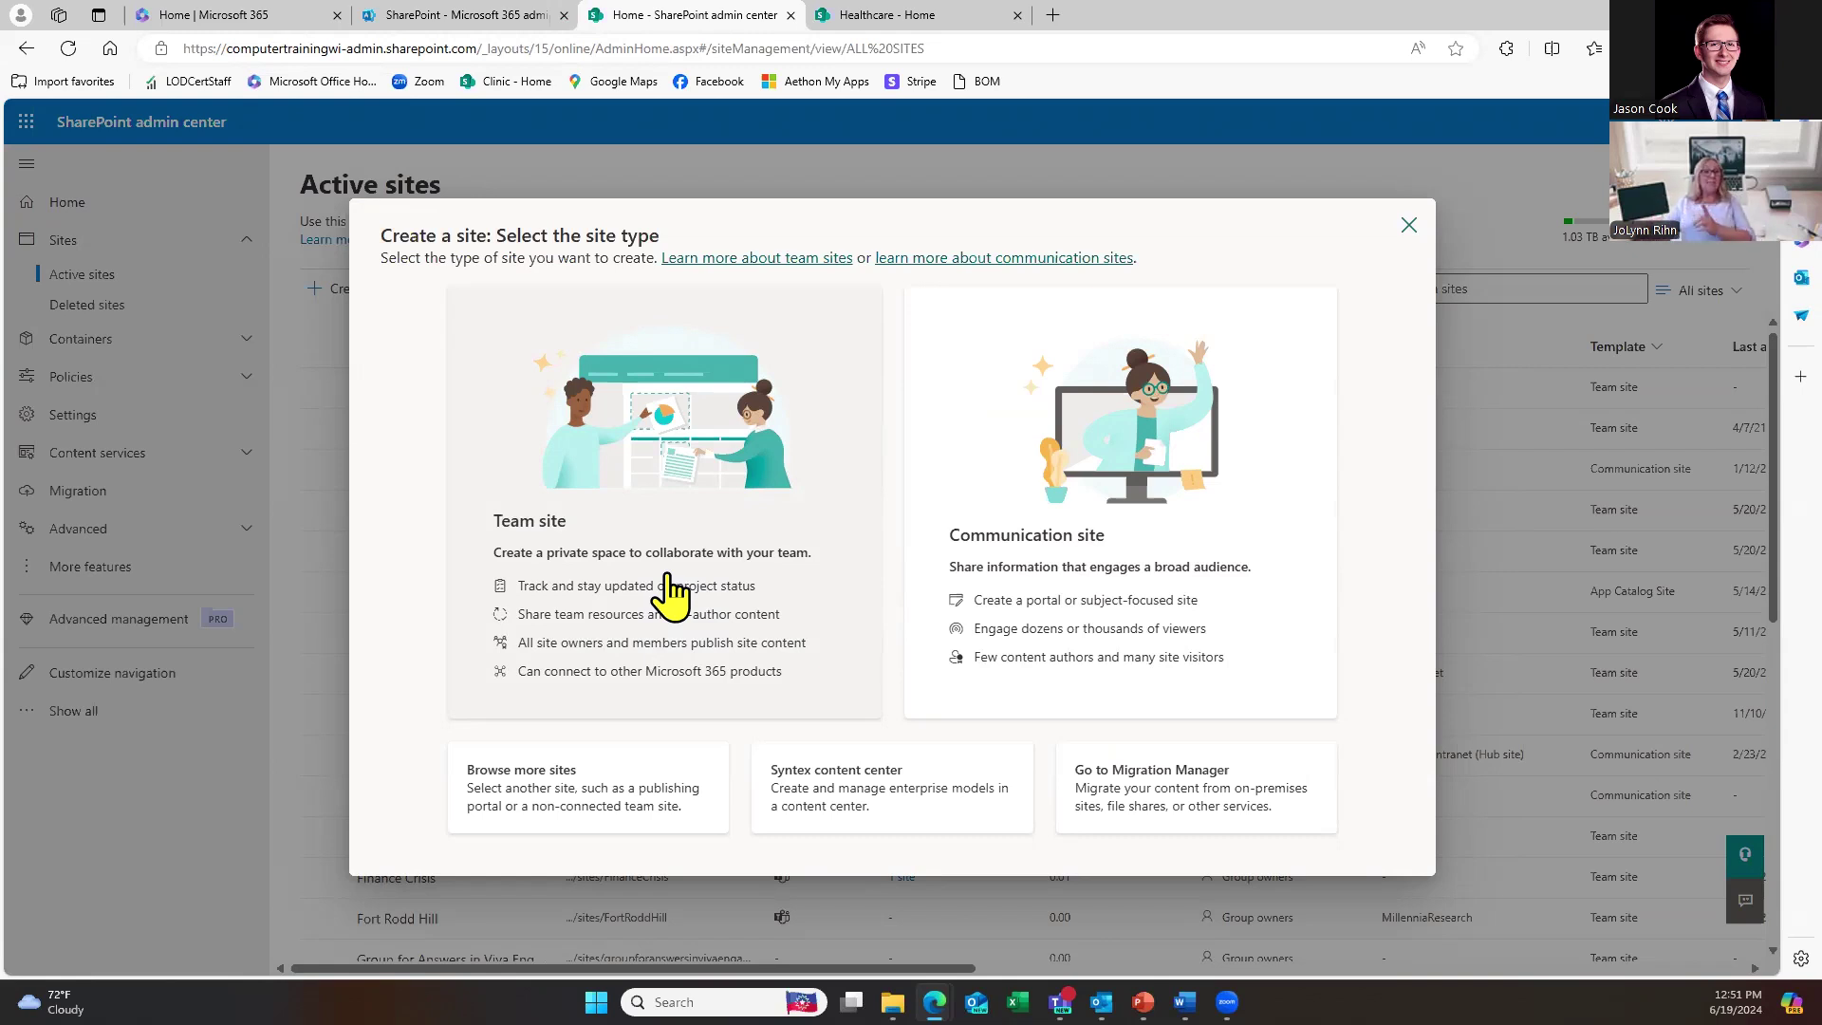
left_click(659, 551)
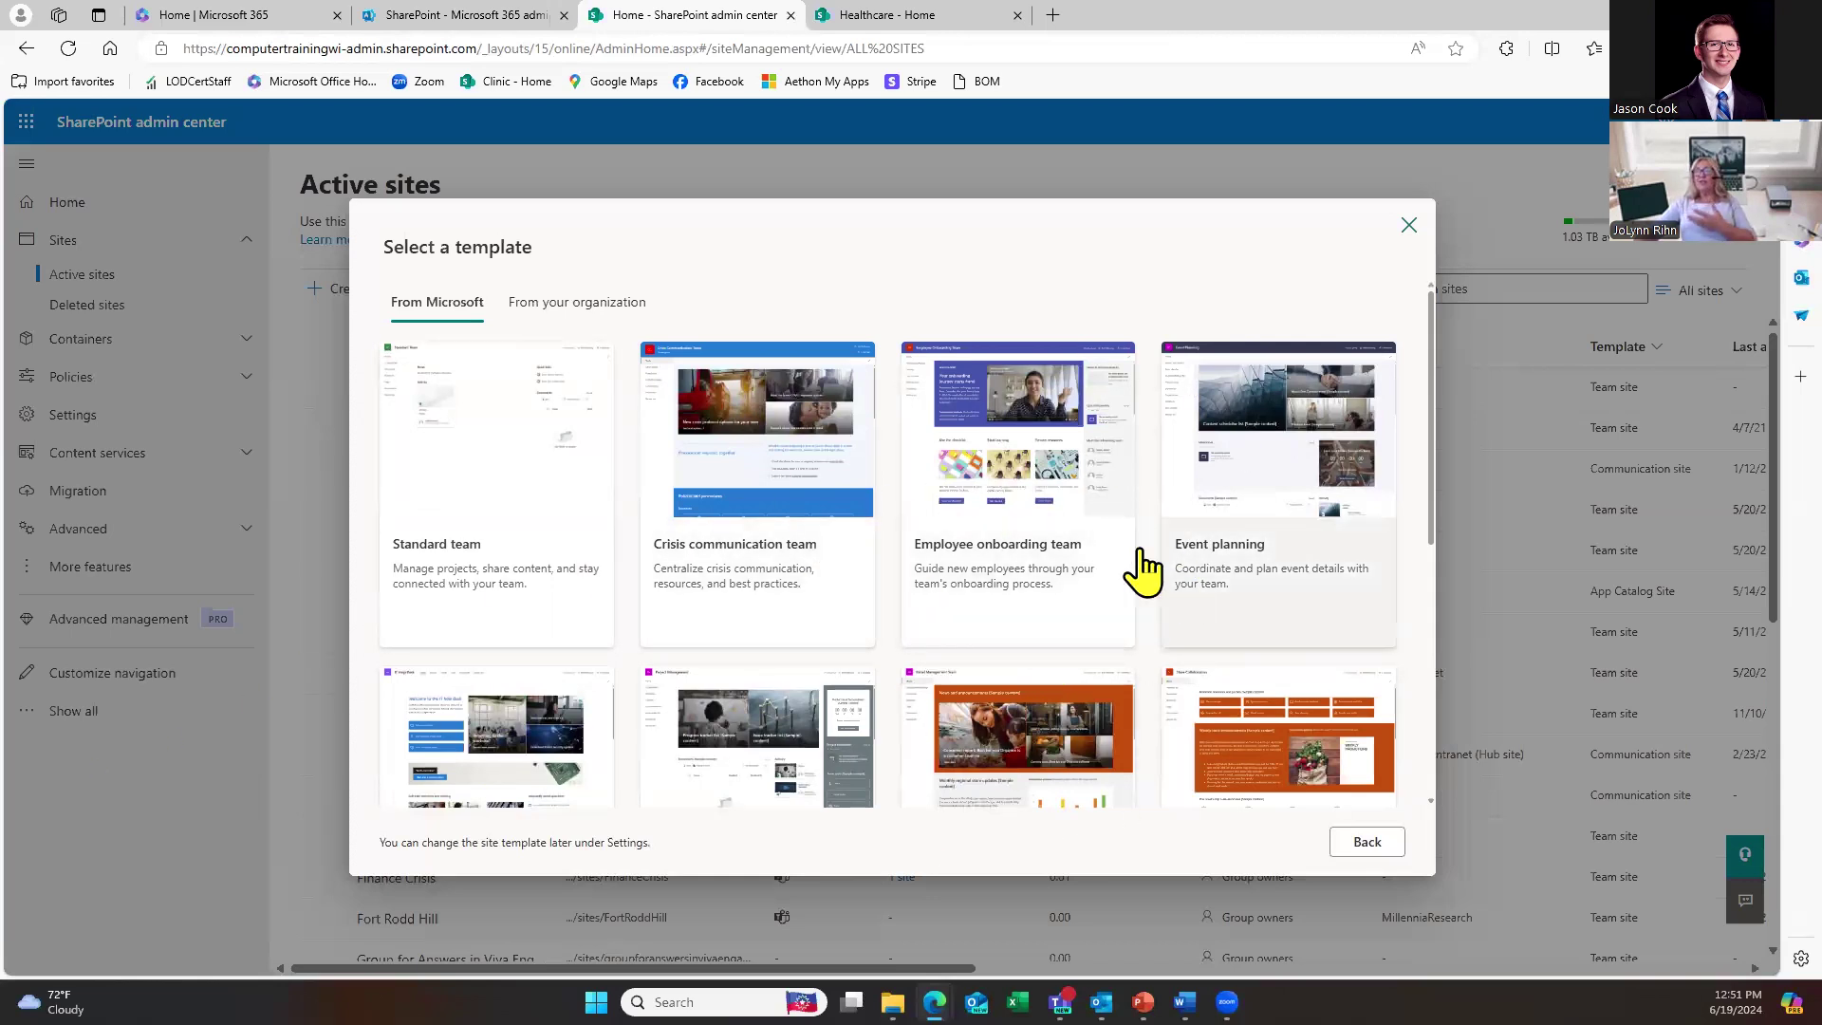
scroll(1025, 626, "down", 4)
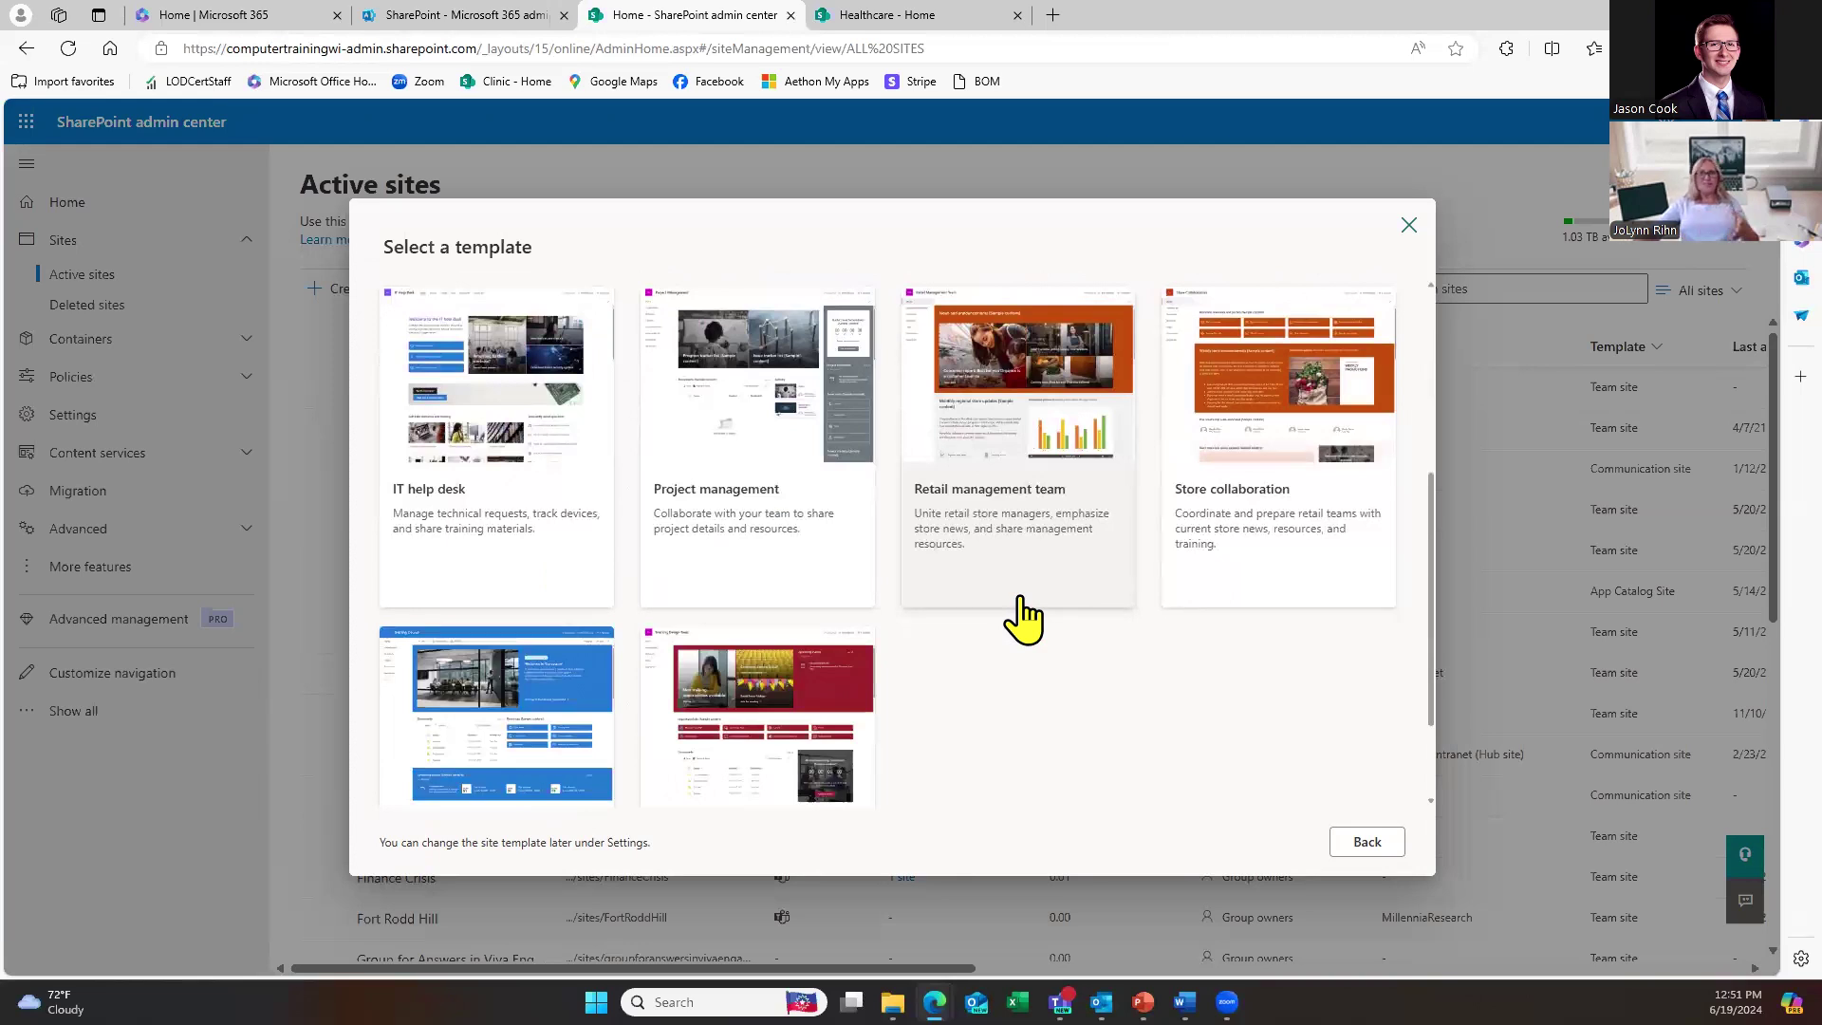
scroll(753, 631, "down", 2)
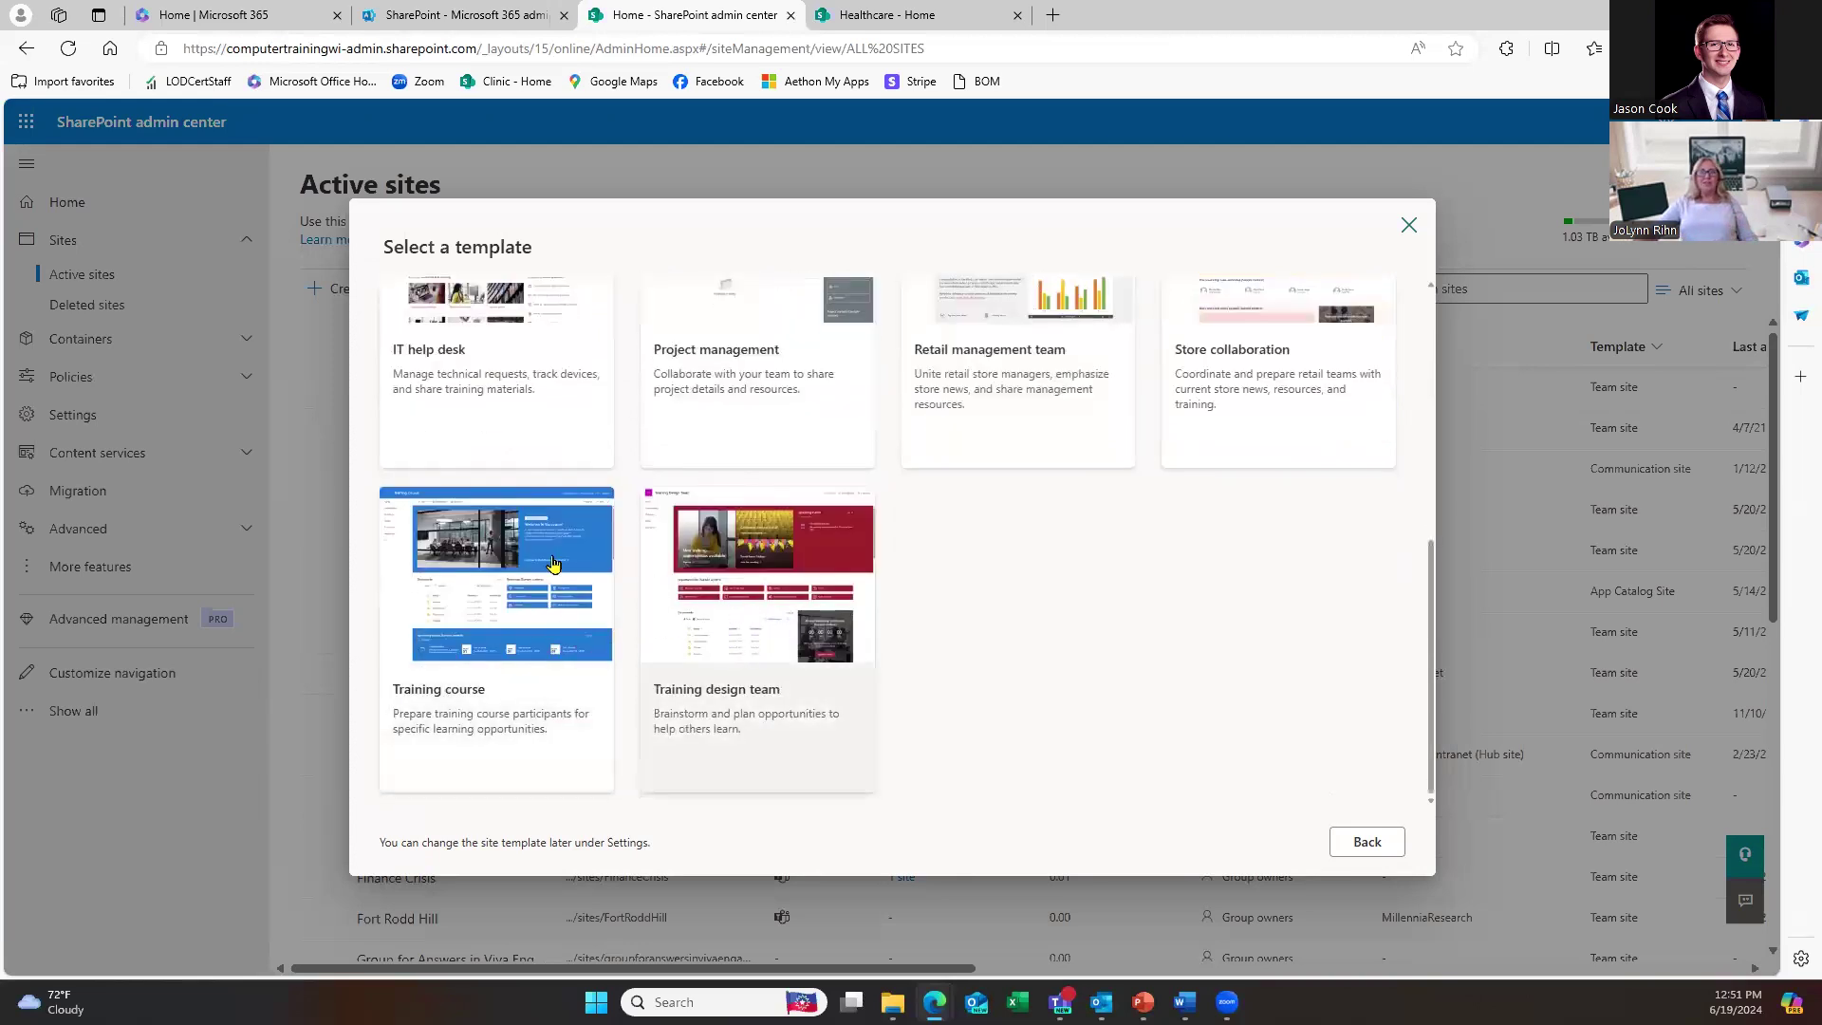
scroll(879, 664, "up", 4)
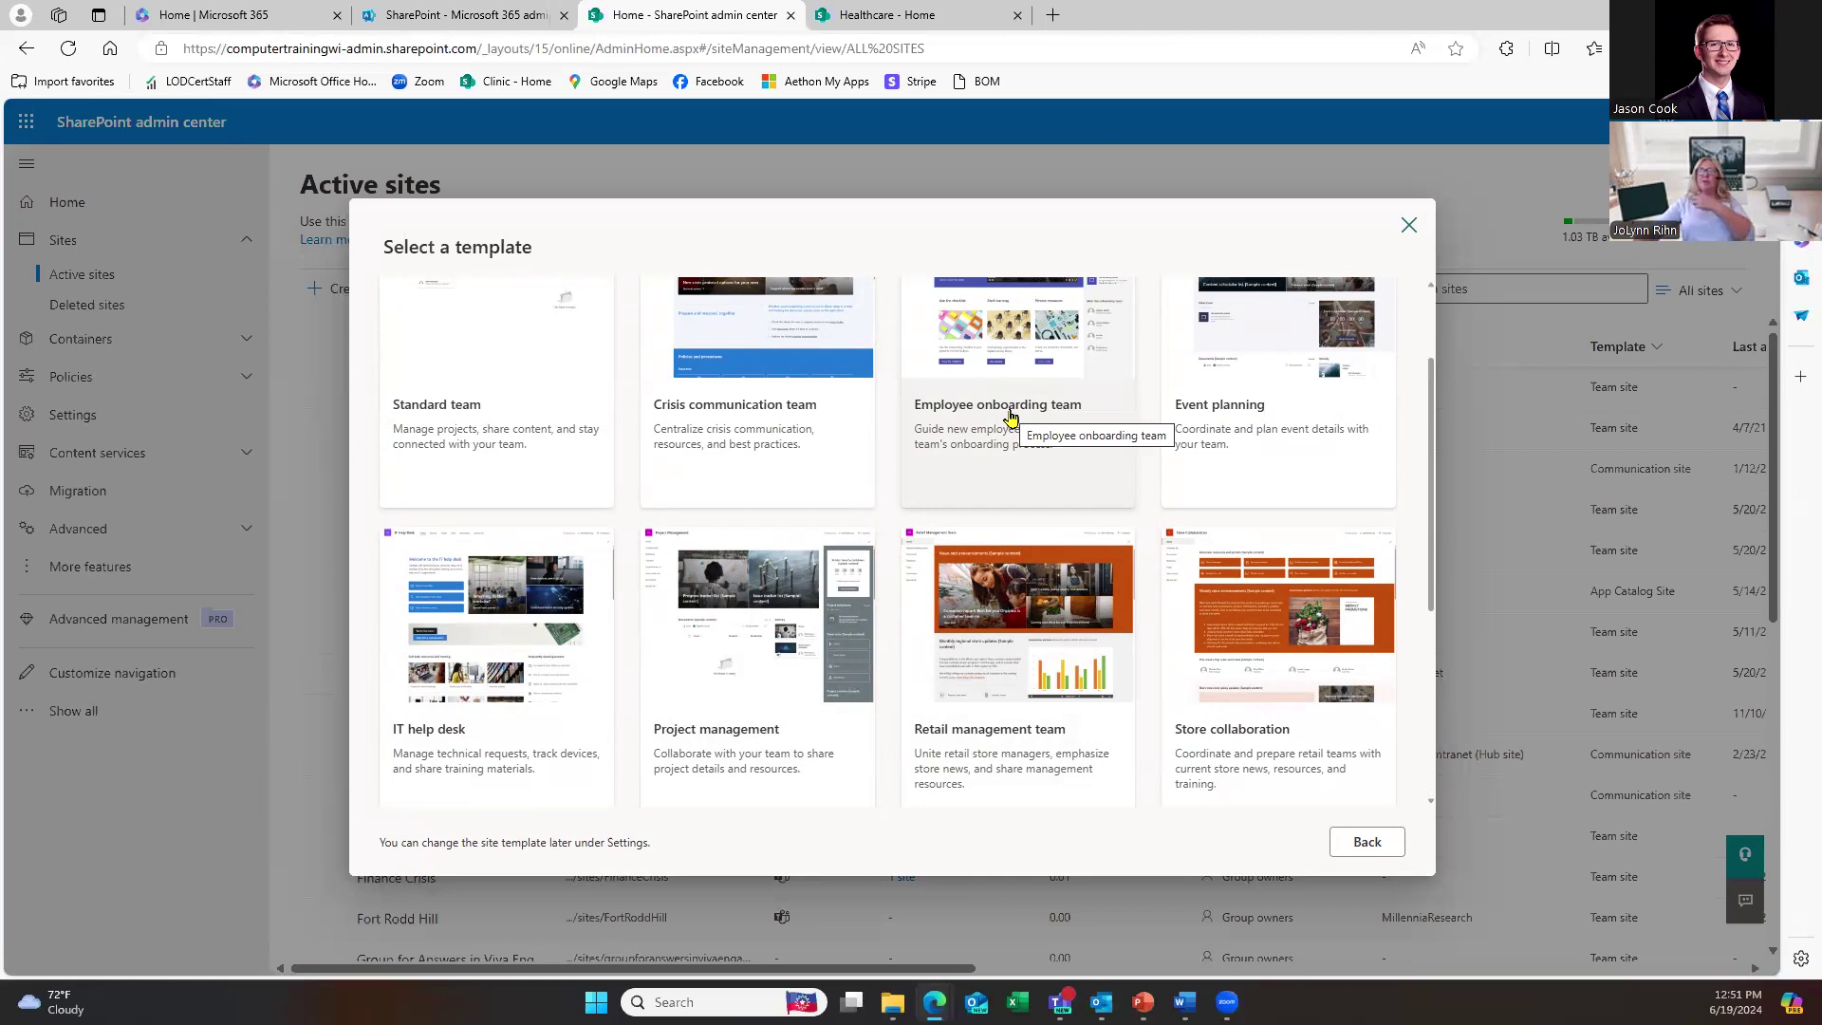
left_click(1011, 416)
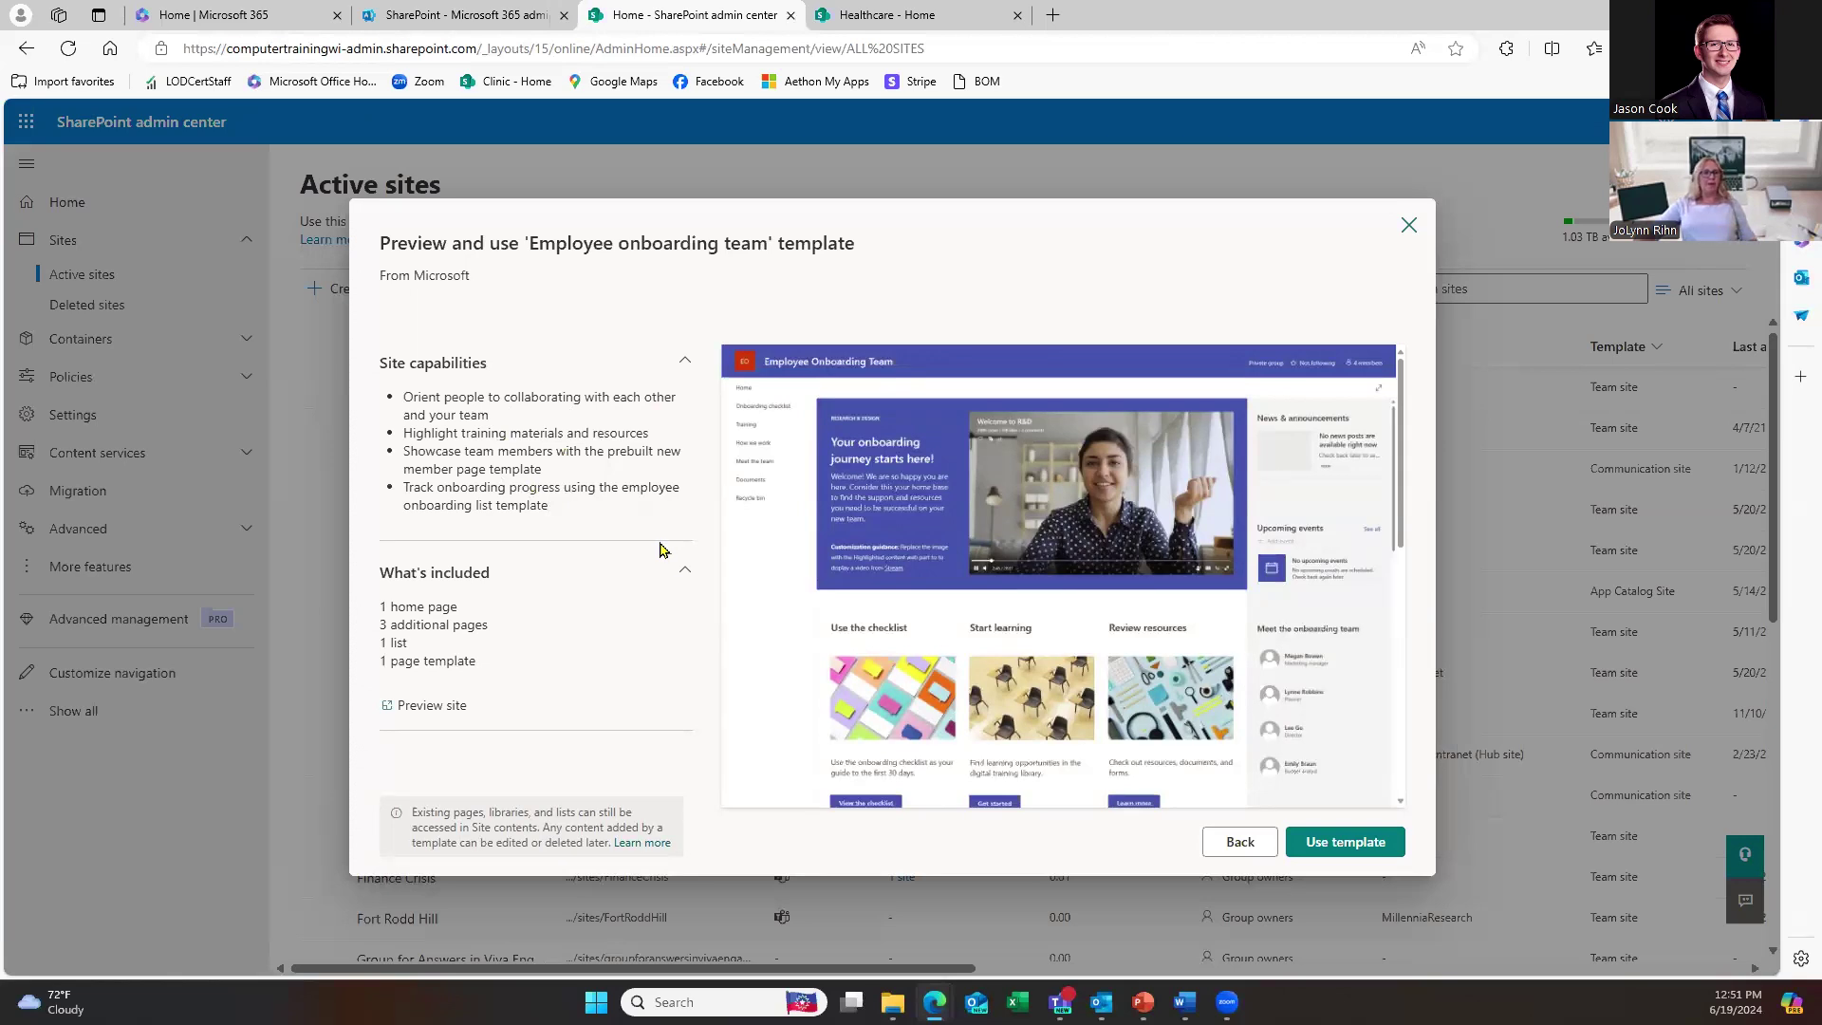
left_click(1348, 845)
Step: Name the new site HR Dept for ABC Co and check its description and group email address fields
left_click(944, 564)
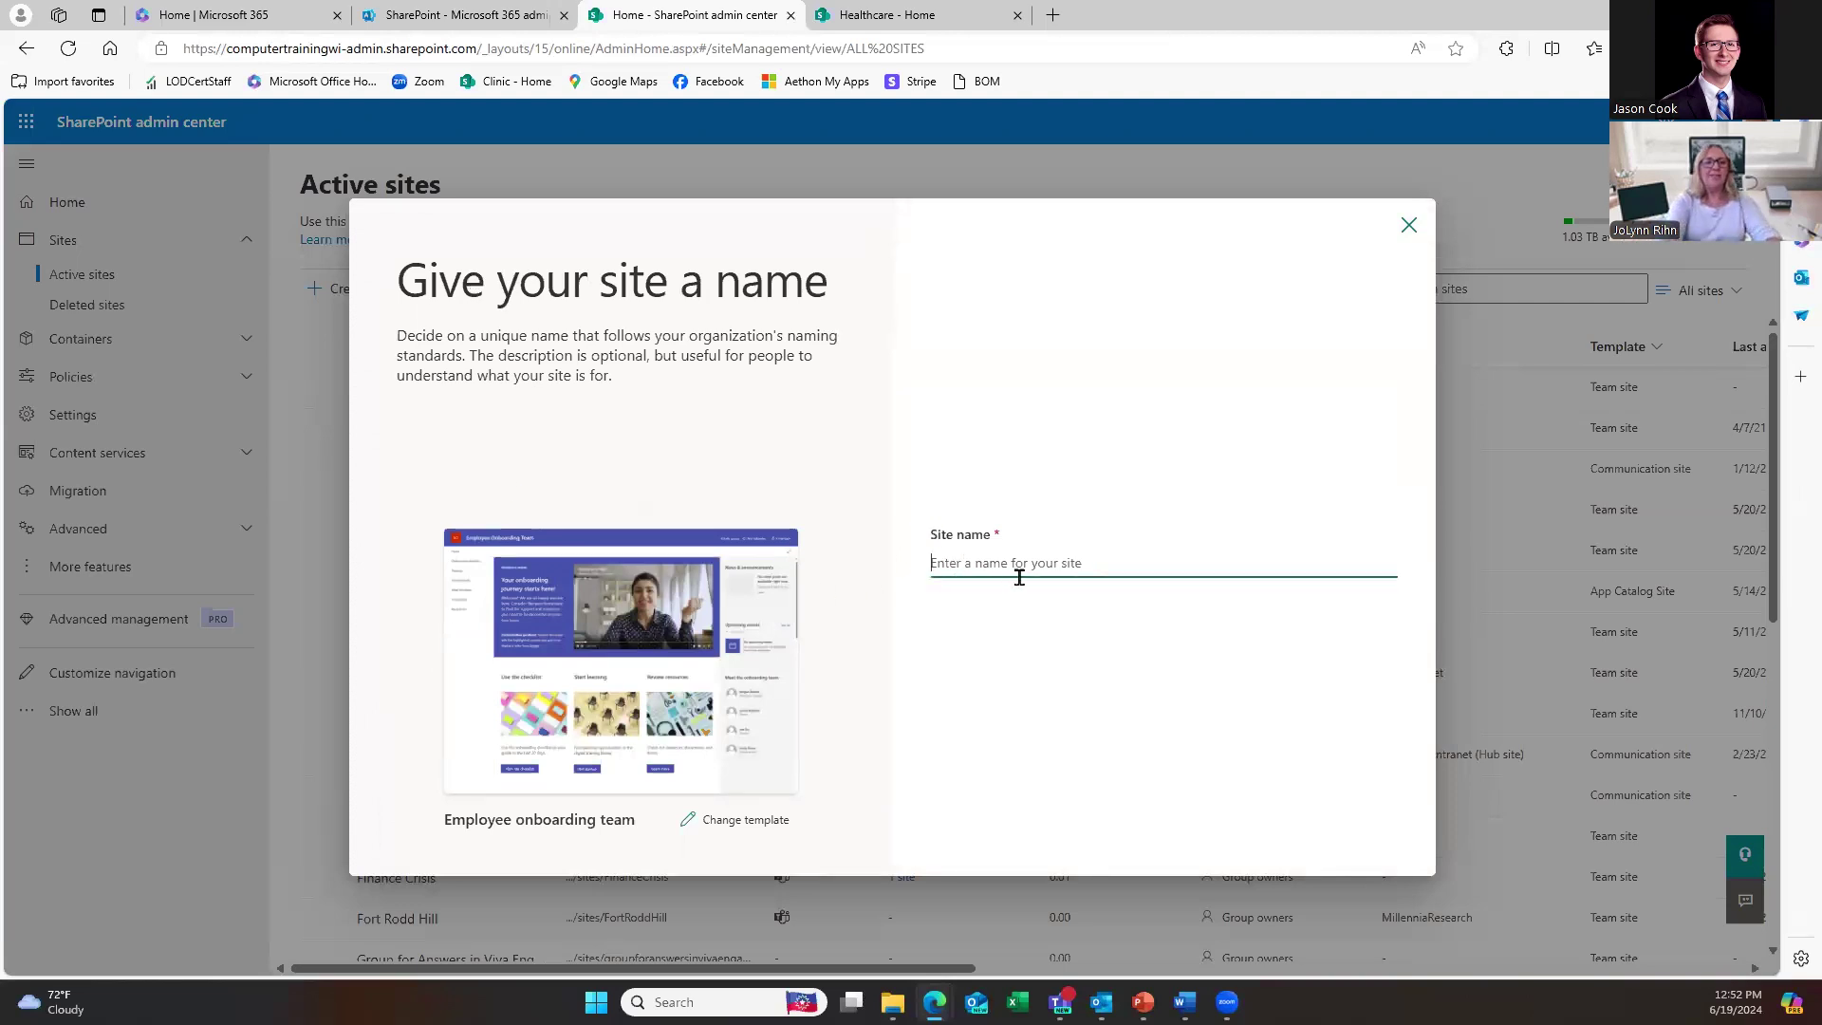
type("HR")
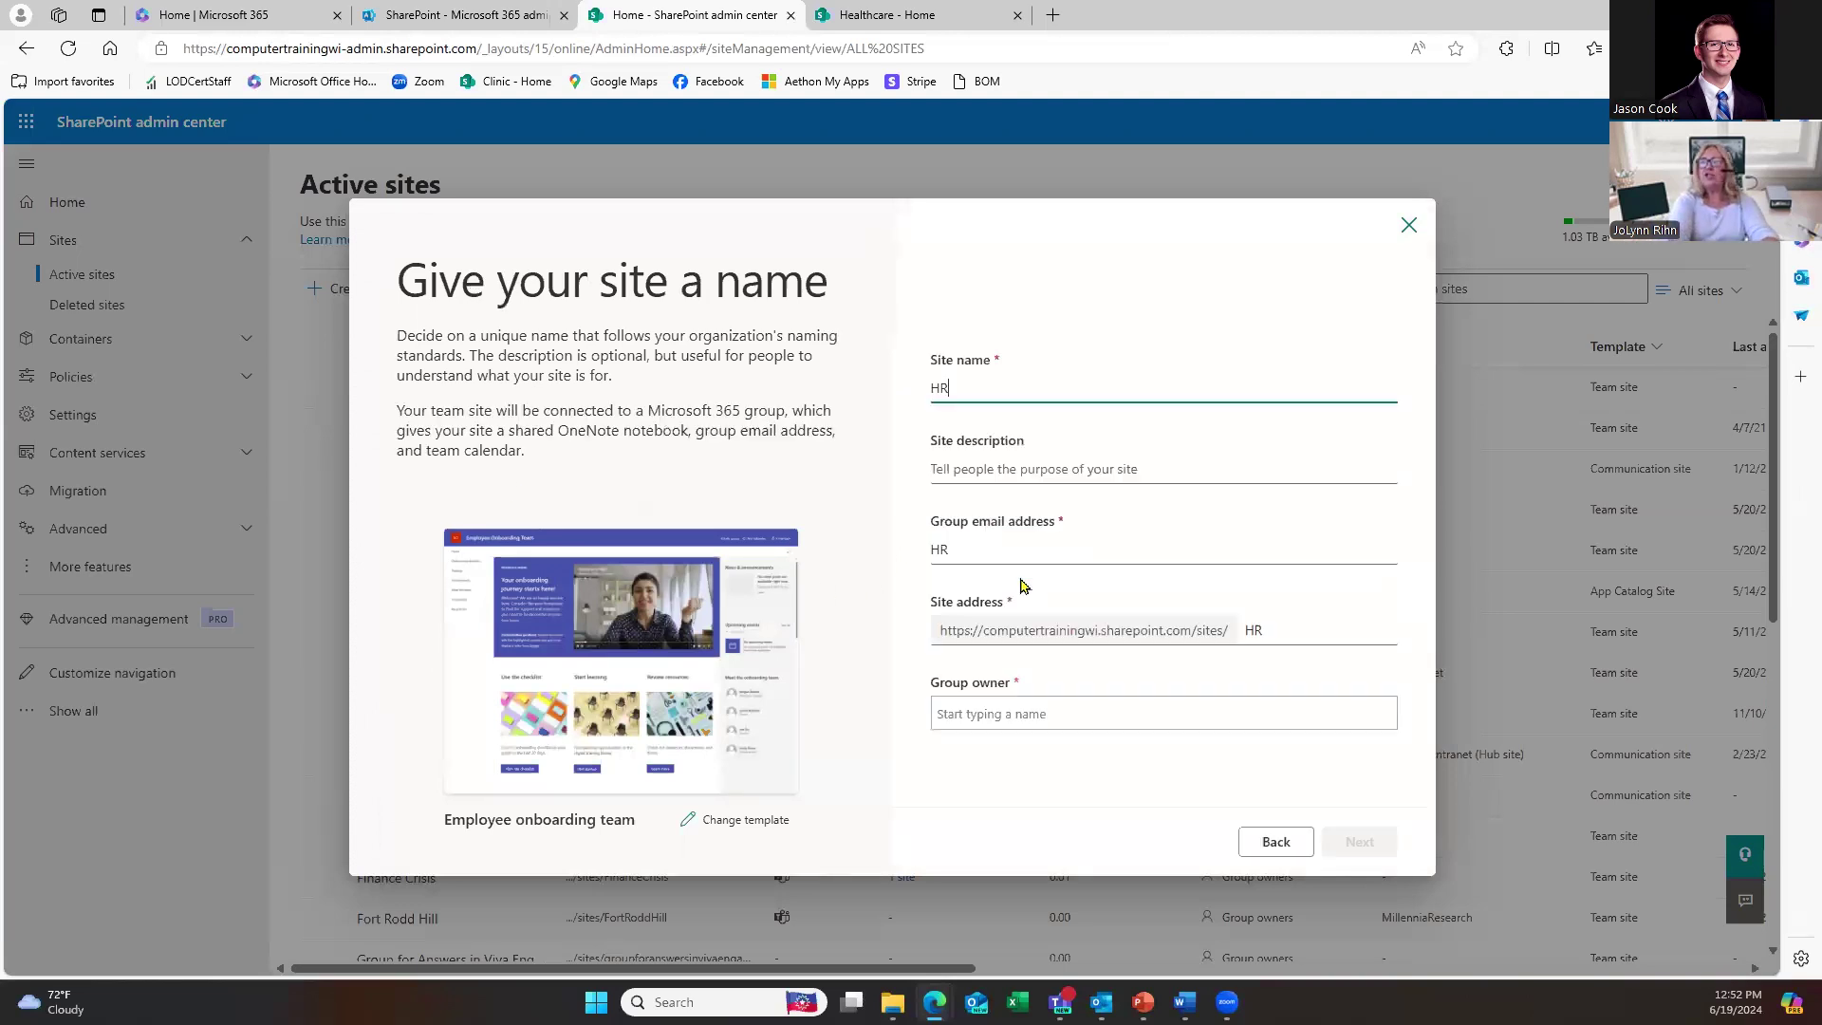
type(" Dep")
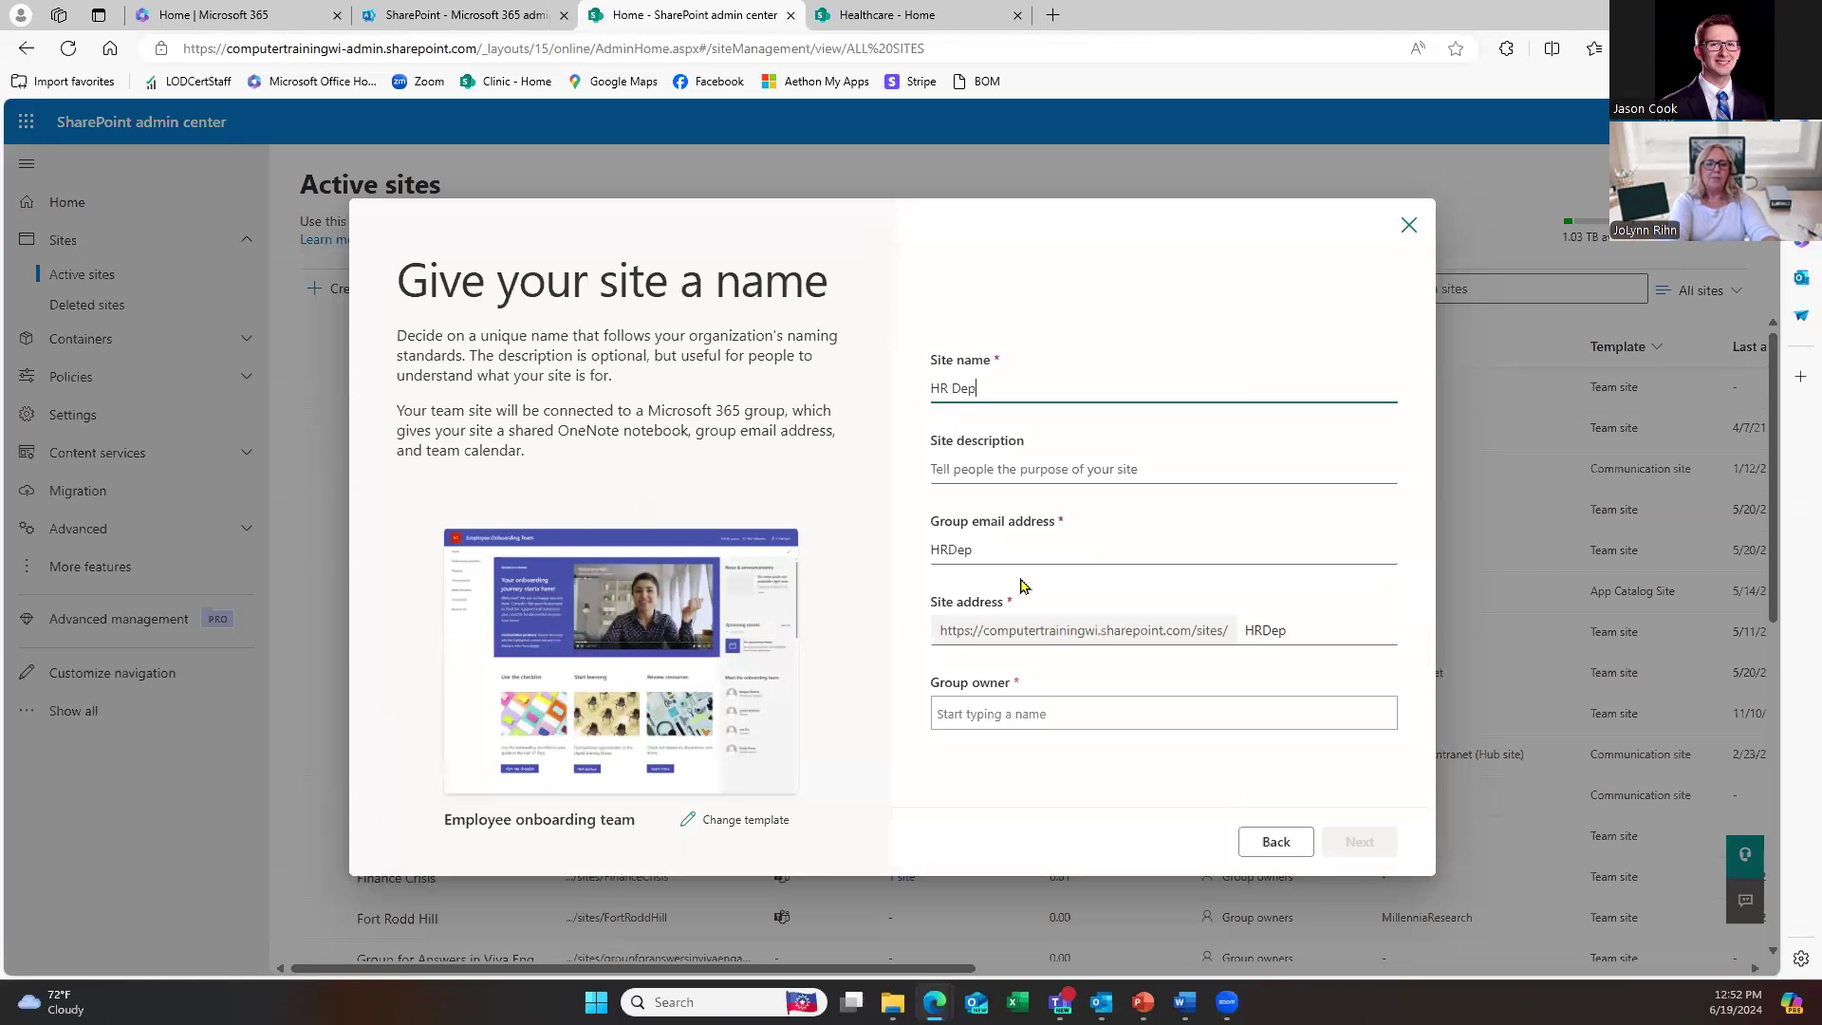
type("t for ABC Co")
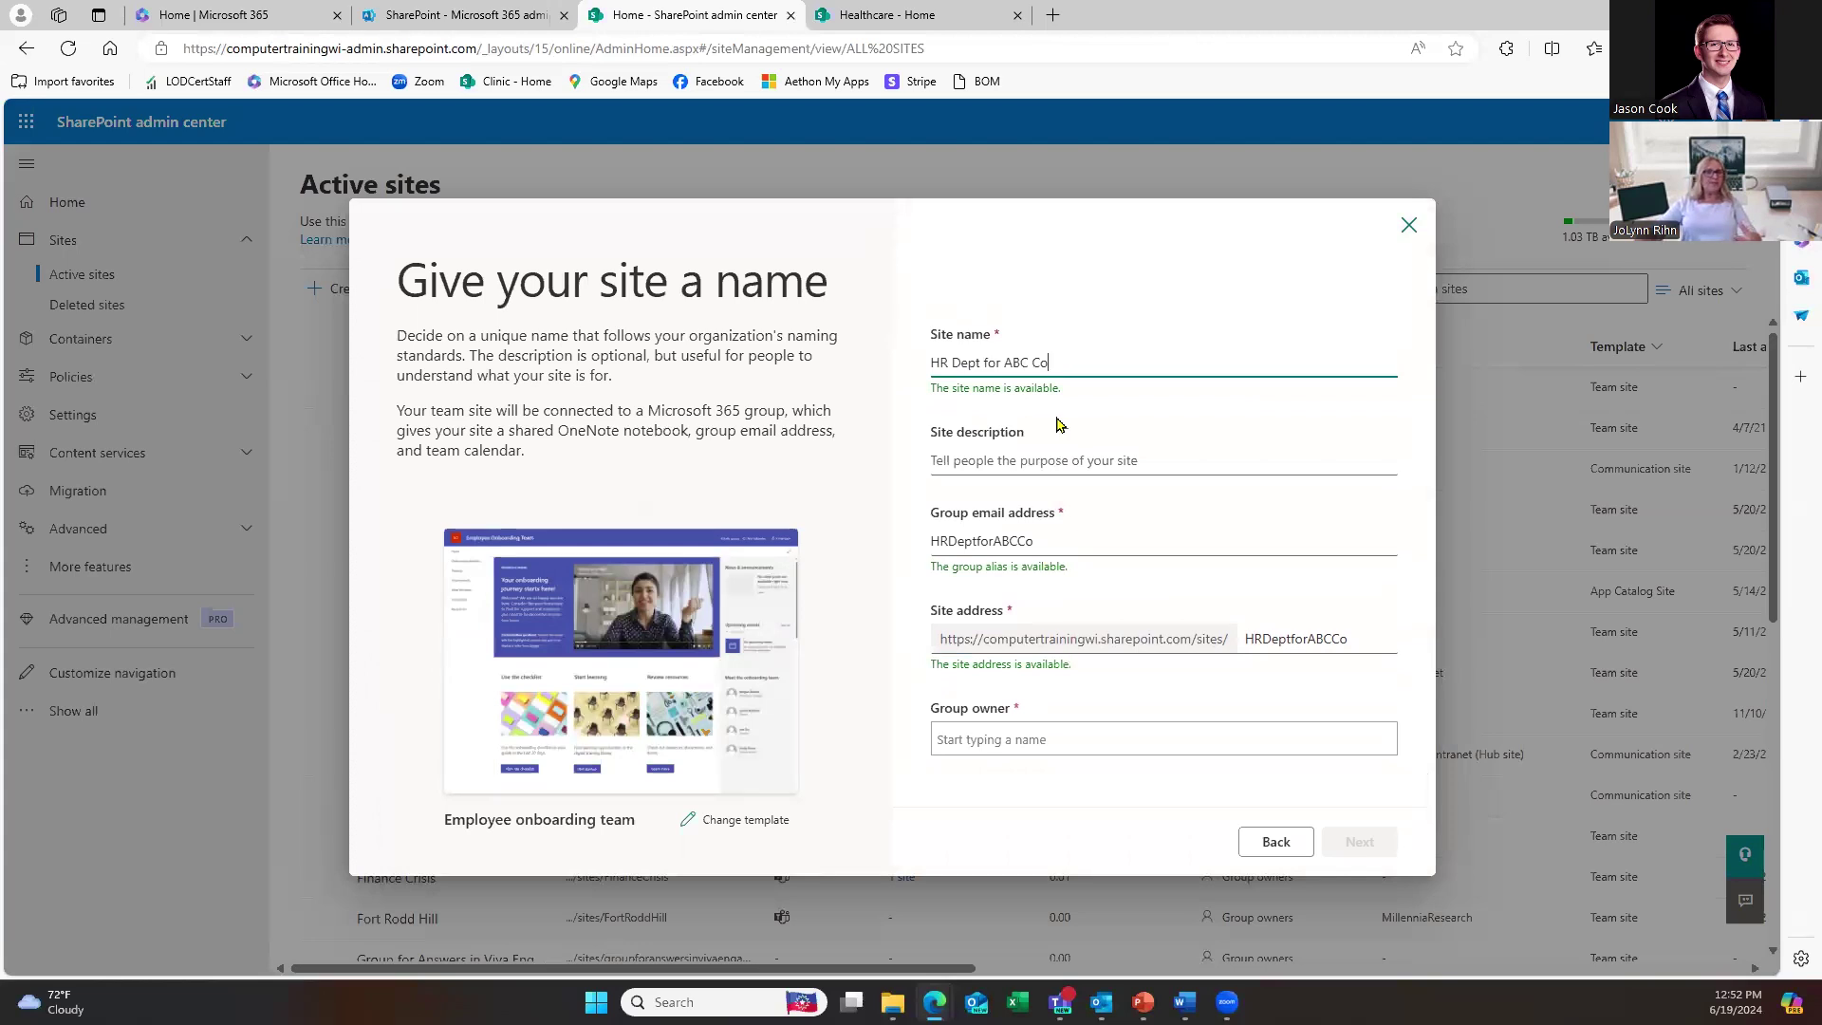
left_click(1013, 469)
left_click(1068, 546)
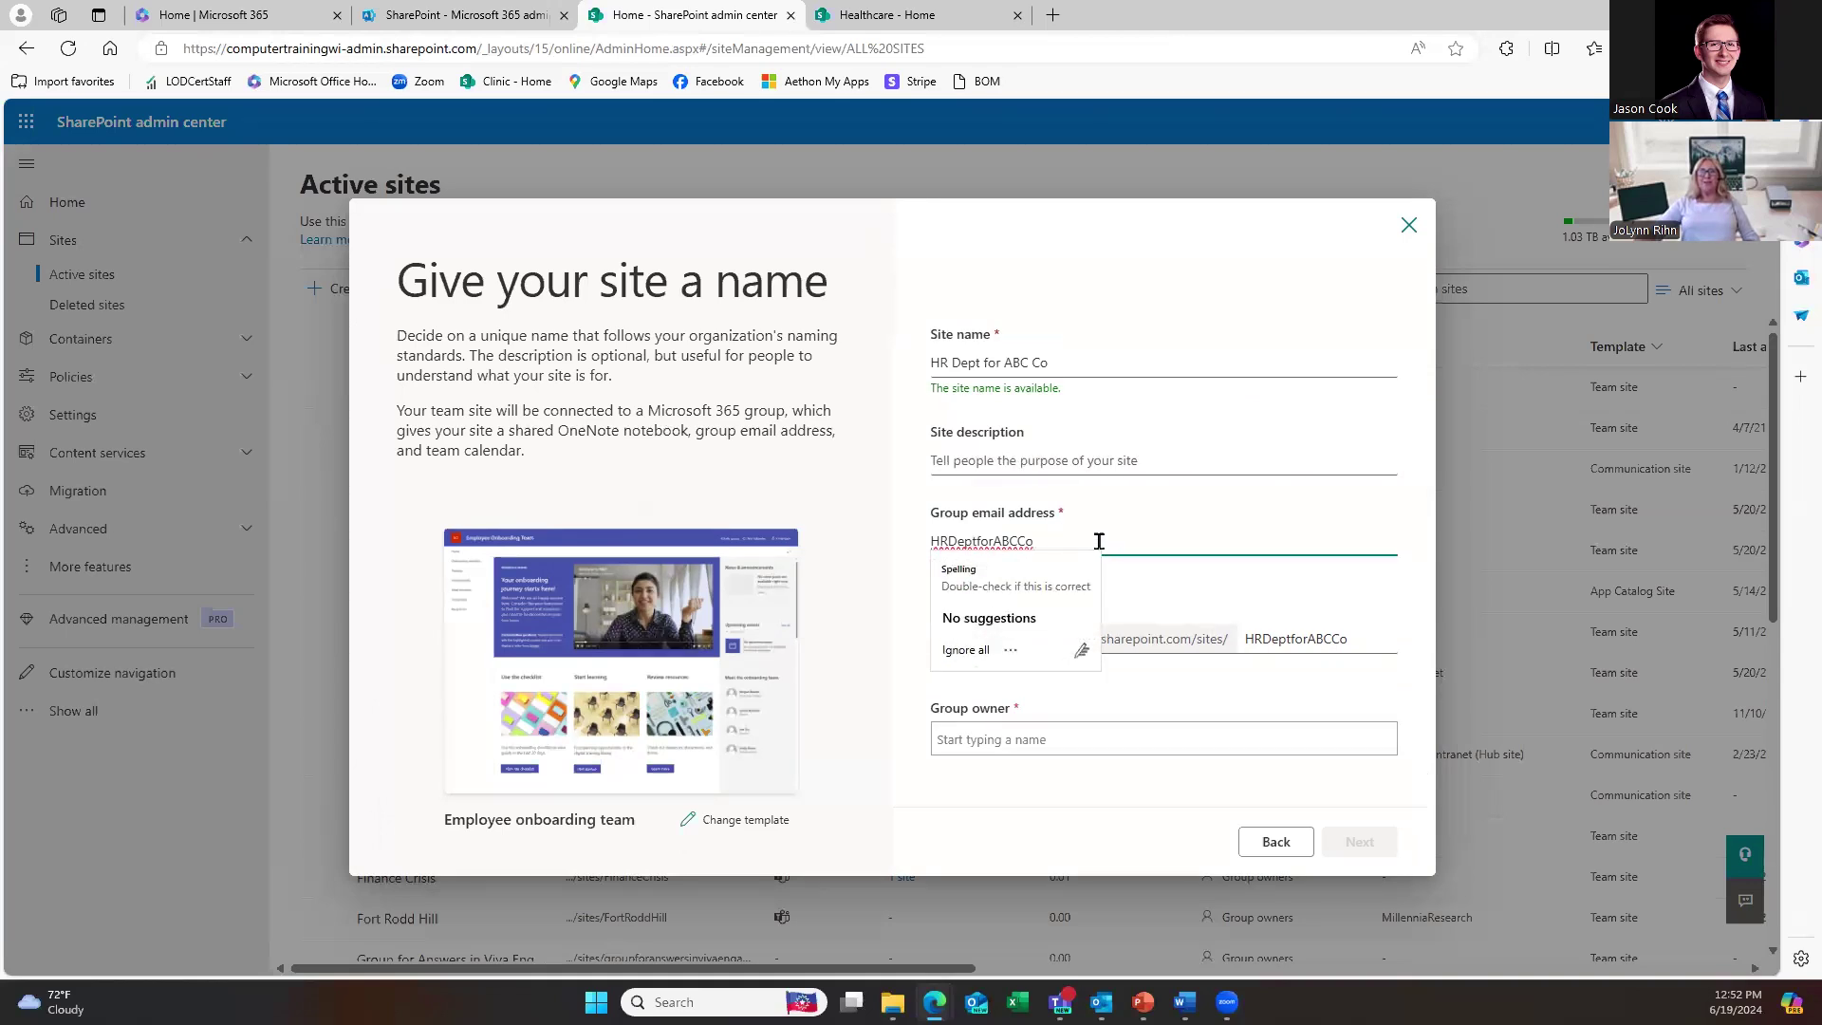
left_click_drag(1040, 539, 979, 538)
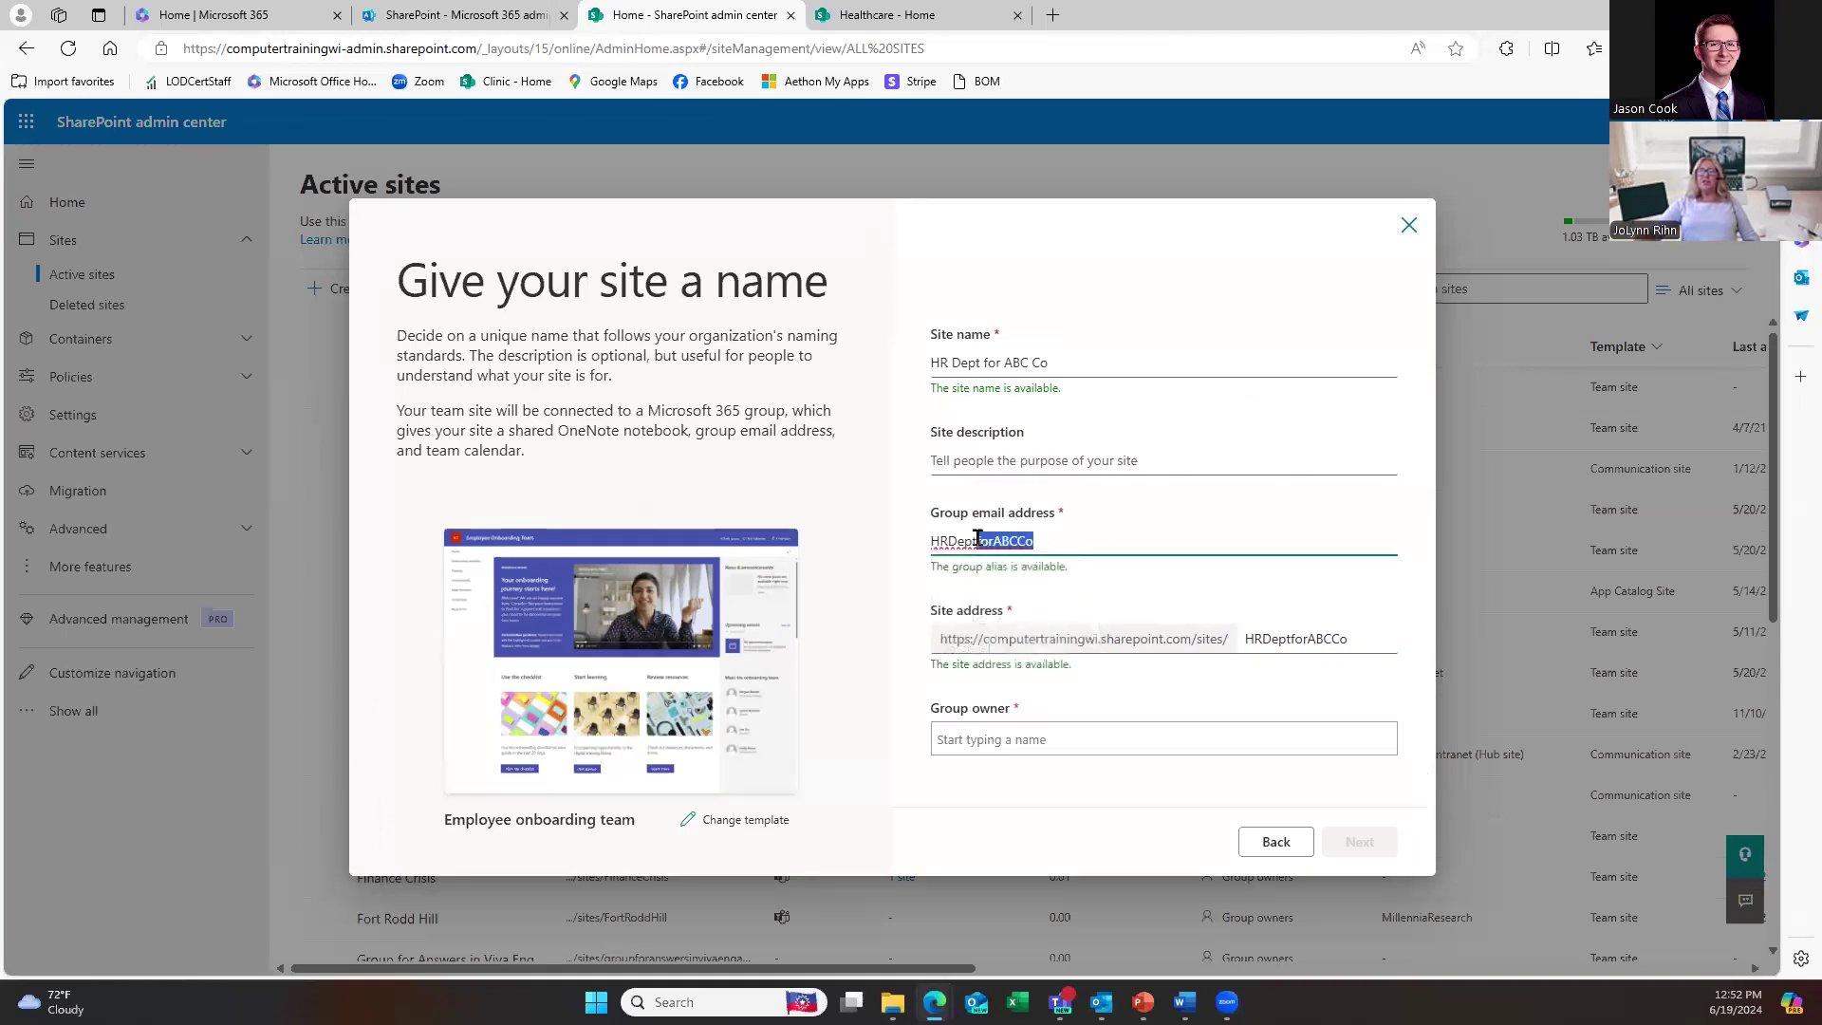
left_click(1097, 541)
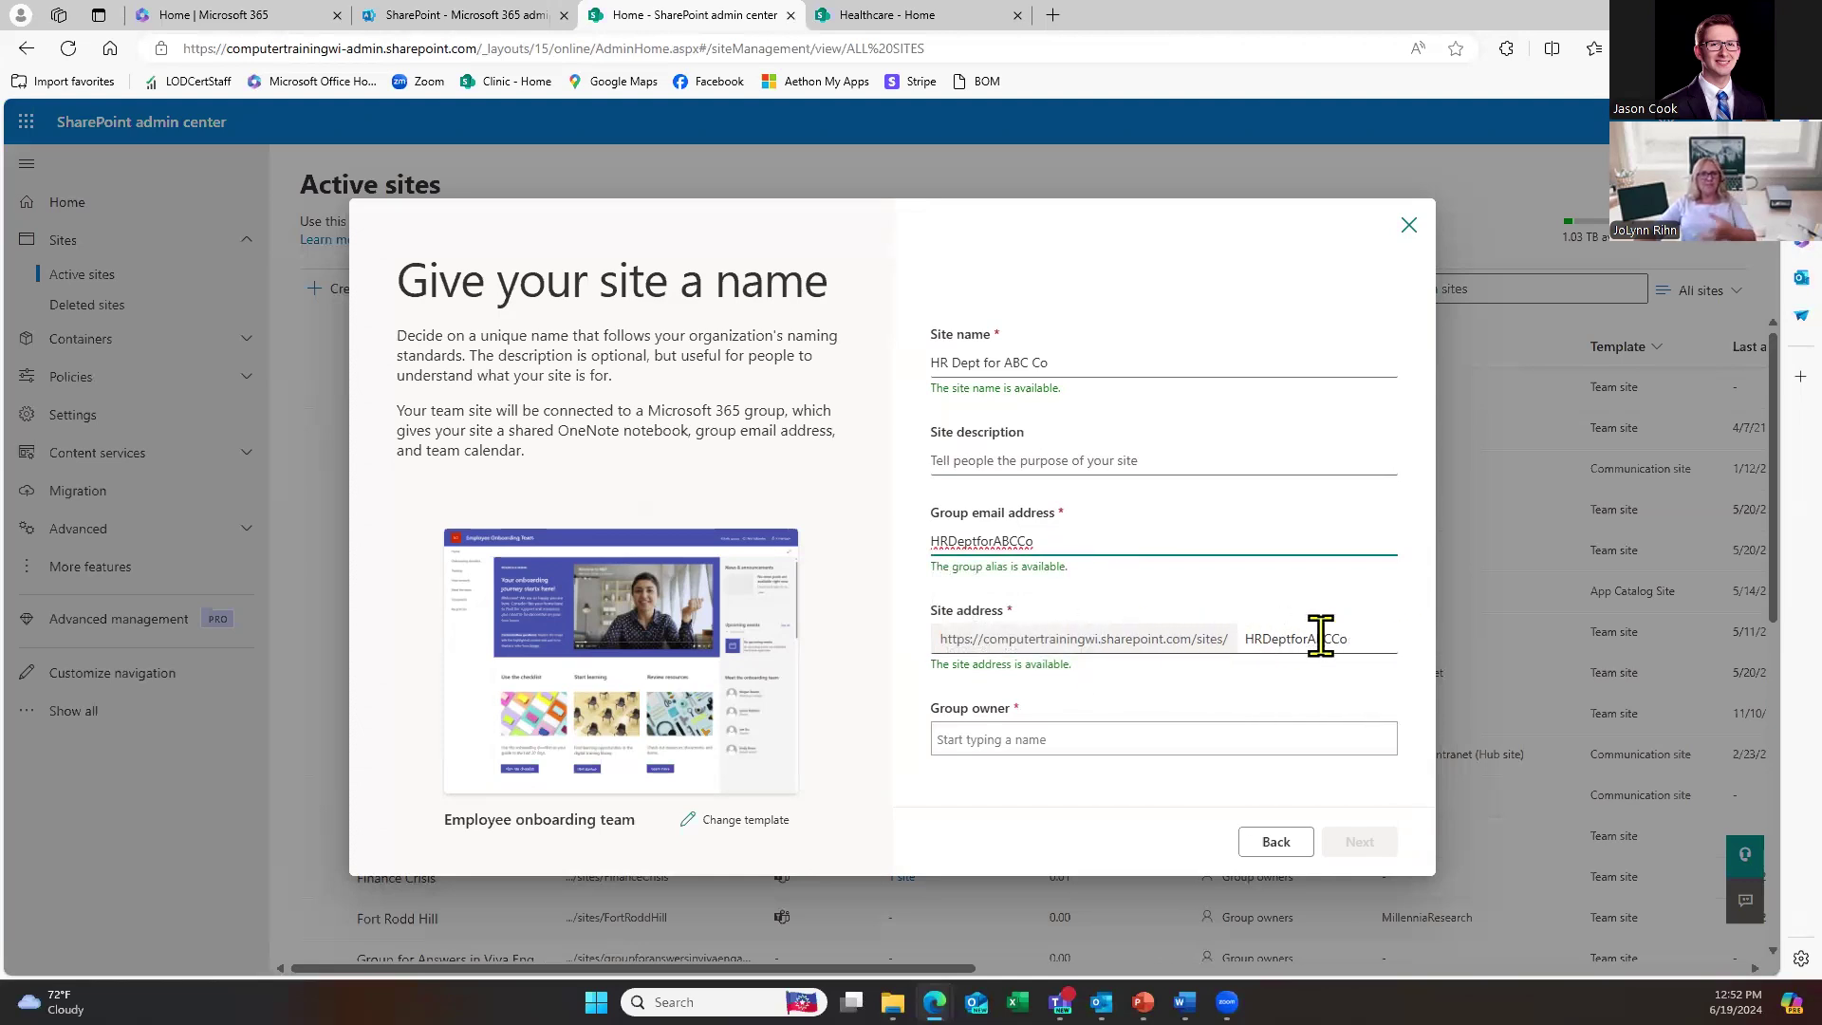
Step: Assign the site owner's account as group owner and create the private English-language site in Central Time
left_click(1021, 740)
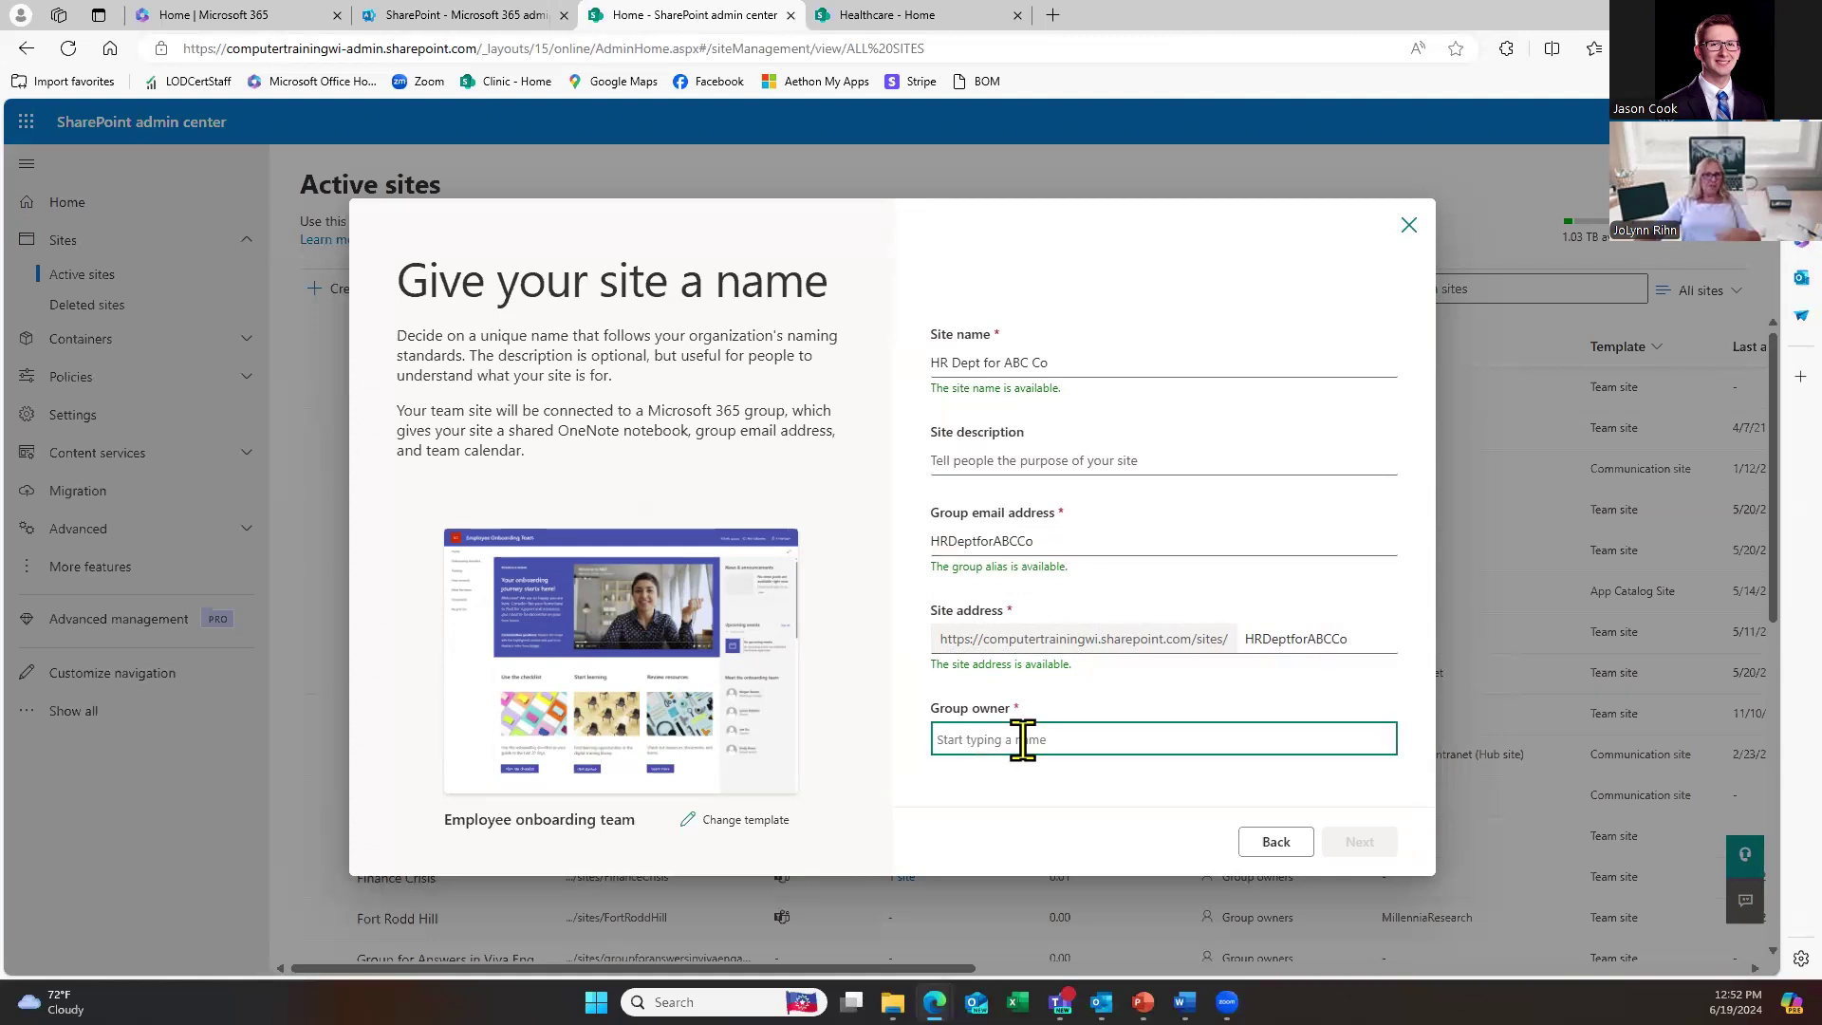
type("j")
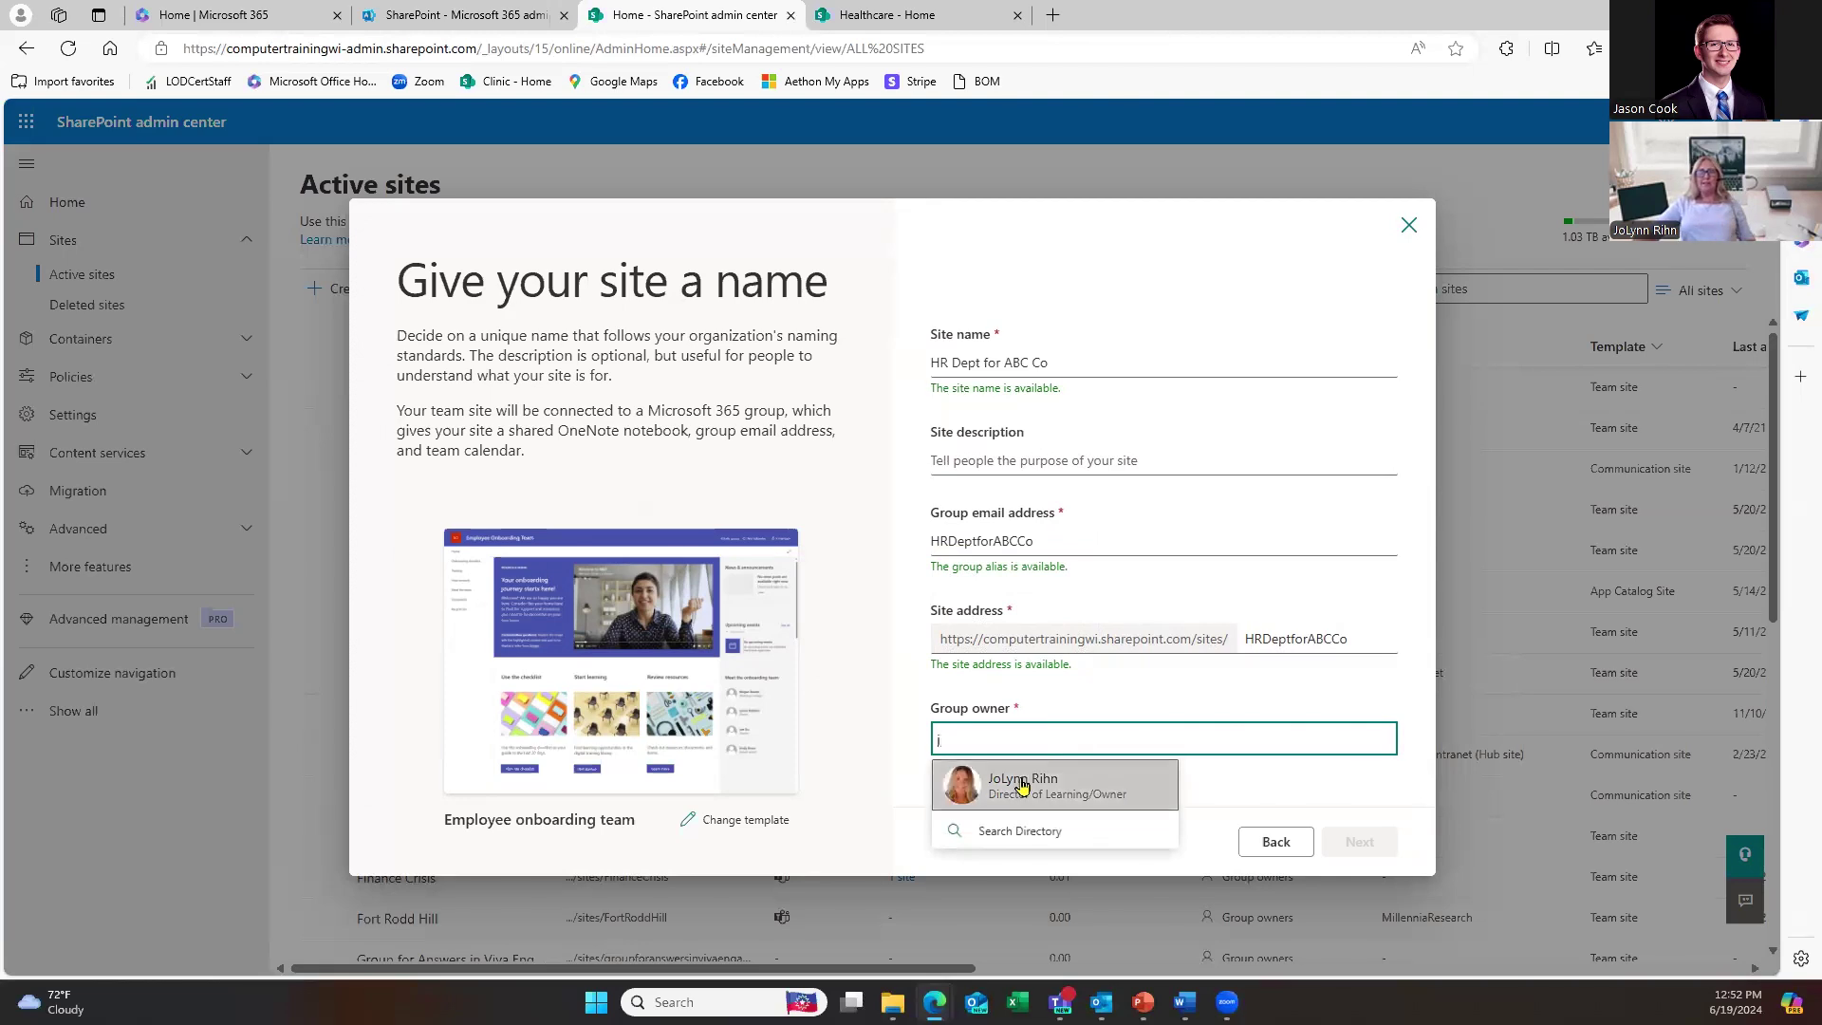
left_click(1025, 784)
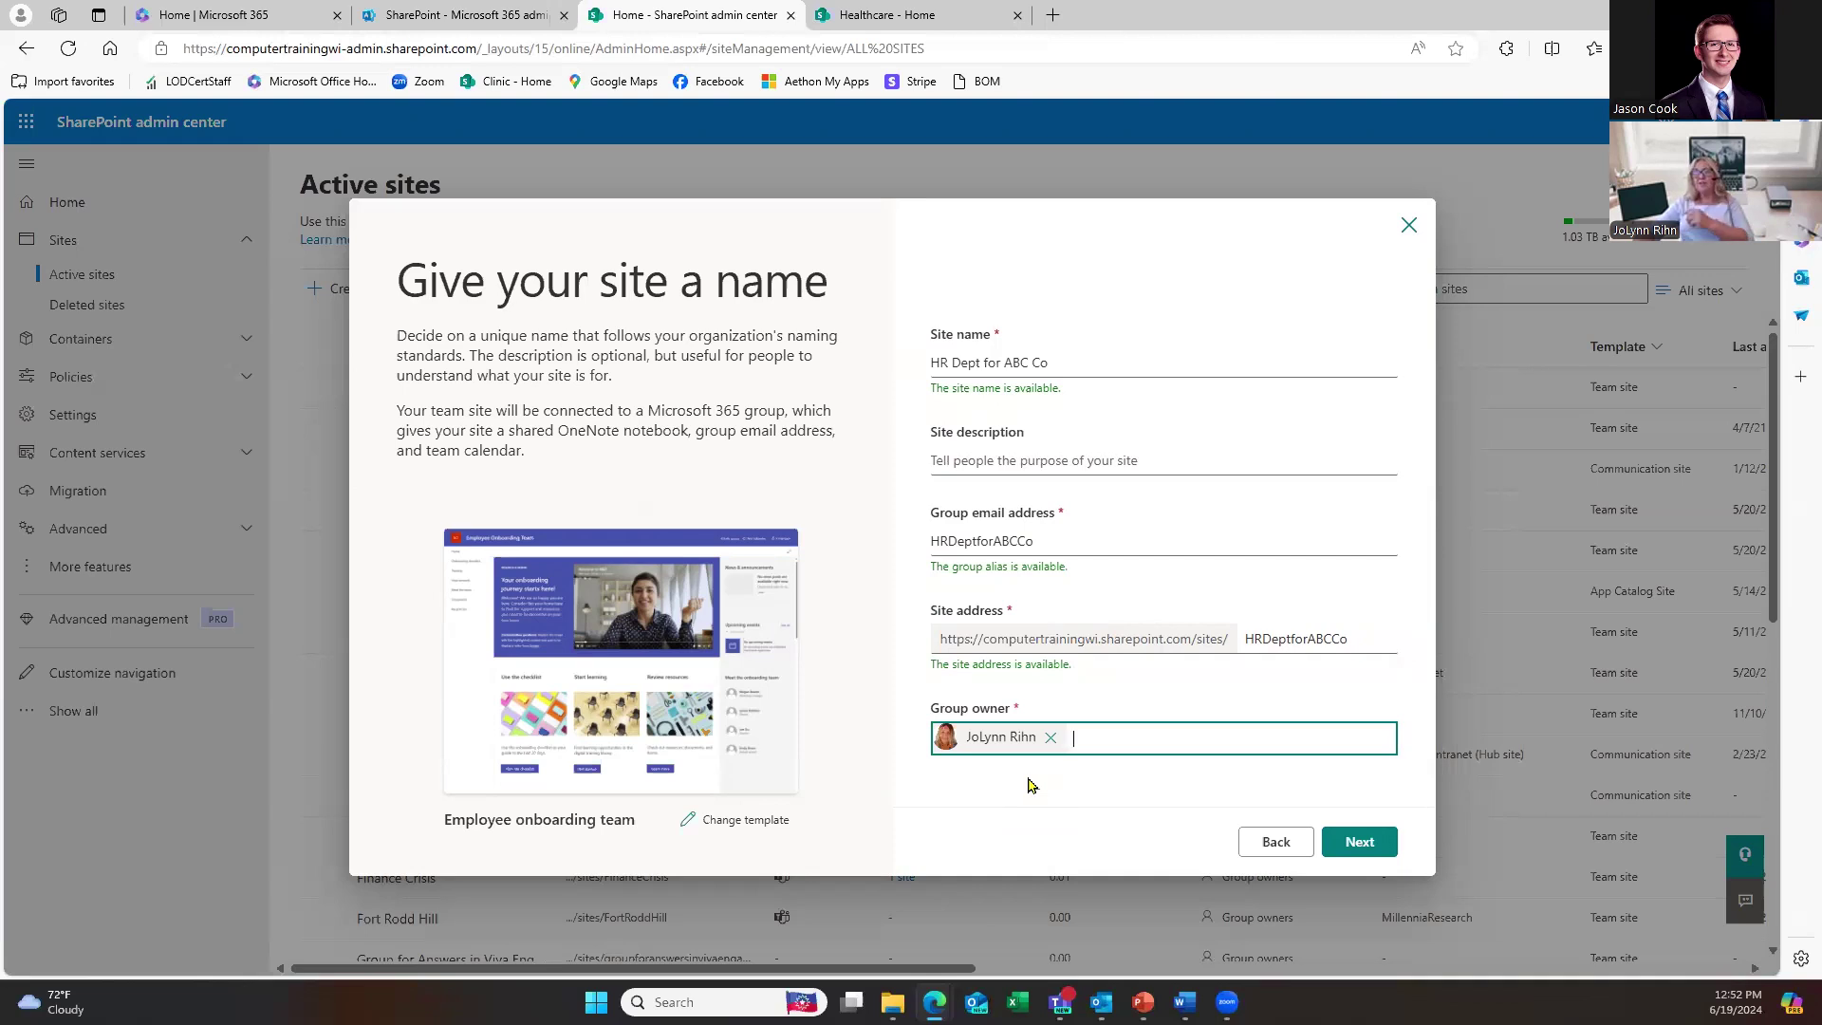
left_click(1381, 844)
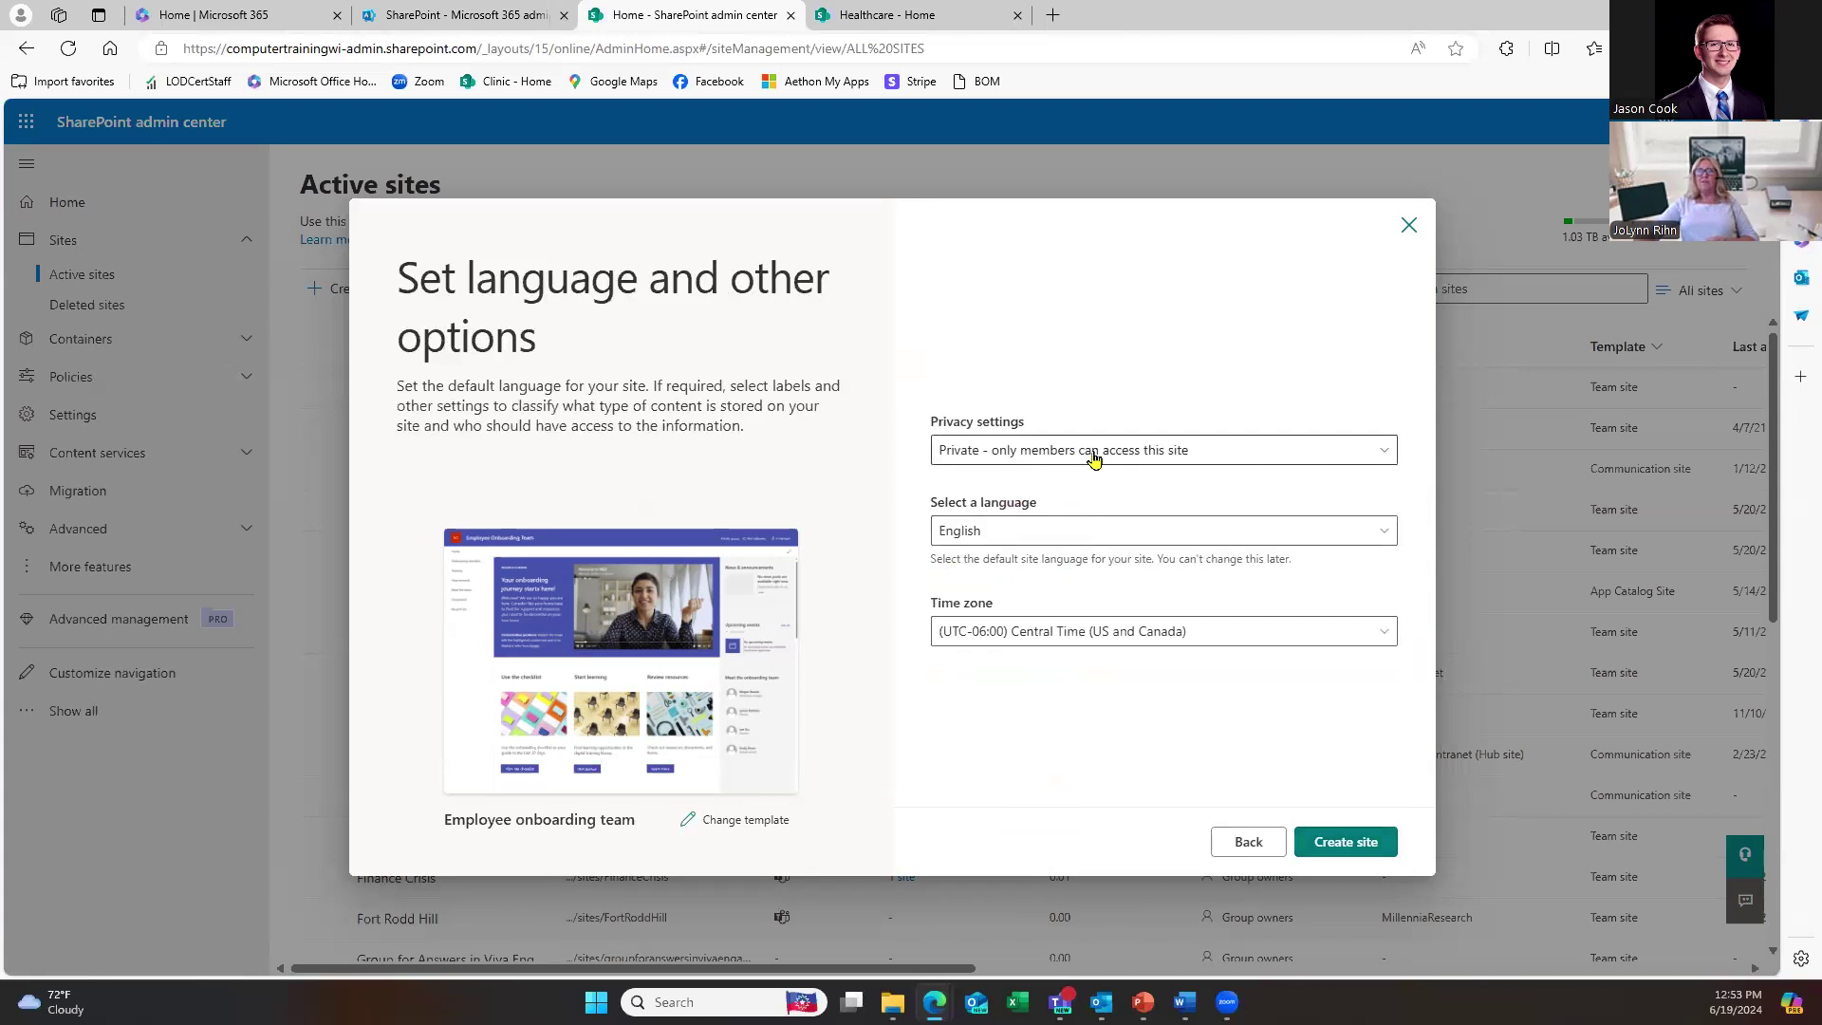
left_click(1312, 842)
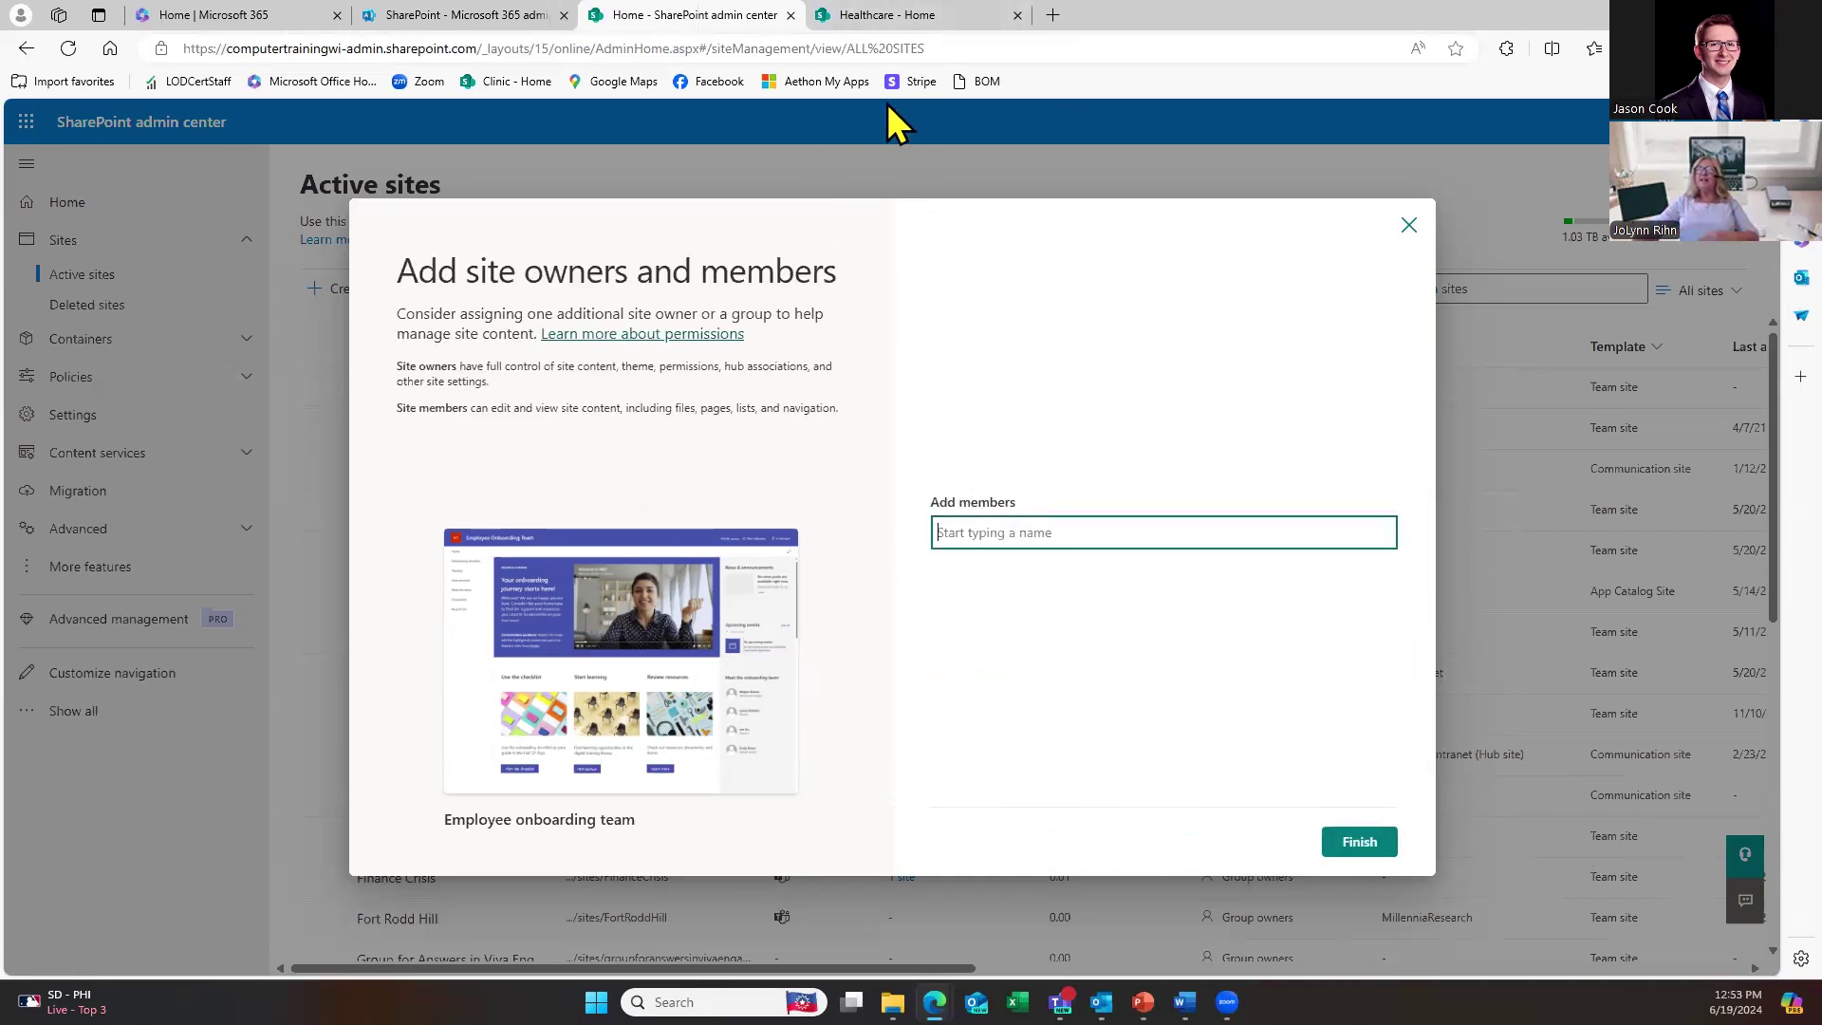
Step: Go from the Healthcare site to the Our Intranet hub and examine its home page's news, events, documents and navigation
left_click(877, 17)
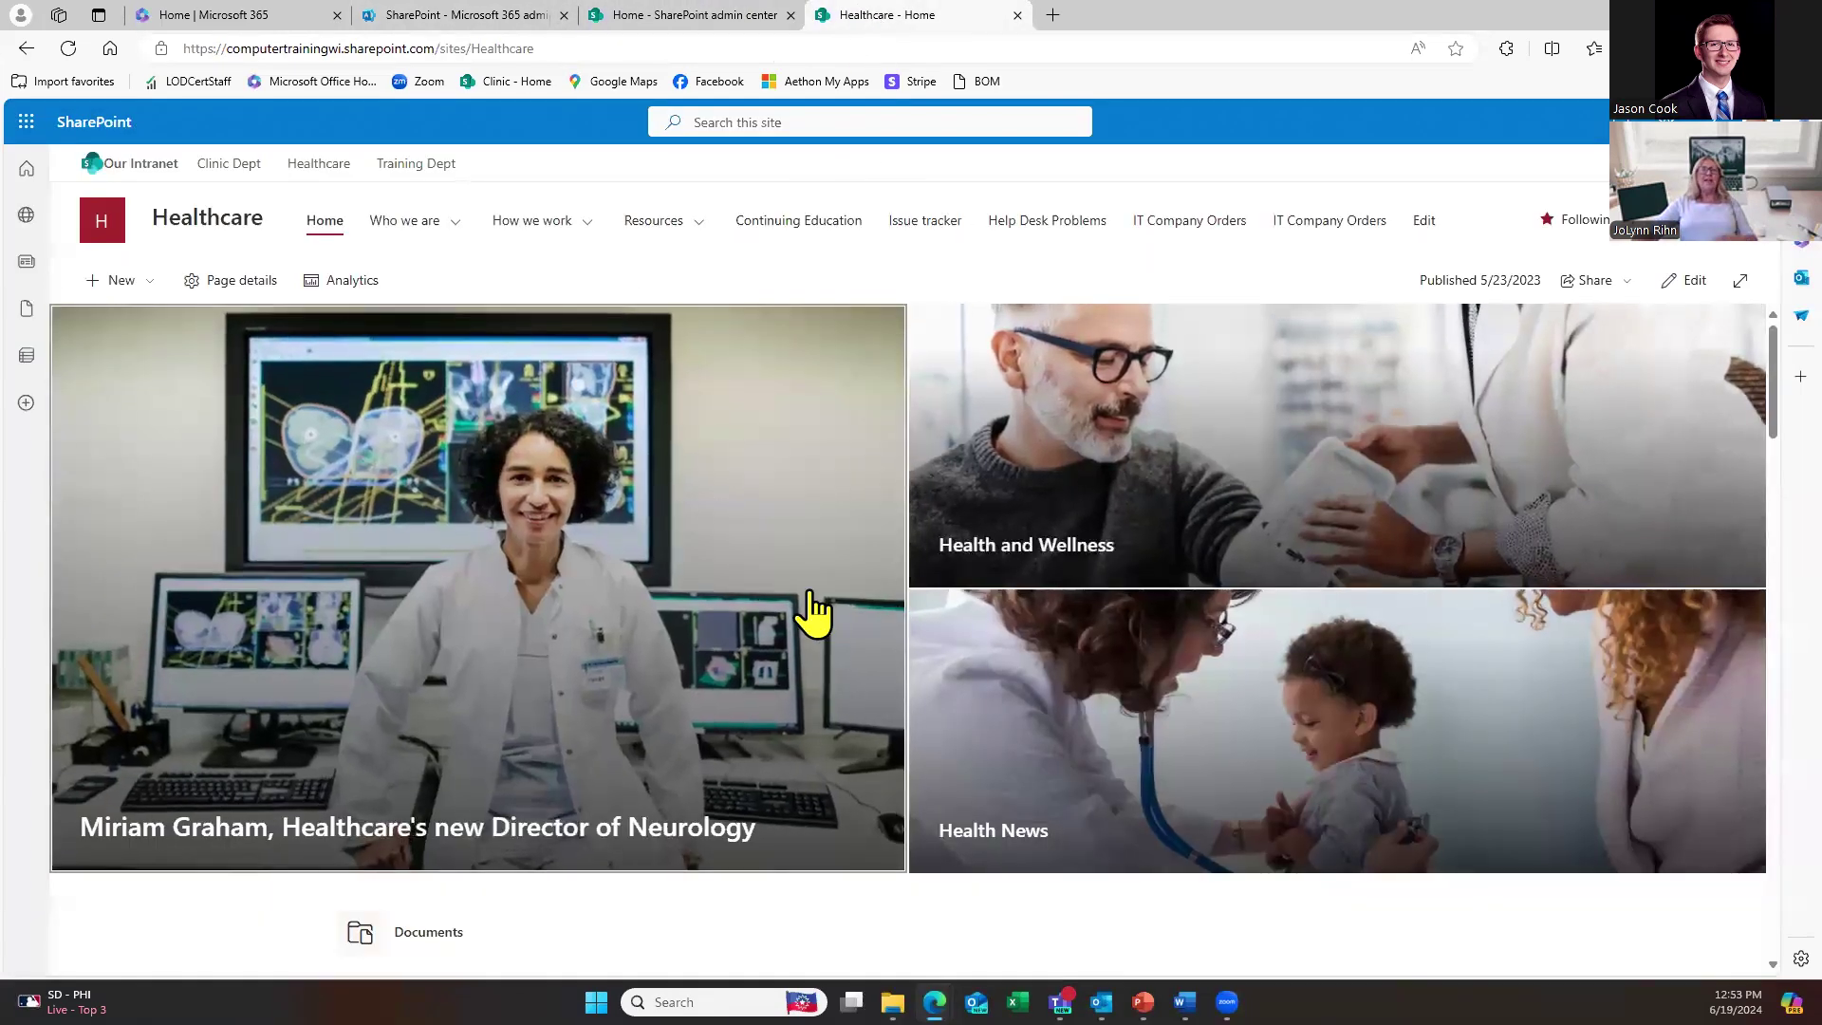
left_click(122, 171)
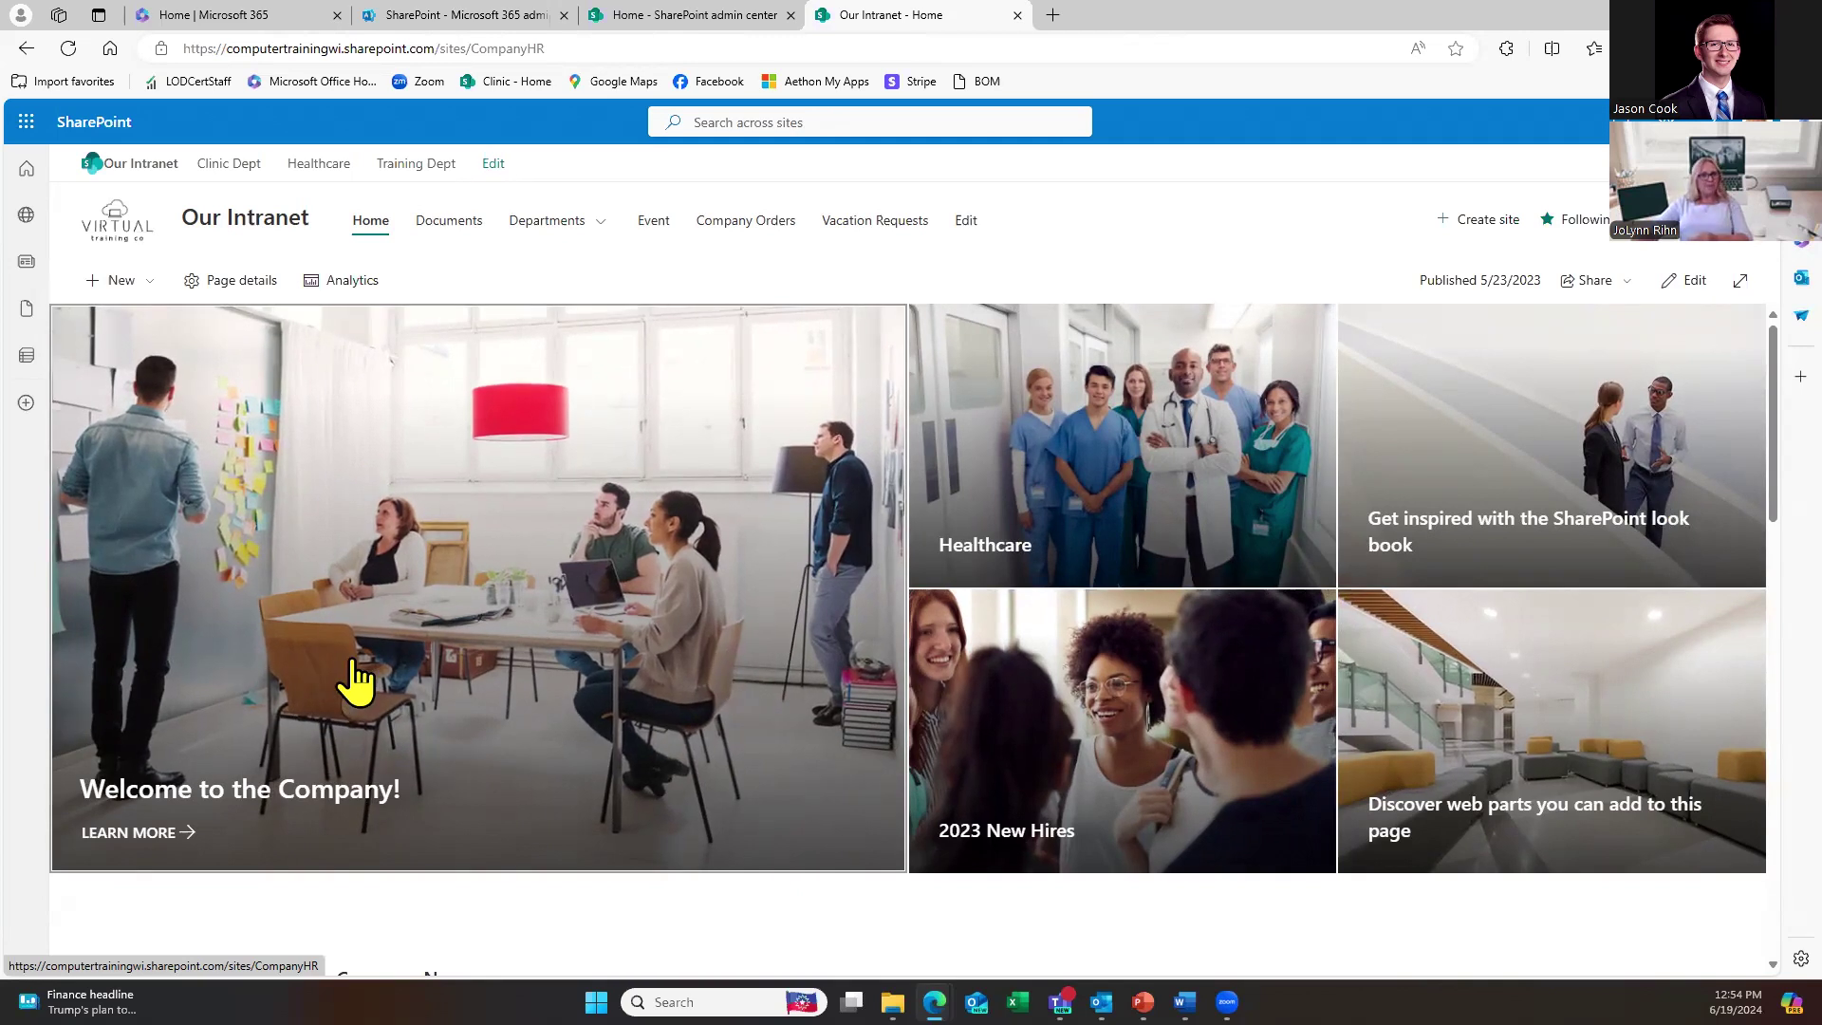
scroll(356, 679, "down", 2)
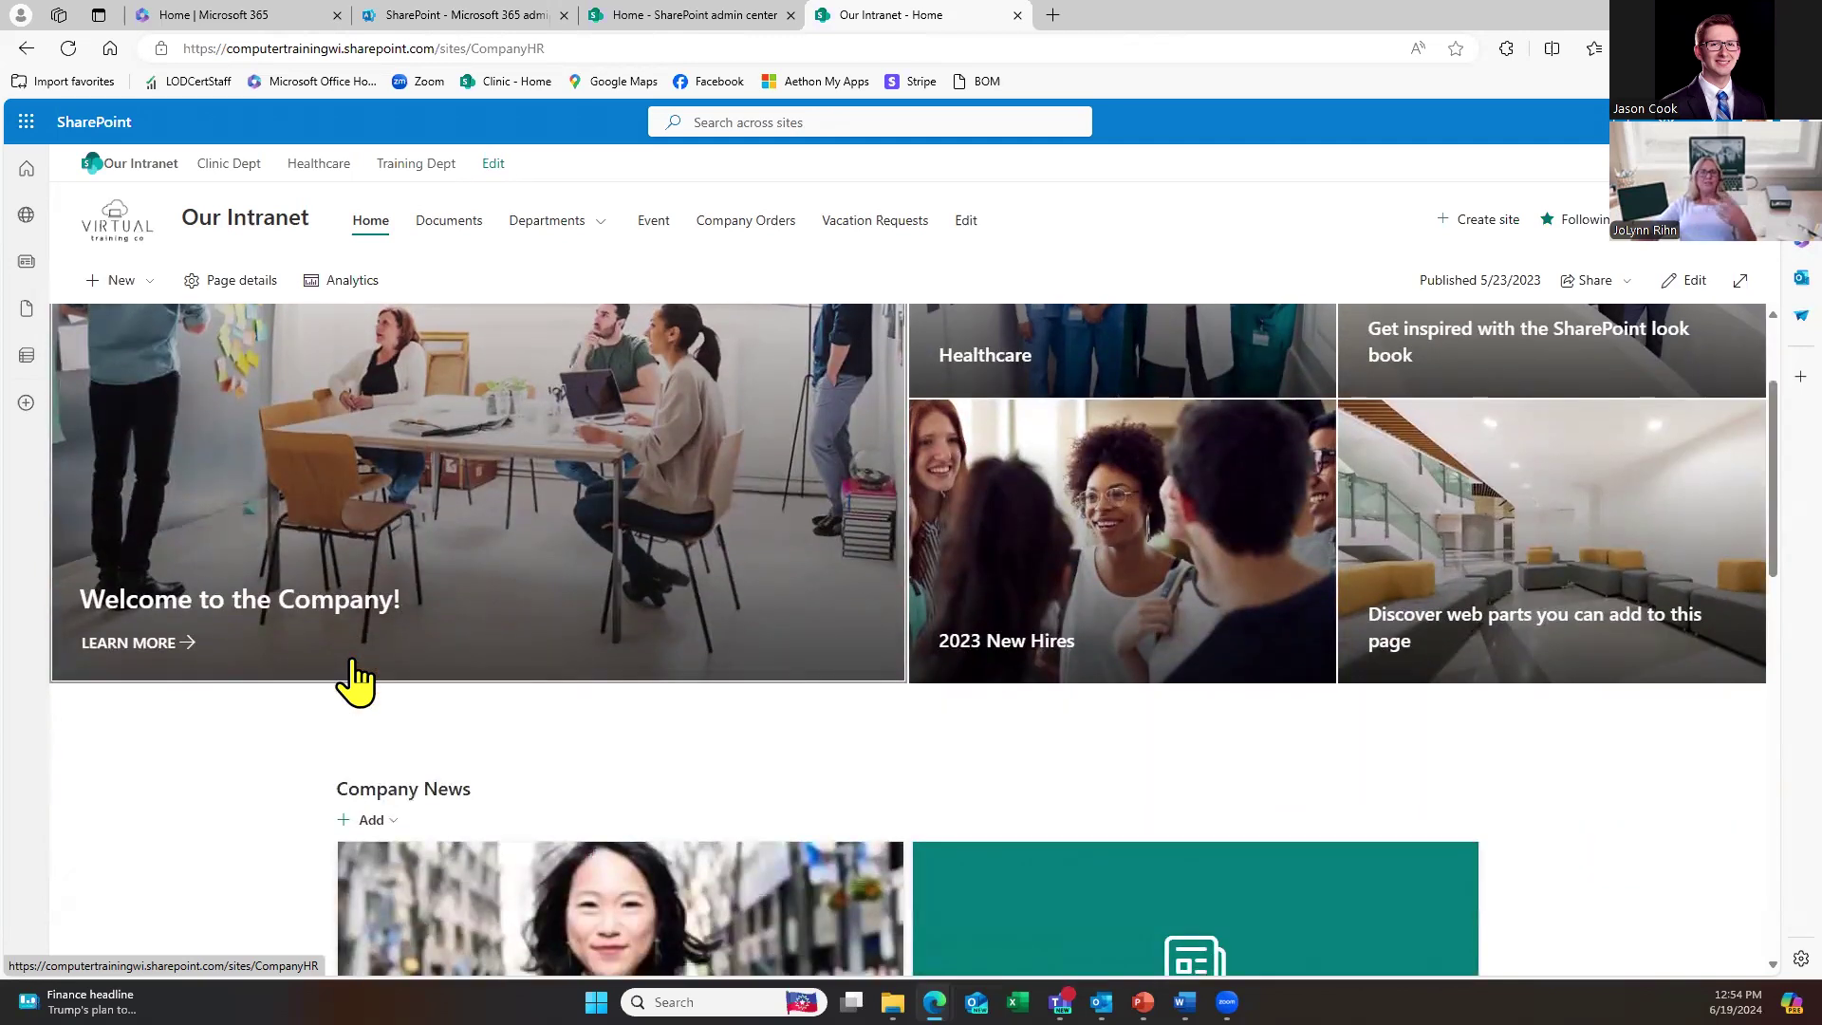
scroll(356, 679, "down", 3)
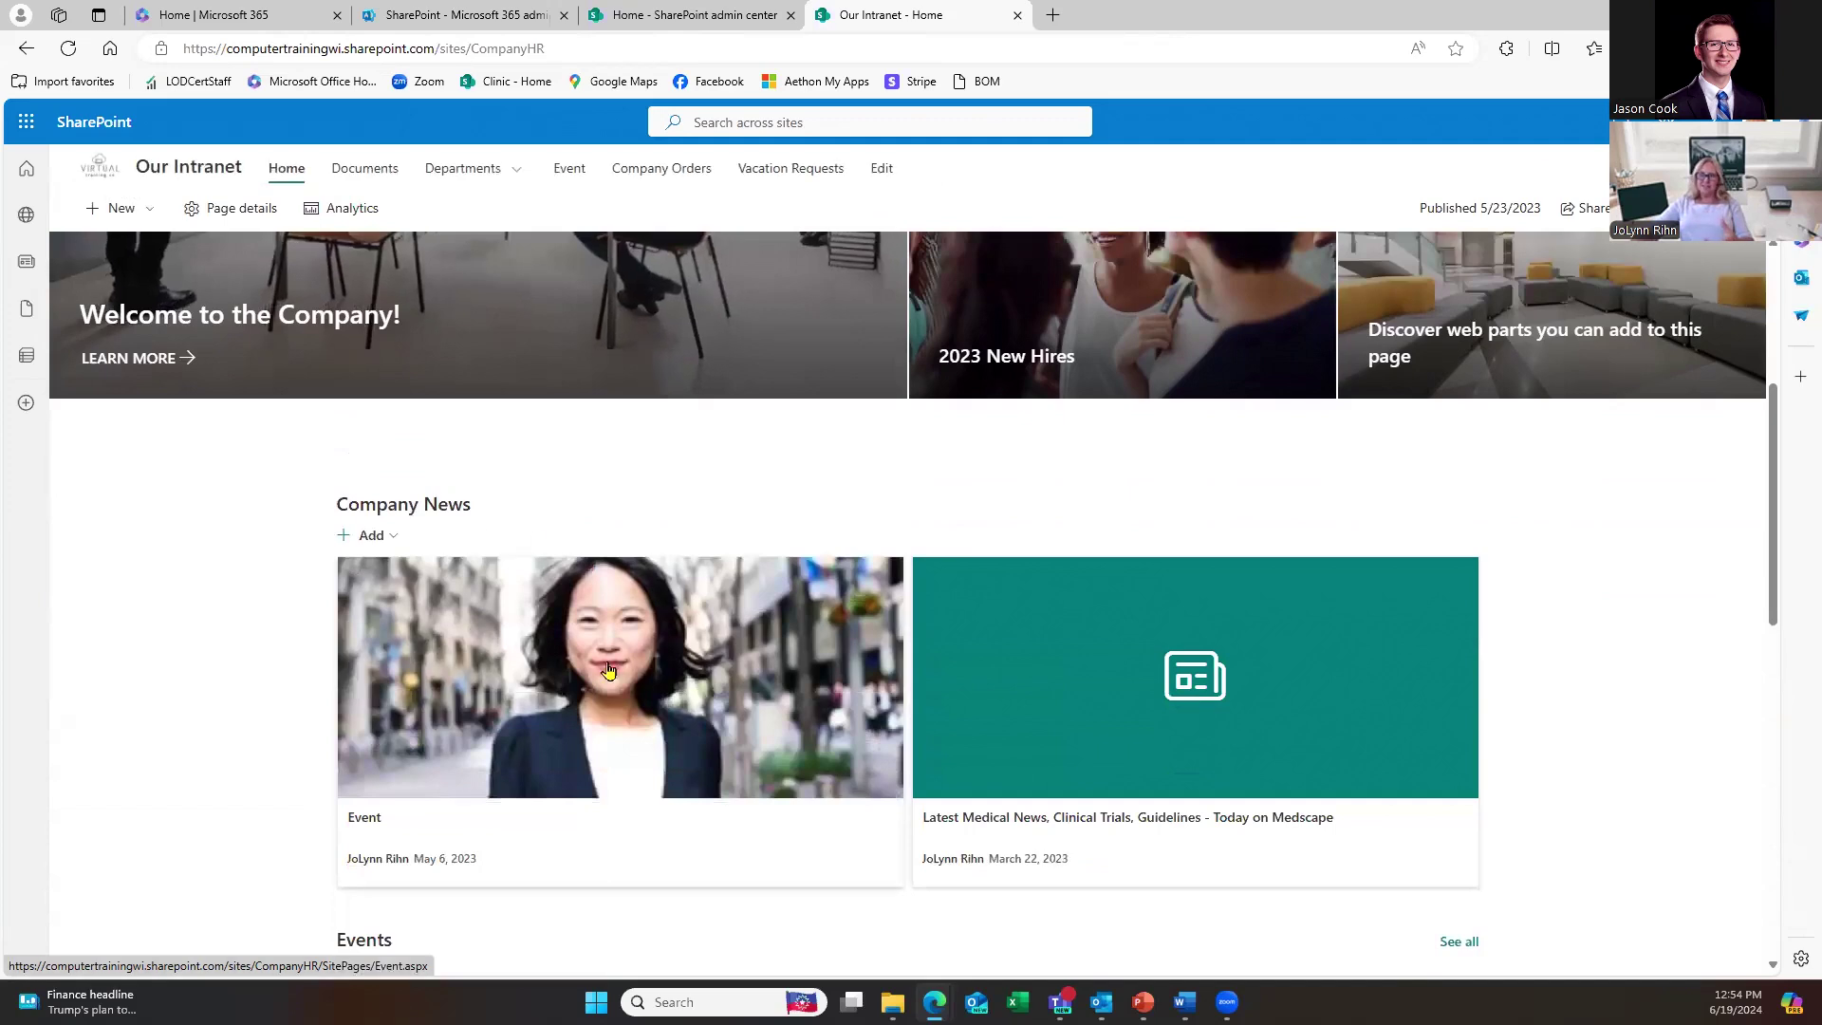
scroll(570, 685, "down", 4)
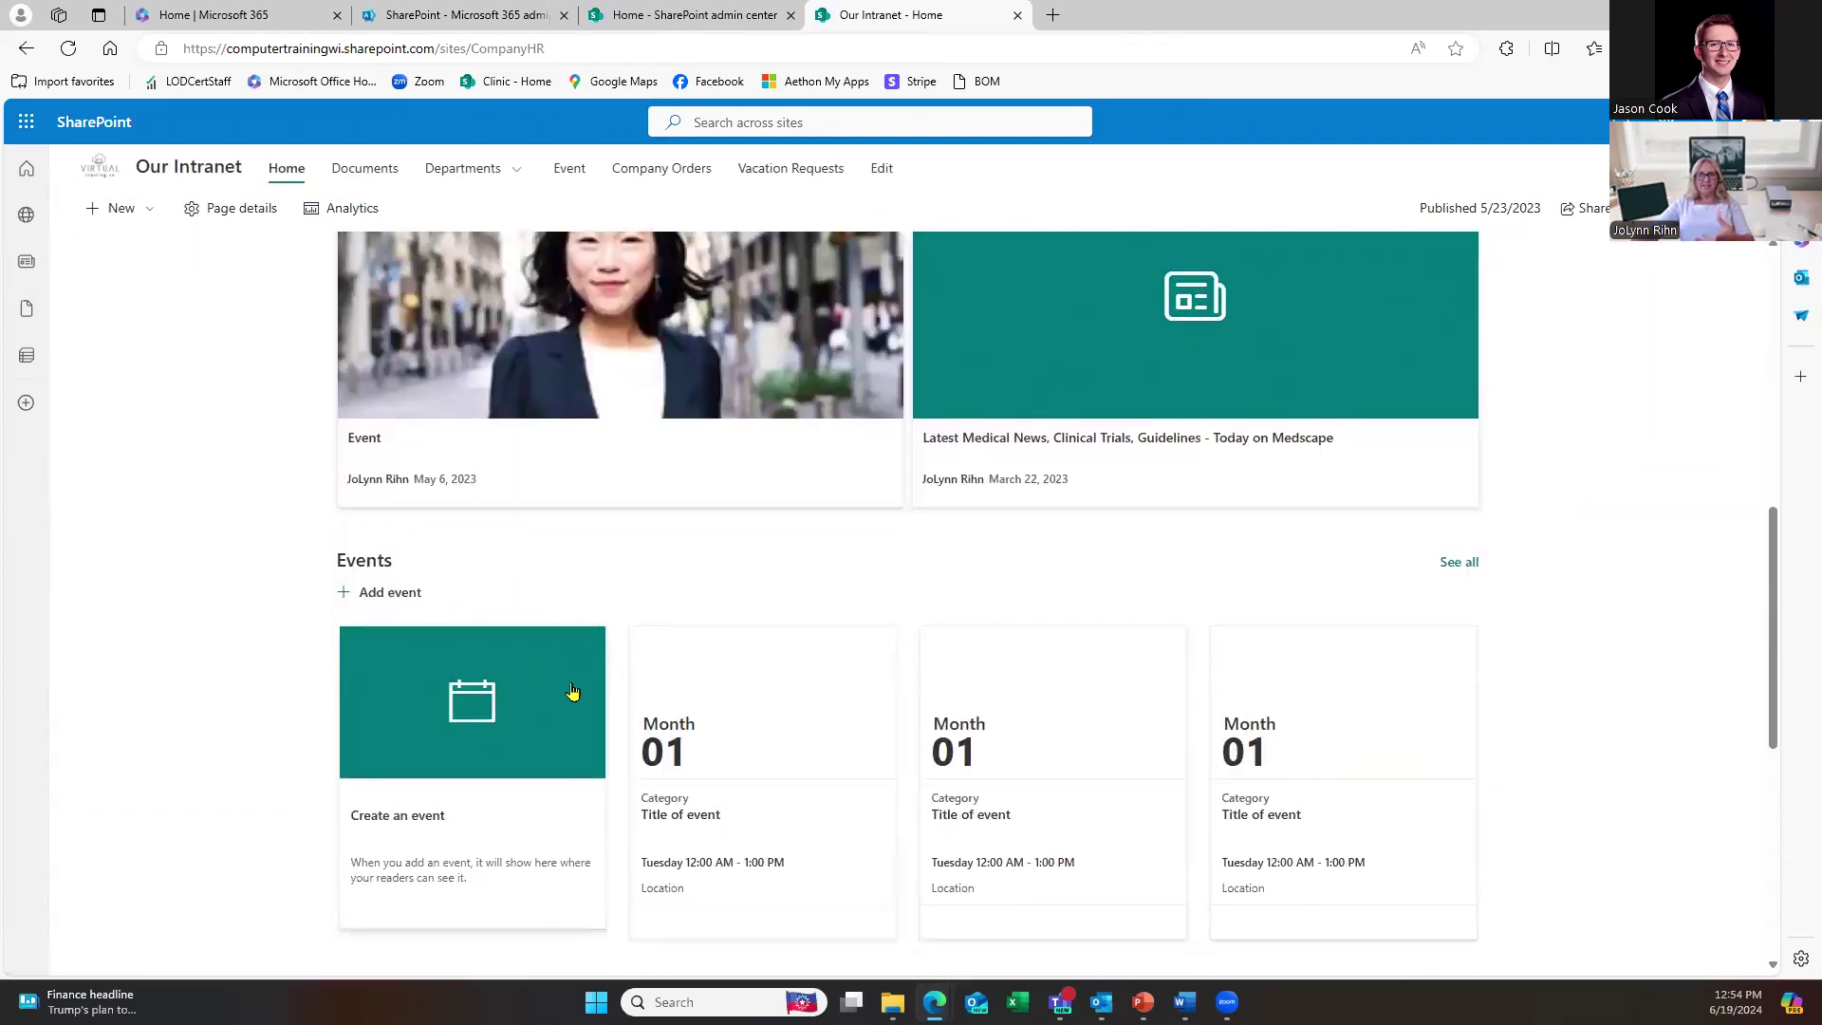
scroll(513, 732, "down", 4)
scroll(517, 744, "down", 1)
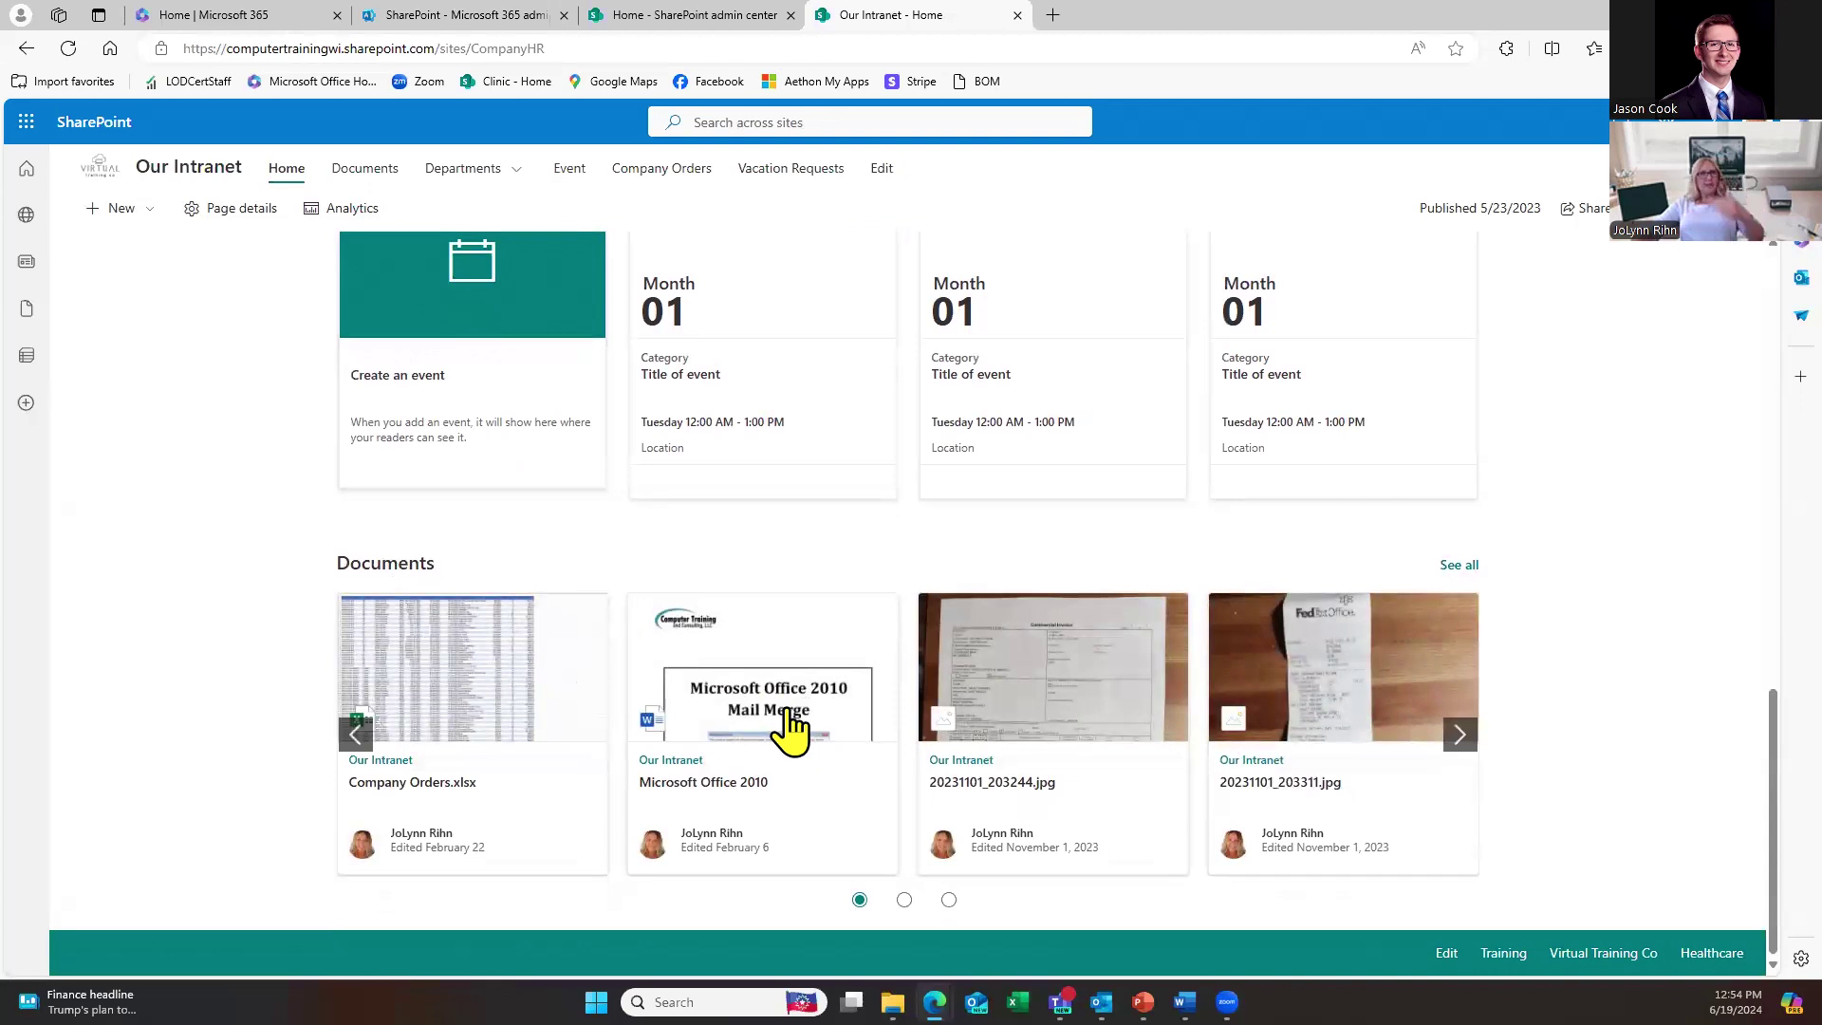
scroll(791, 729, "up", 12)
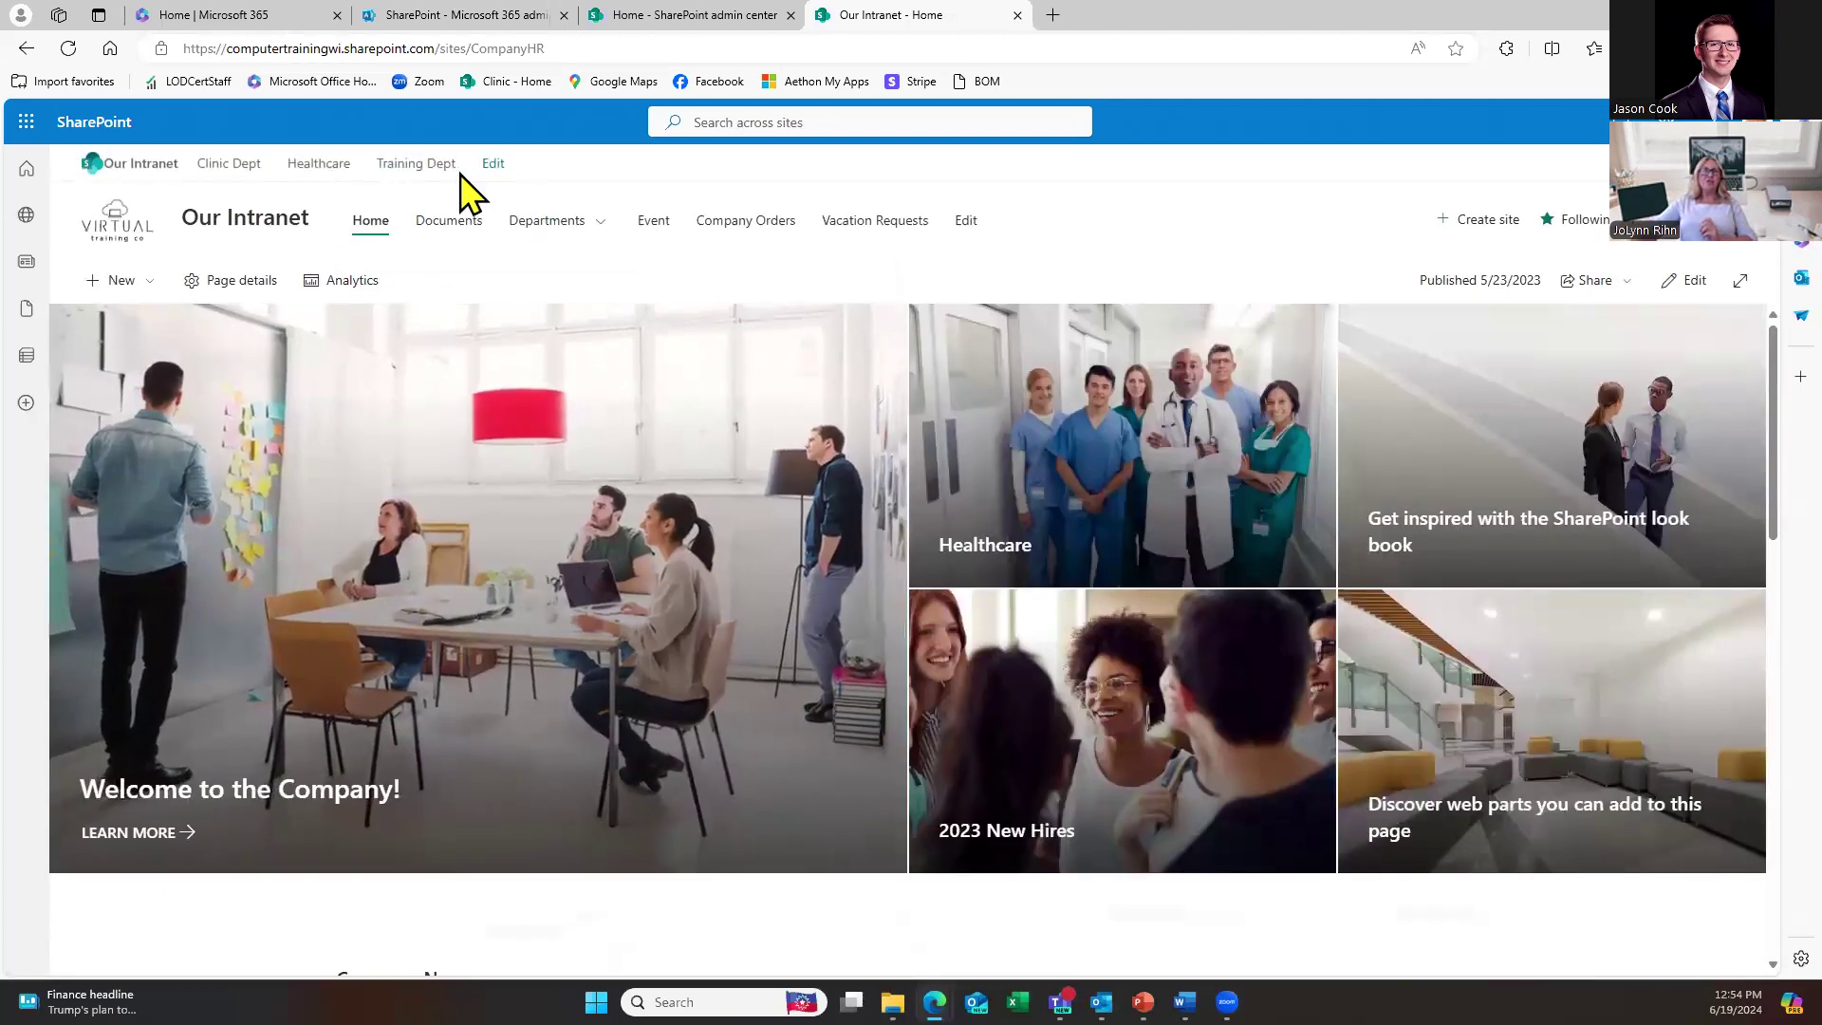
mouse_move(549, 220)
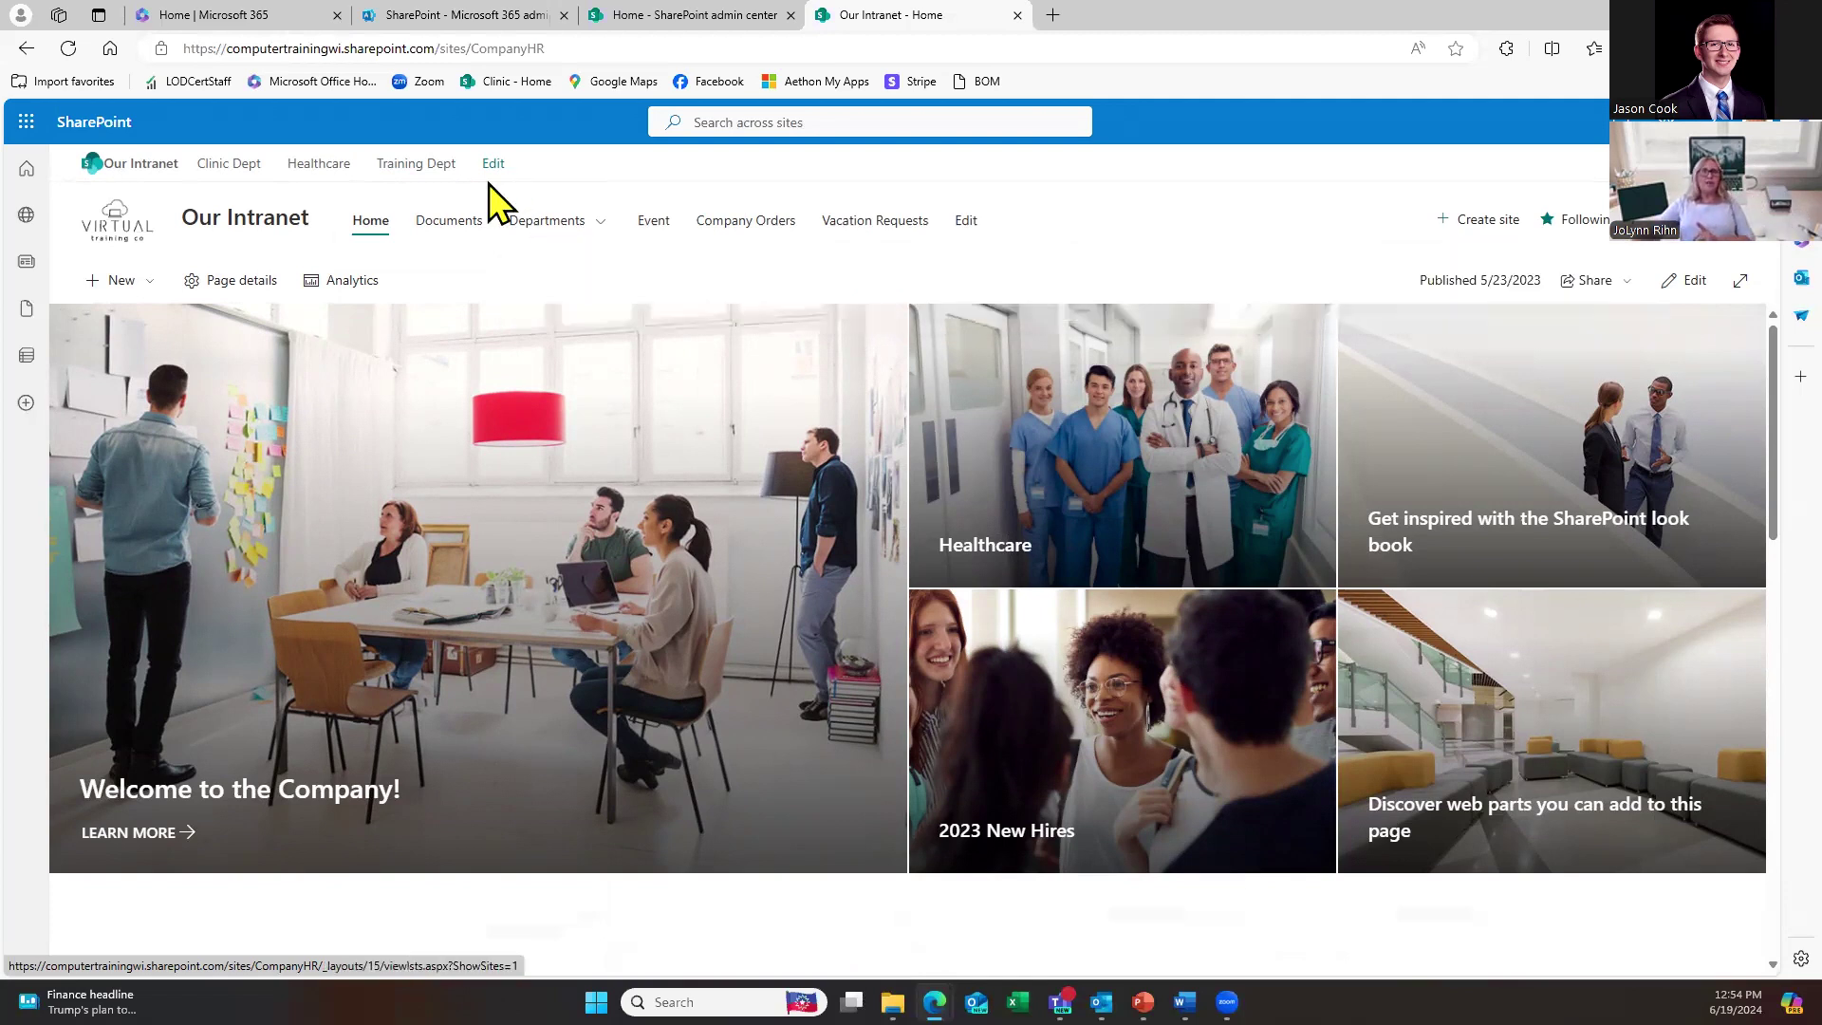
Step: View the Clinic site, open it in a second browser tab to reach Our Intranet from there, and return to the first Clinic page
left_click(233, 171)
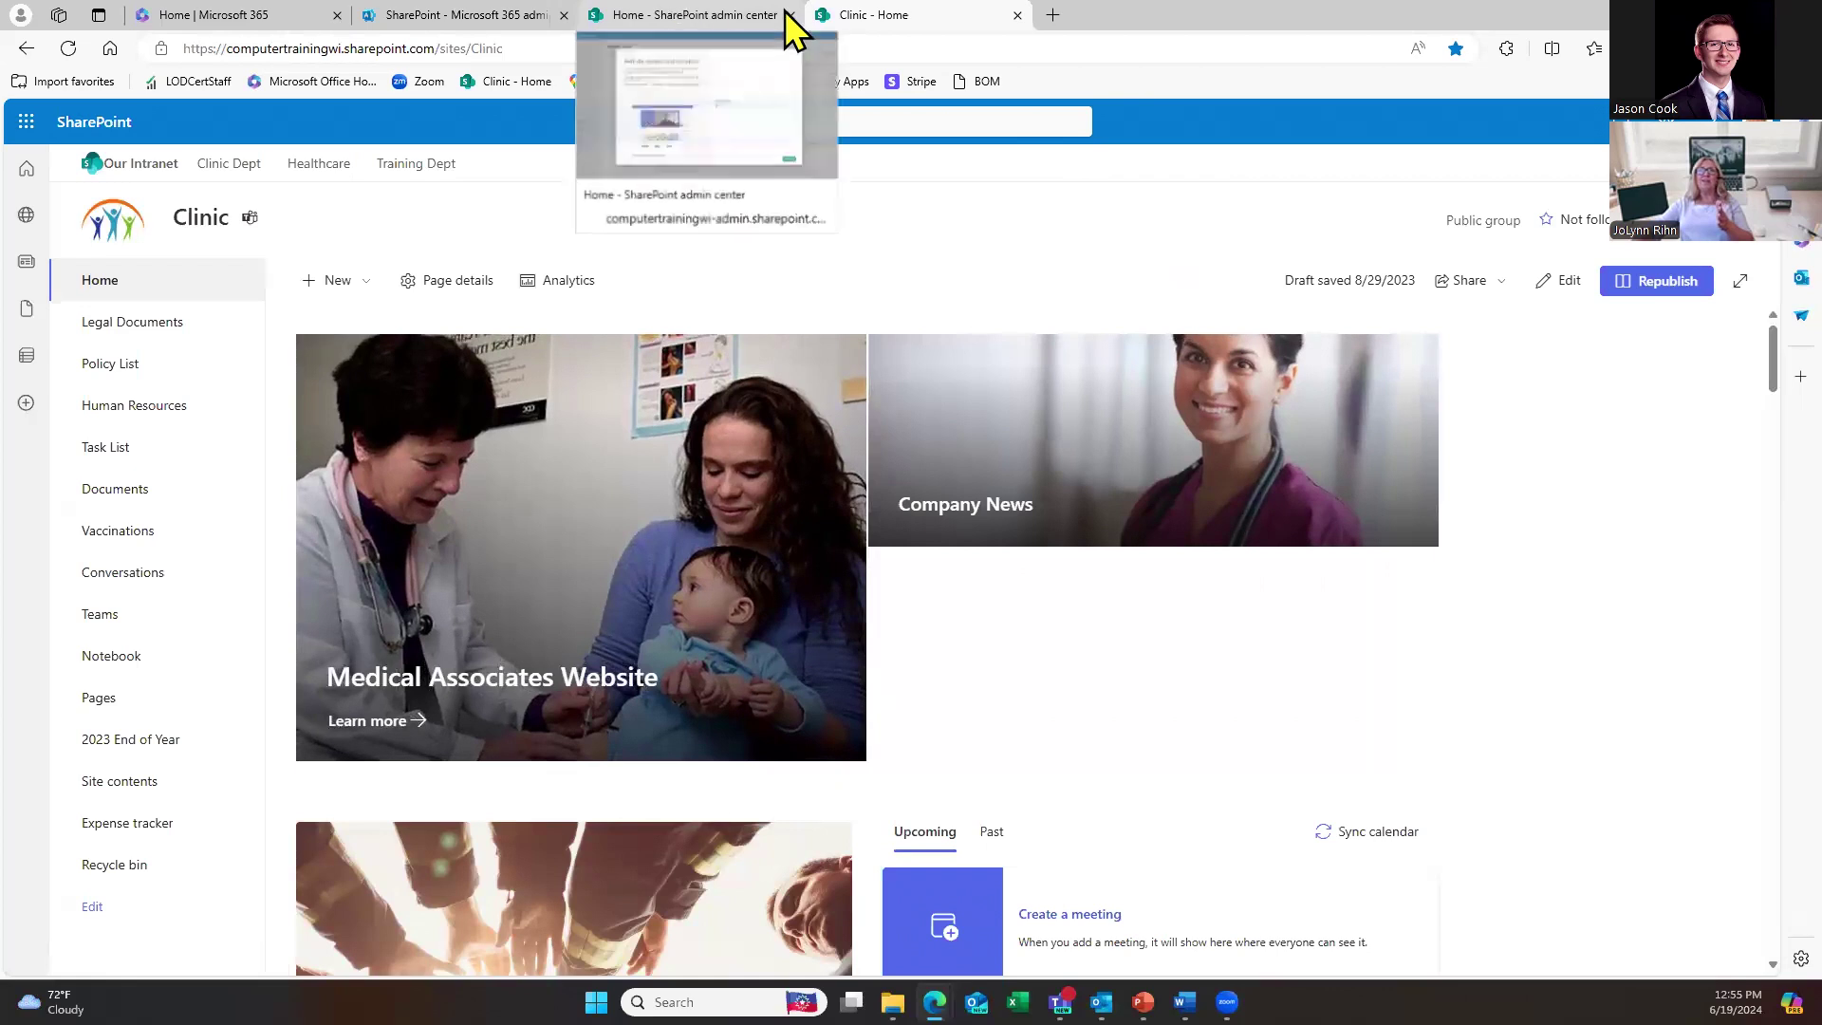
left_click(1052, 18)
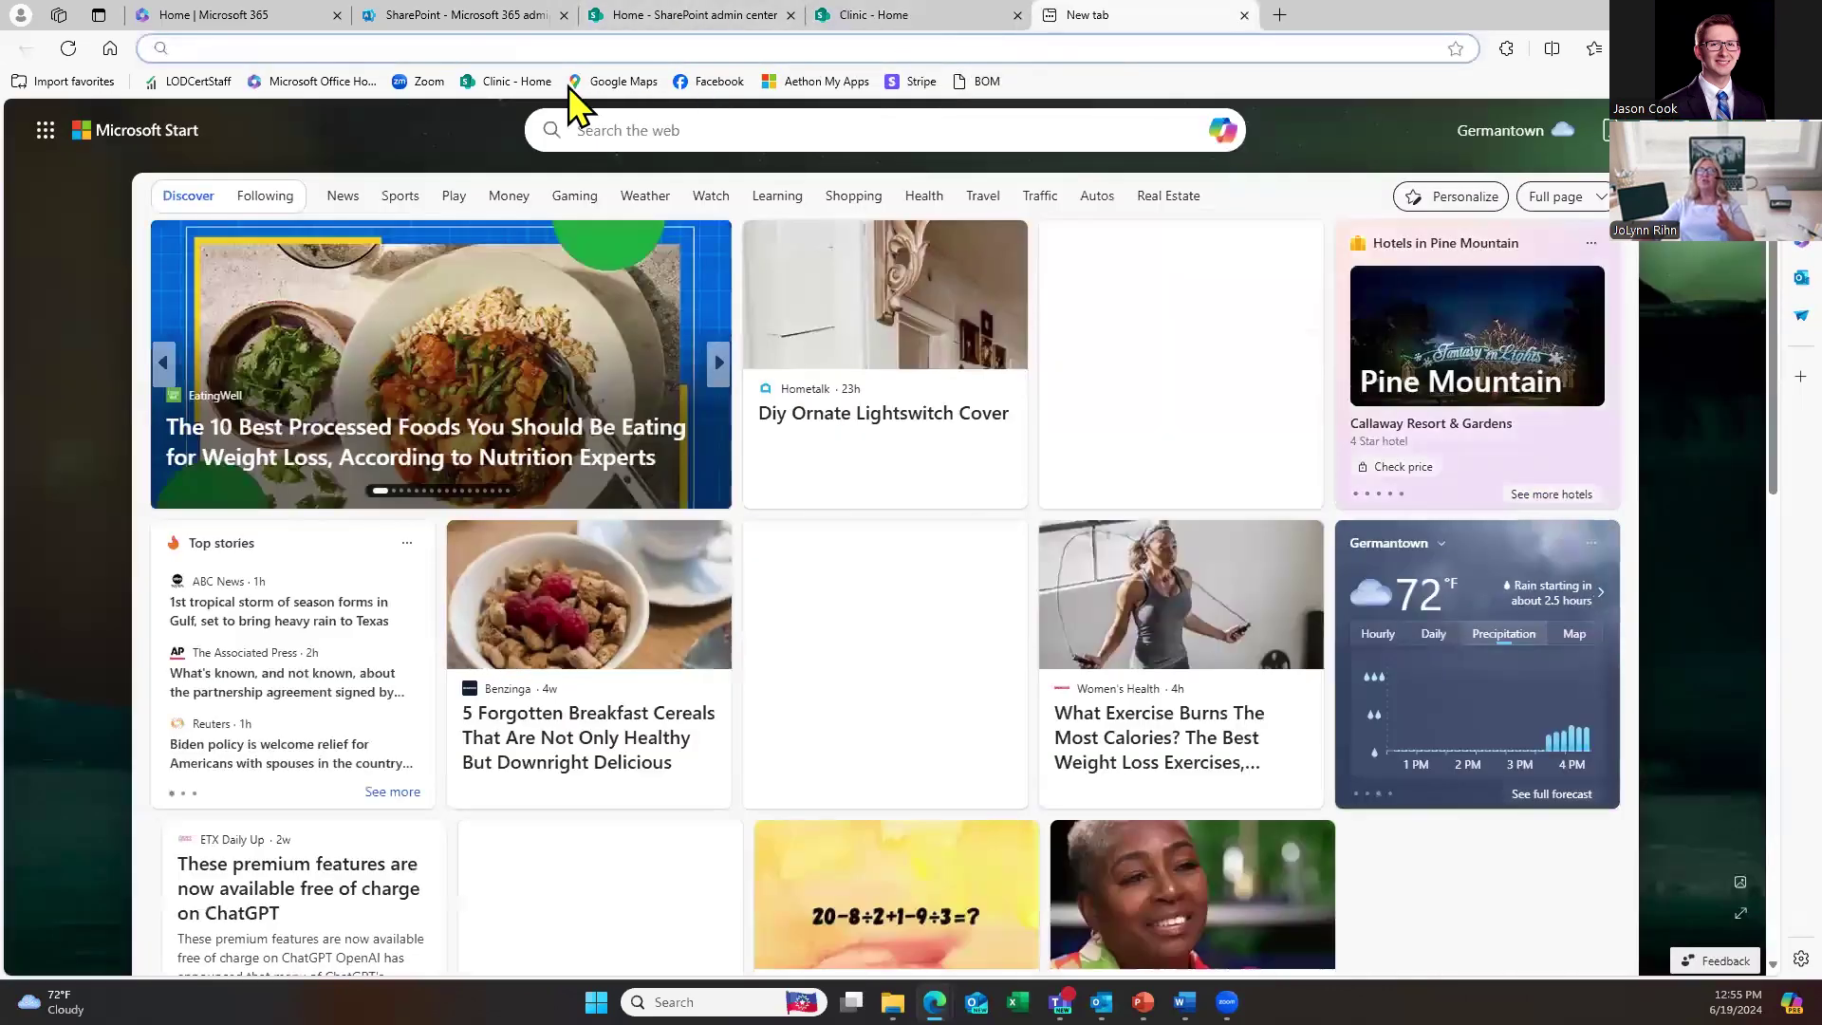
left_click(503, 81)
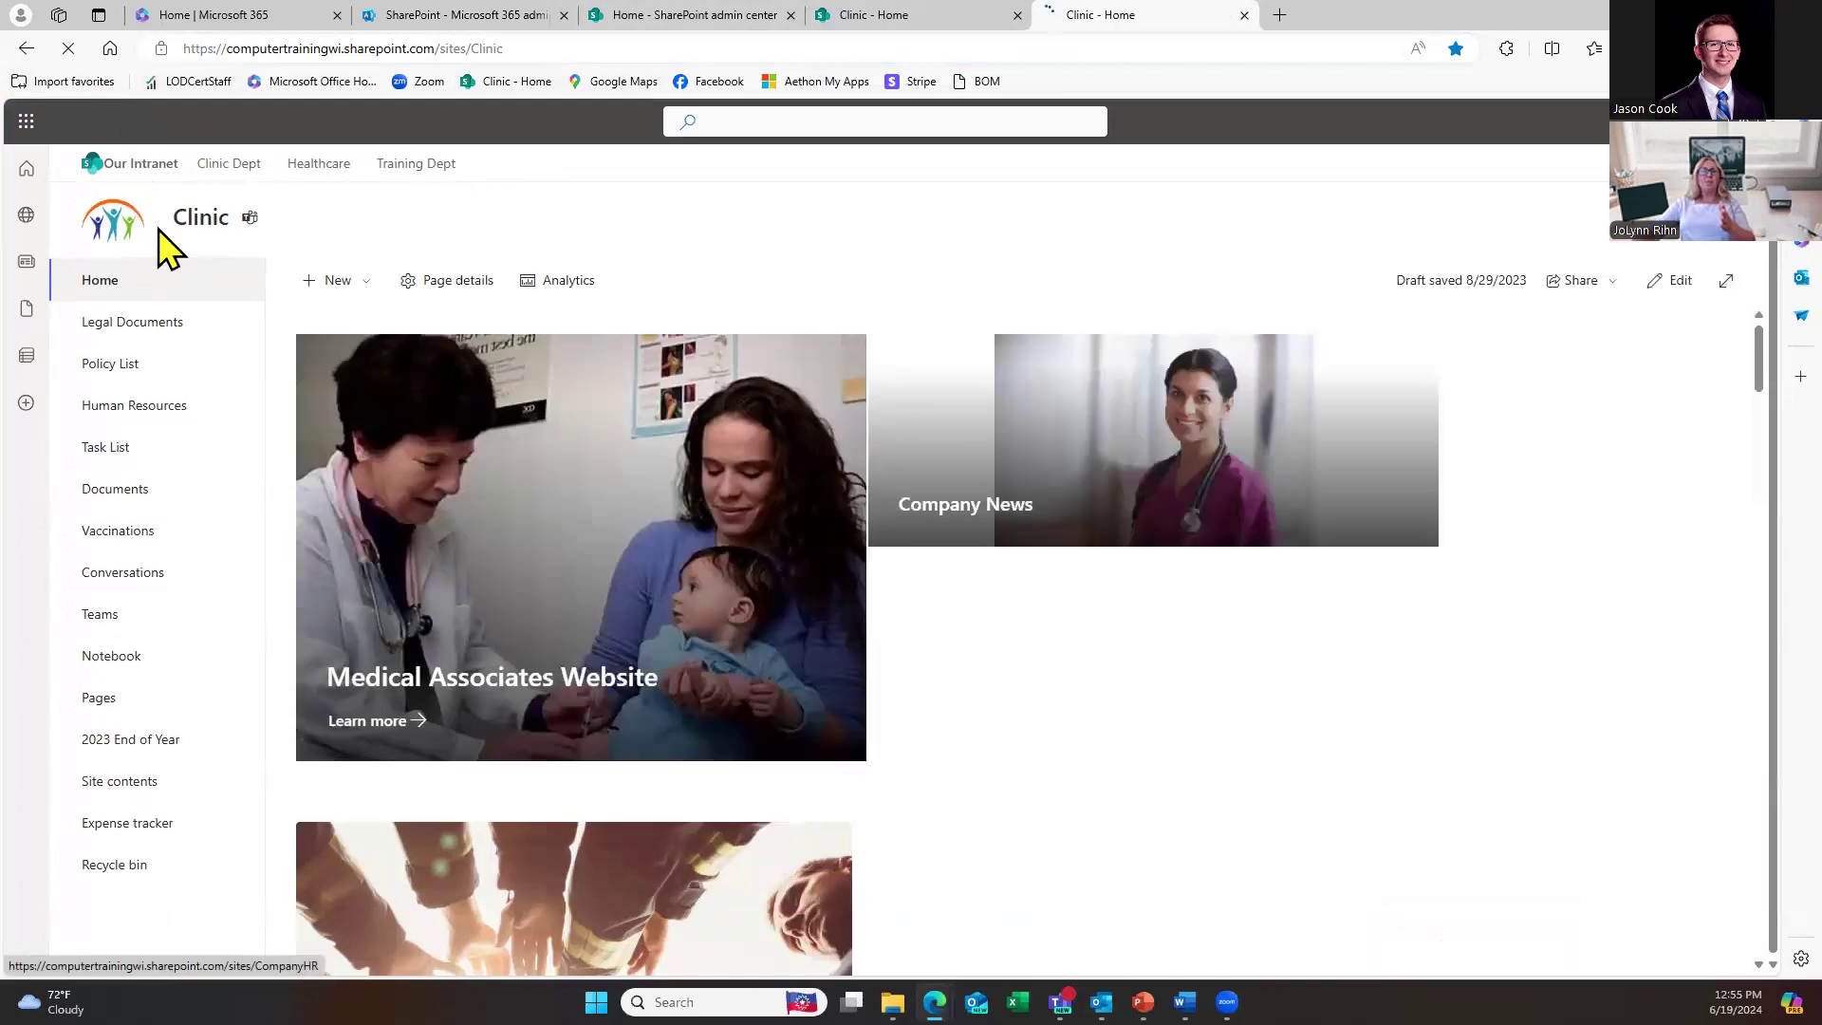
left_click(104, 167)
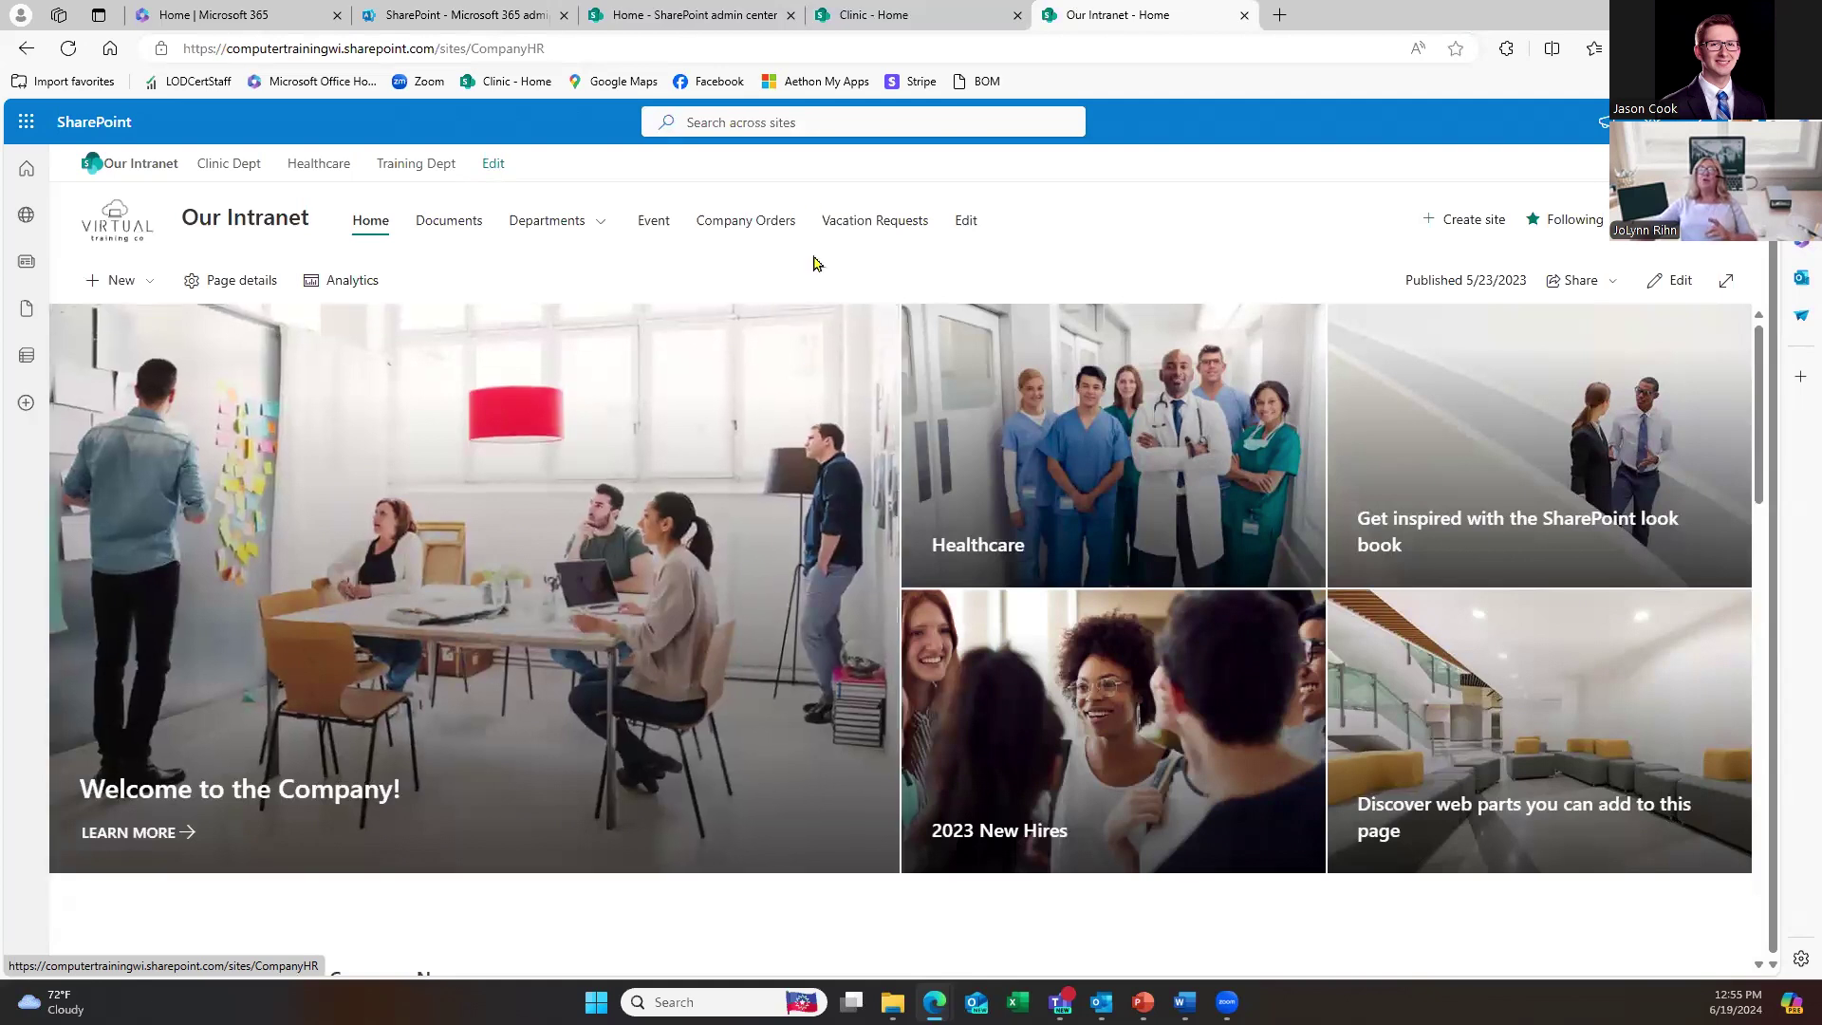
left_click(869, 15)
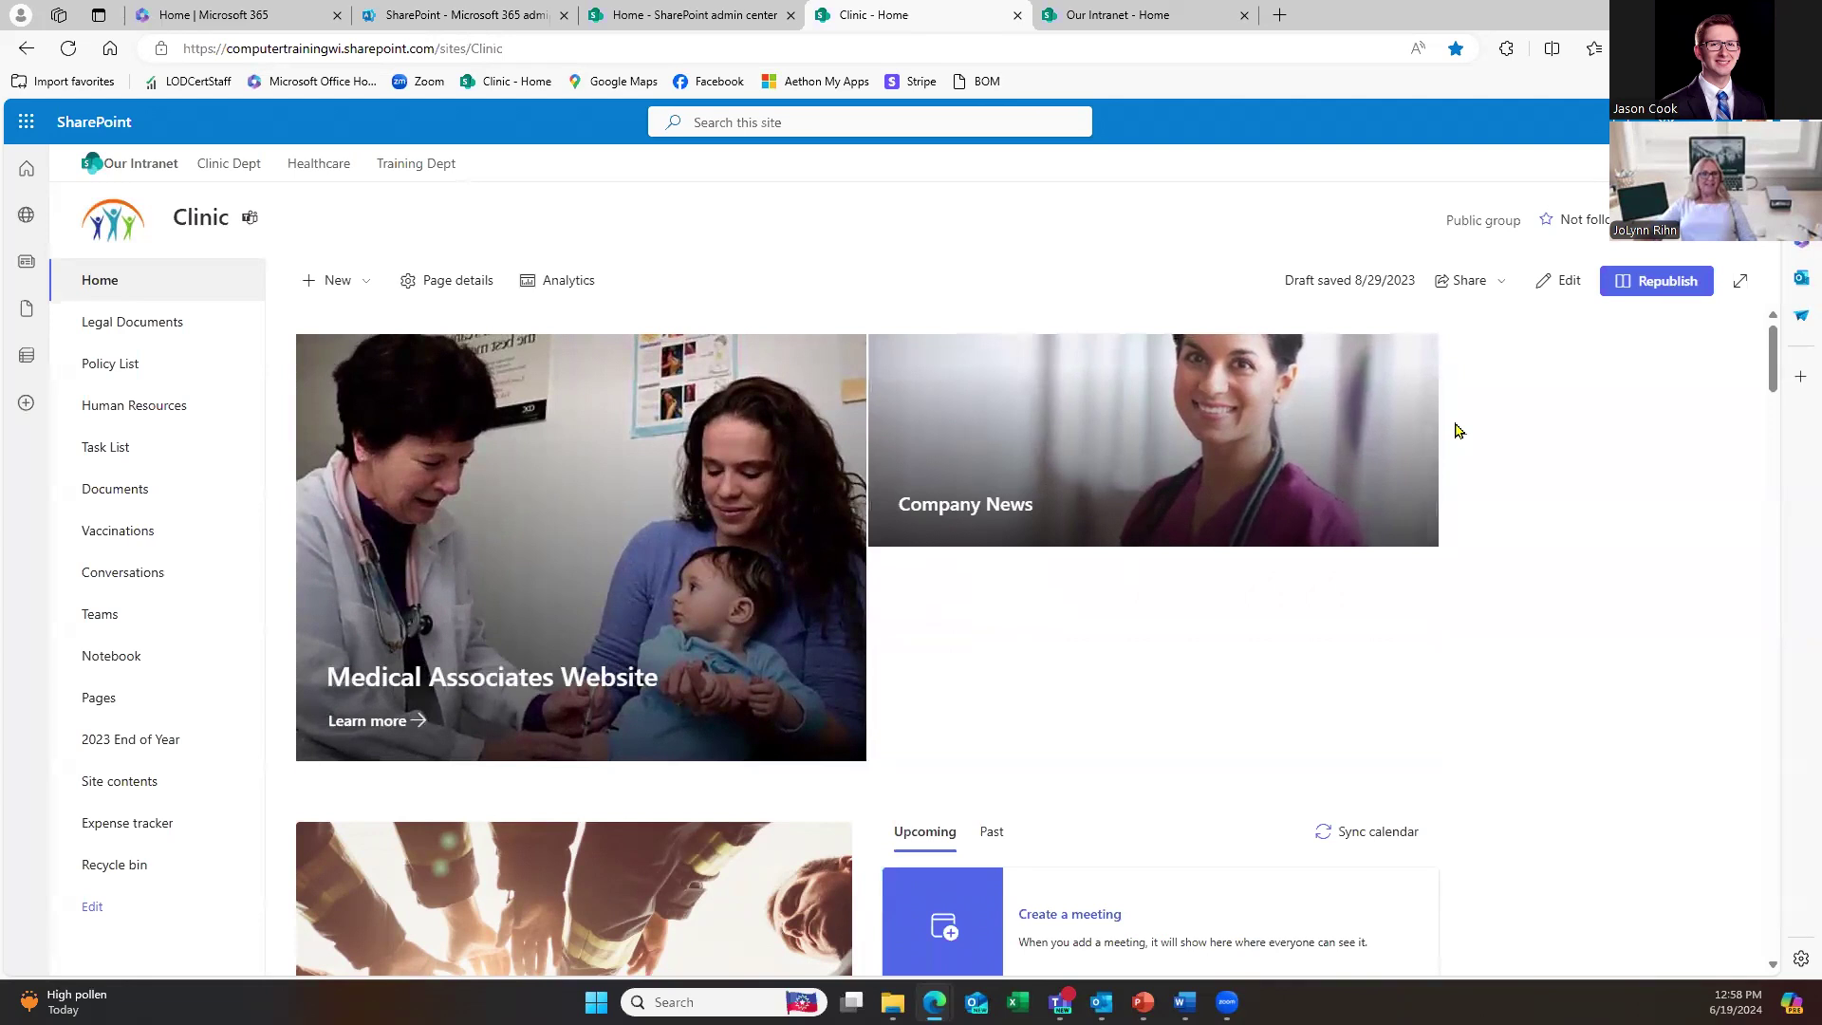
Step: Put the Clinic home page into edit mode and add a two-column section below the Hero web part
left_click(1556, 282)
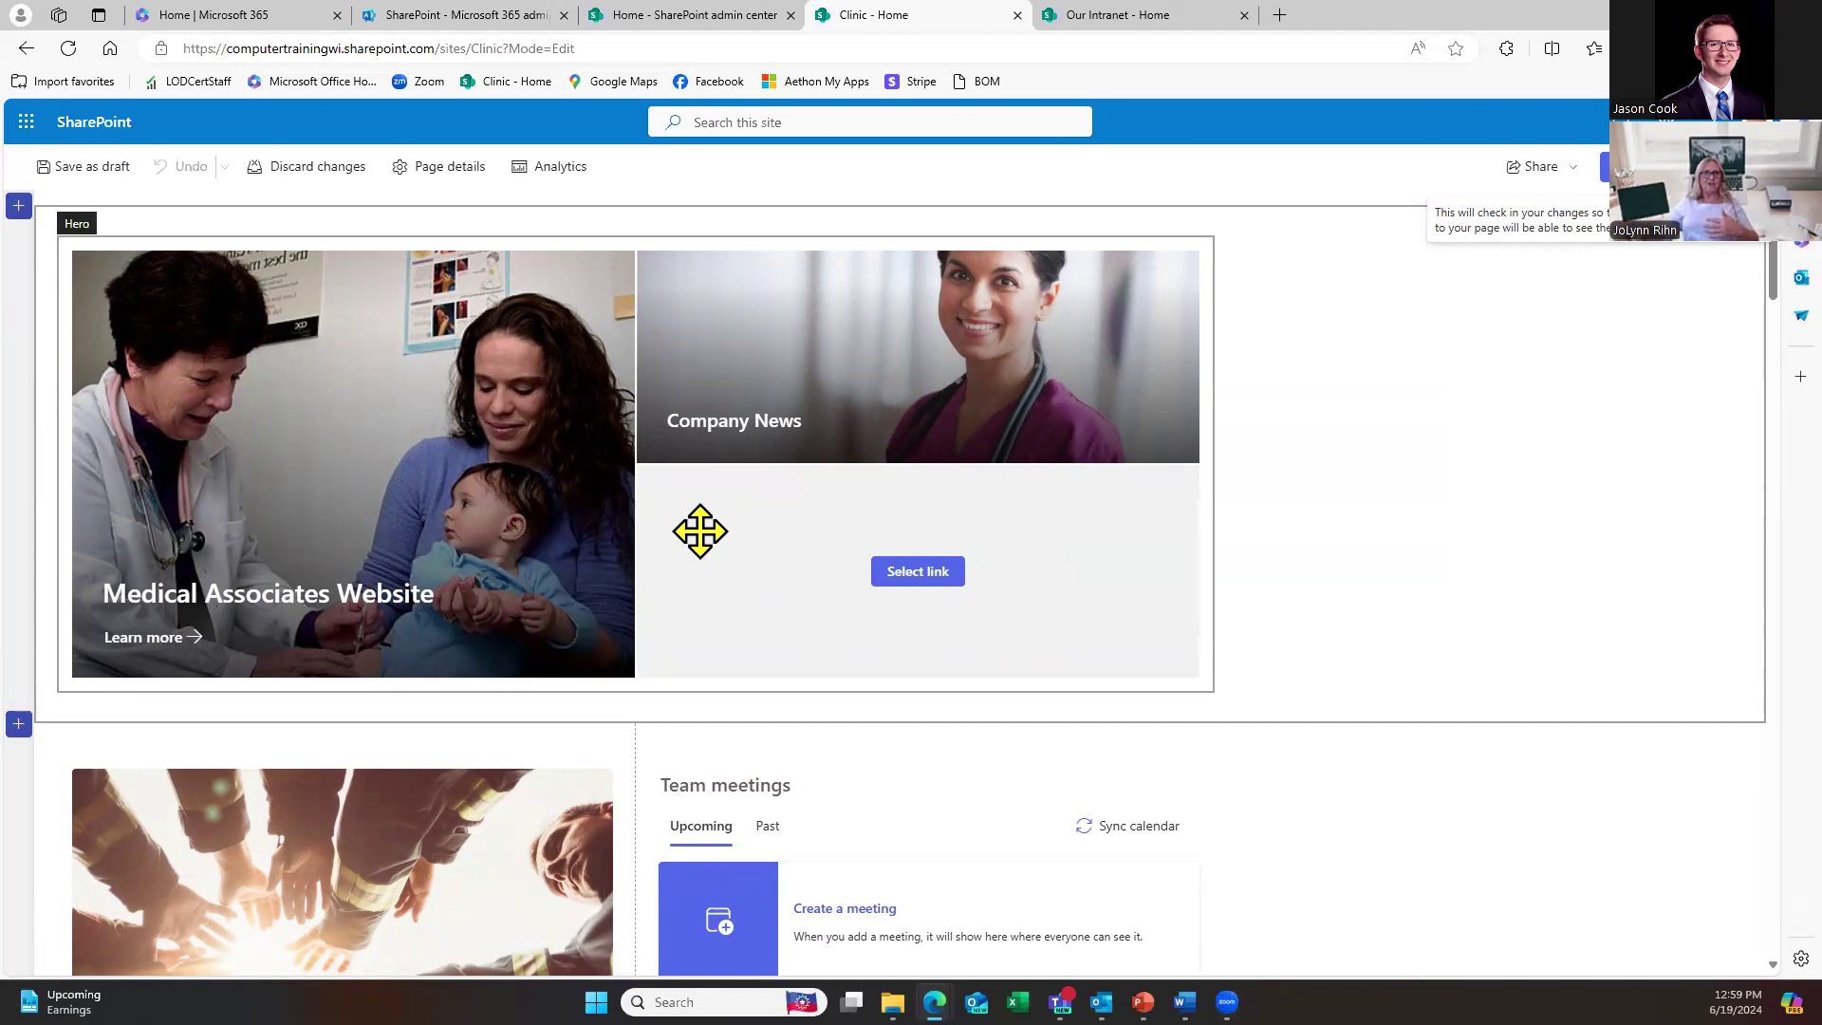
left_click(19, 725)
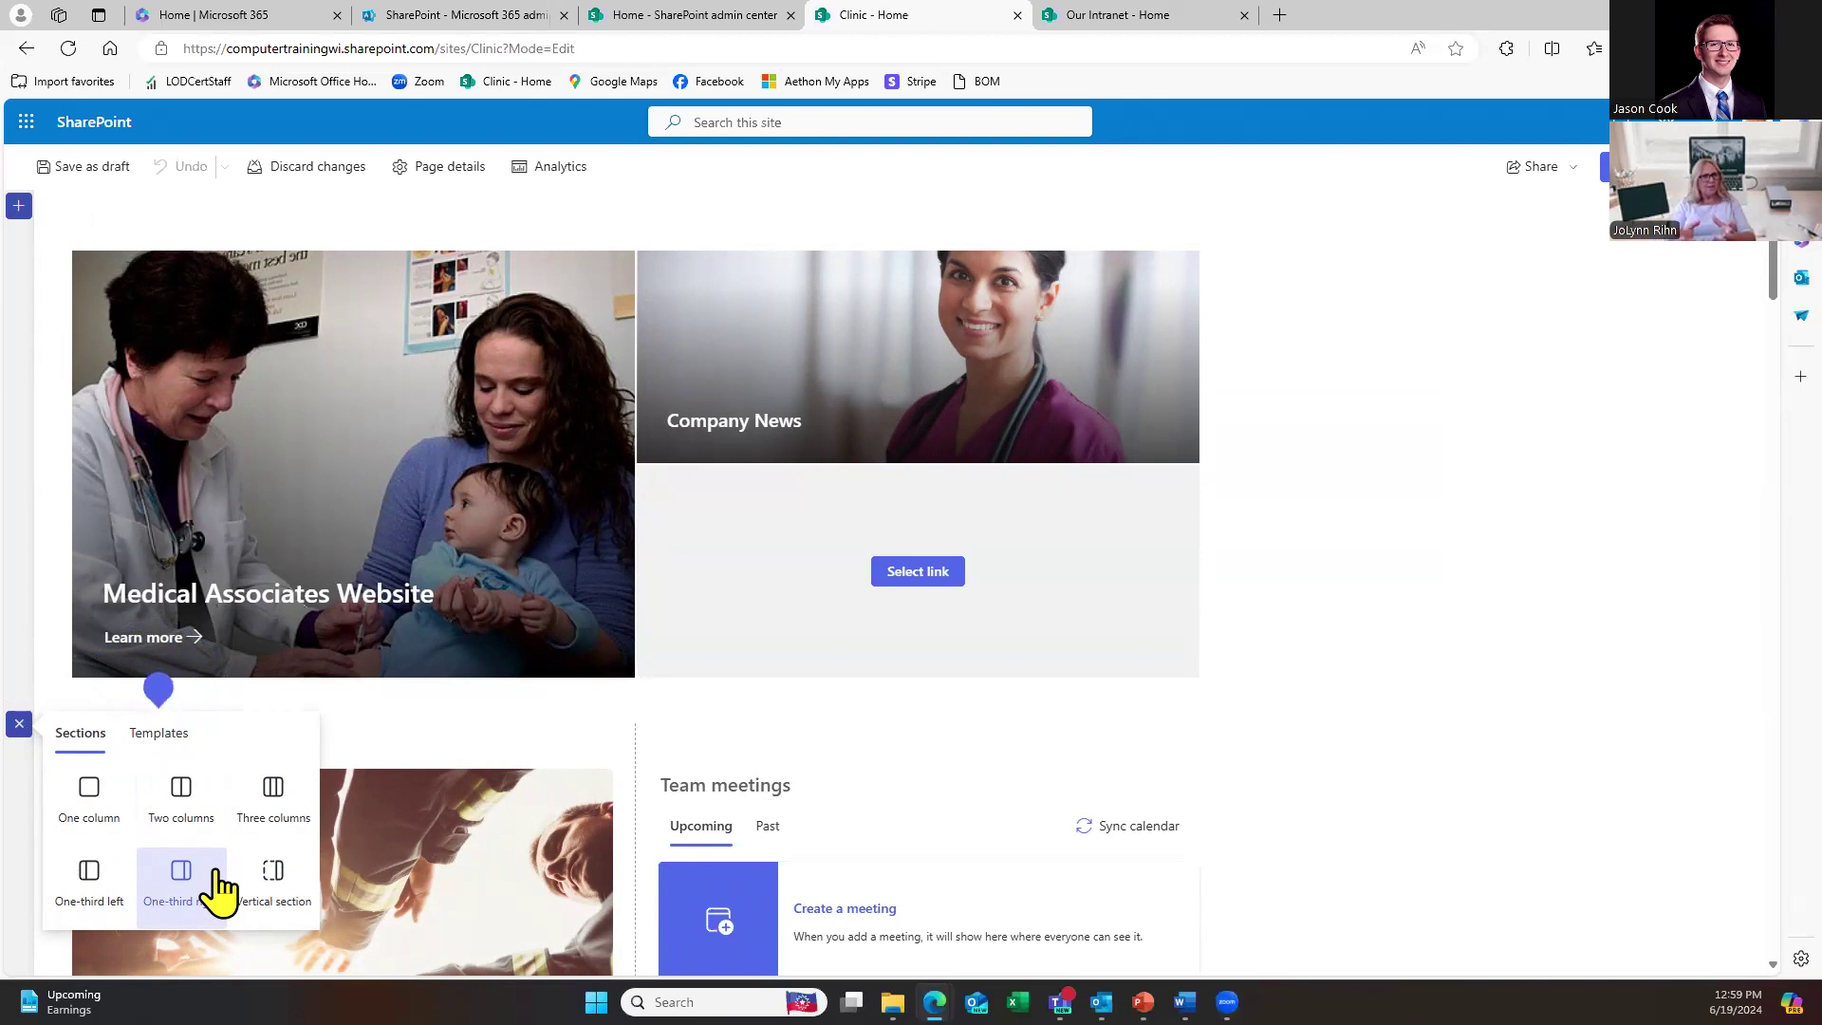
left_click(188, 817)
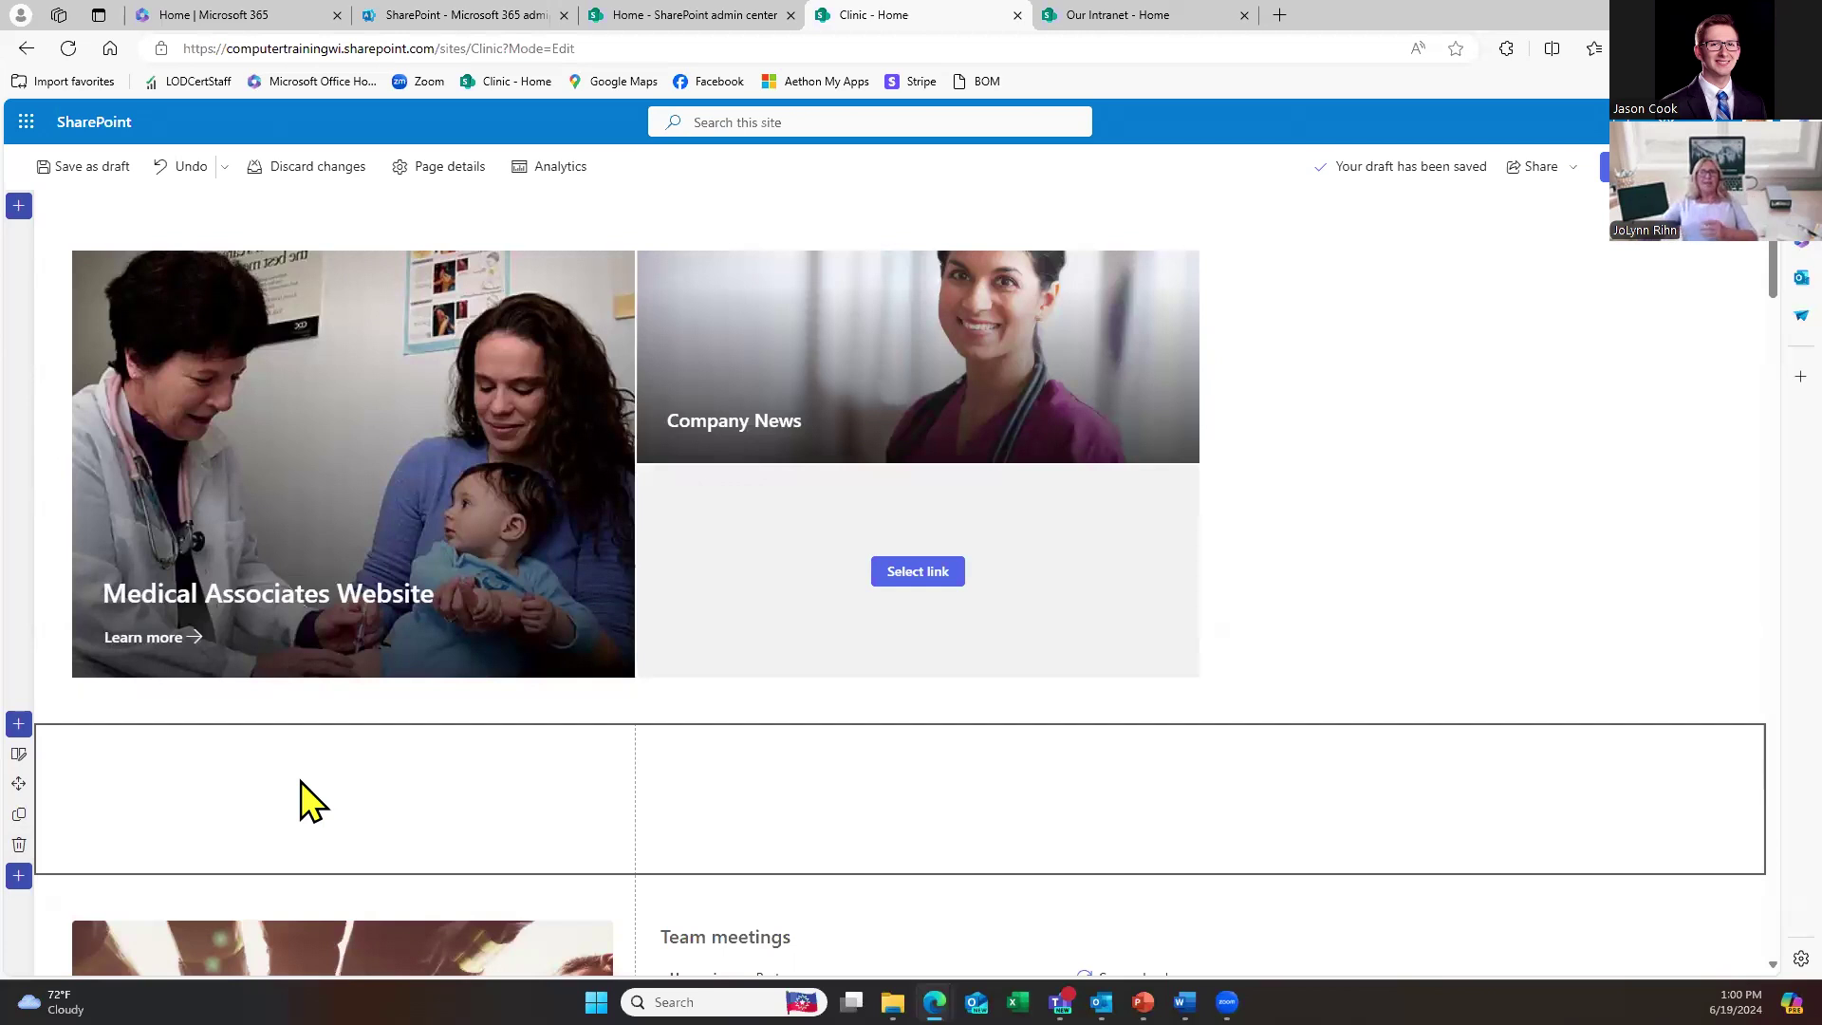
Step: Examine the web parts available for the new section's first column, from text and media through documents, feeds, events, data analysis and advanced
mouse_move(306, 752)
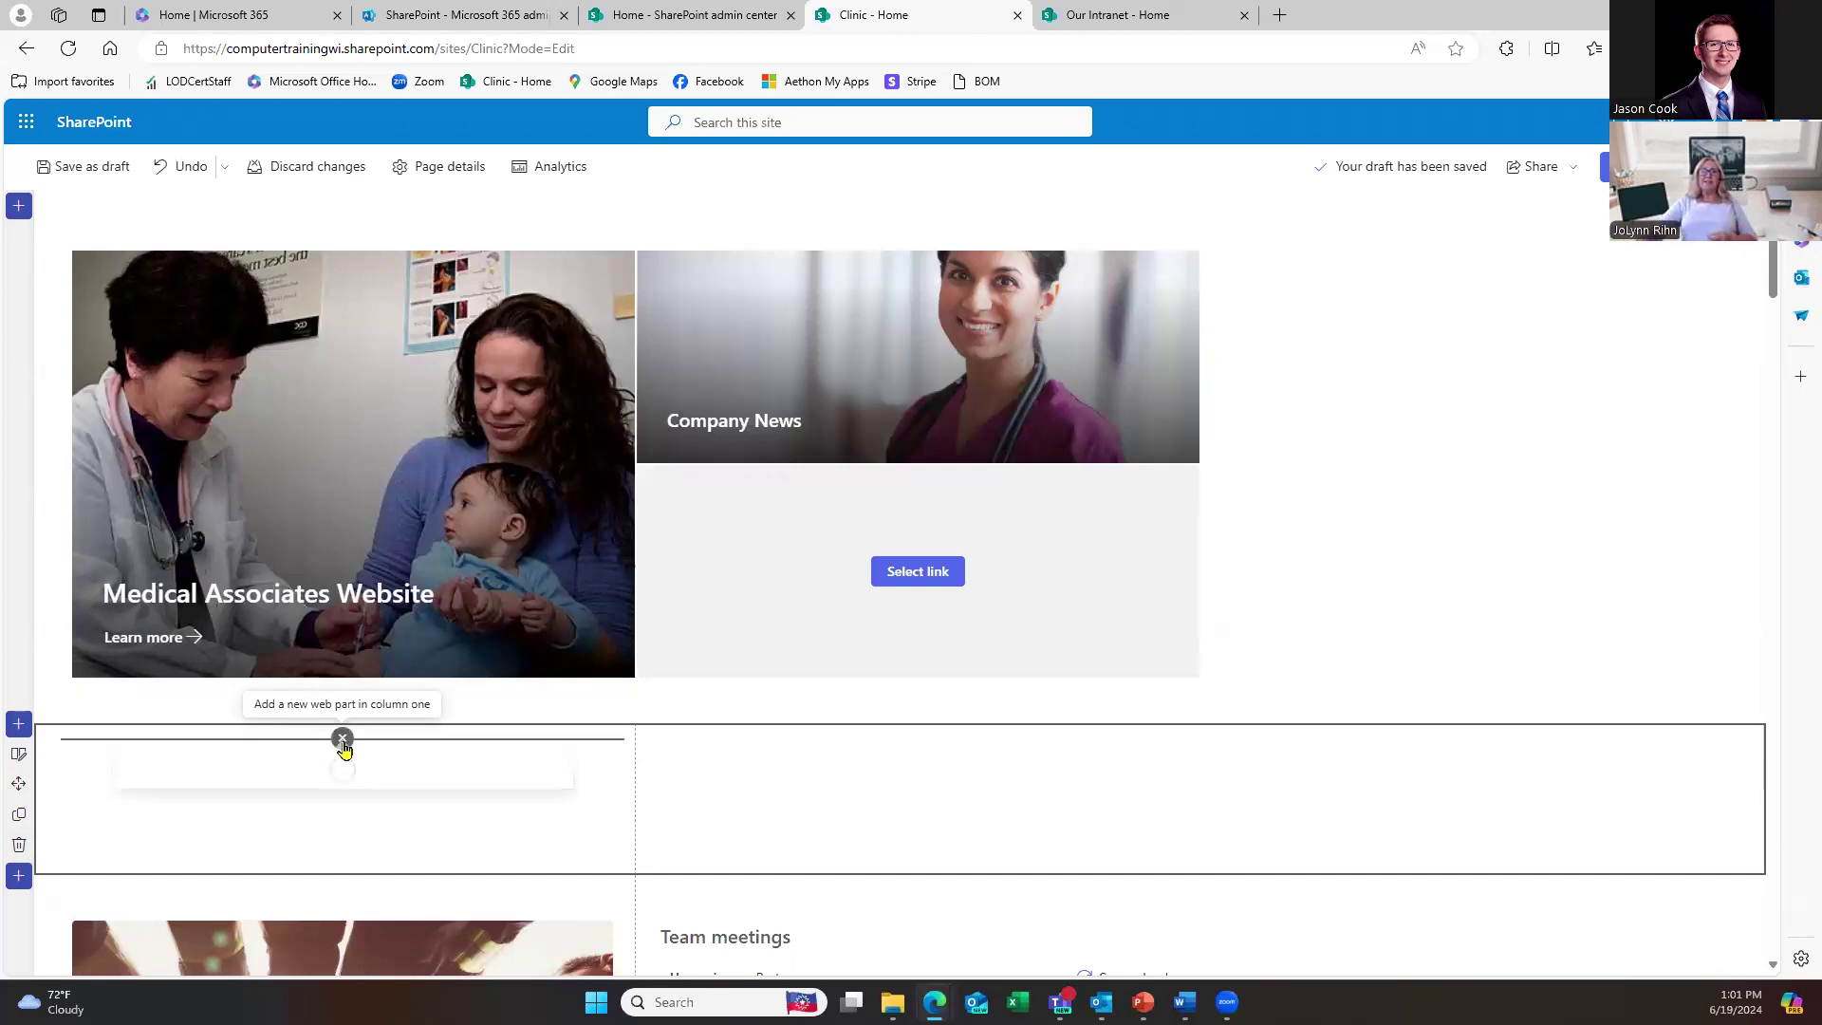
left_click(342, 740)
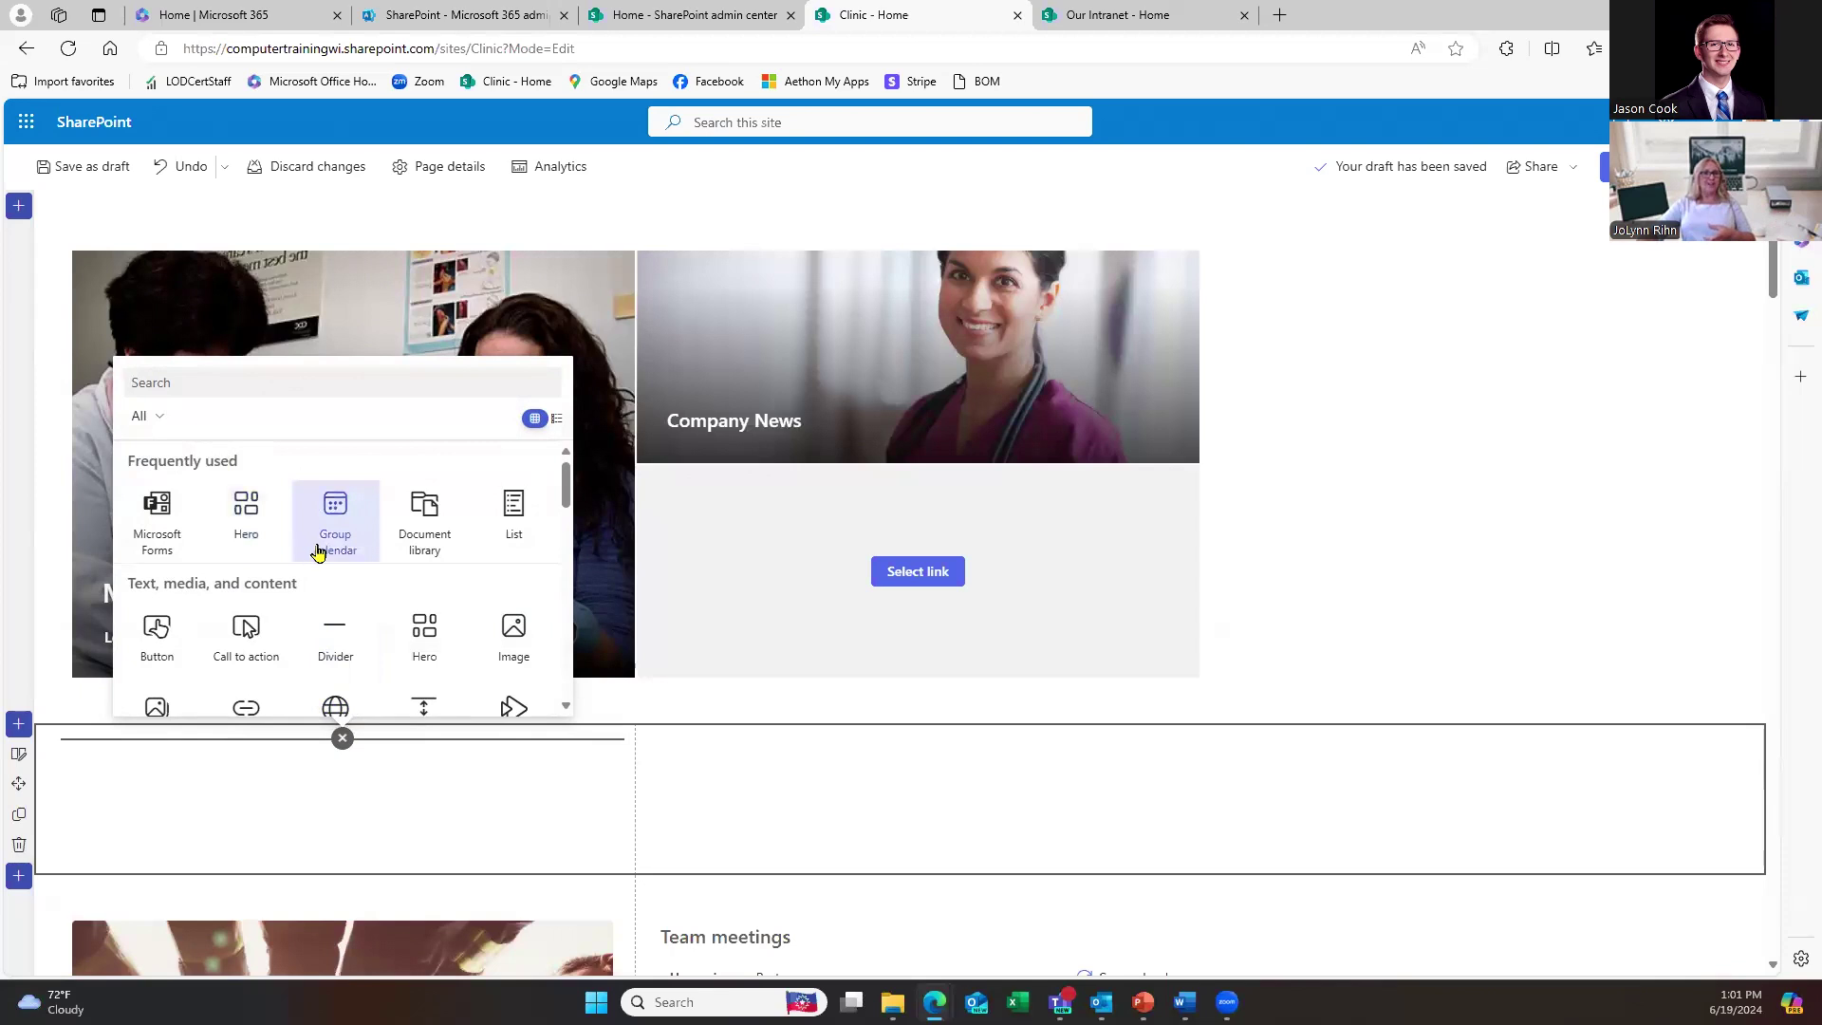
scroll(318, 551, "down", 1)
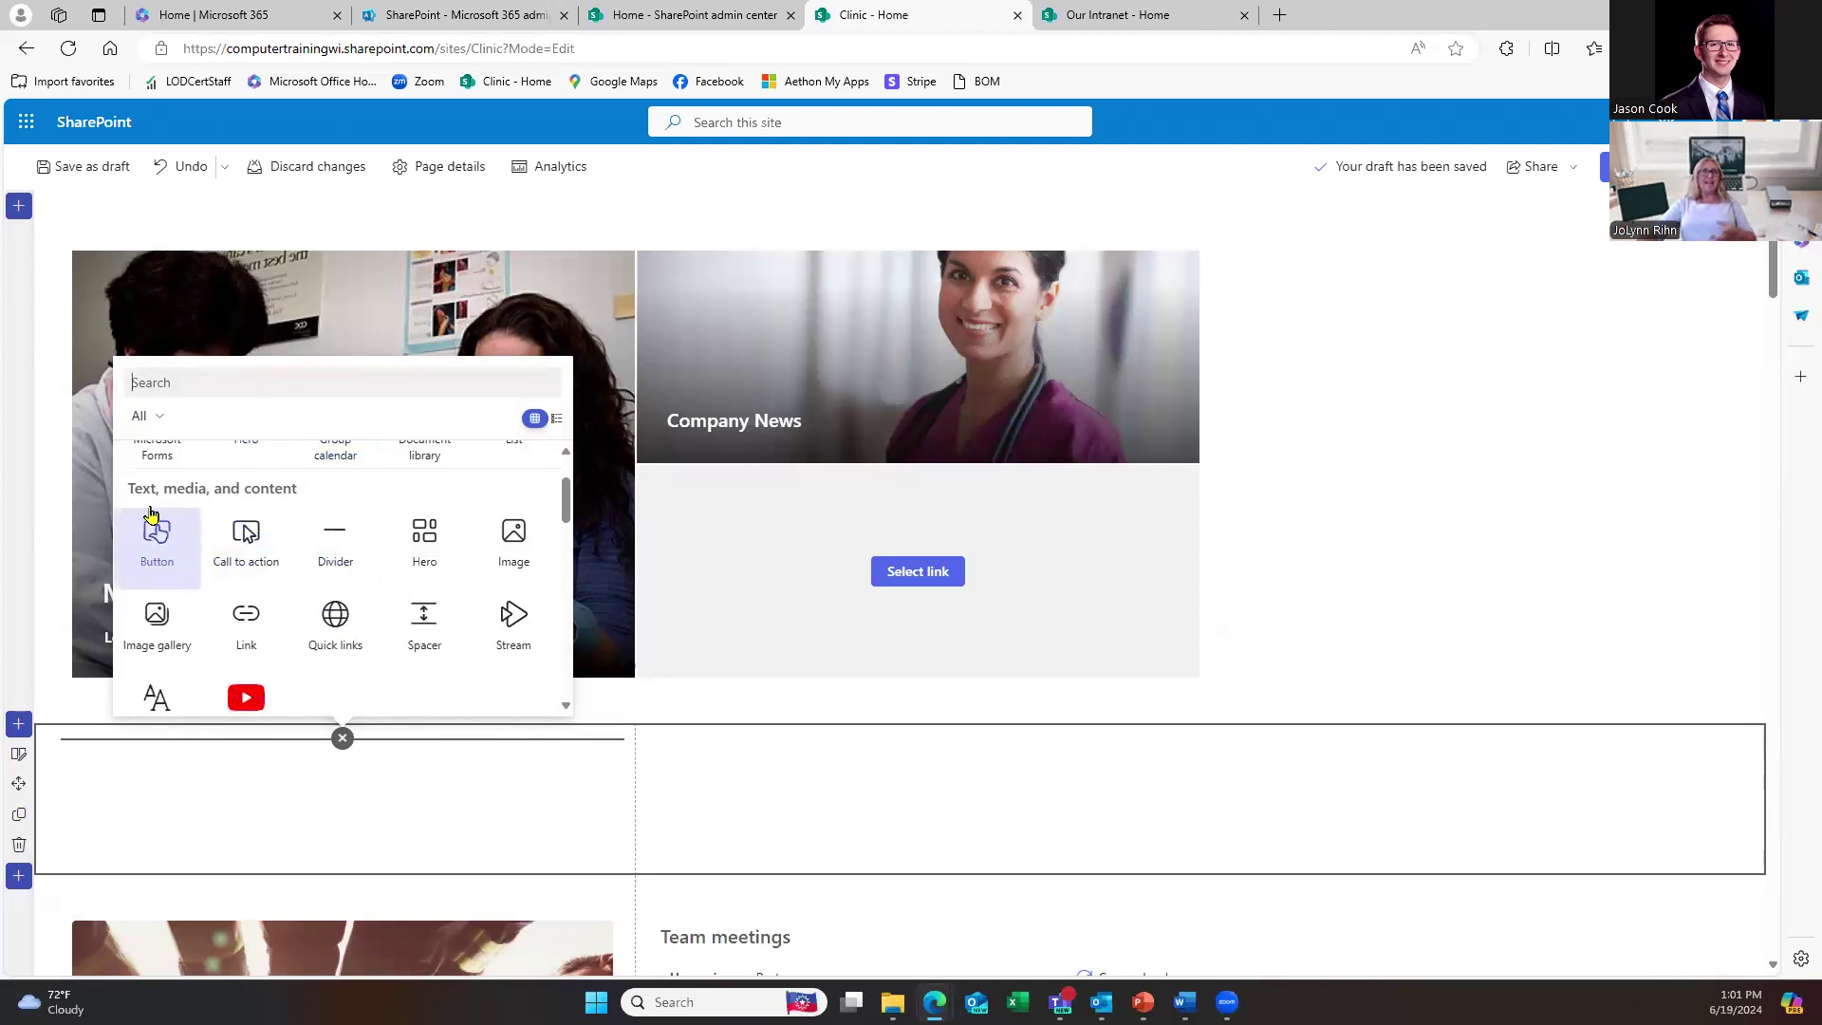
scroll(332, 532, "down", 4)
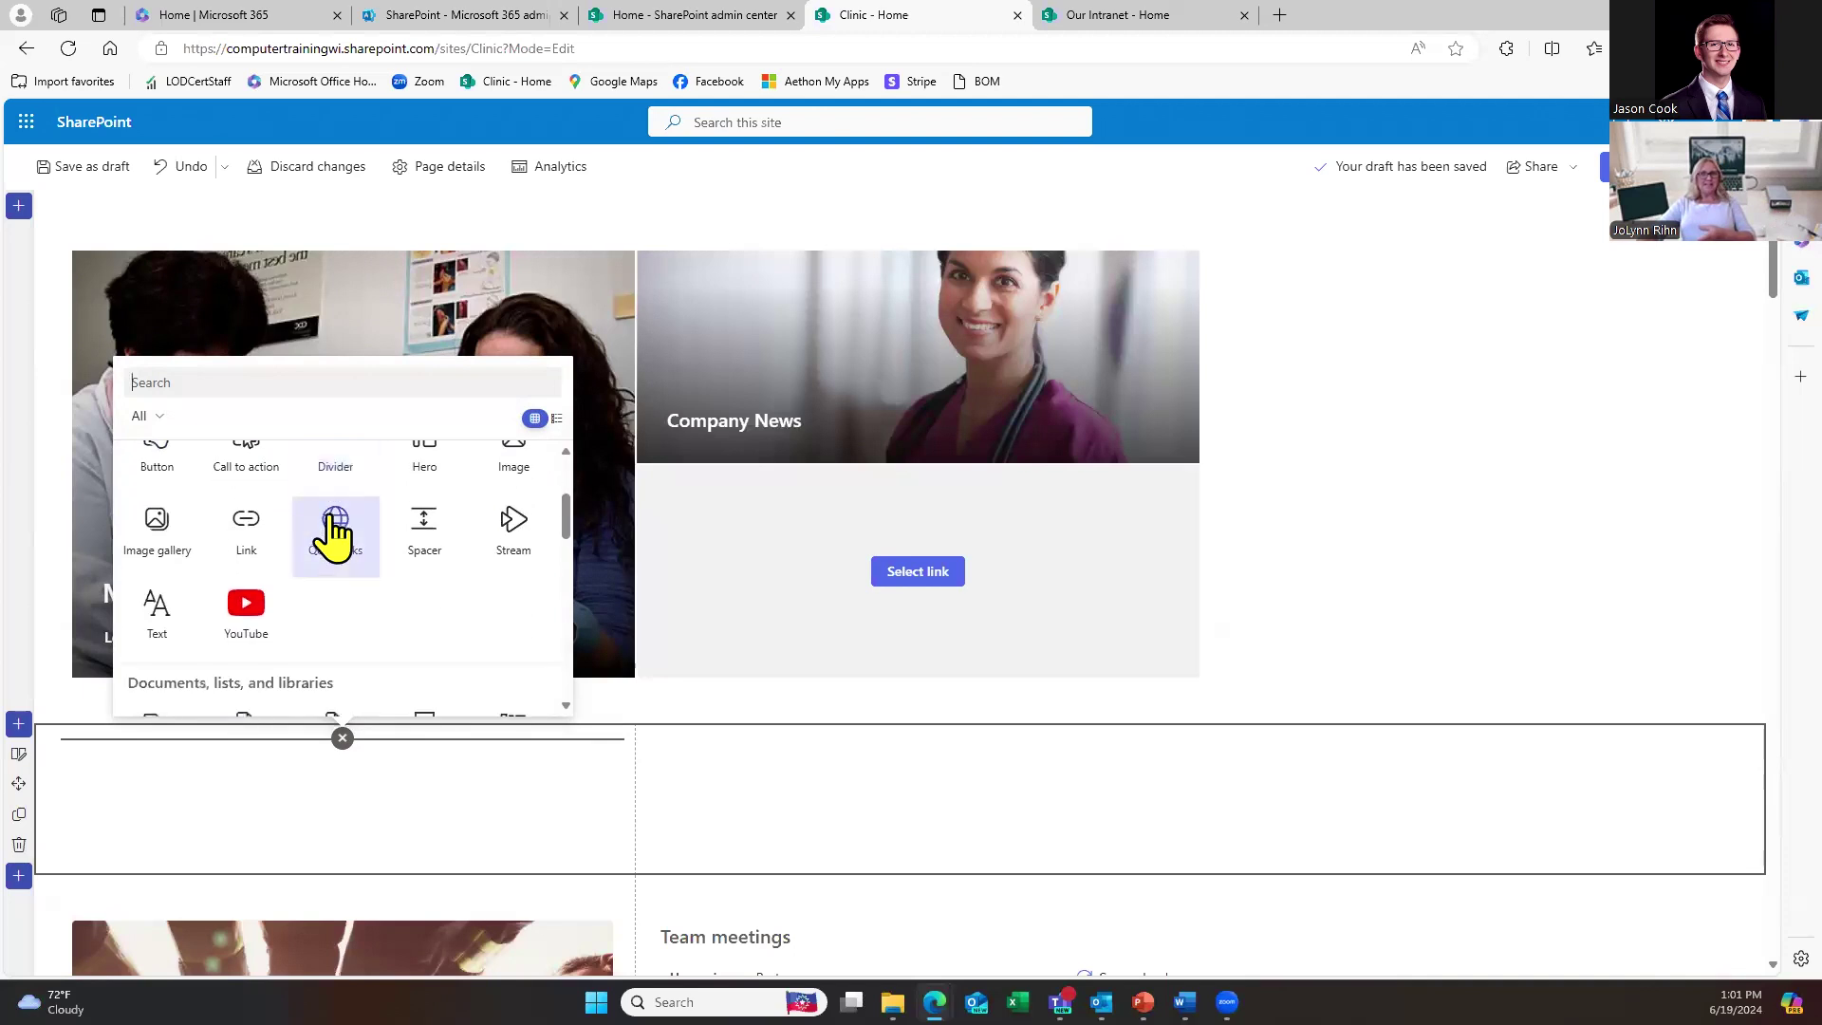
scroll(266, 550, "up", 3)
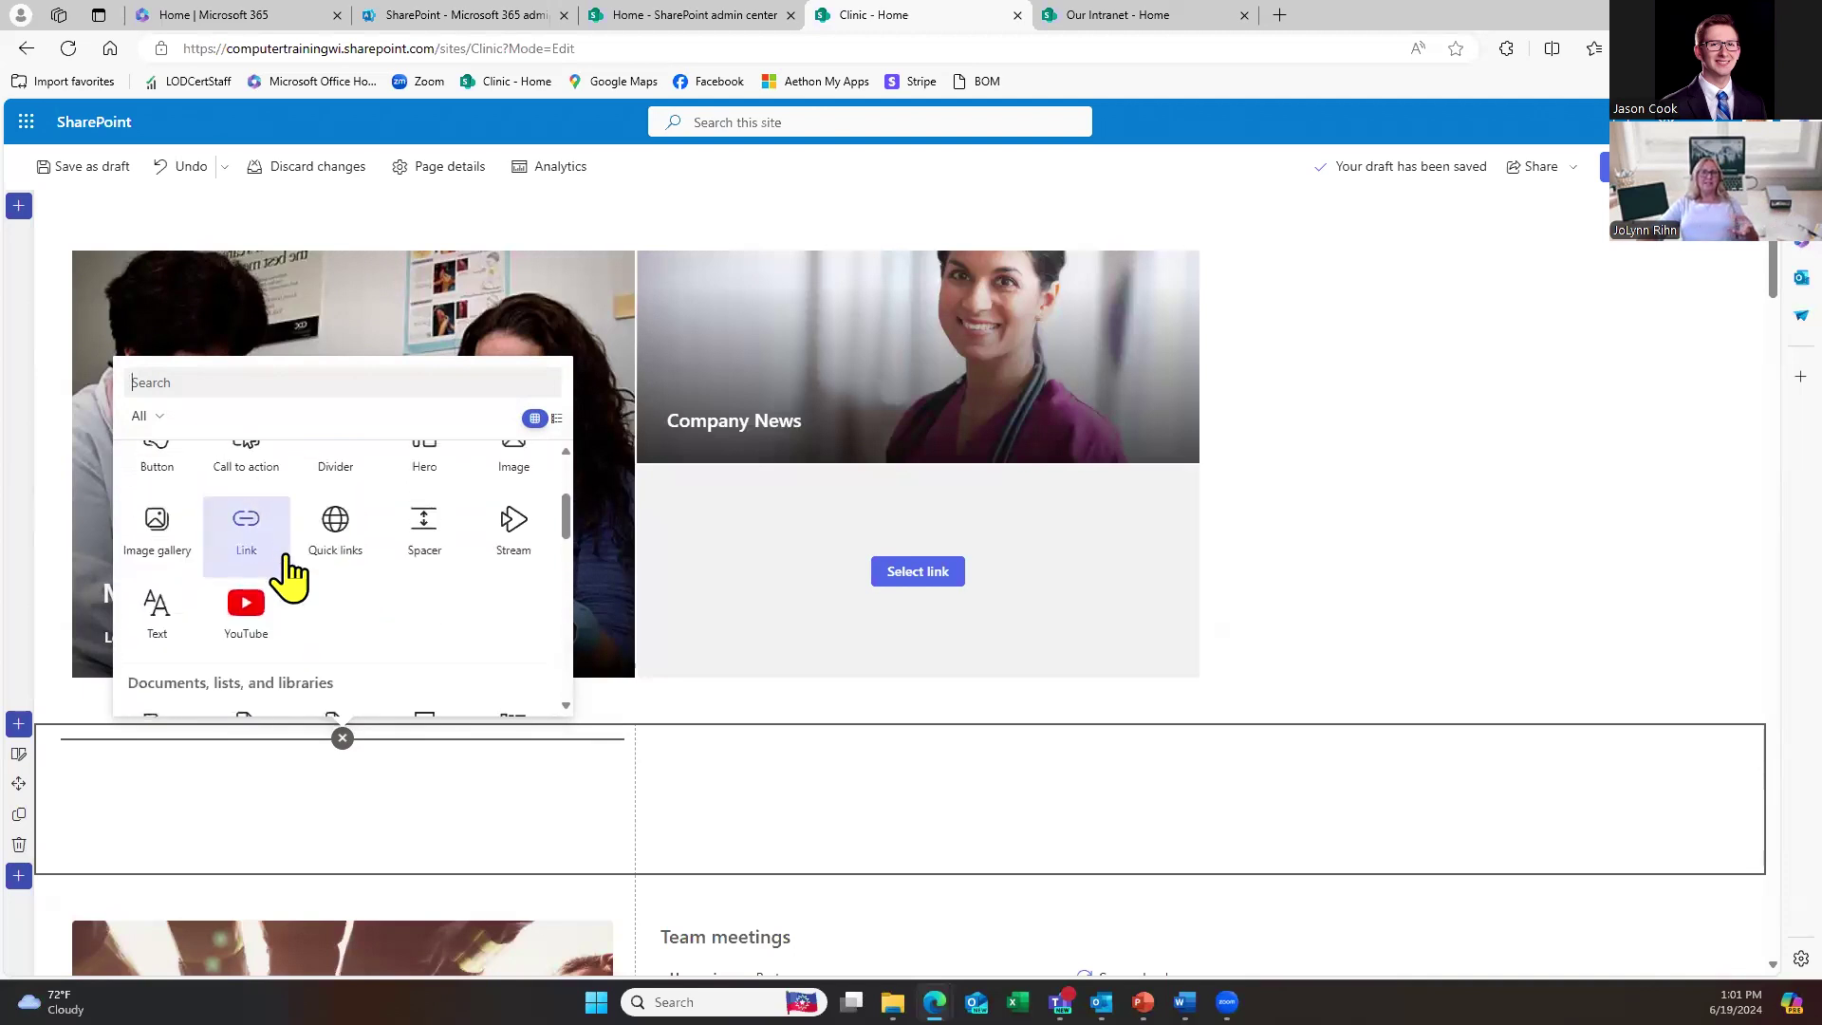
scroll(367, 661, "down", 5)
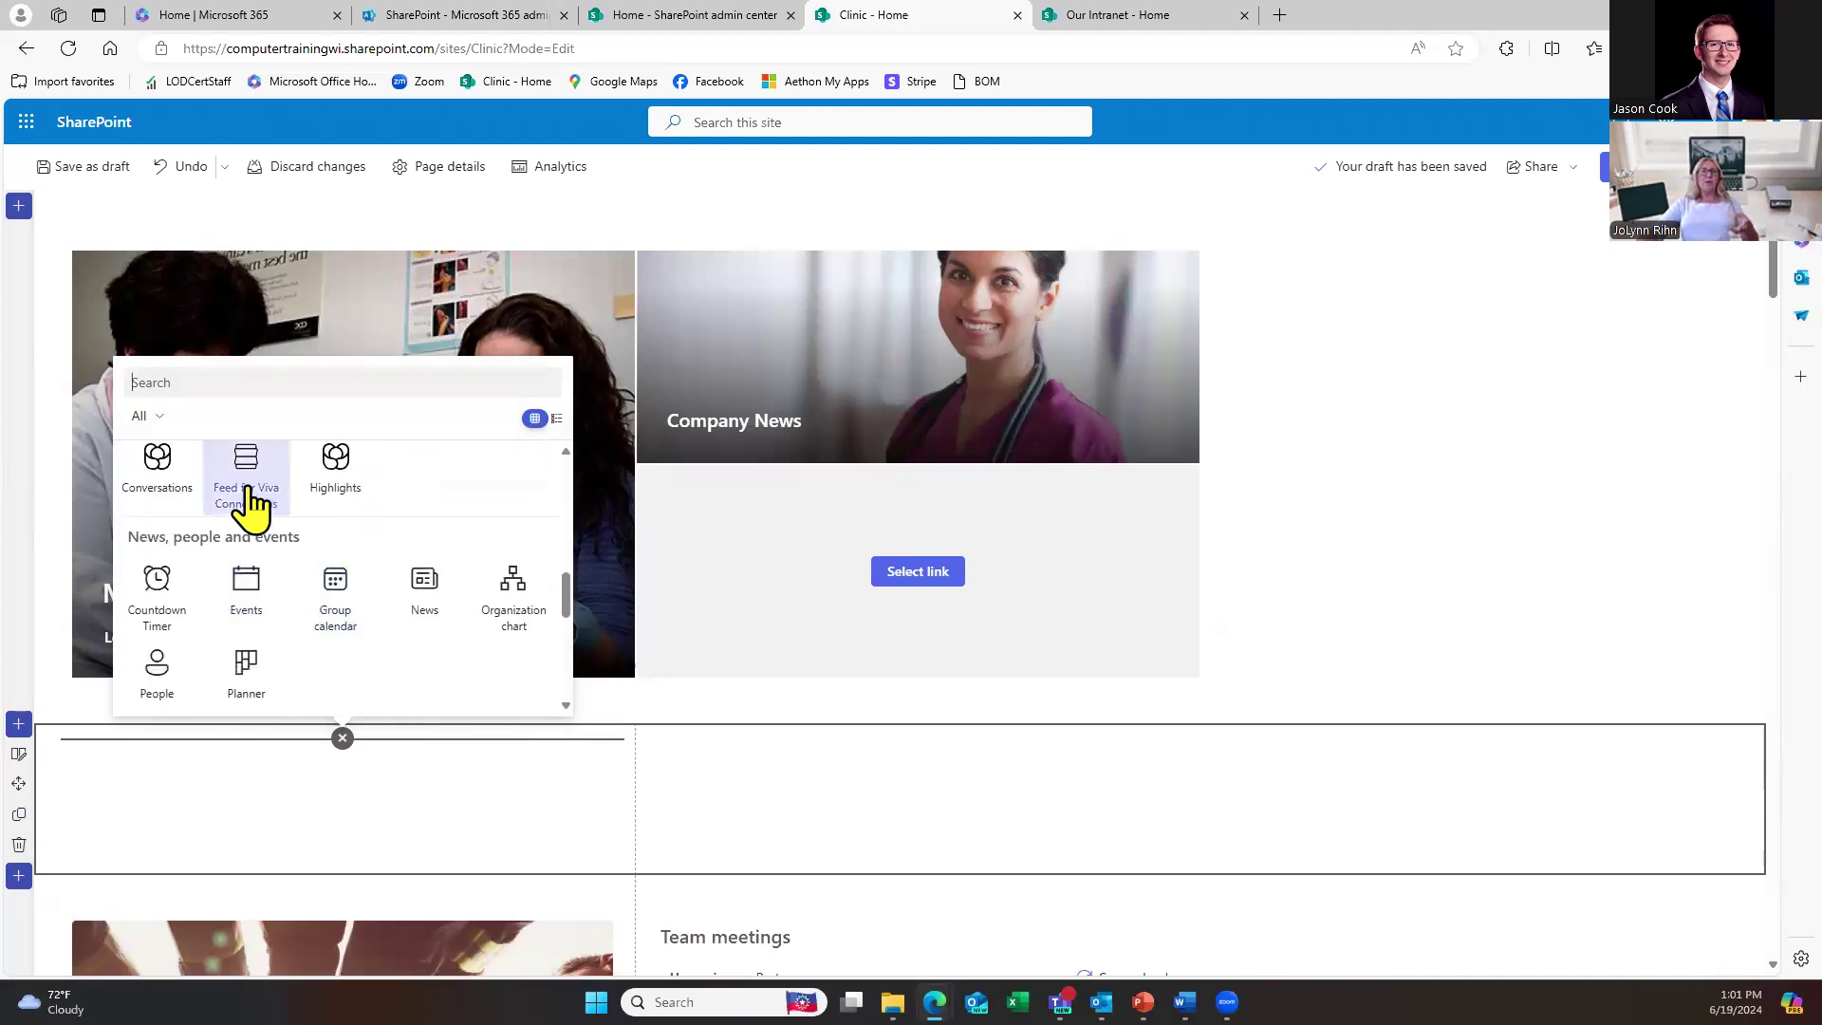
scroll(341, 598, "down", 5)
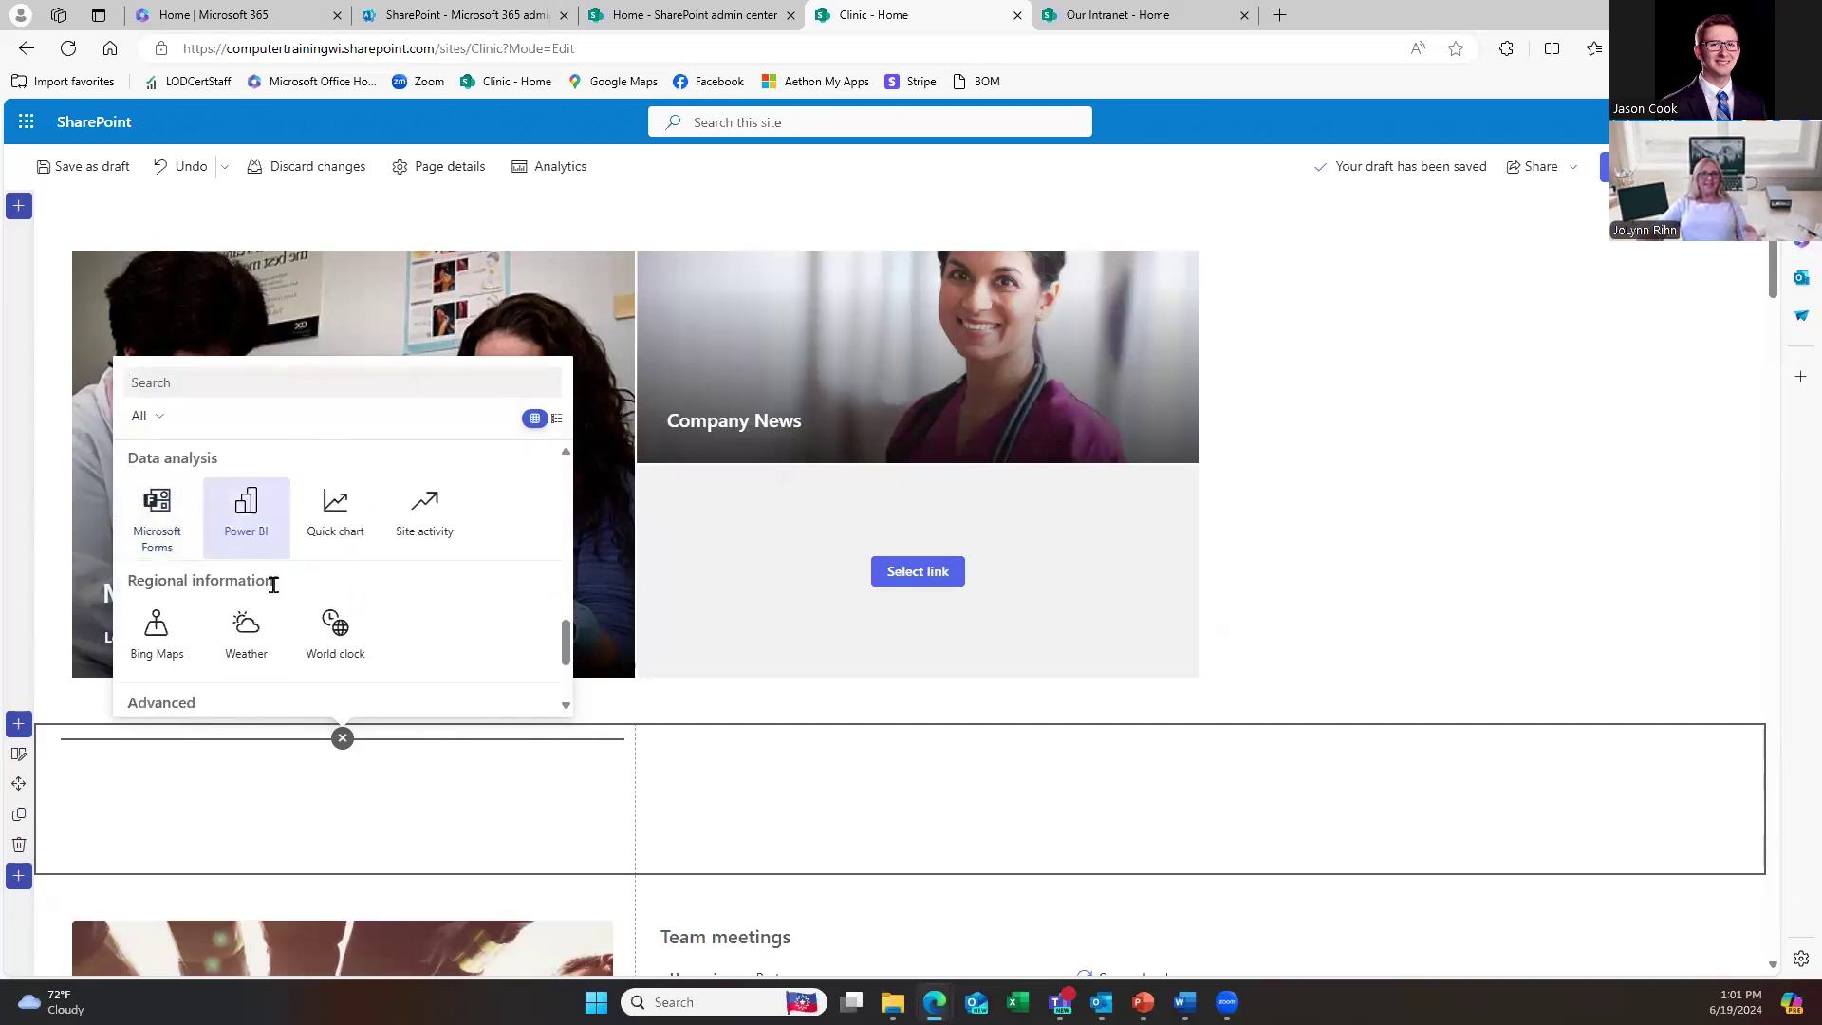
scroll(332, 649, "down", 3)
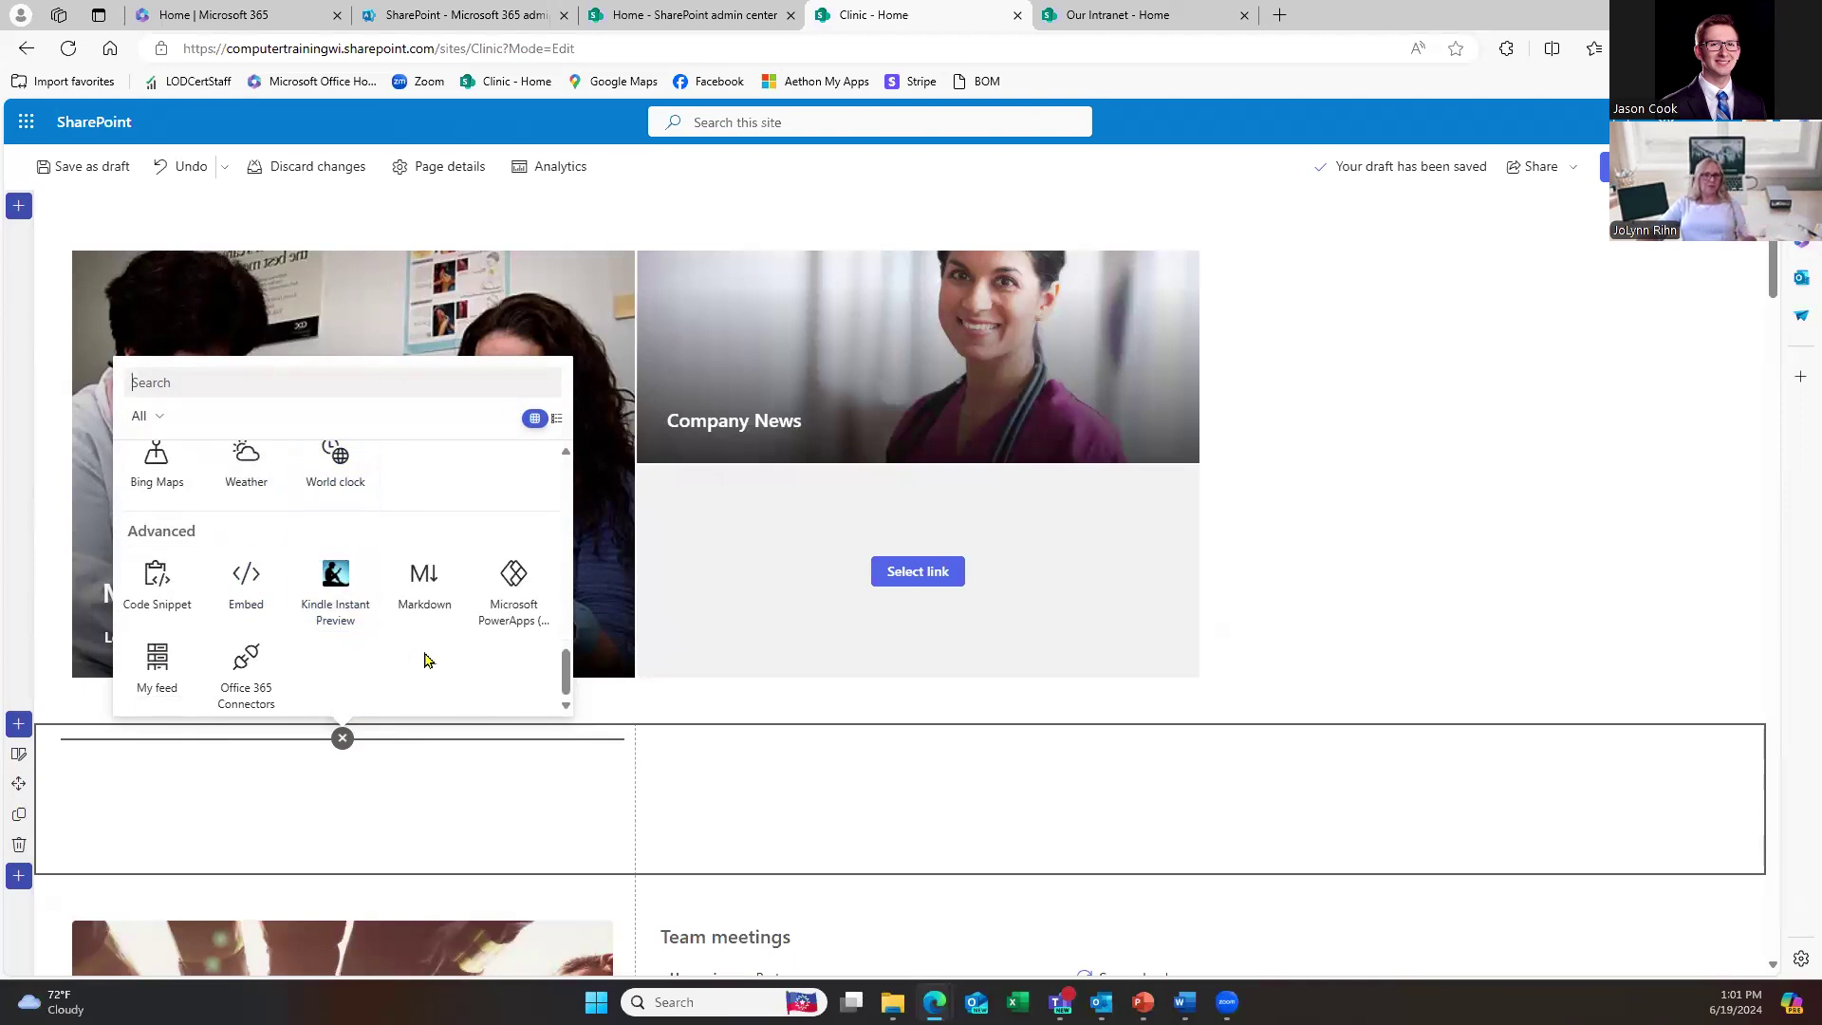
scroll(425, 655, "up", 5)
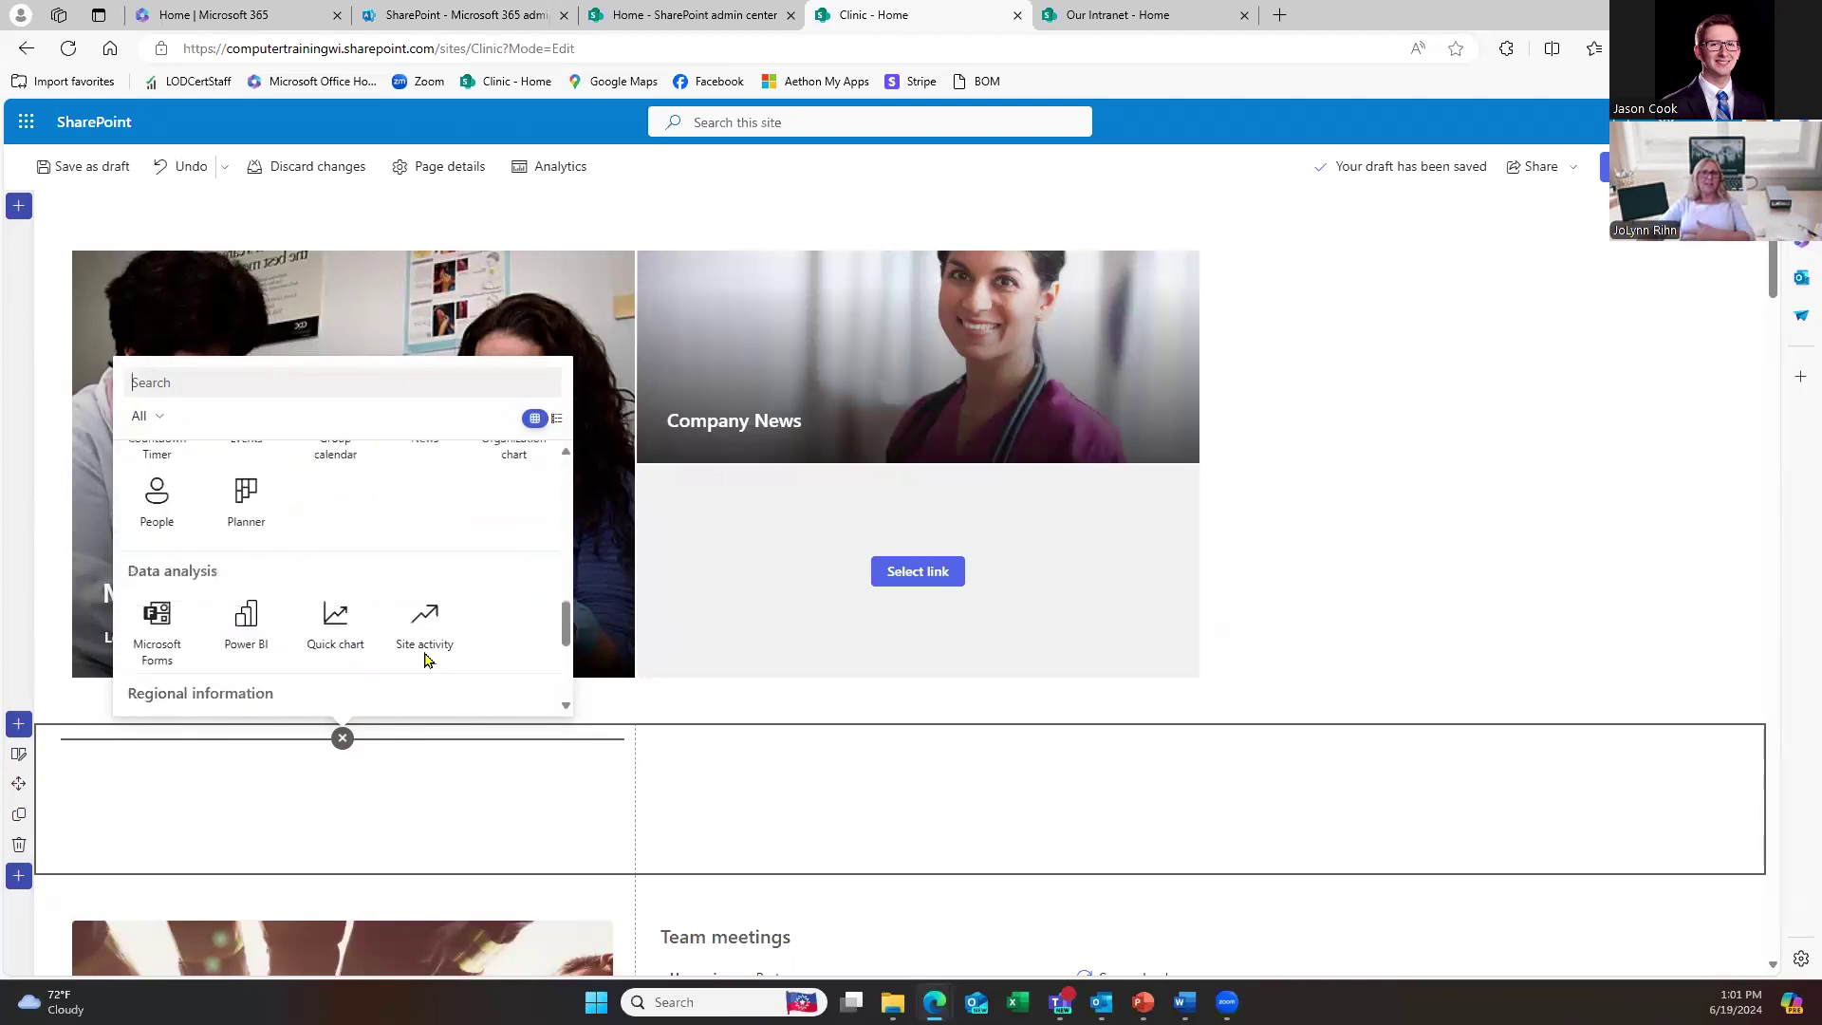
scroll(416, 601, "up", 2)
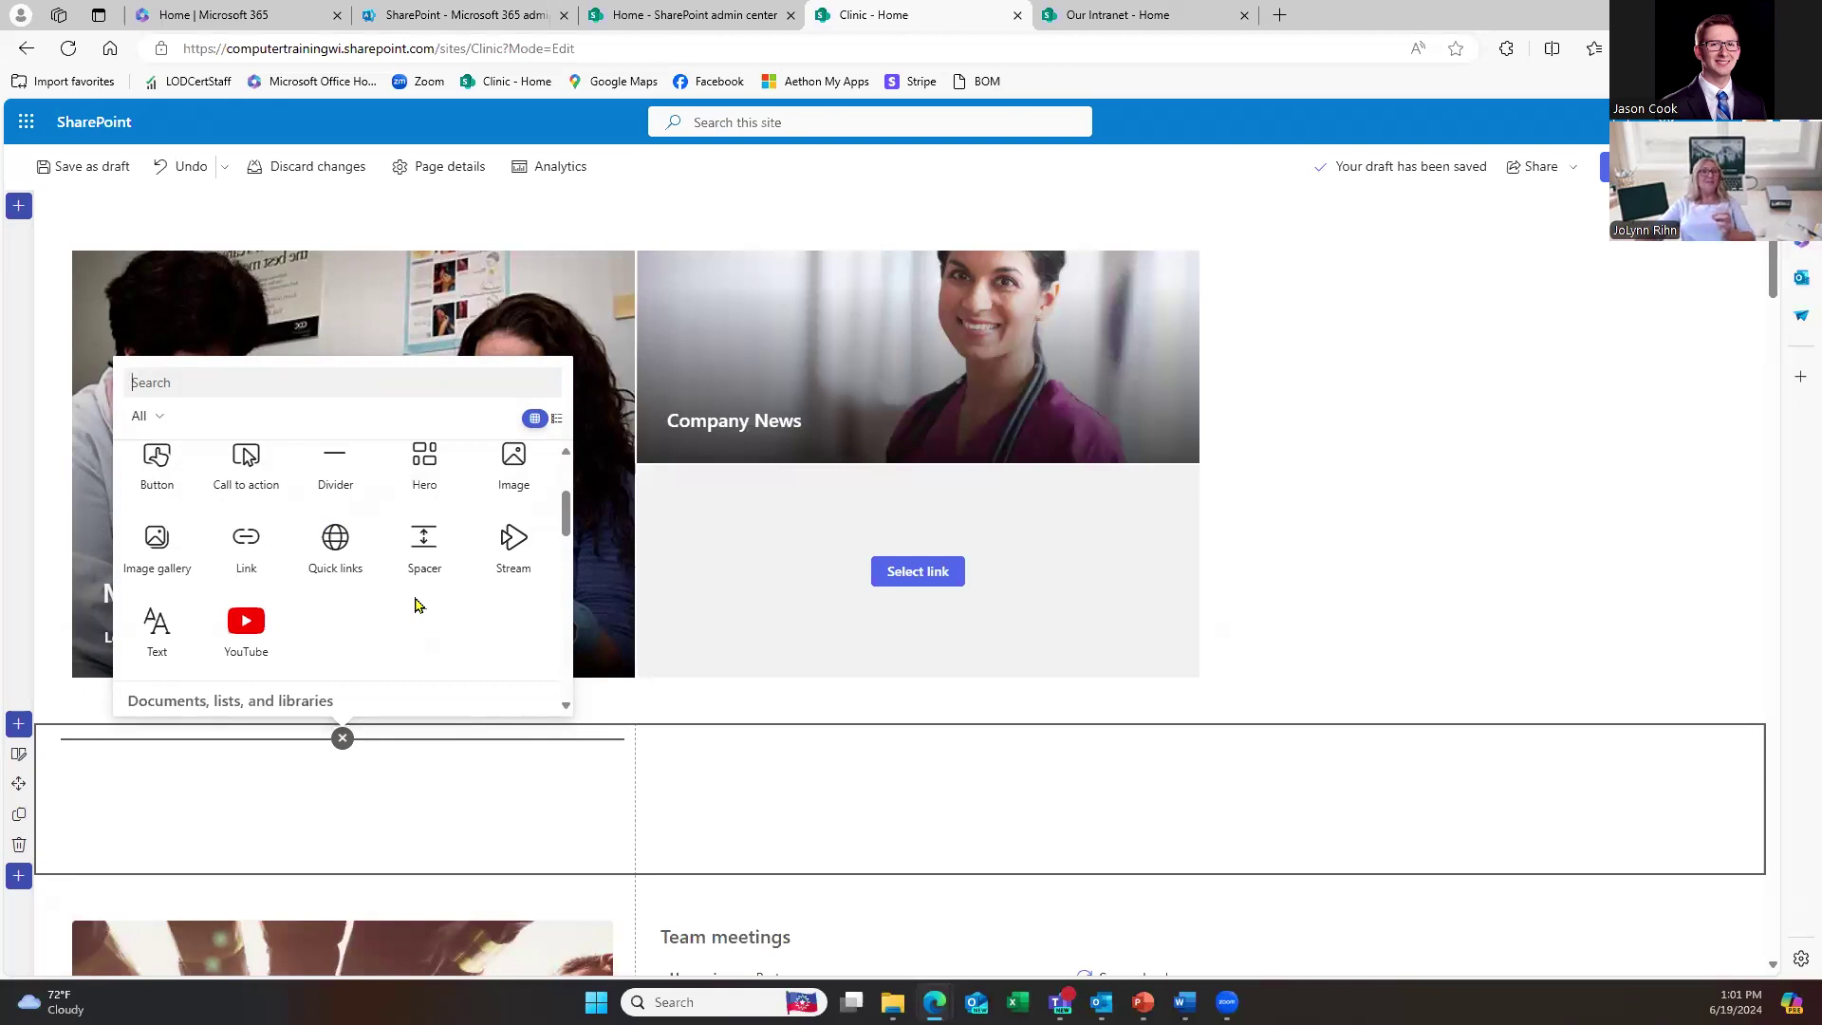
scroll(413, 604, "up", 3)
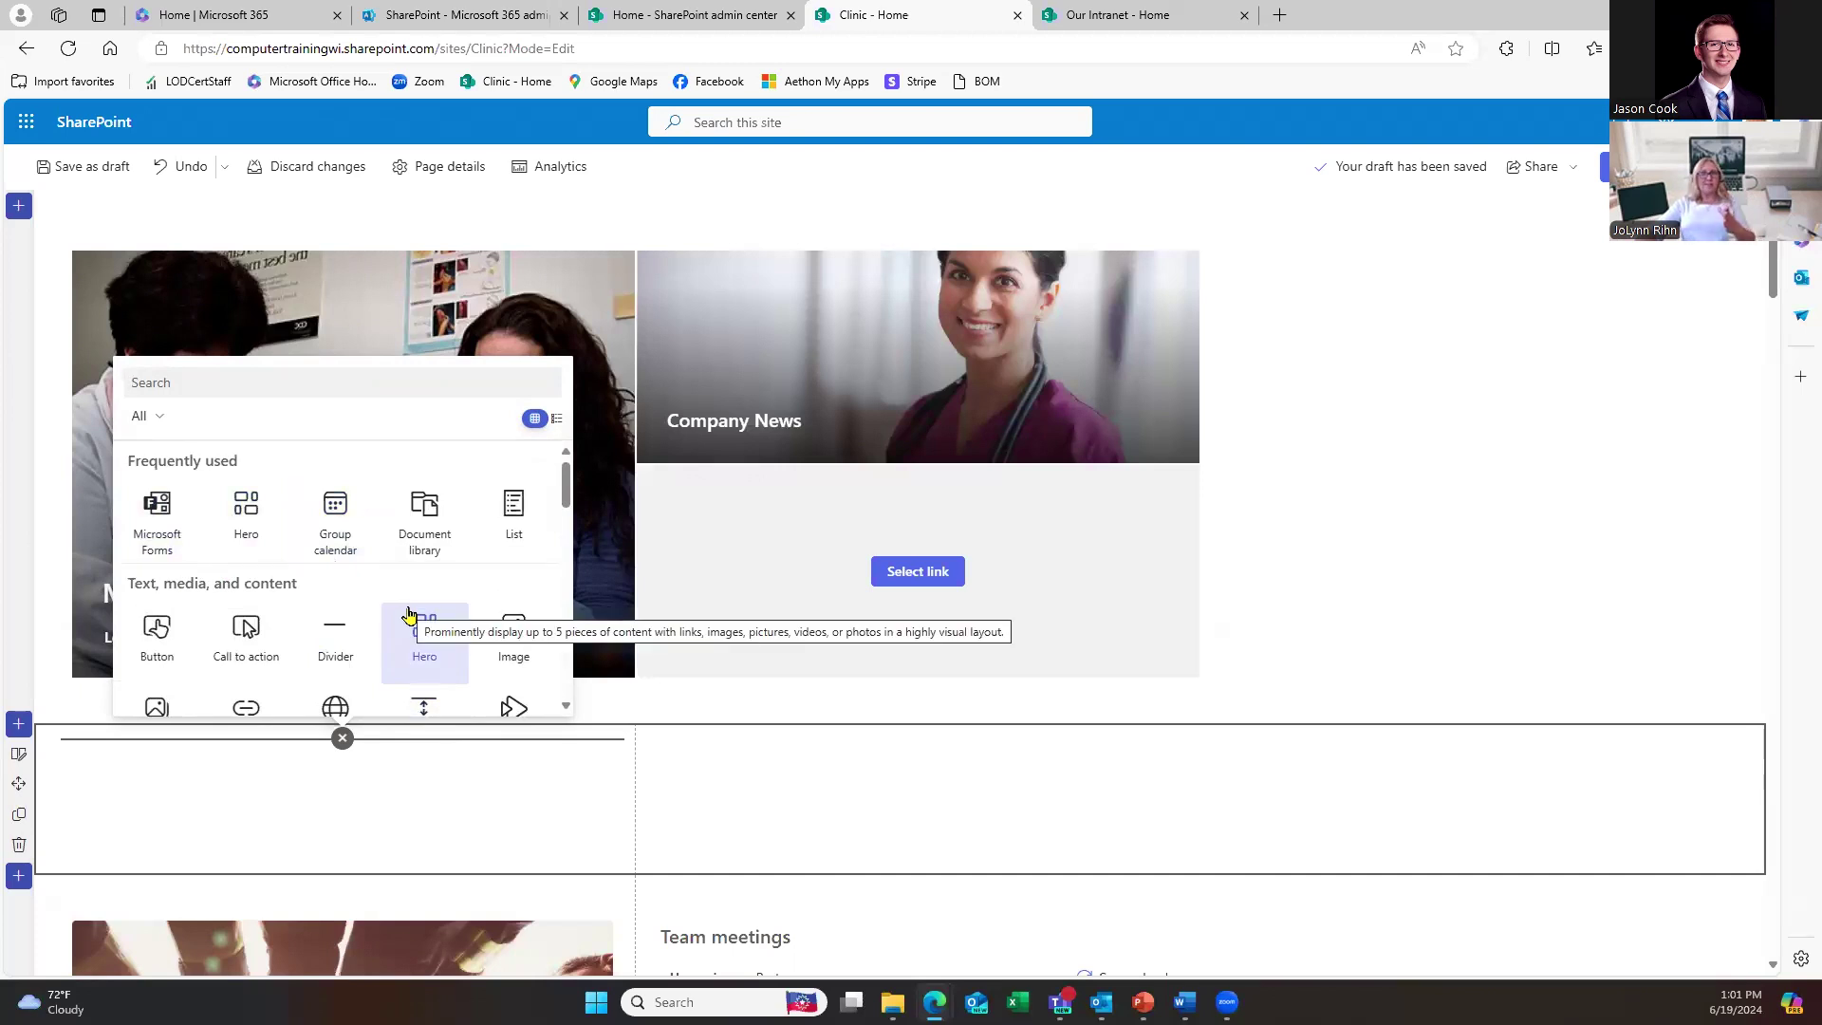
scroll(410, 614, "down", 1)
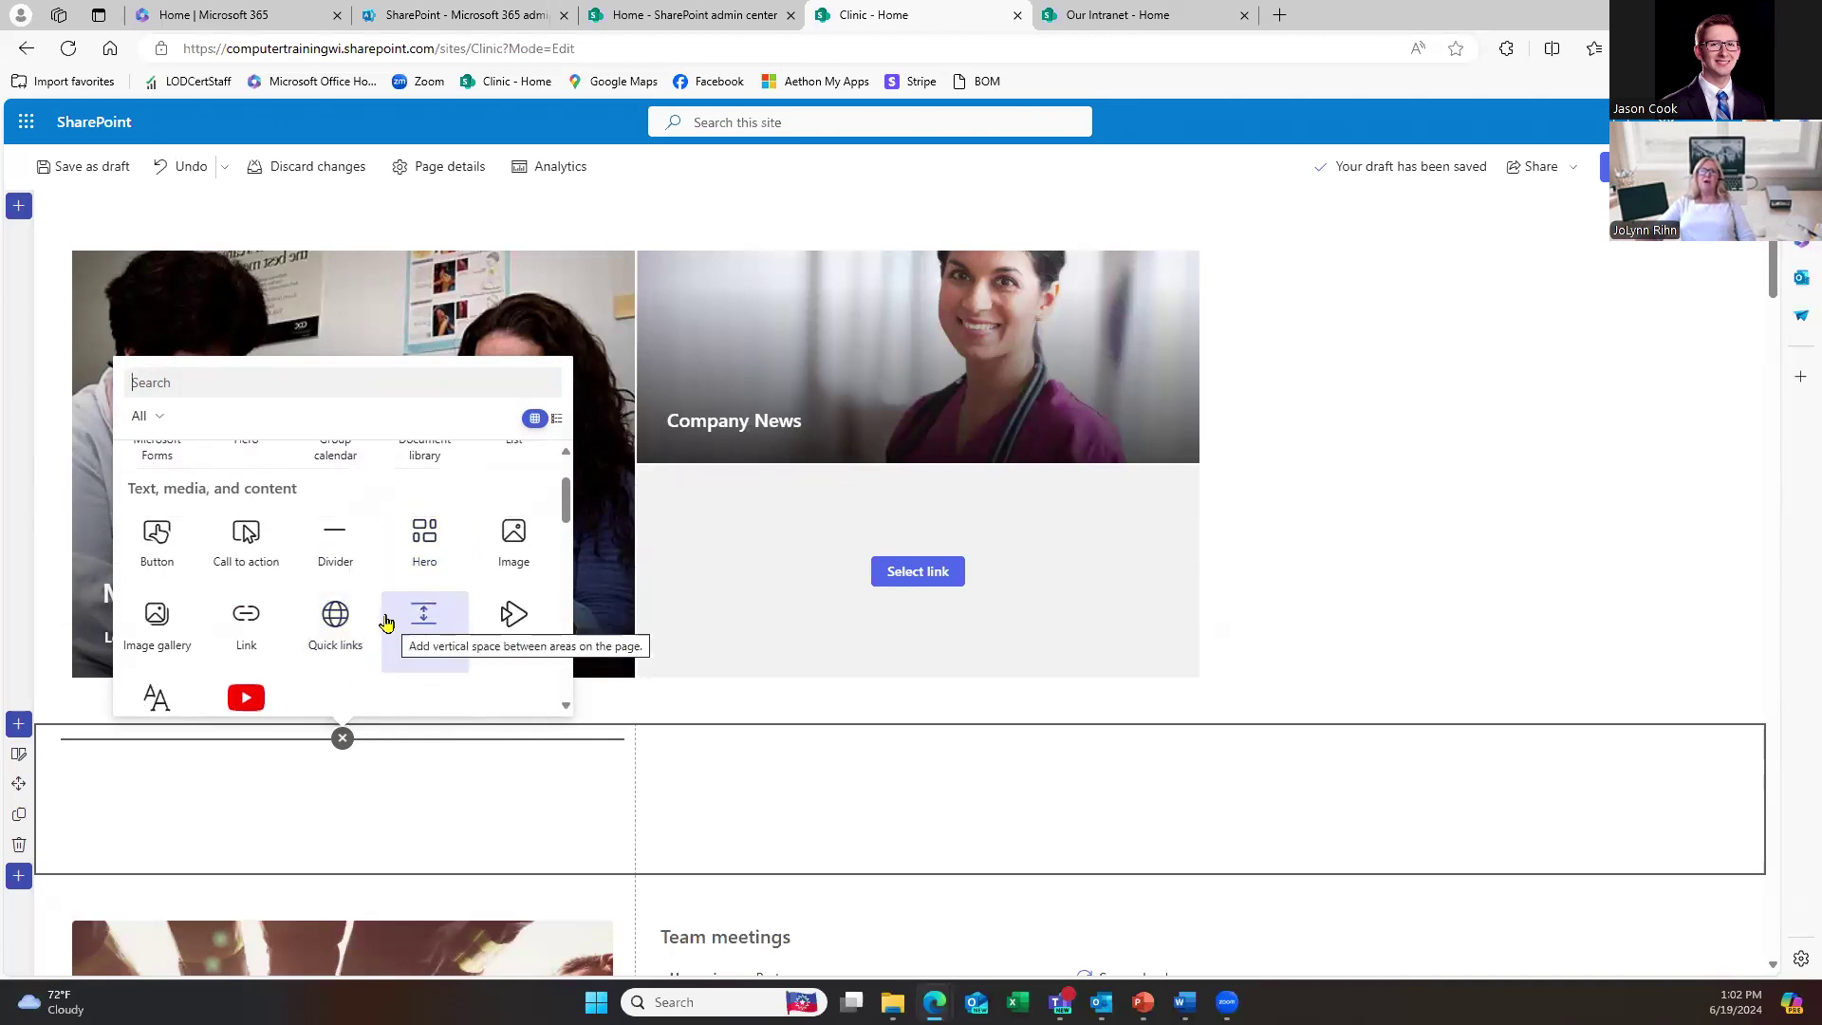
scroll(383, 615, "down", 2)
scroll(380, 612, "down", 1)
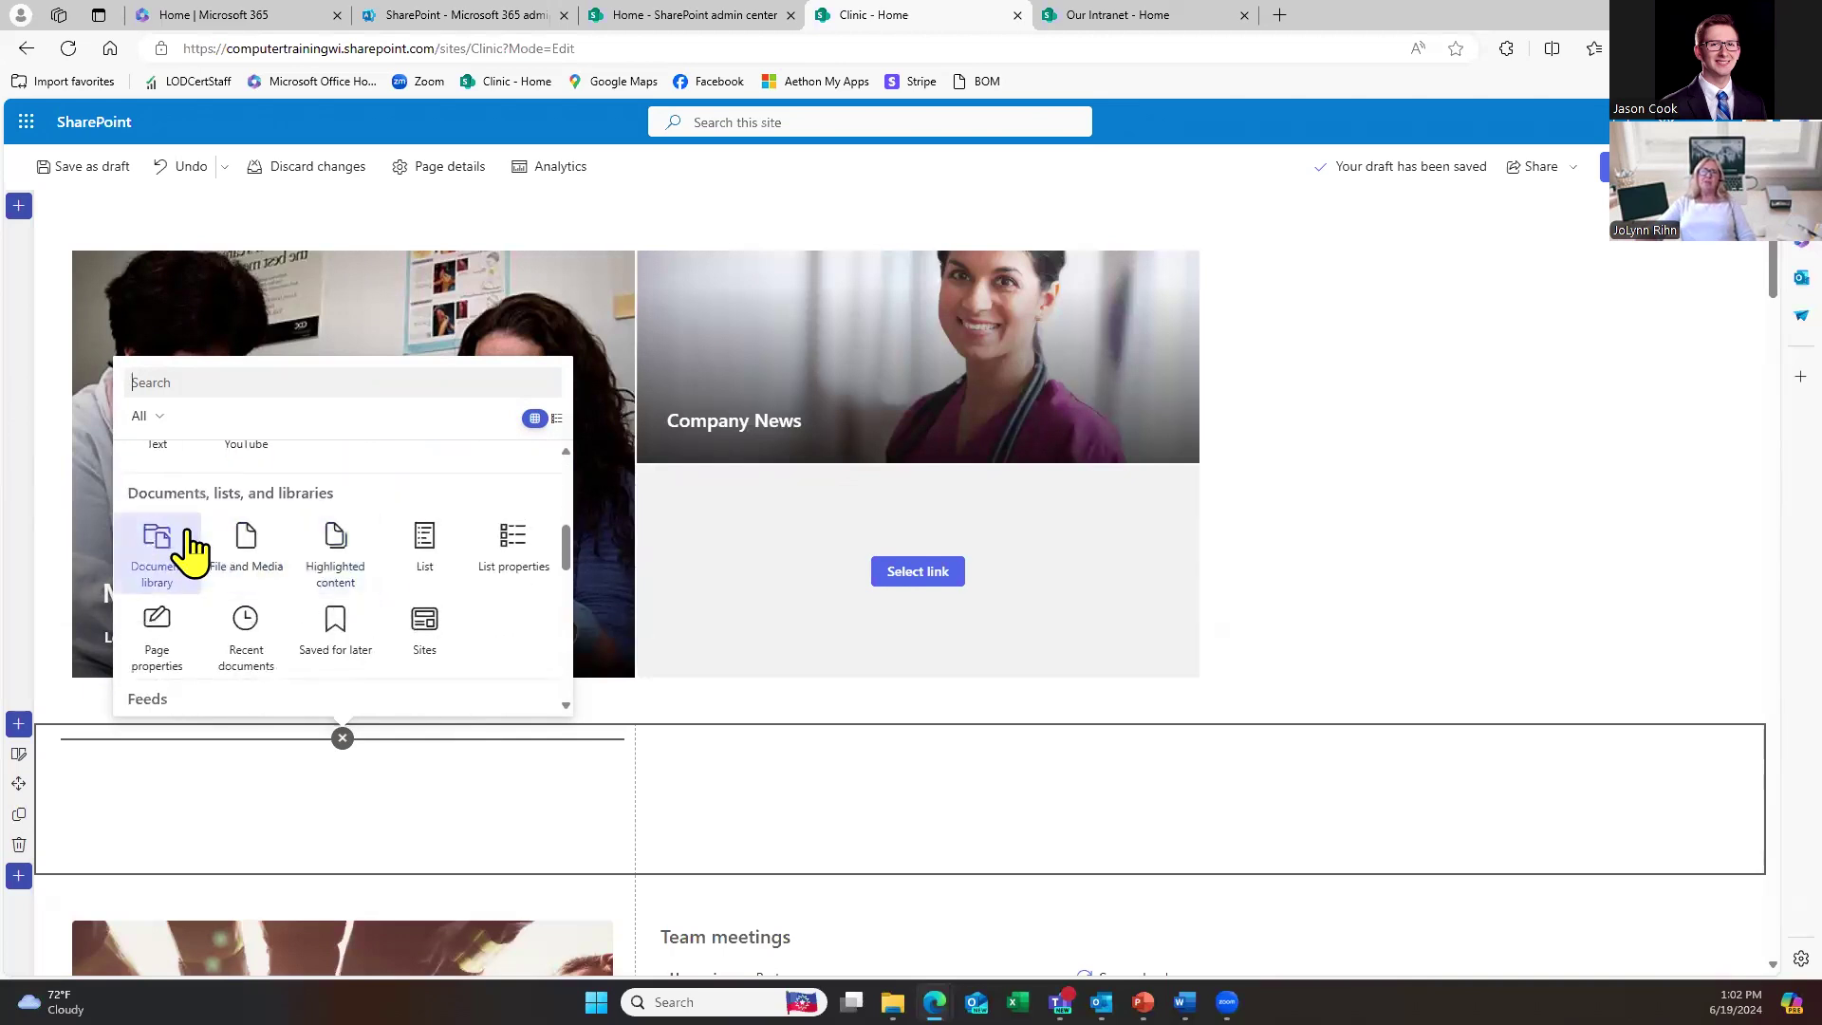
scroll(256, 588, "down", 3)
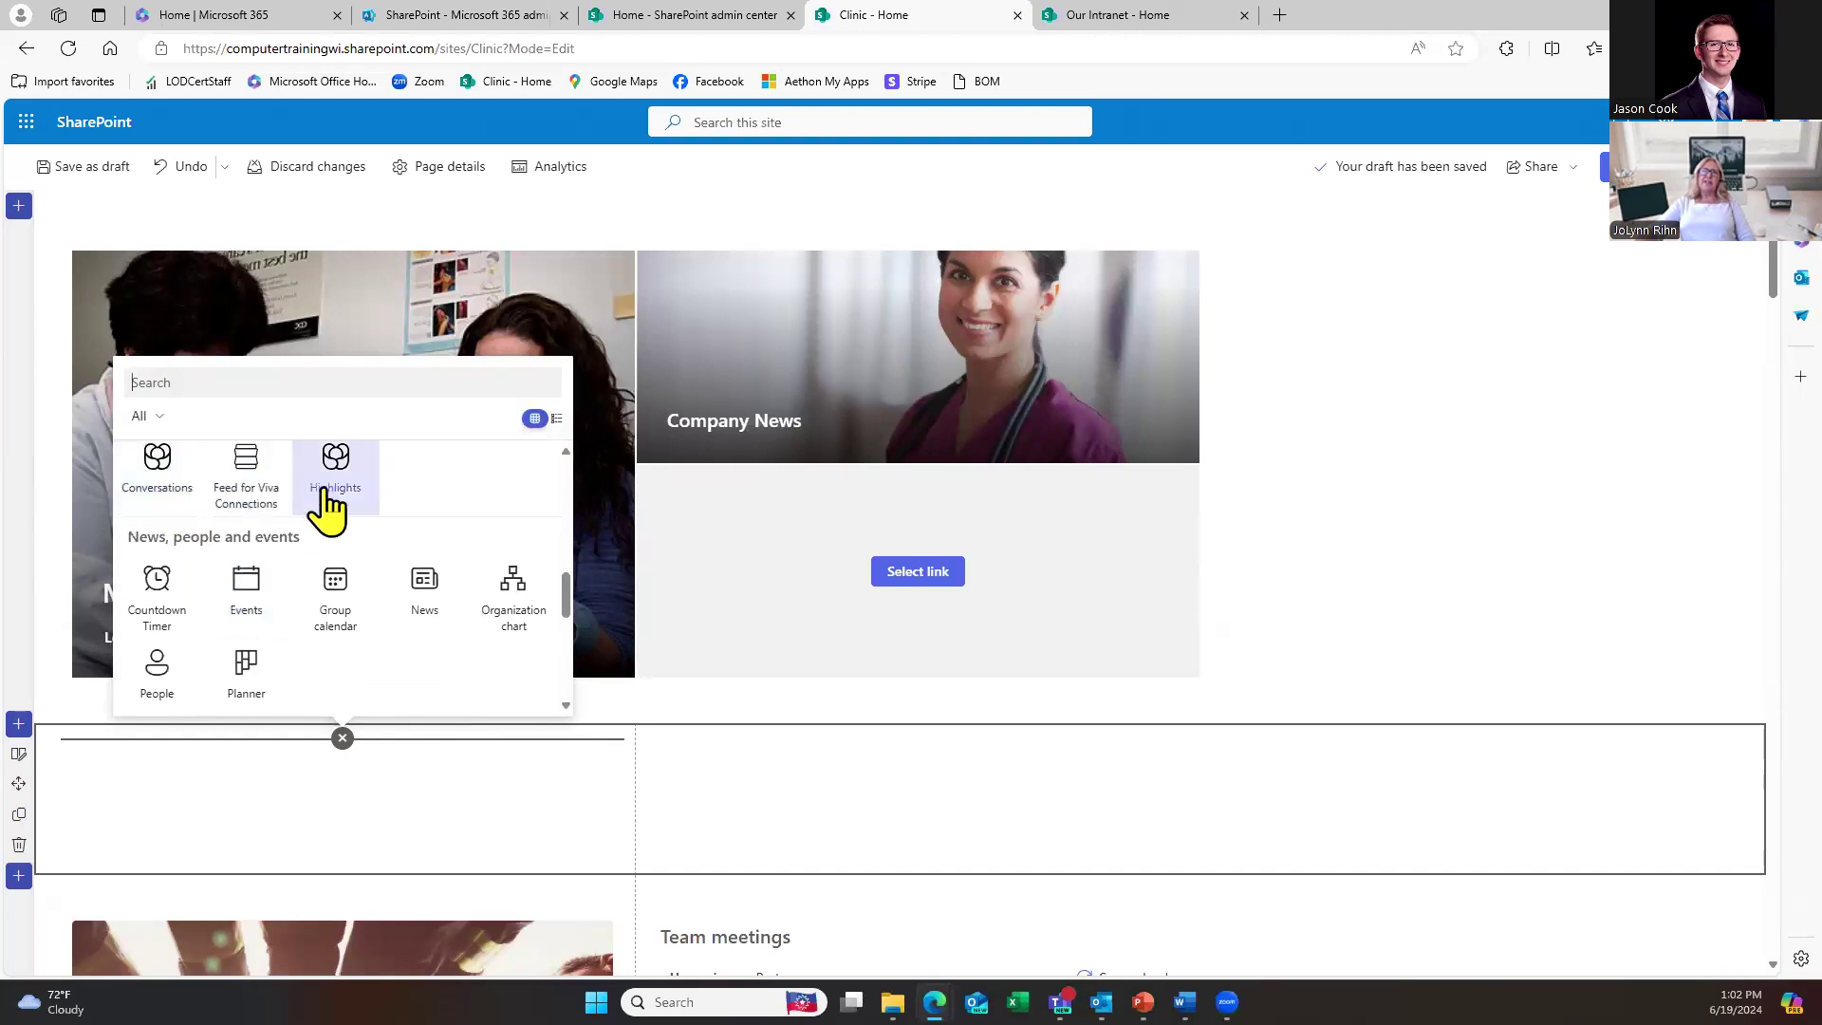
scroll(332, 582, "up", 1)
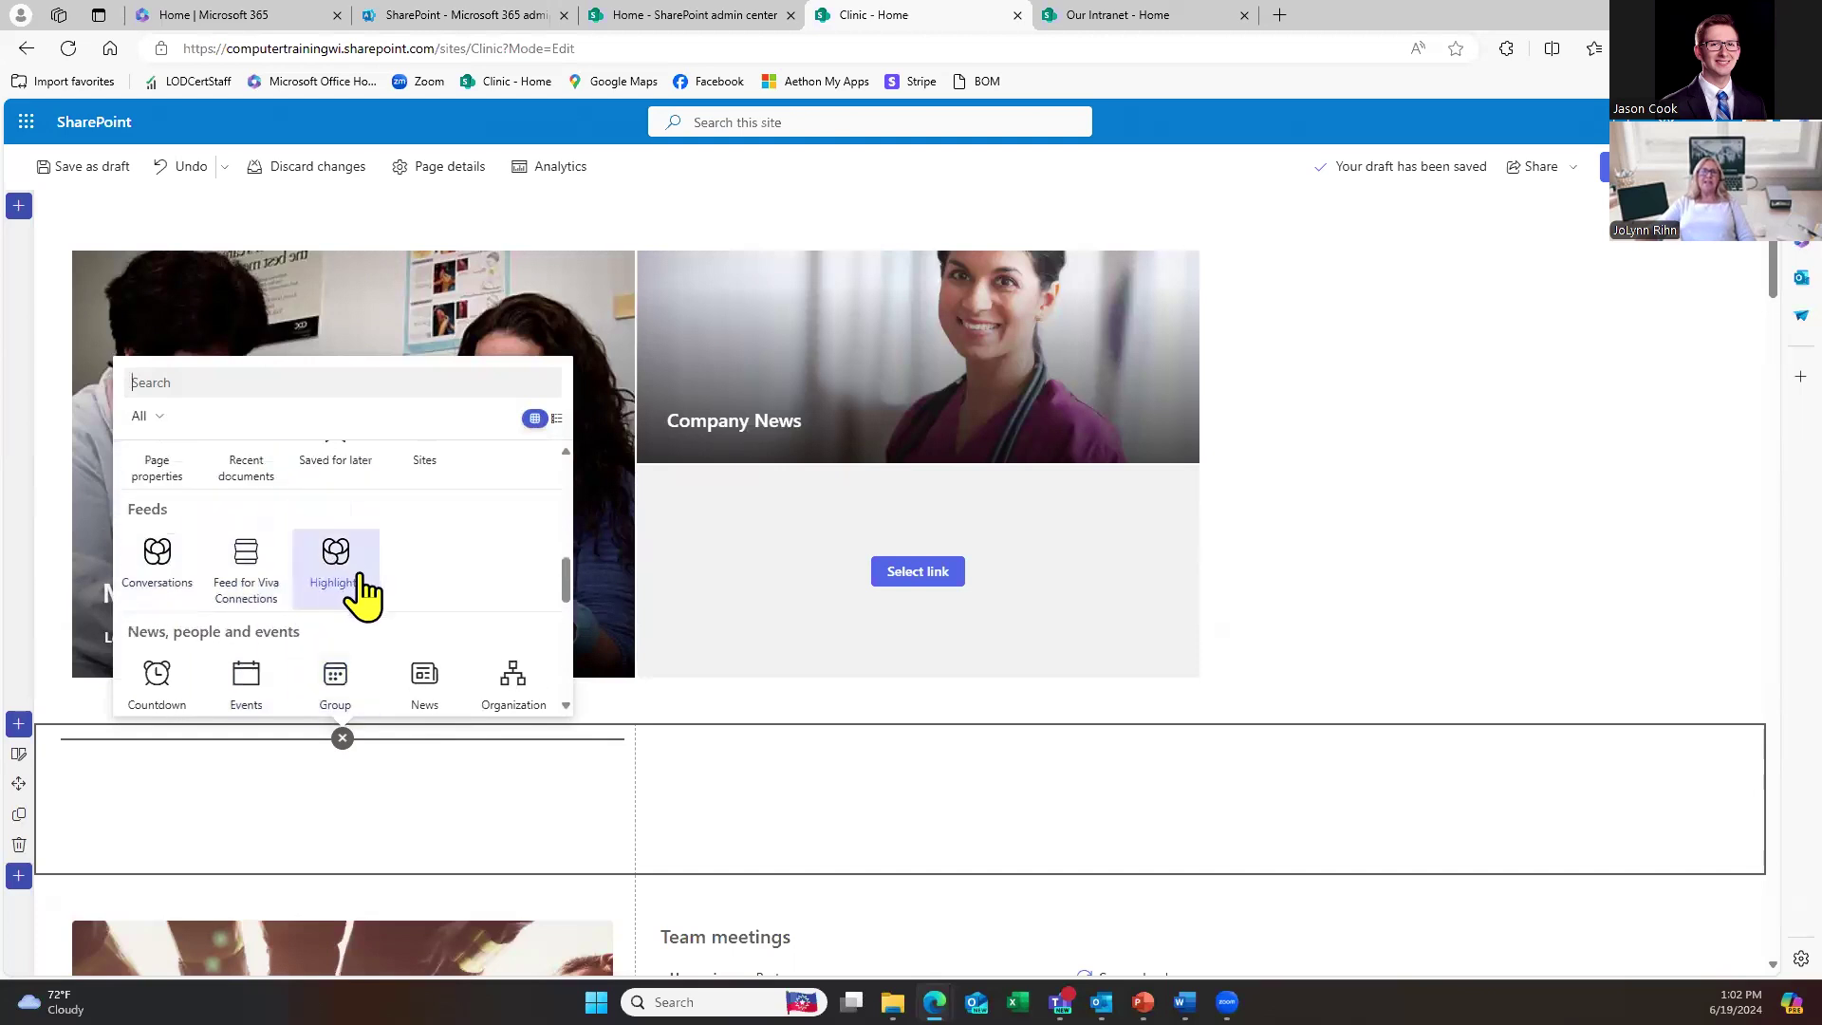
scroll(358, 598, "down", 2)
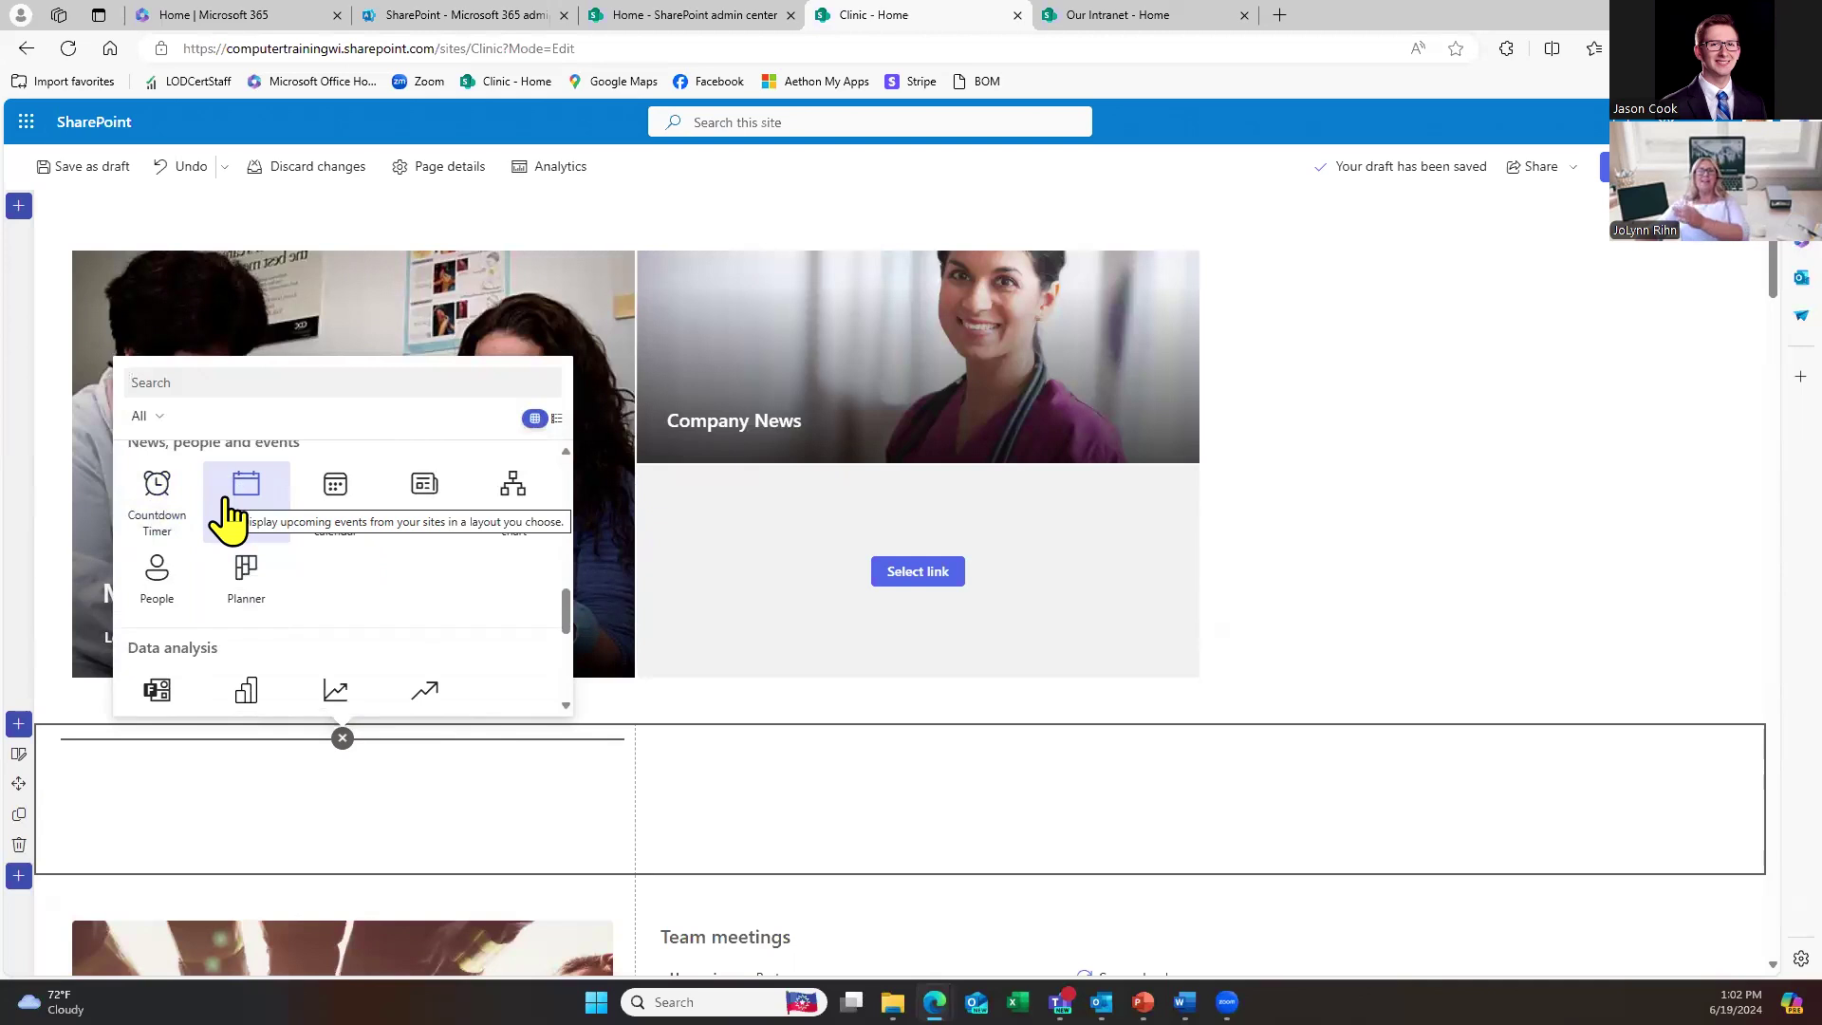
Step: Add a Countdown Timer web part to the new section's first column and title it Blood Drive
left_click(159, 518)
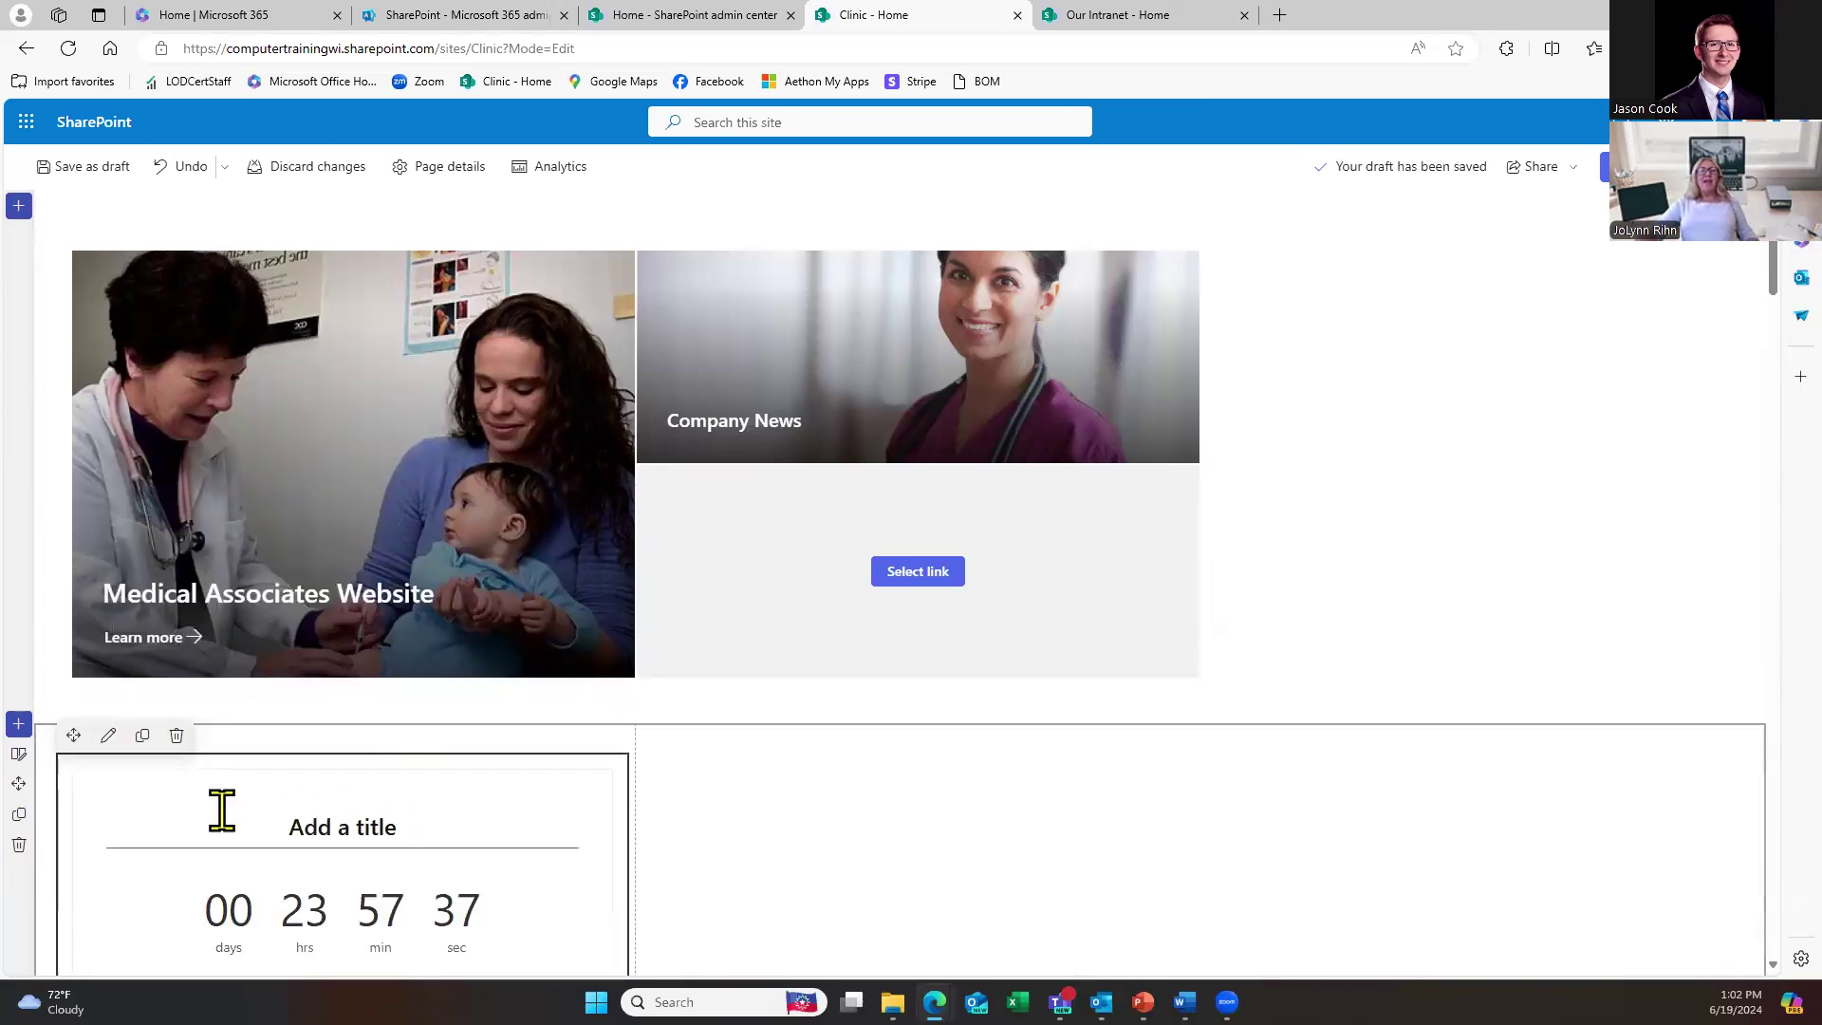
scroll(346, 822, "down", 3)
left_click(359, 543)
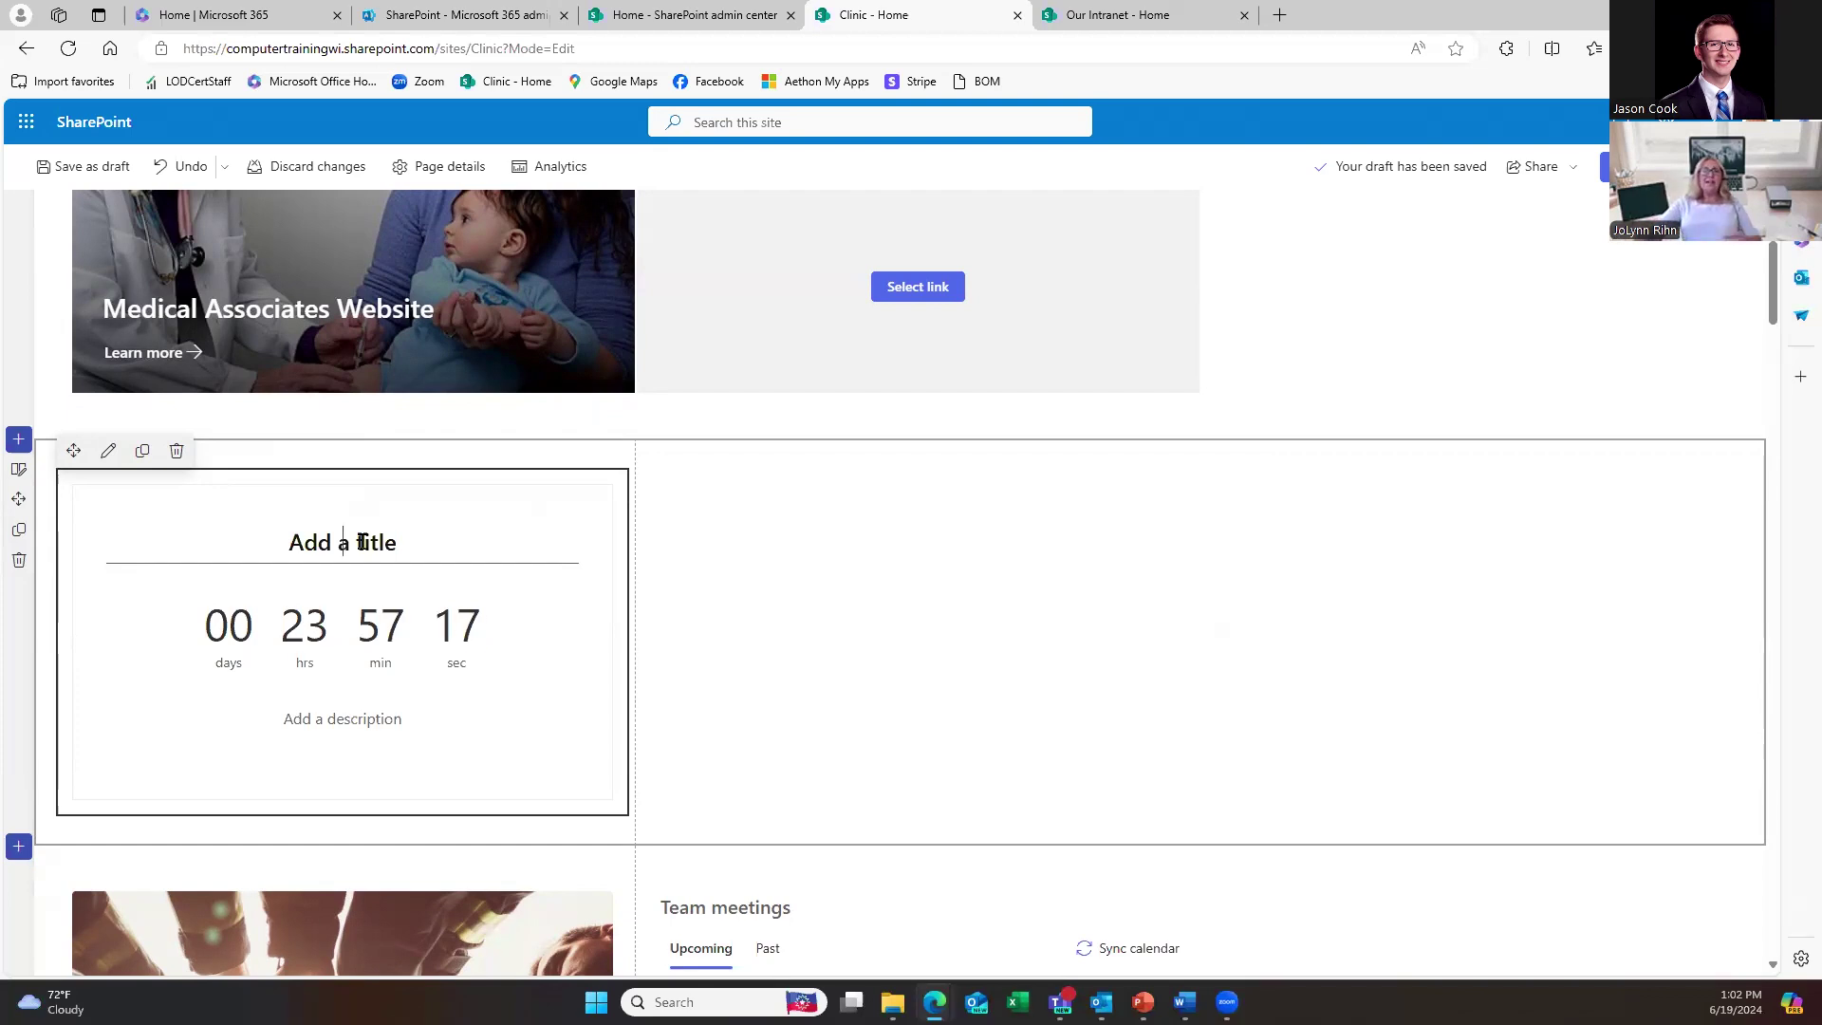
type("Blood Drive")
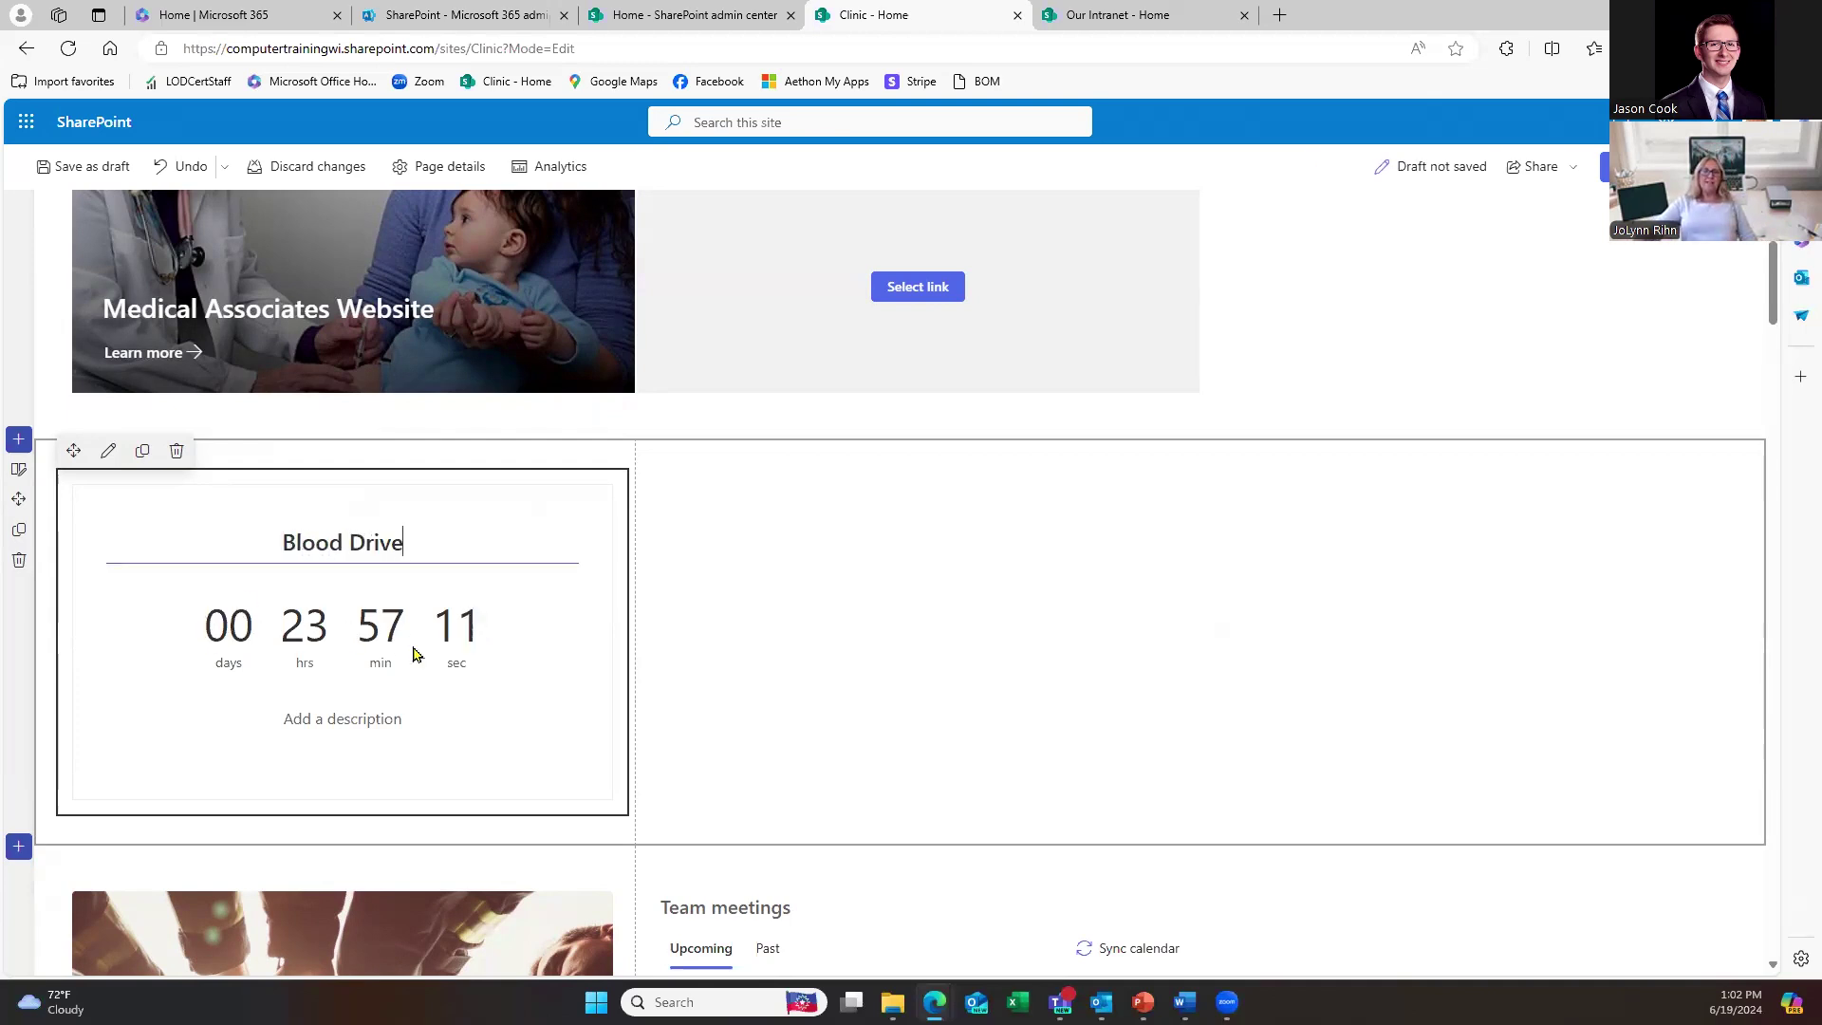
Step: Enter the Blood Drive timer's description as "Don't miss out on the company blood drive!"
left_click(340, 645)
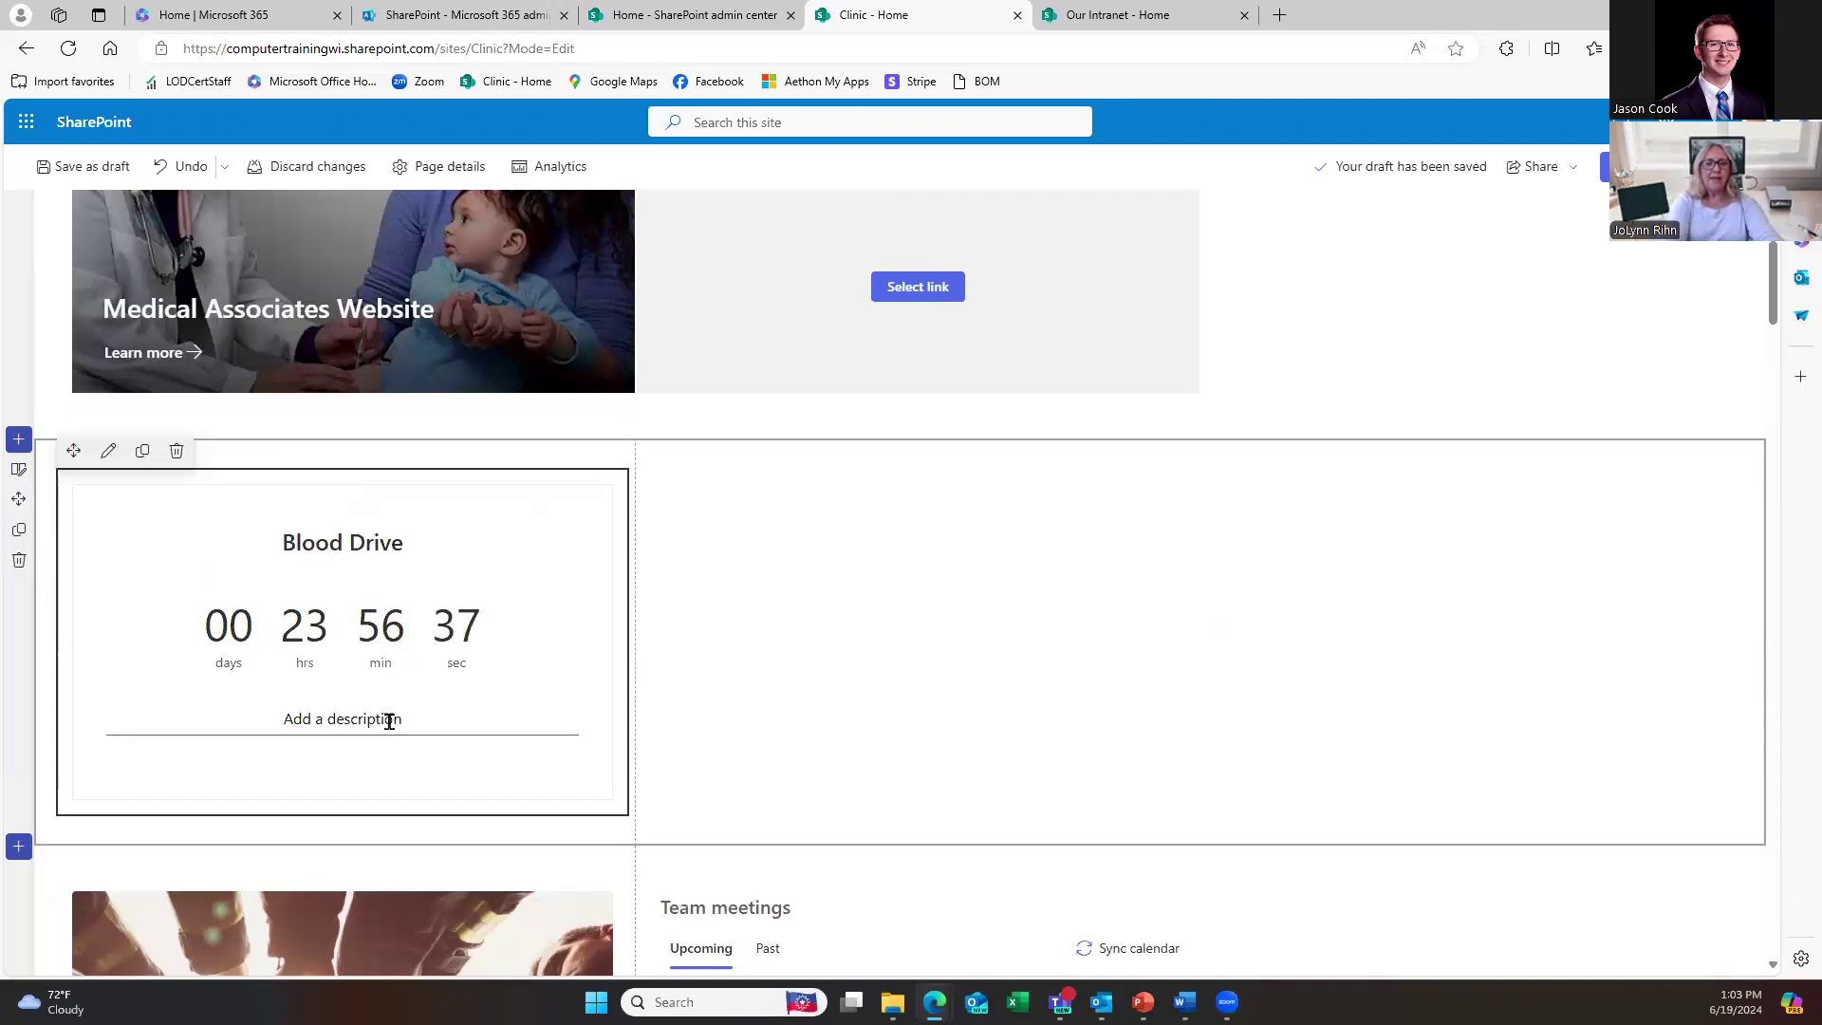
type("D")
key("BackSpace")
type("Don't miss o")
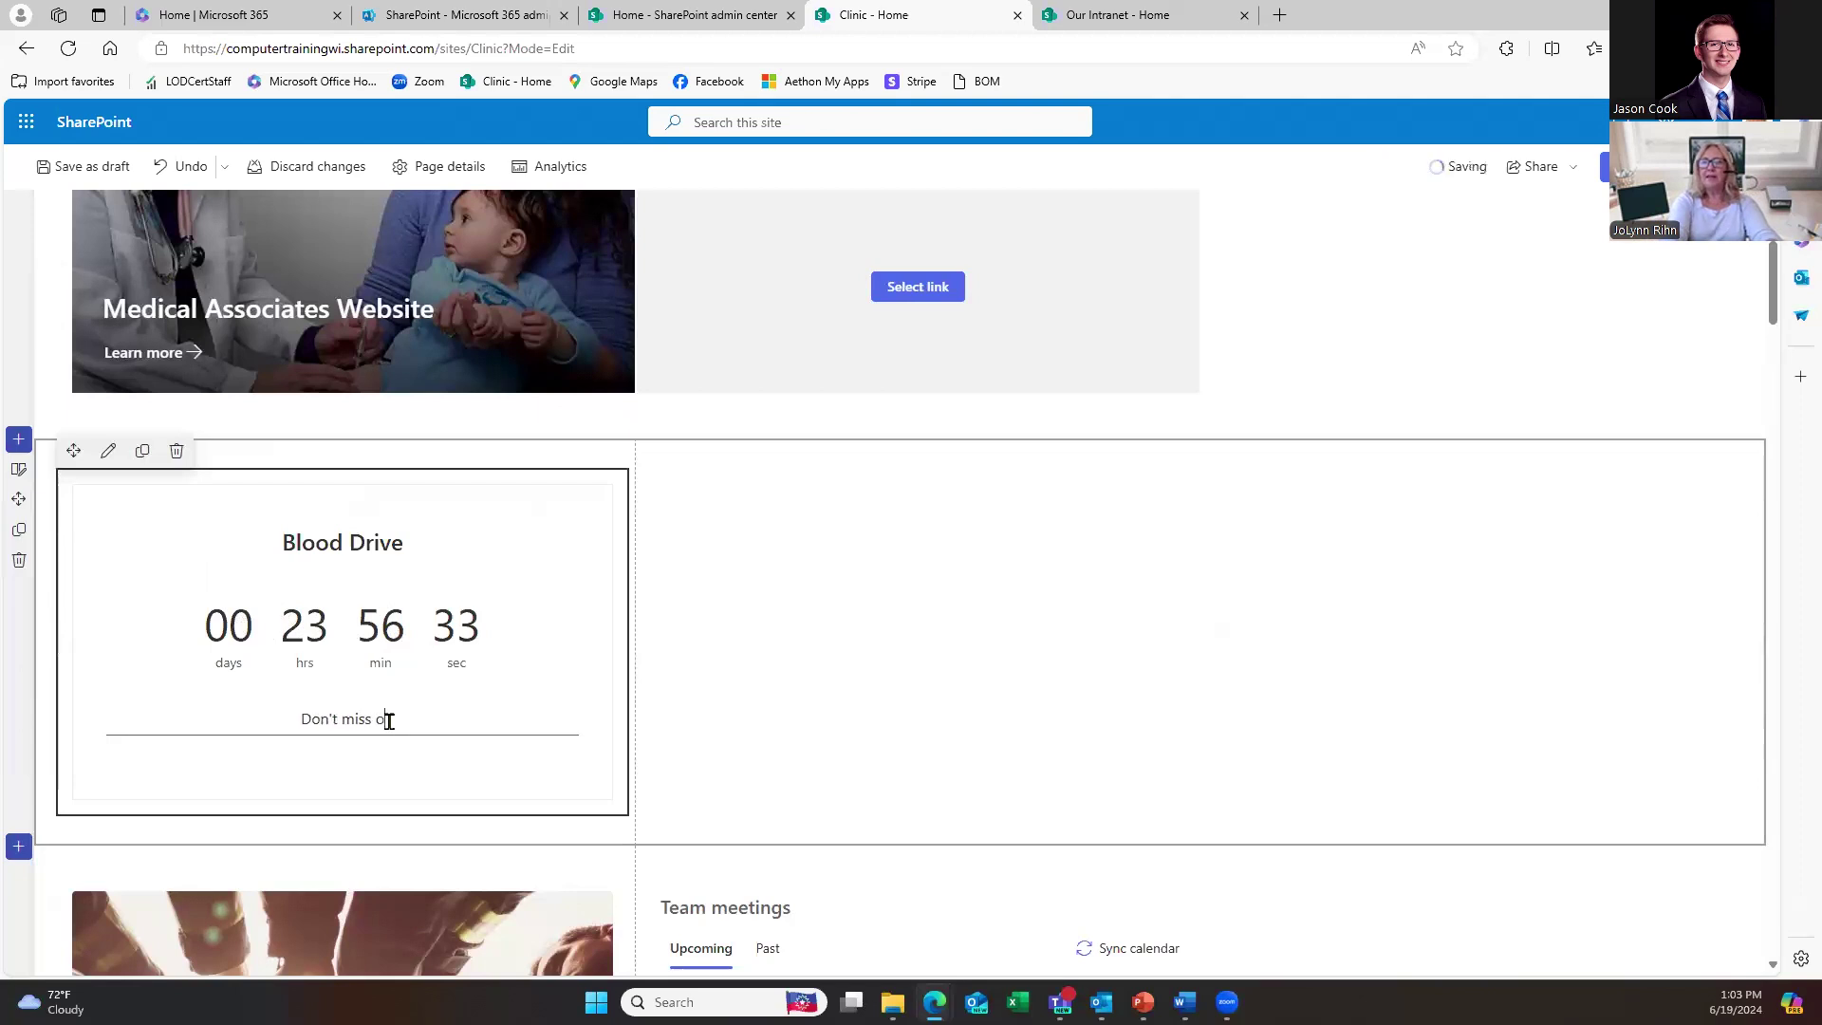
type("ut on the co")
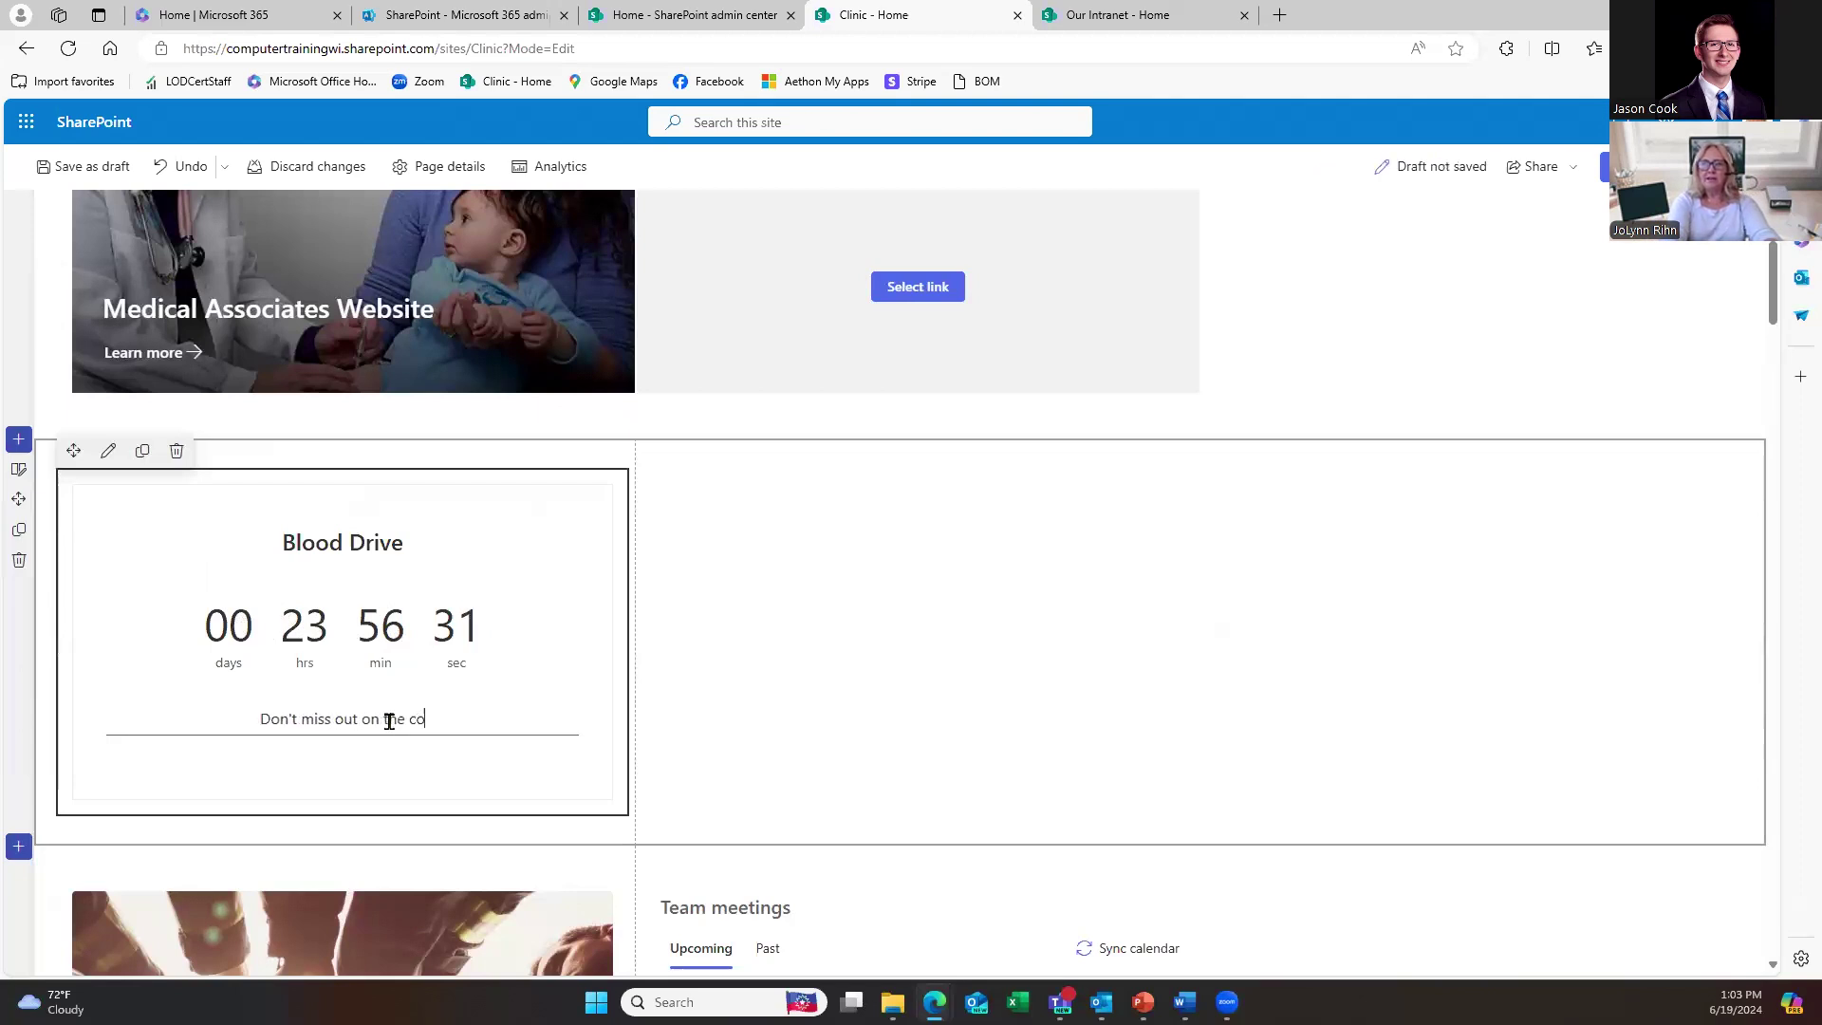
type("mpany bloo")
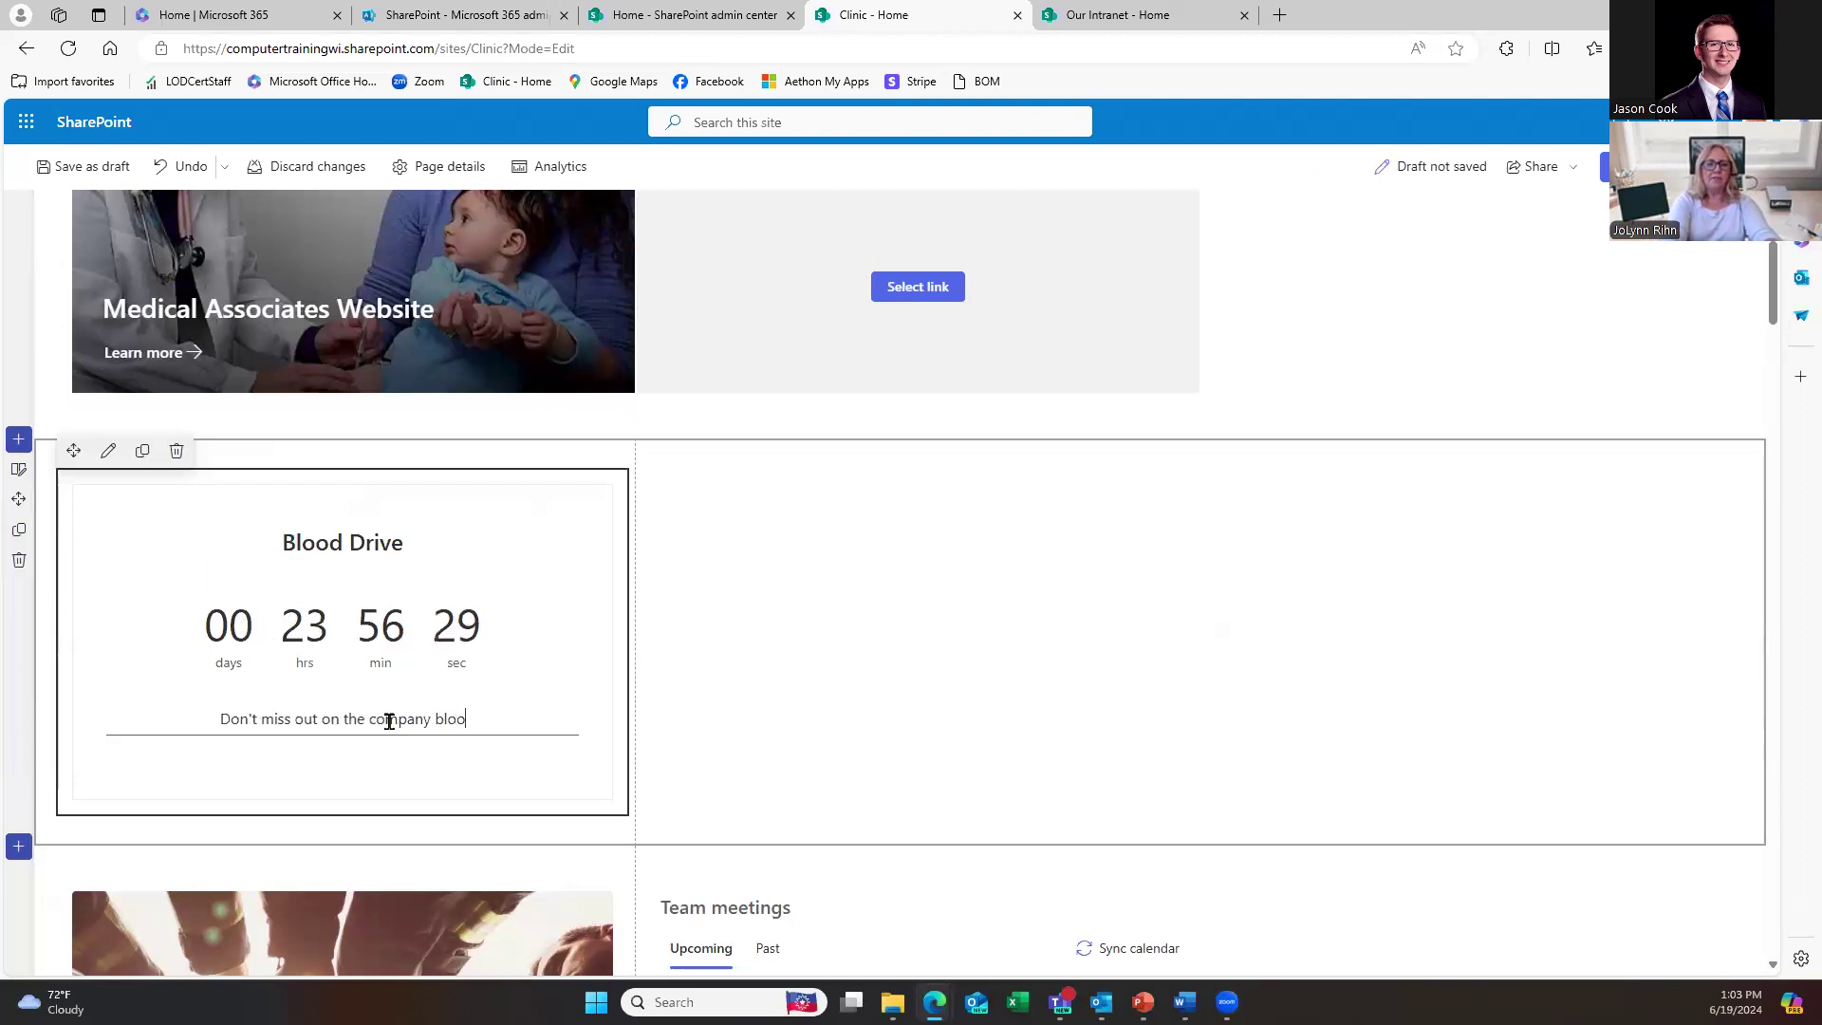
type("d drive")
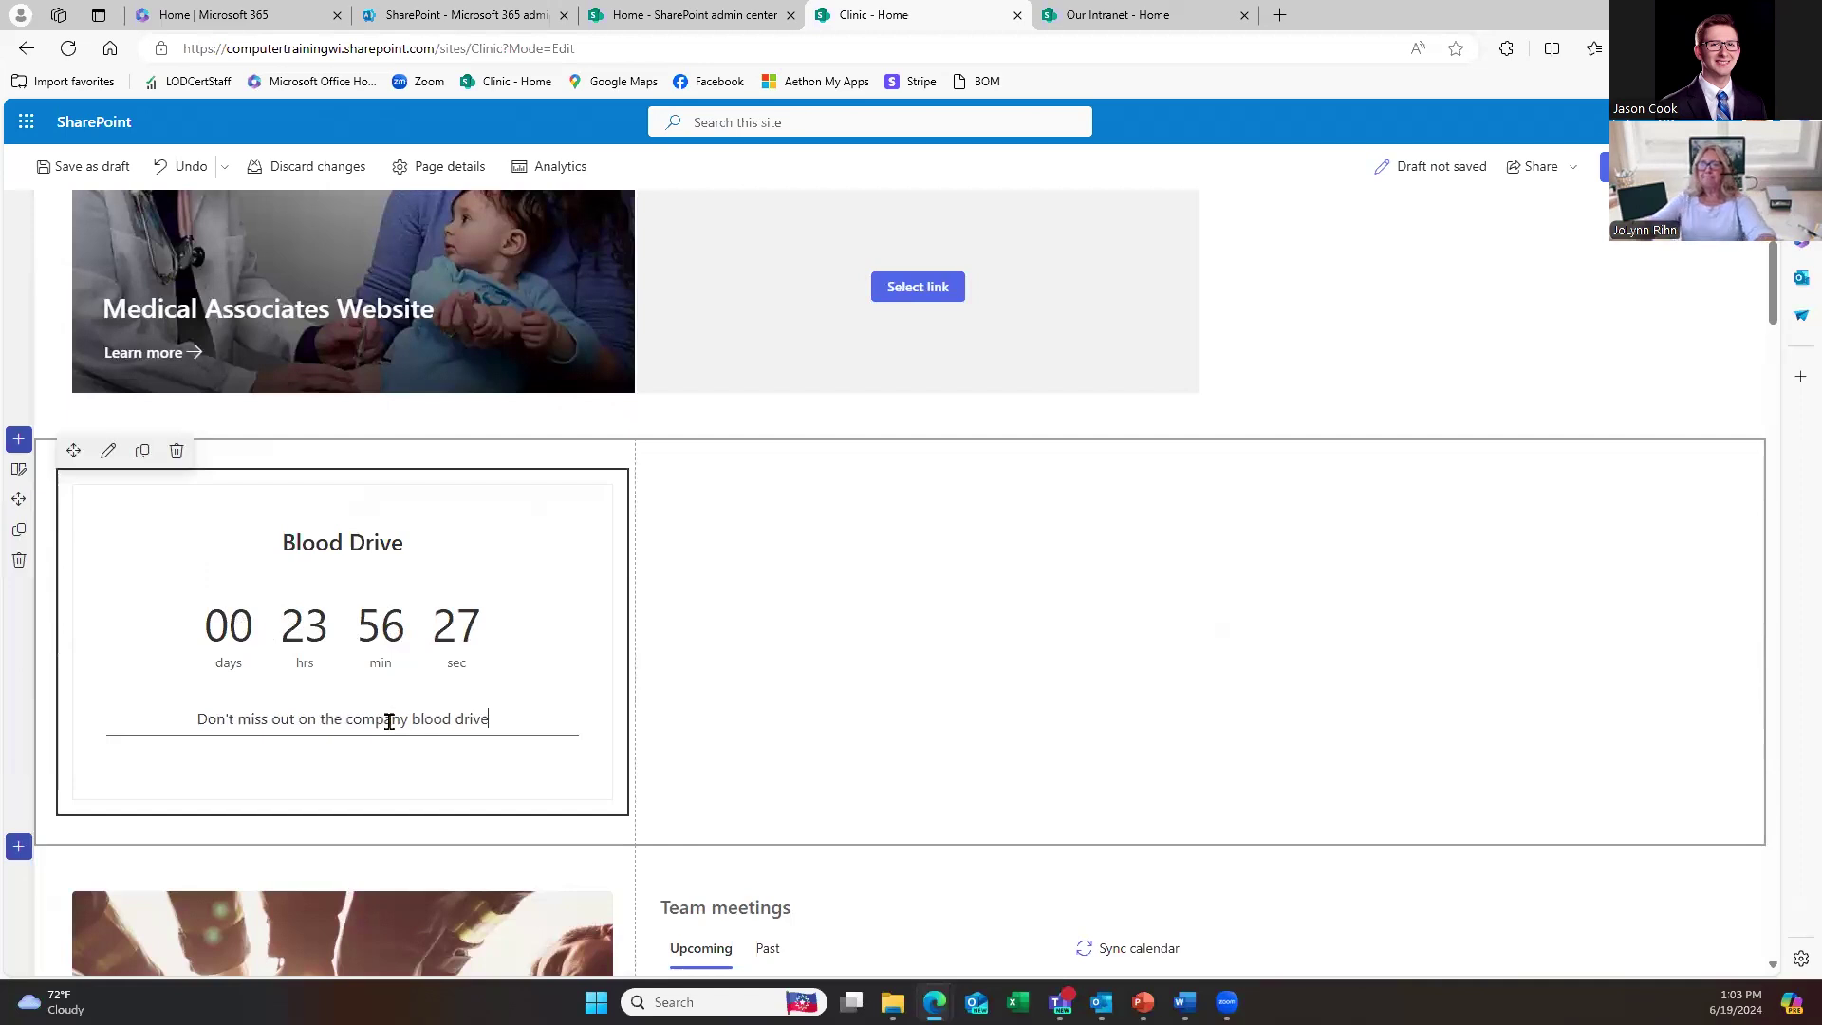
type("!")
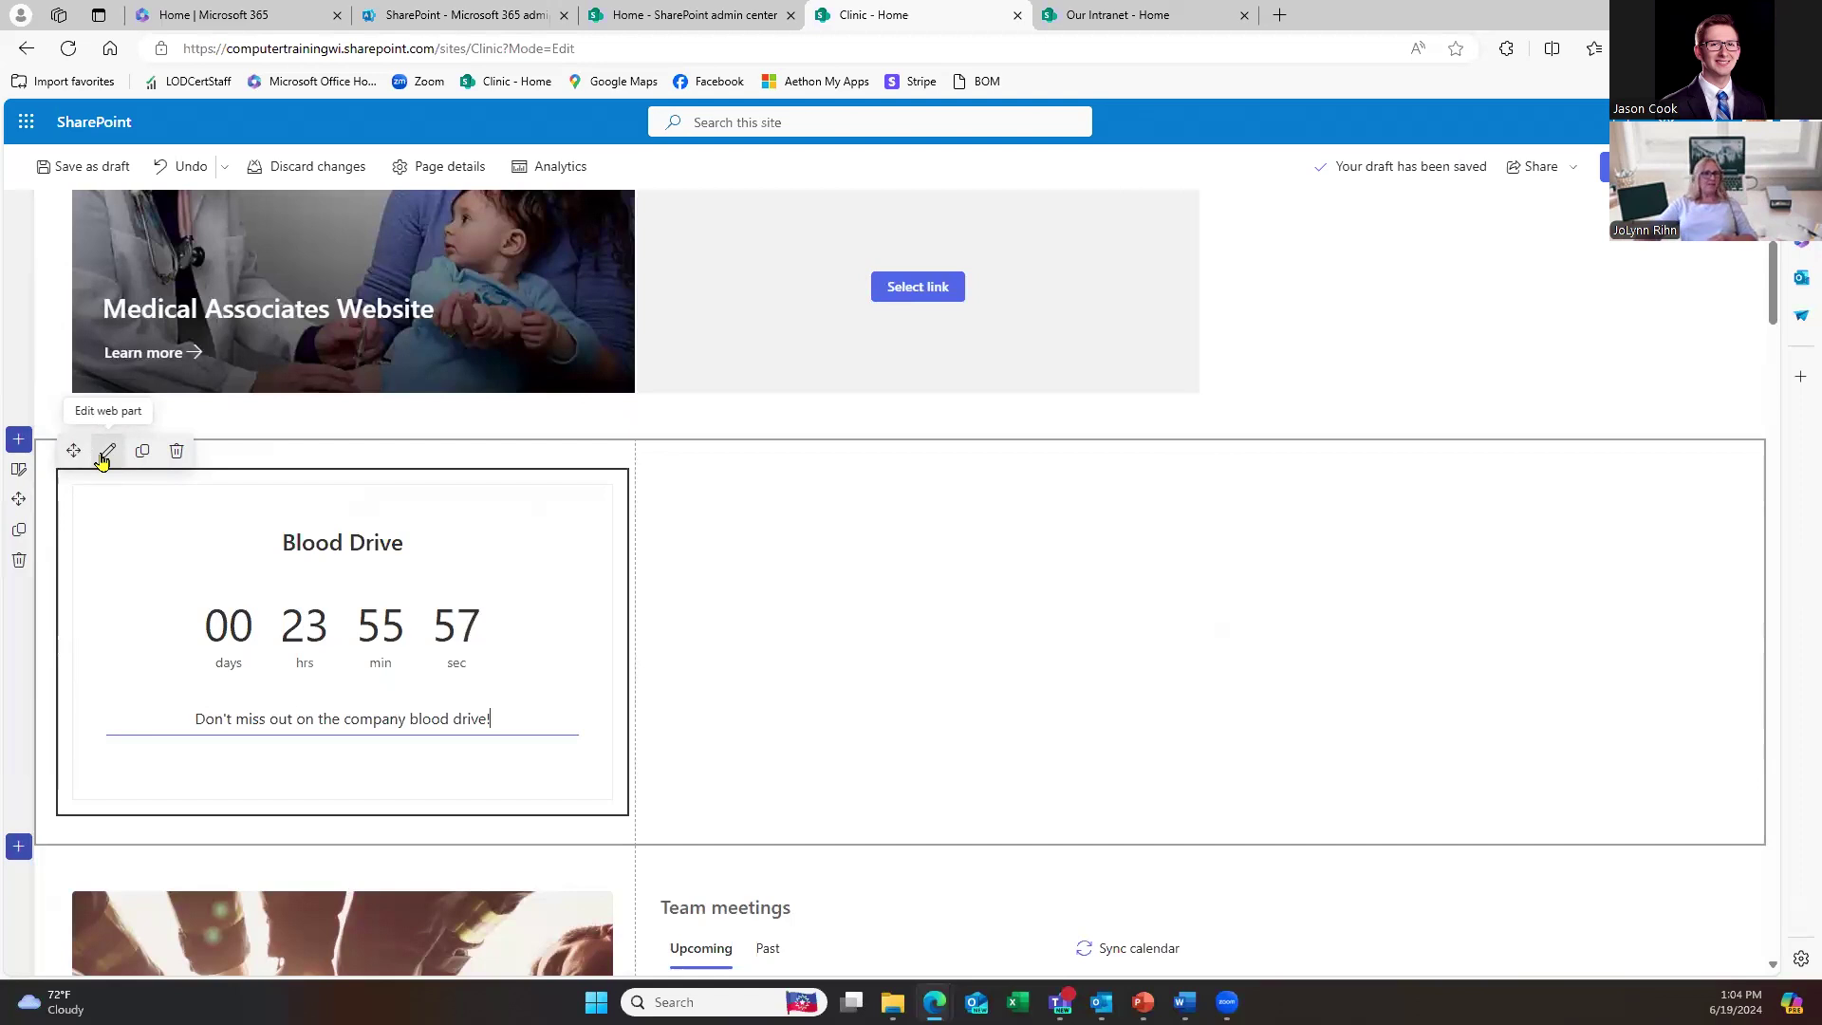
Step: Set the Blood Drive countdown's date to Mon Jul 08 2024 and its time to 9:00 AM
left_click(106, 455)
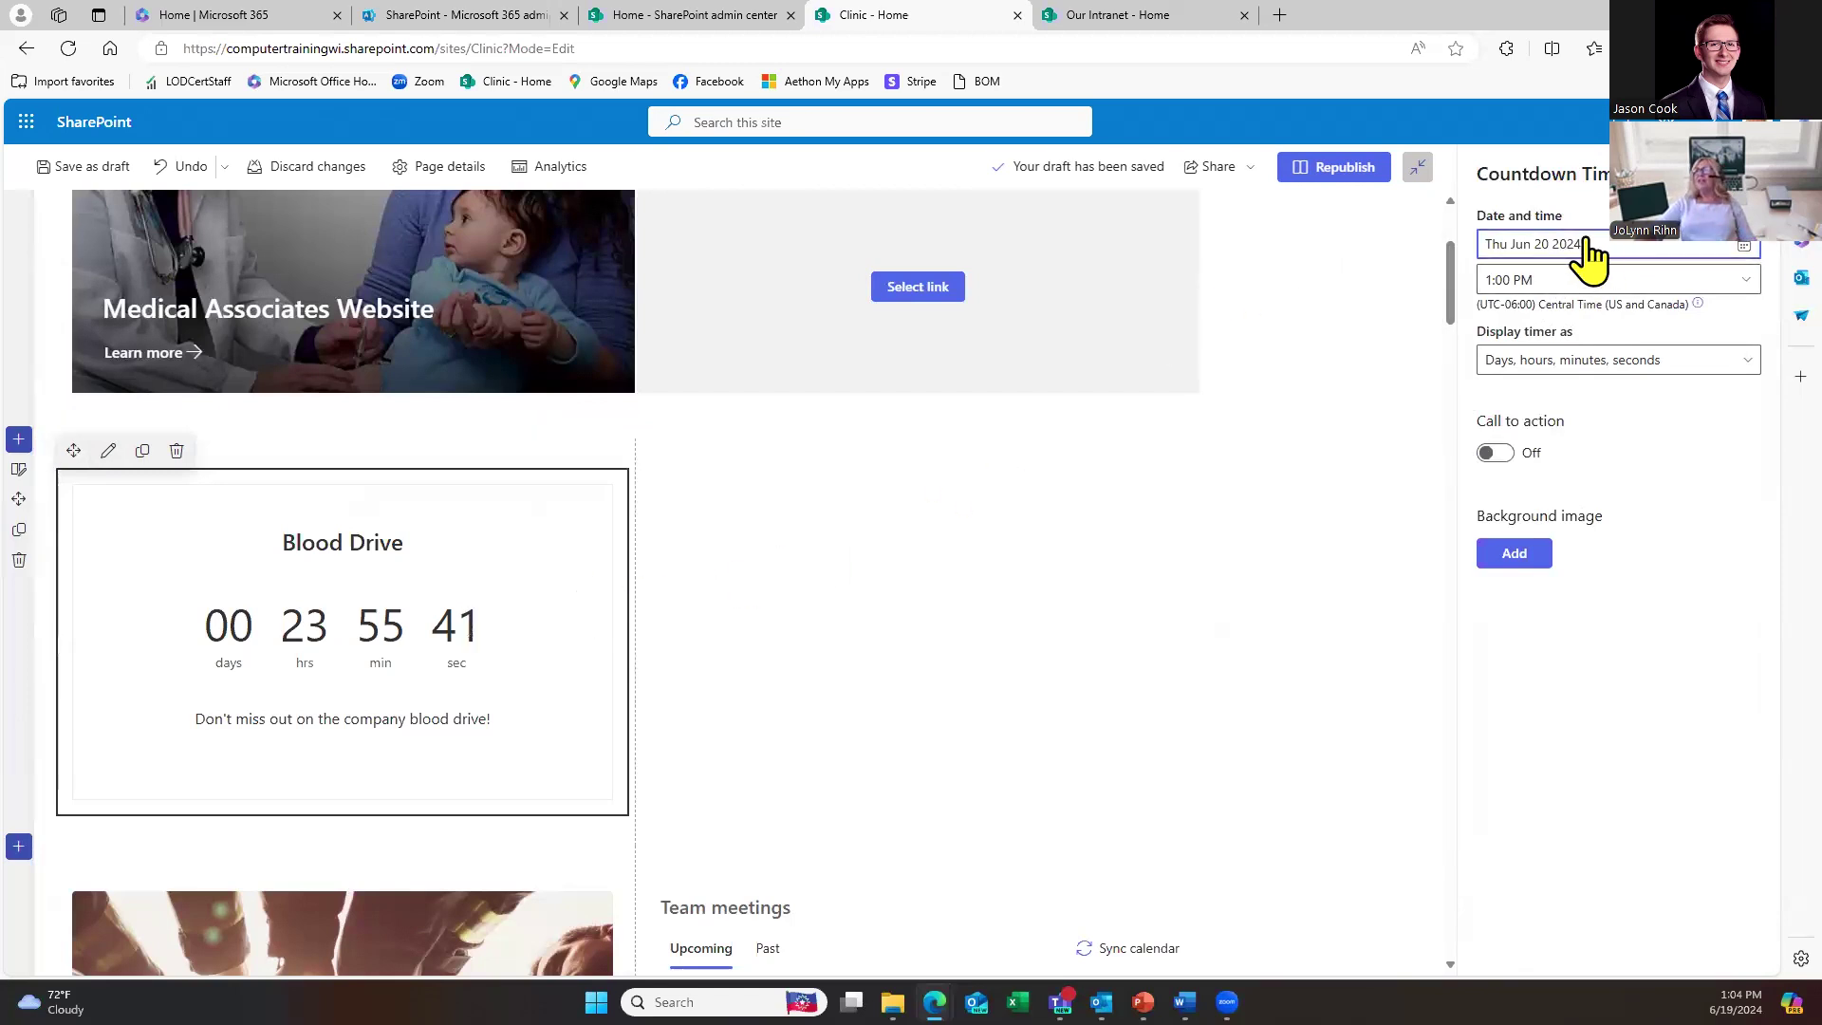
left_click(1745, 248)
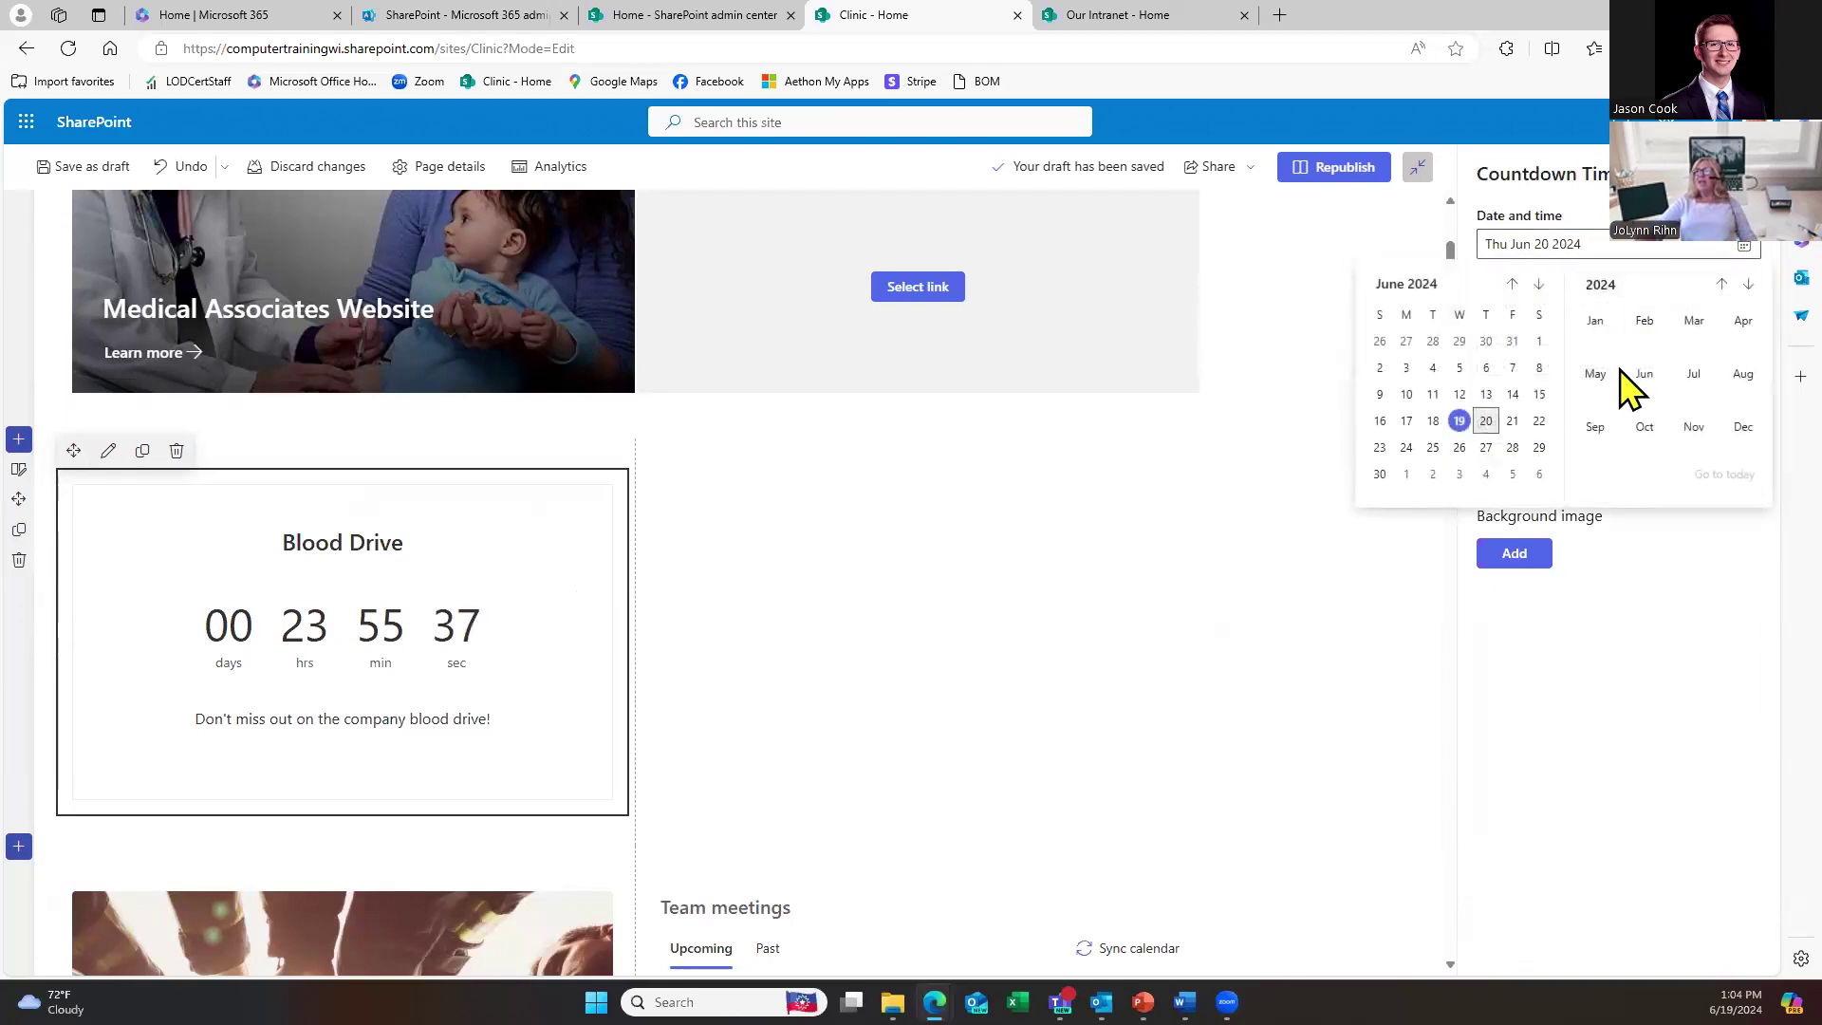
left_click(1693, 375)
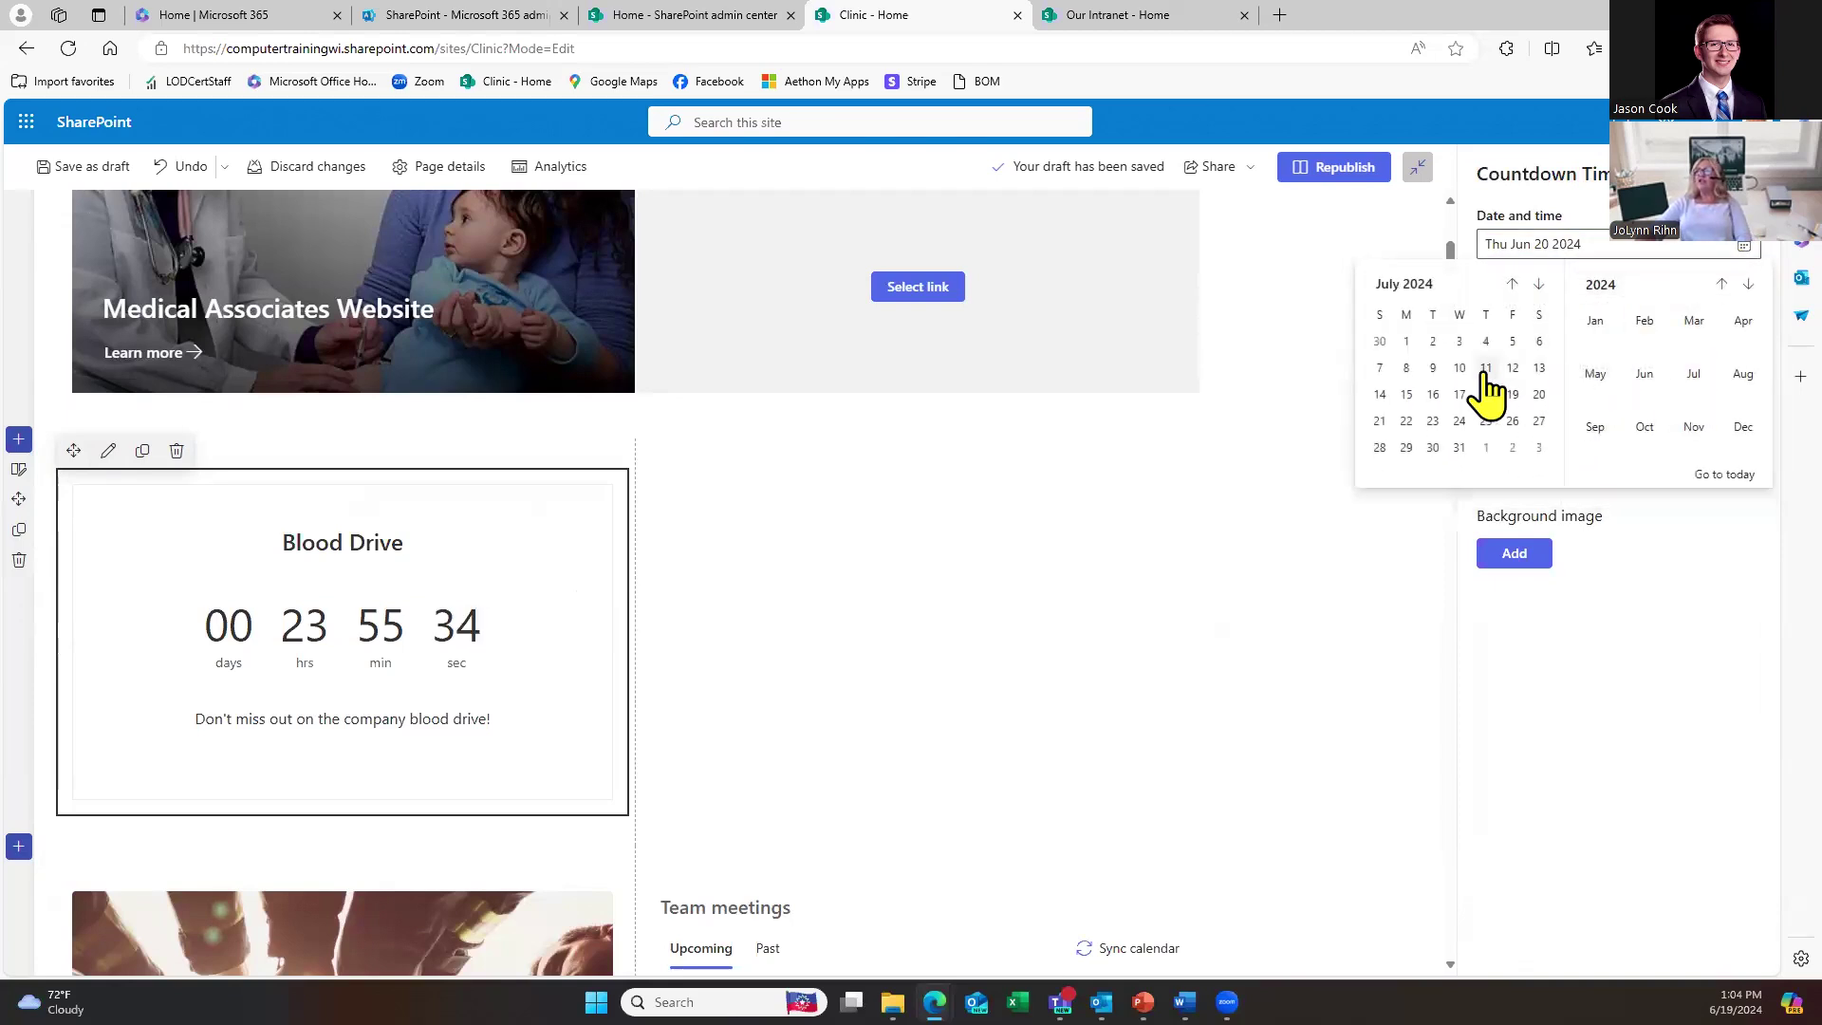
left_click(1406, 370)
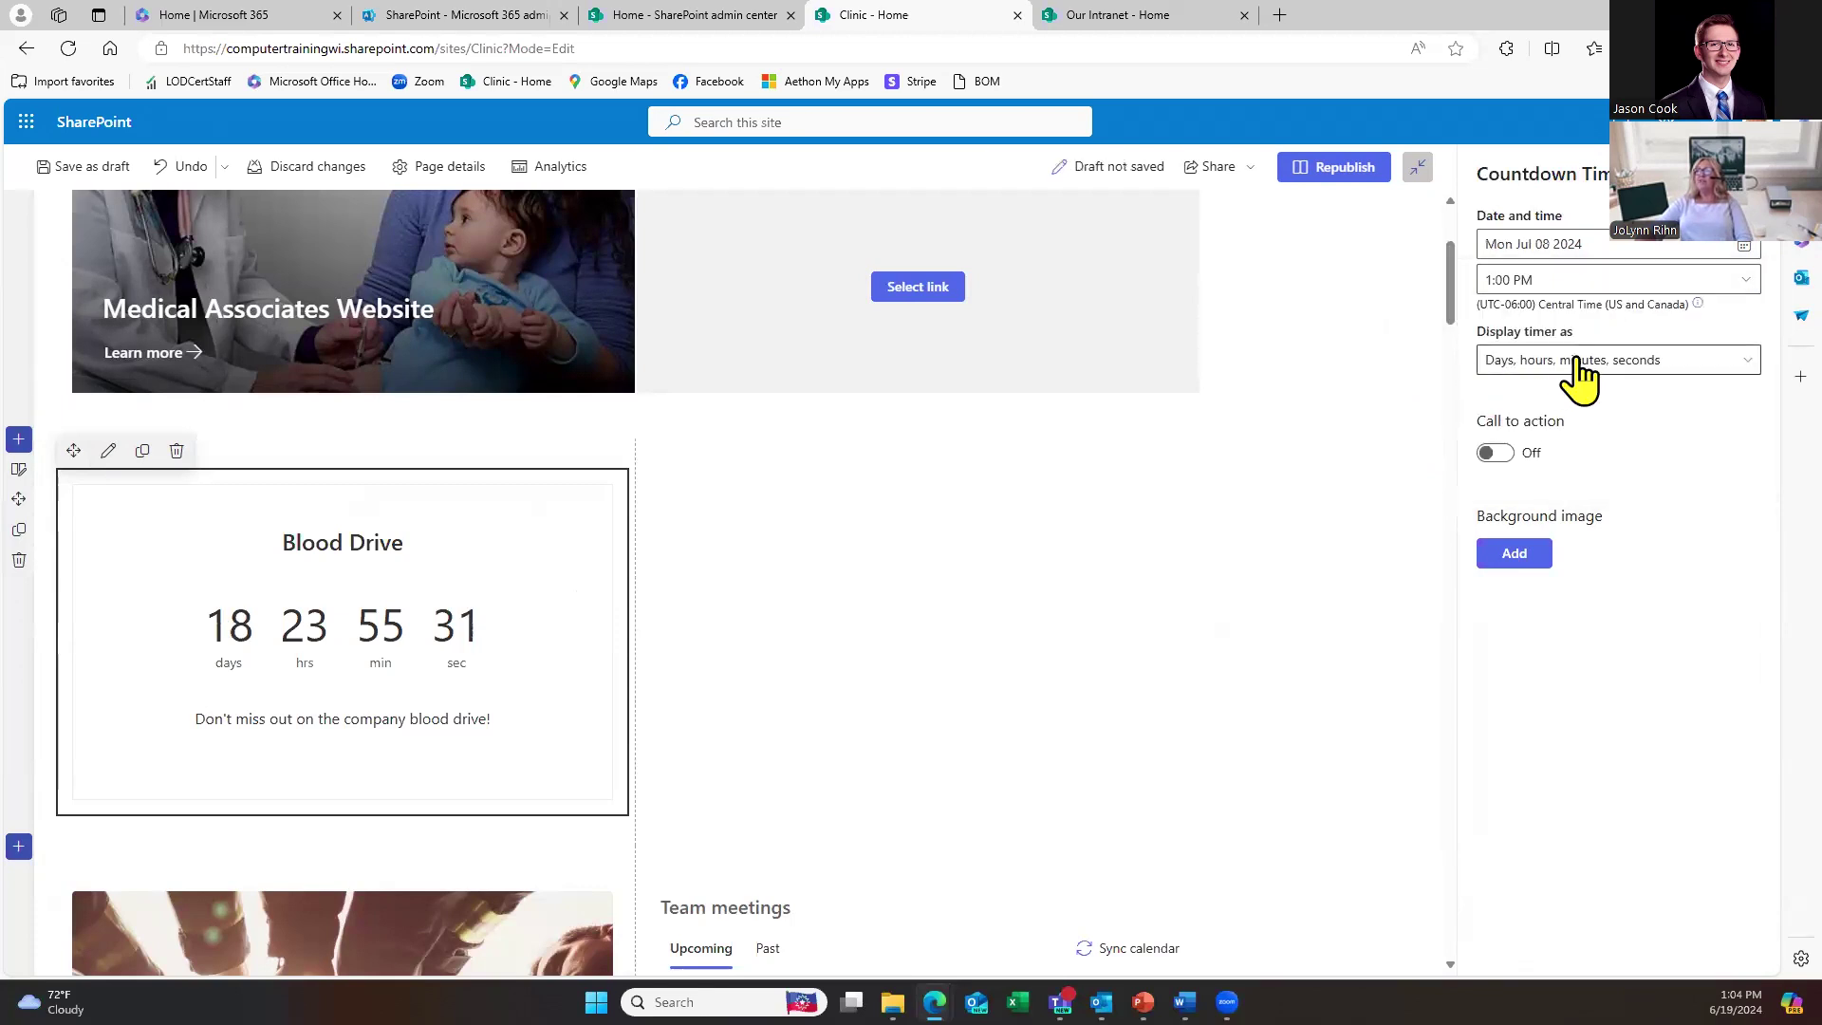
left_click(1747, 282)
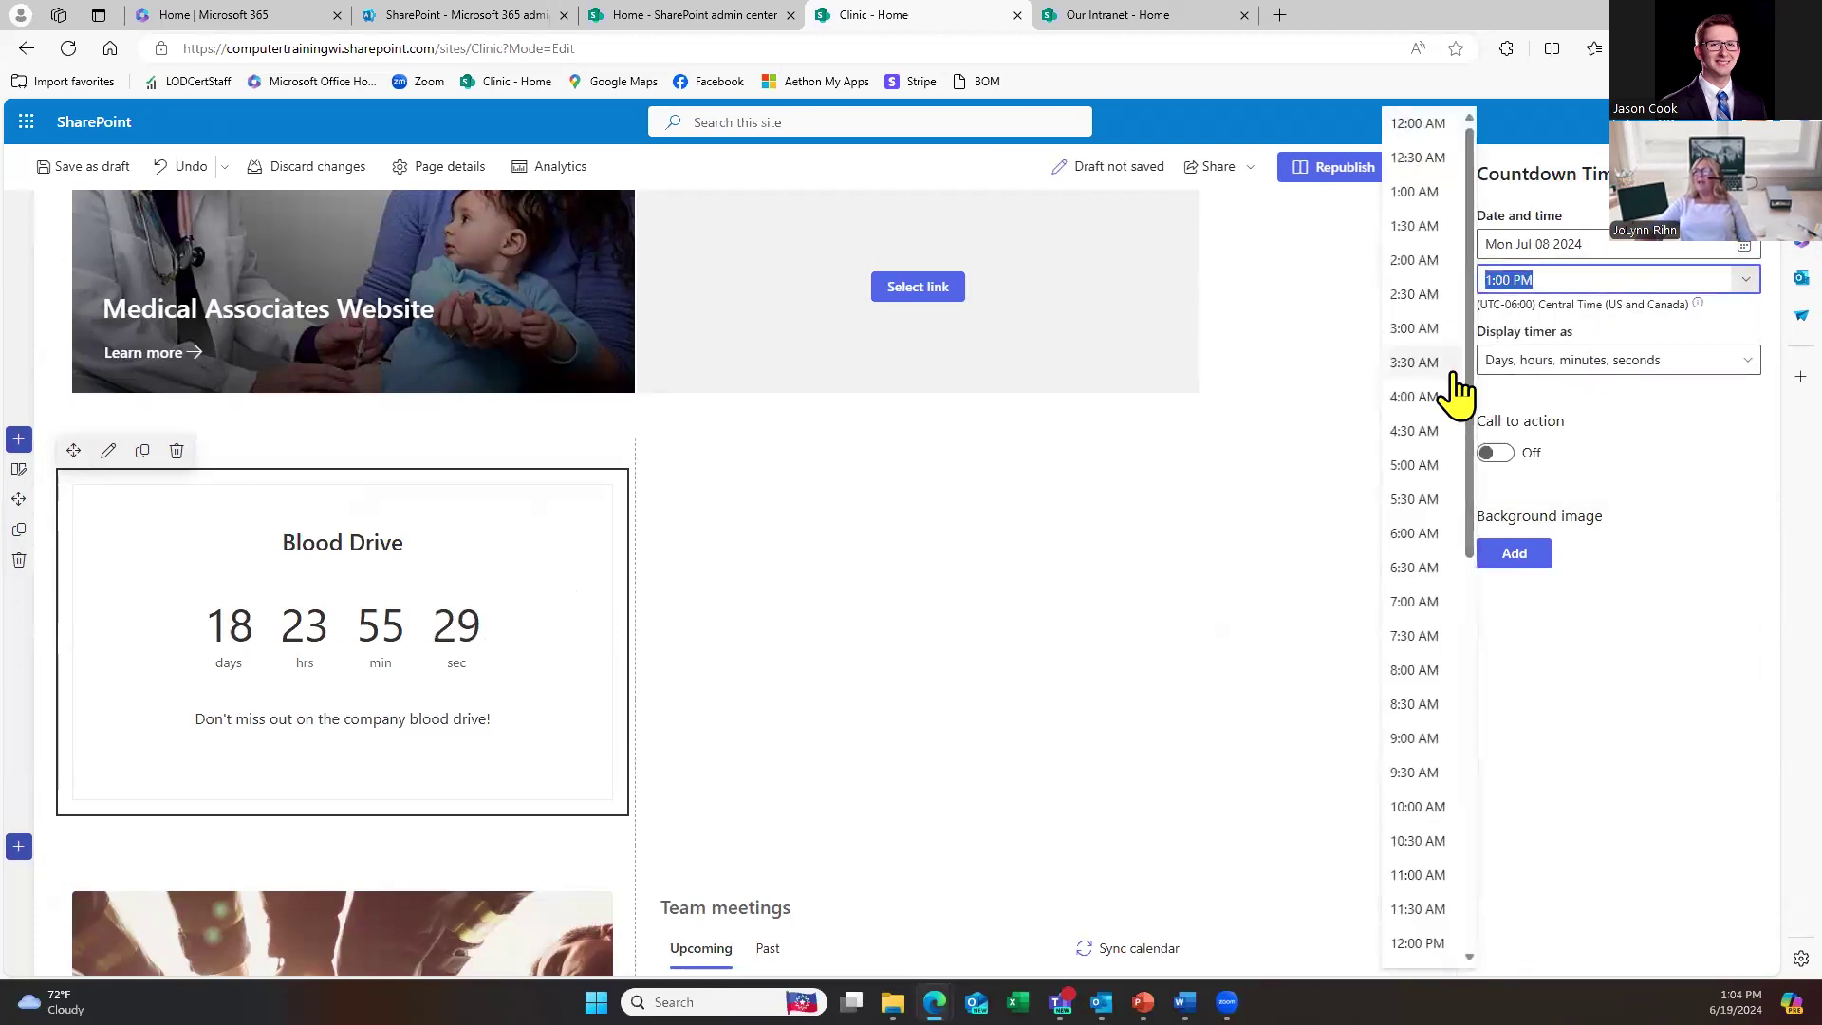
left_click(1414, 739)
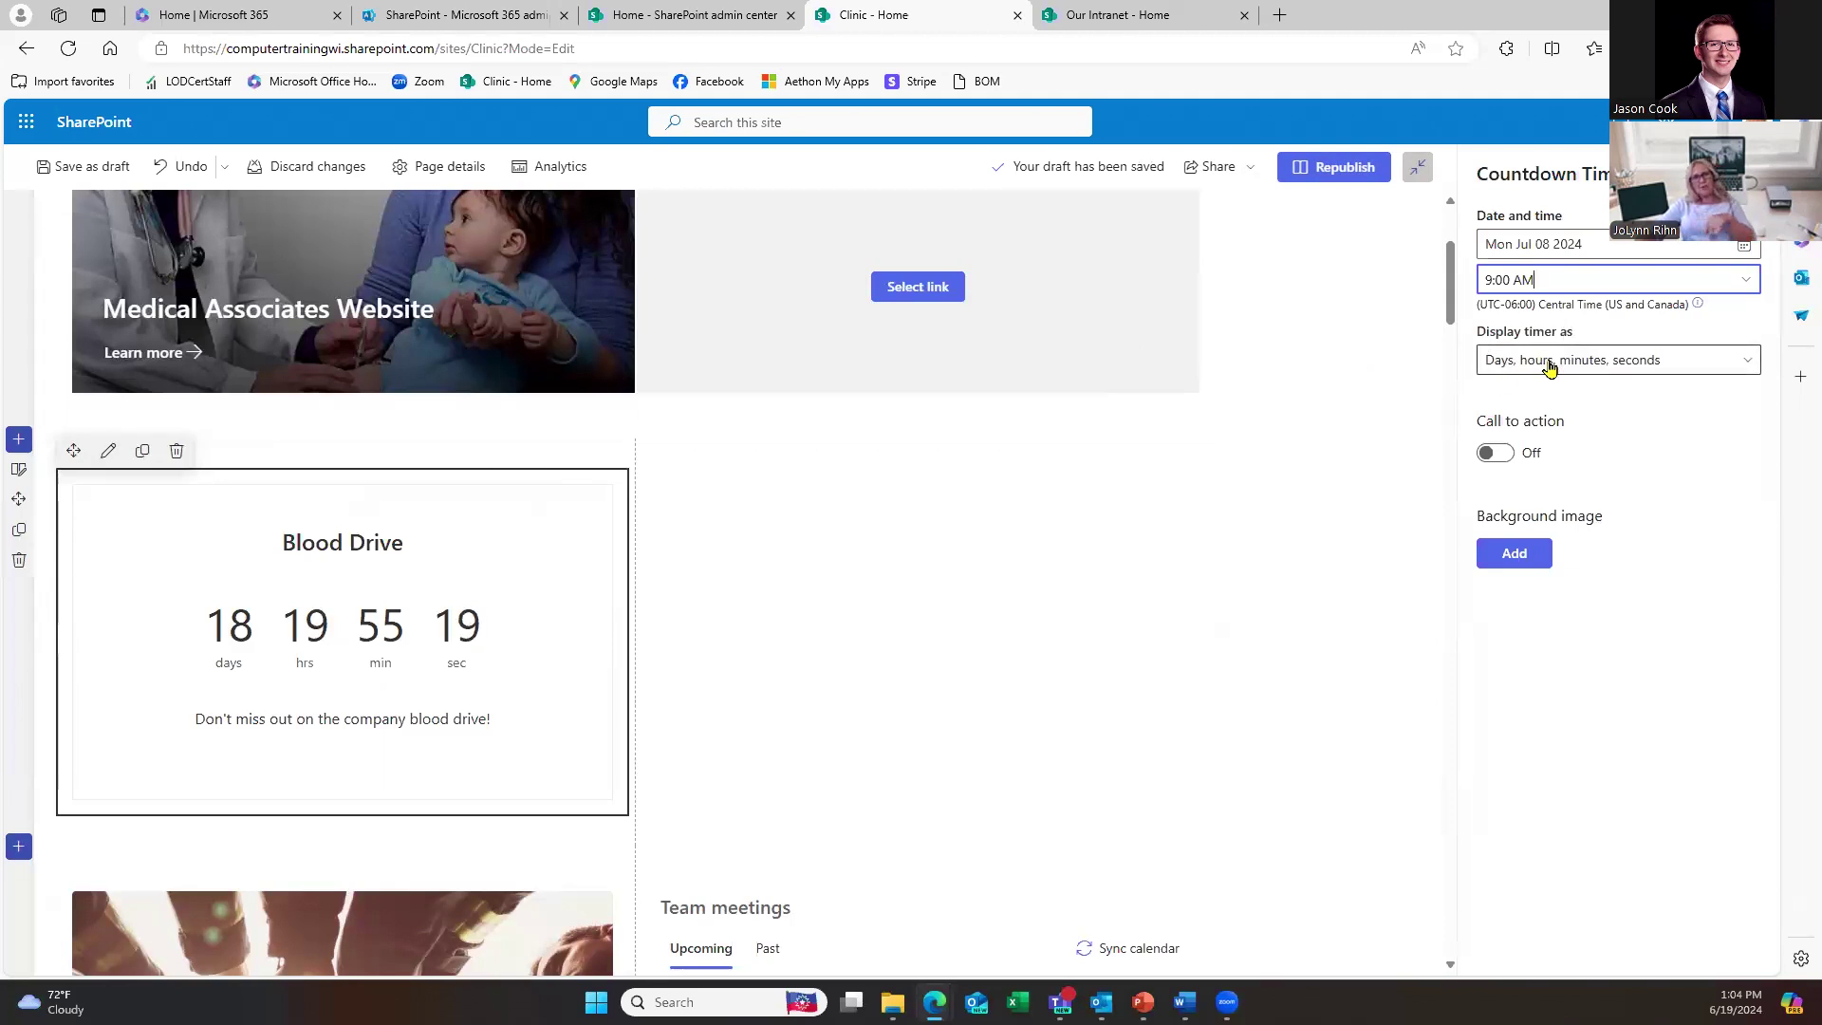
Step: Set the Blood Drive countdown to display days, hours and minutes
left_click(1550, 367)
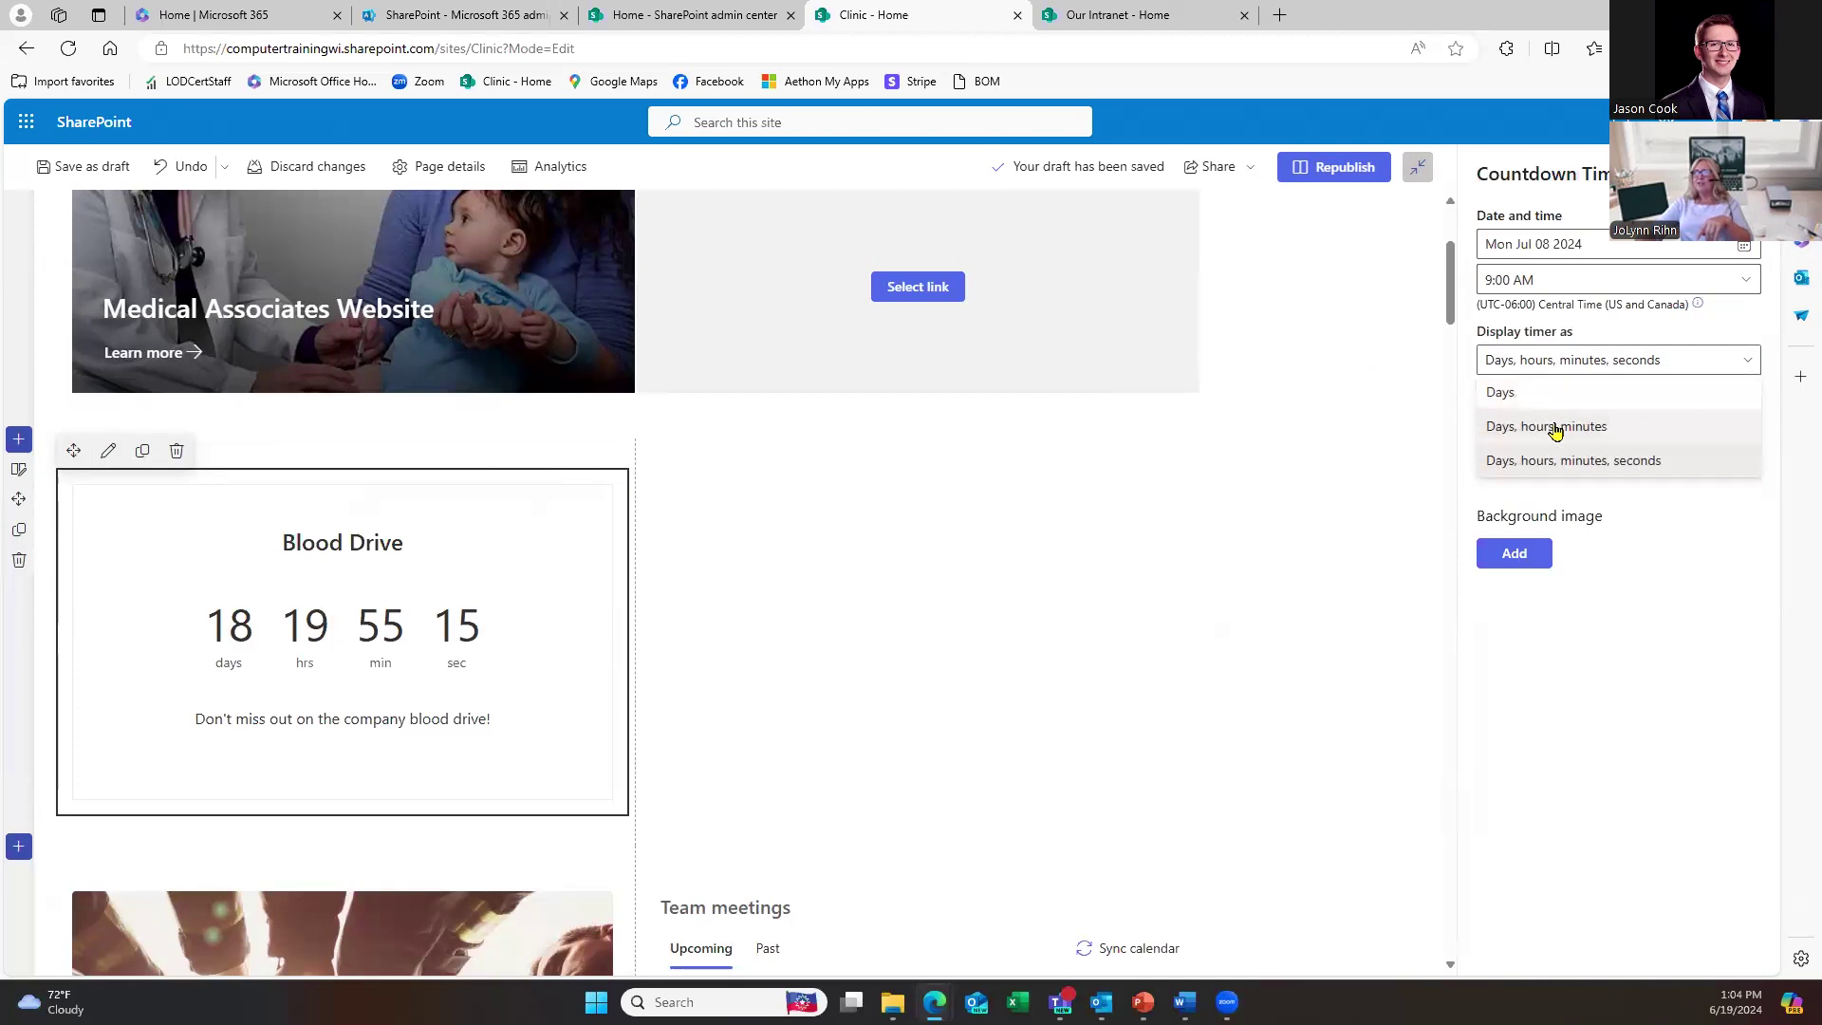
left_click(1553, 427)
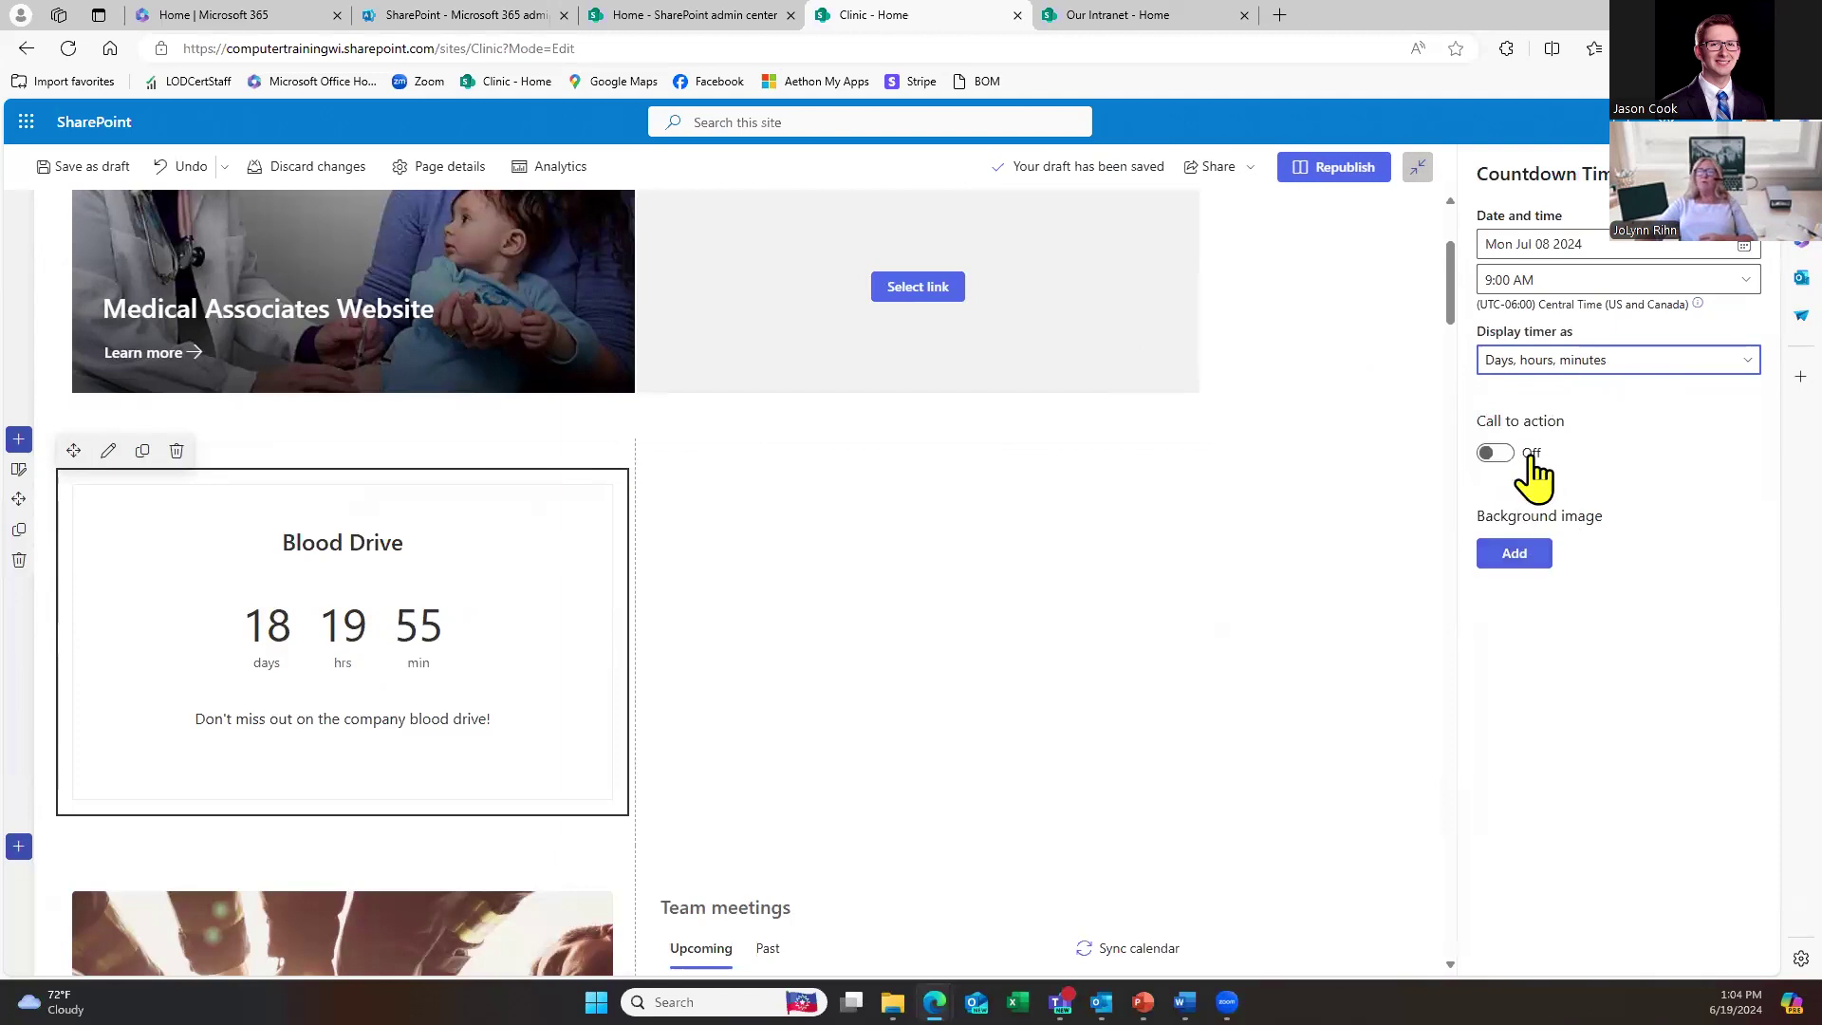
Step: Search the stock images for "blood" and insert the blood pressure cuff on white as the Blood Drive timer's background image
left_click(1520, 539)
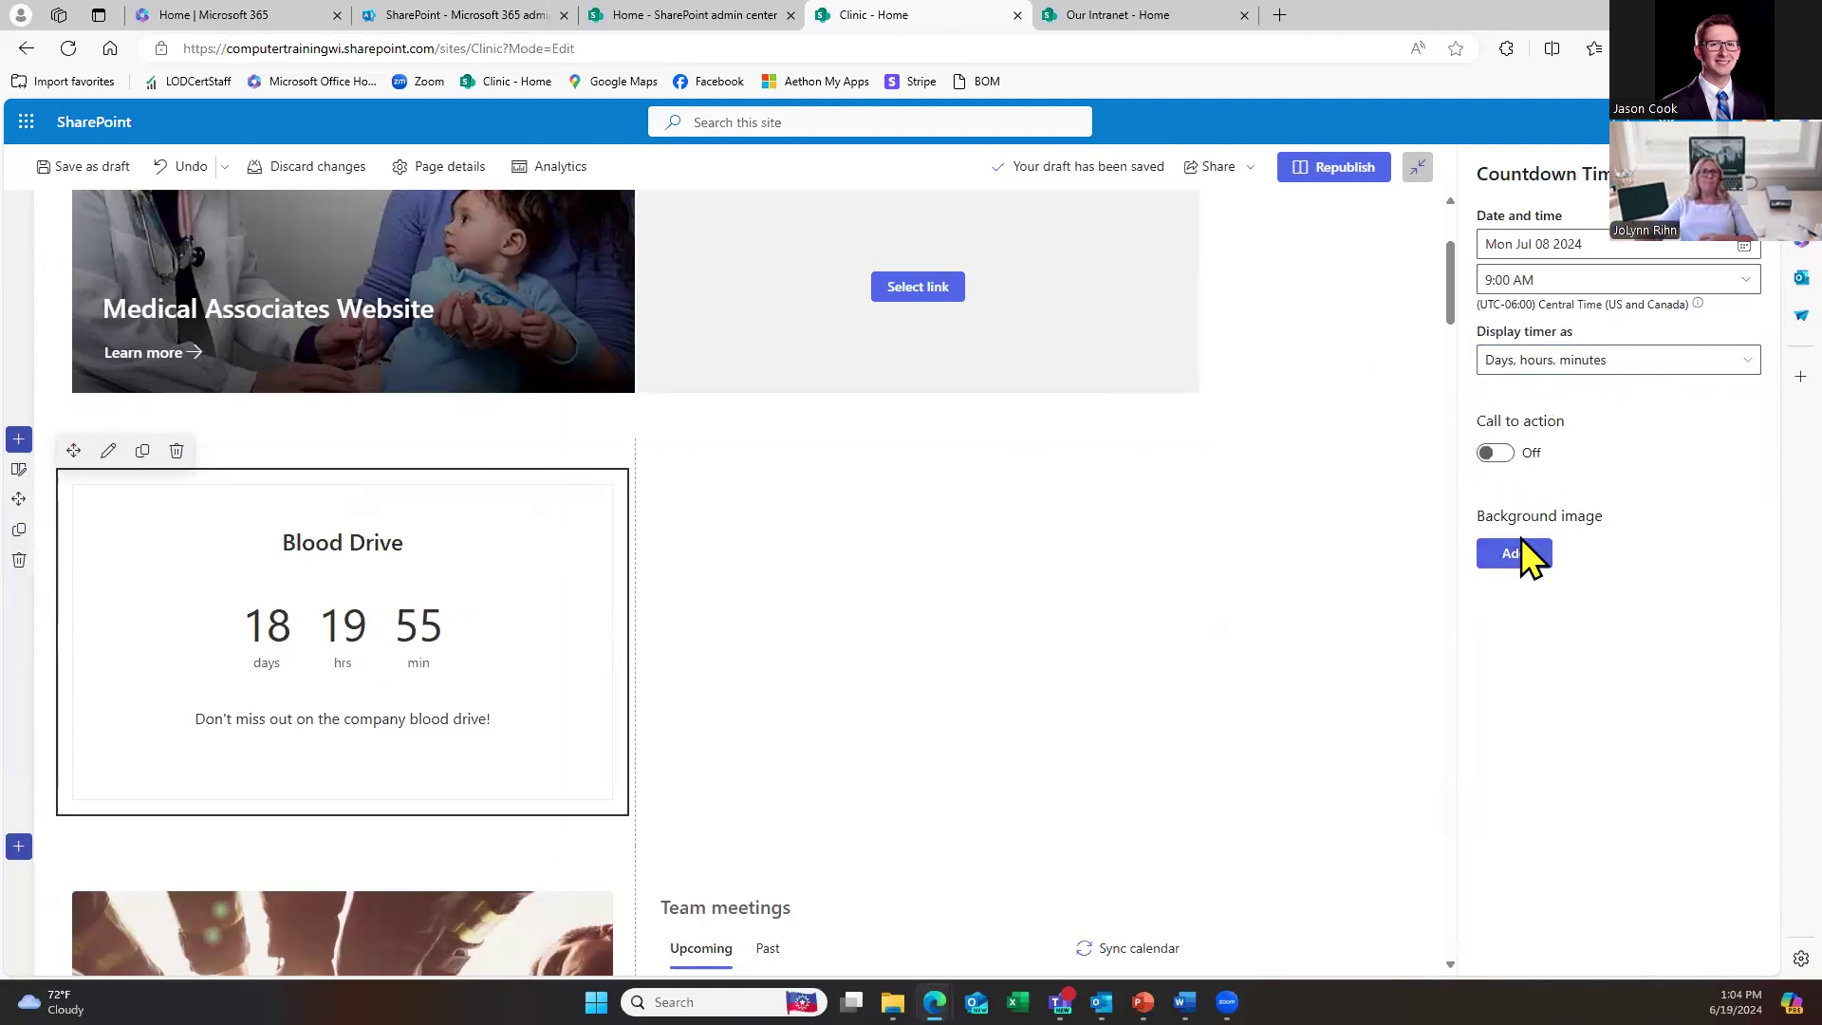
left_click(1517, 556)
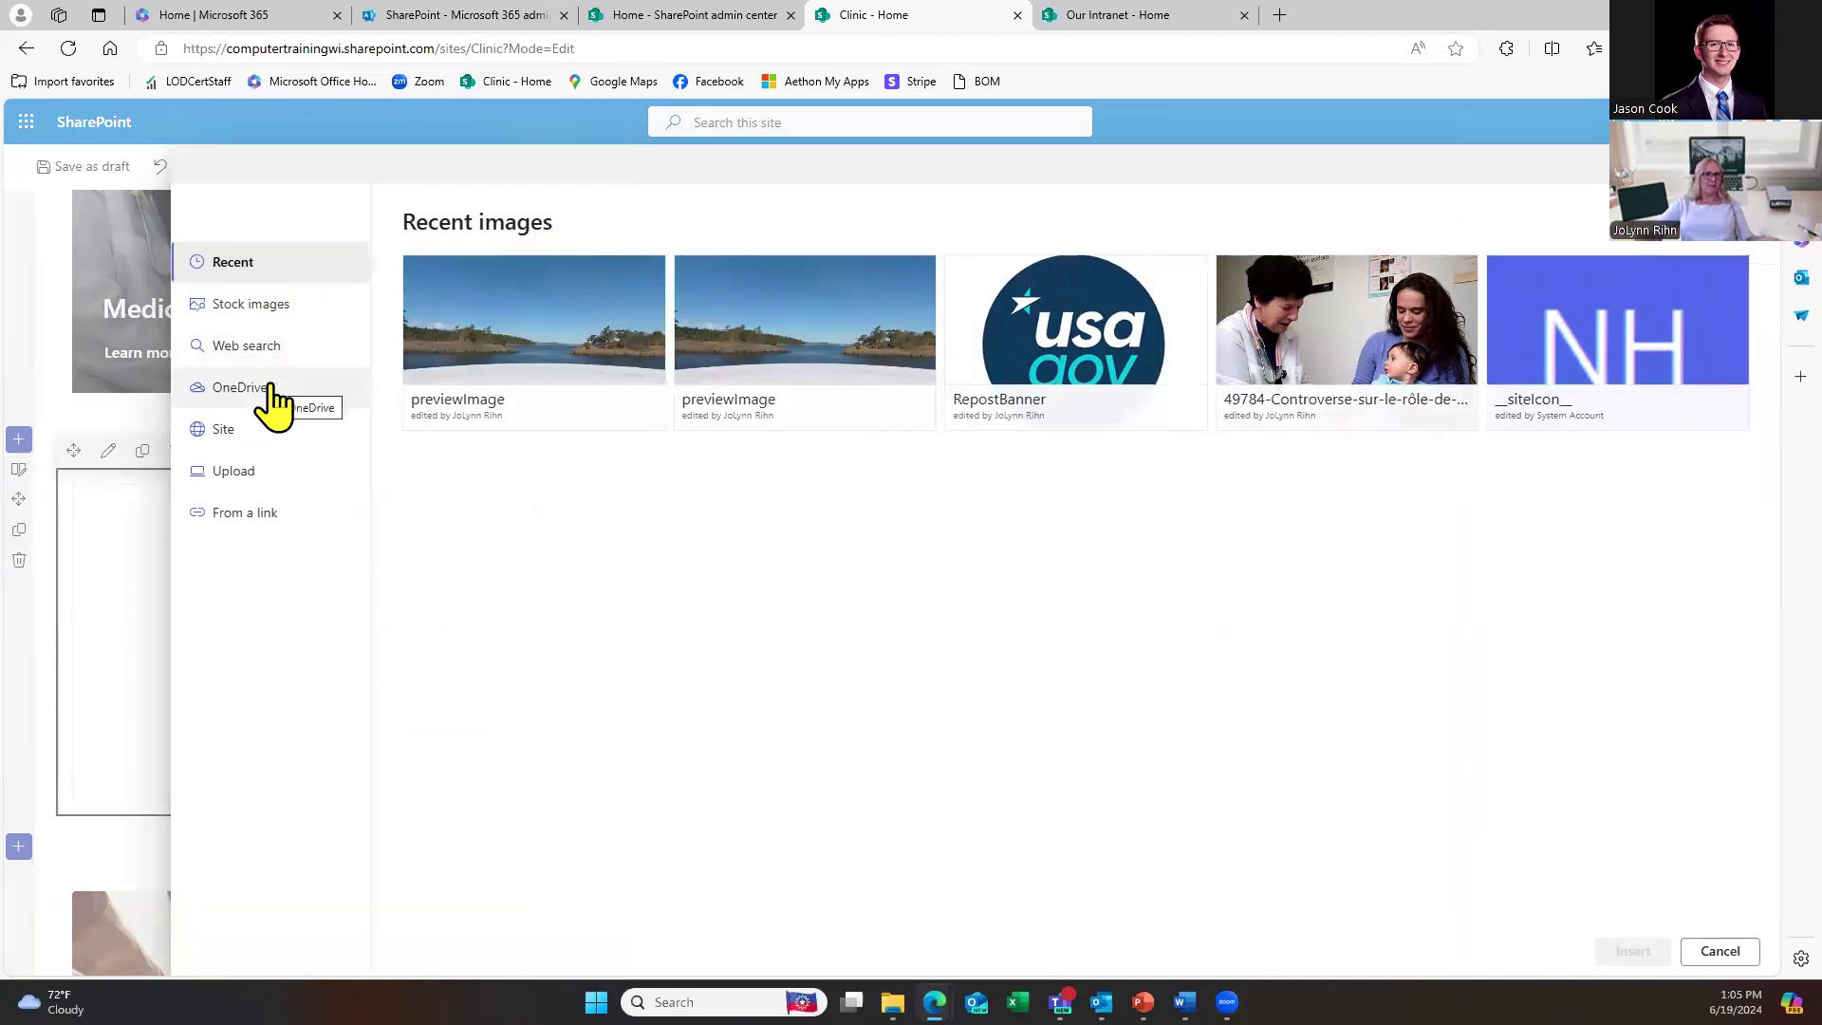
left_click(280, 327)
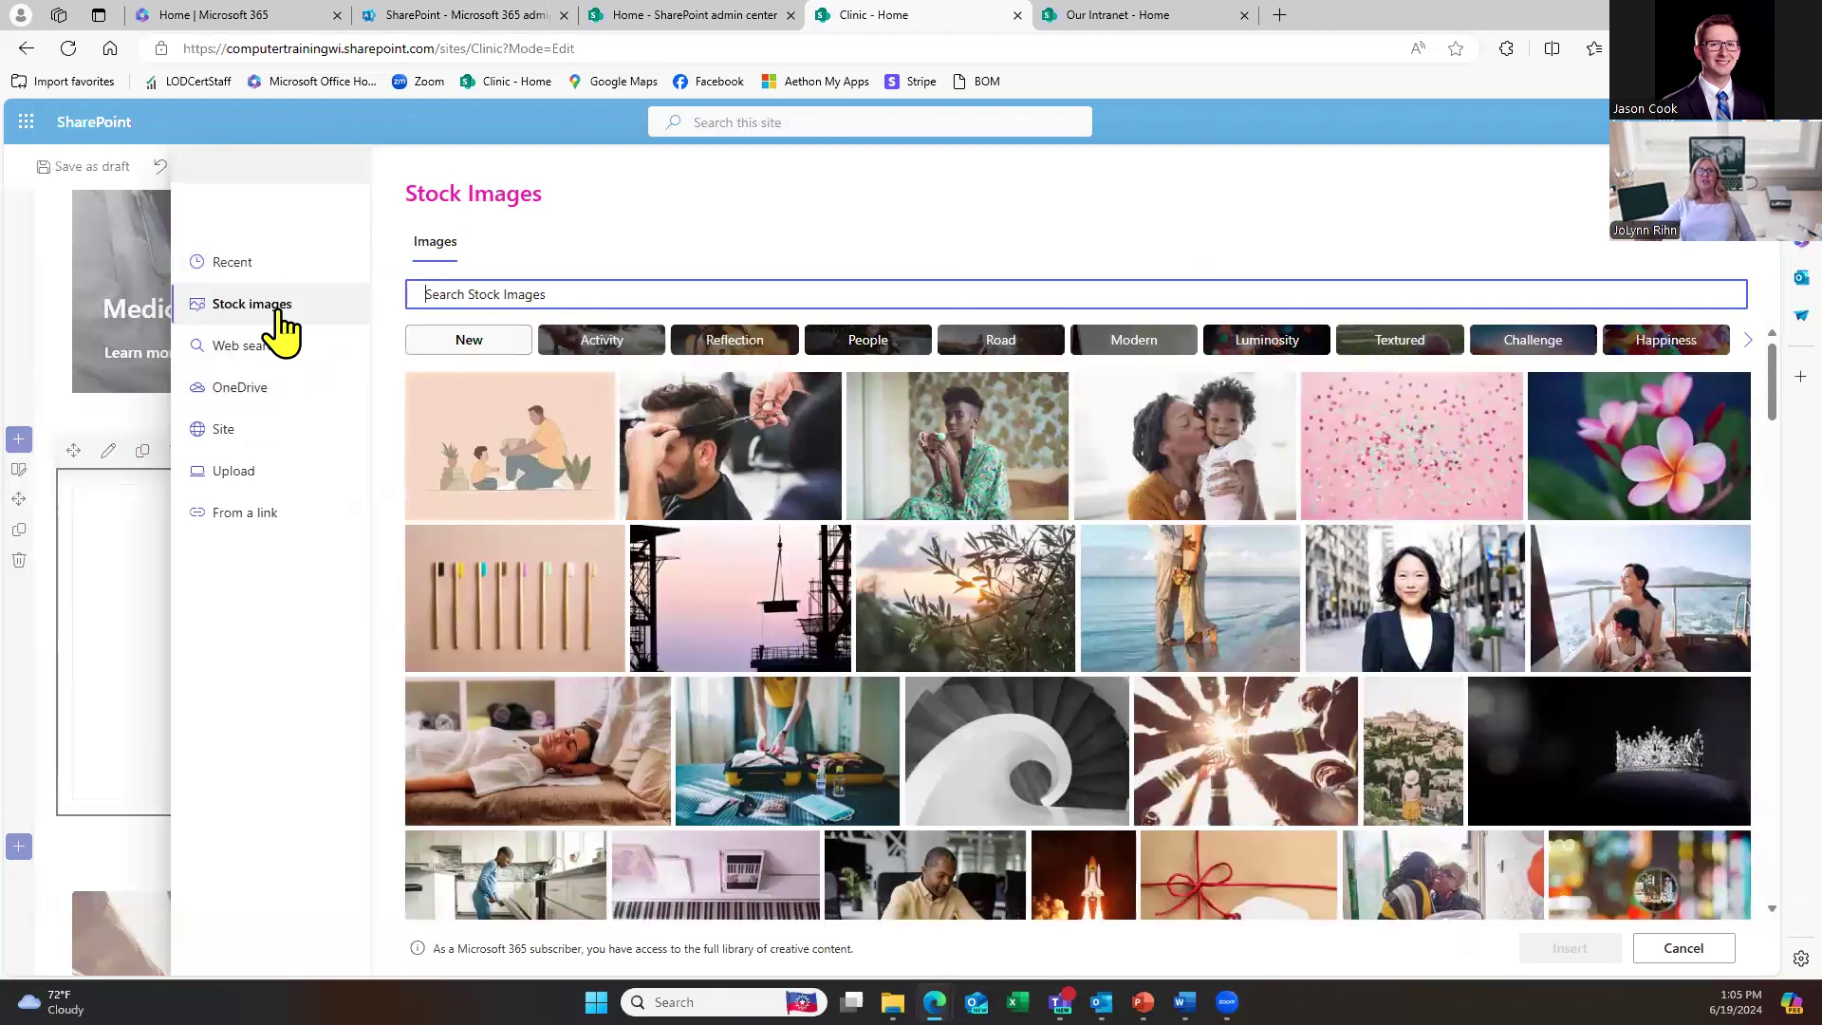
type("blood driv")
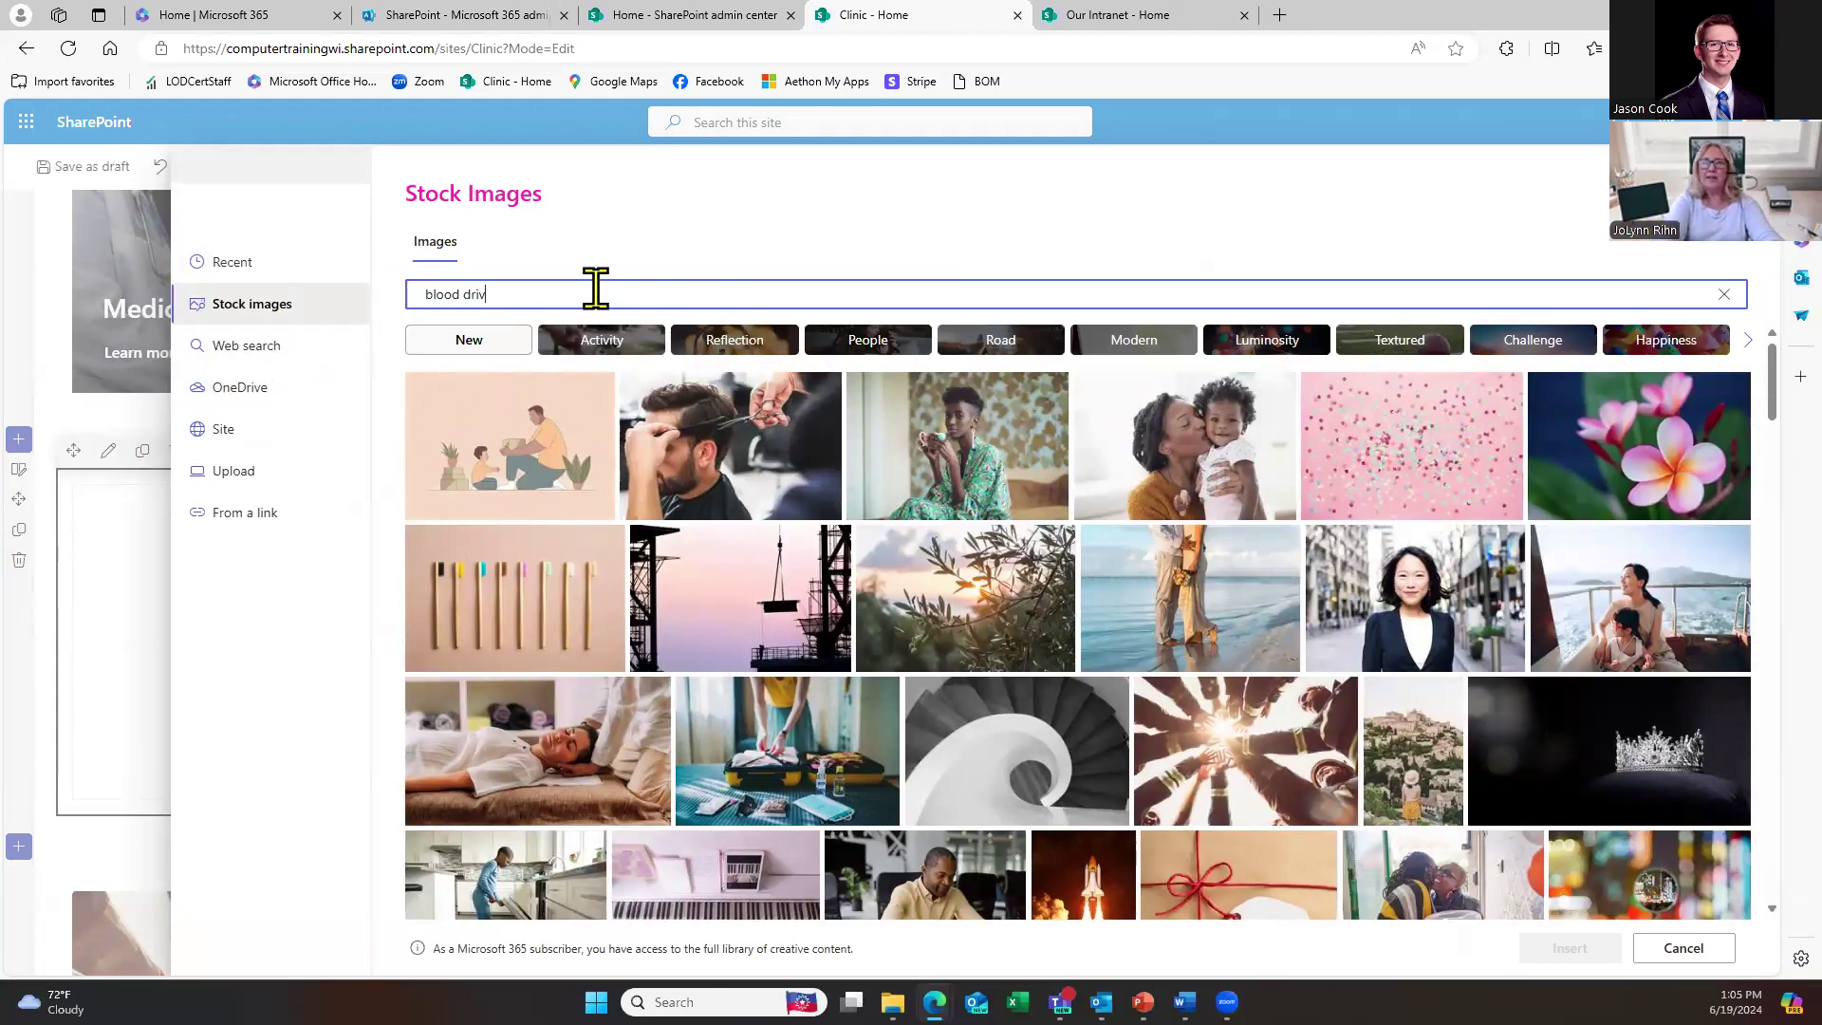
type("e")
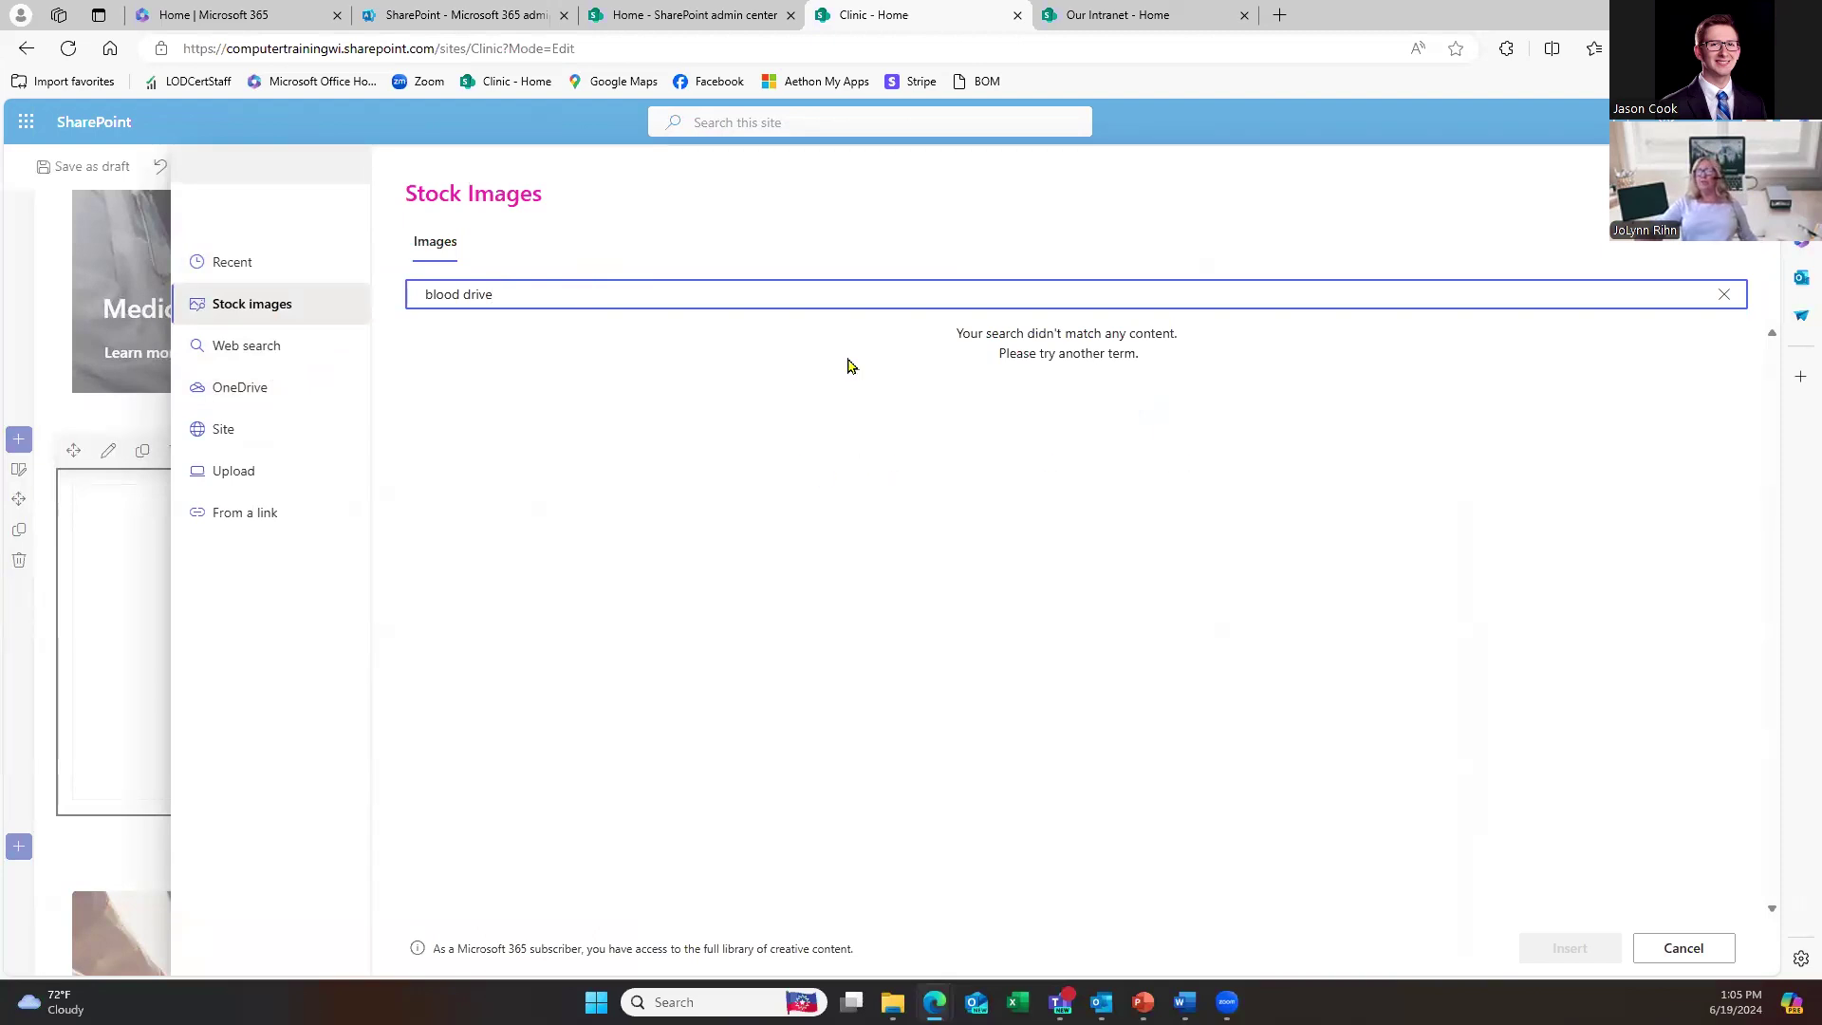
key("BackSpace")
key("BackSpace")
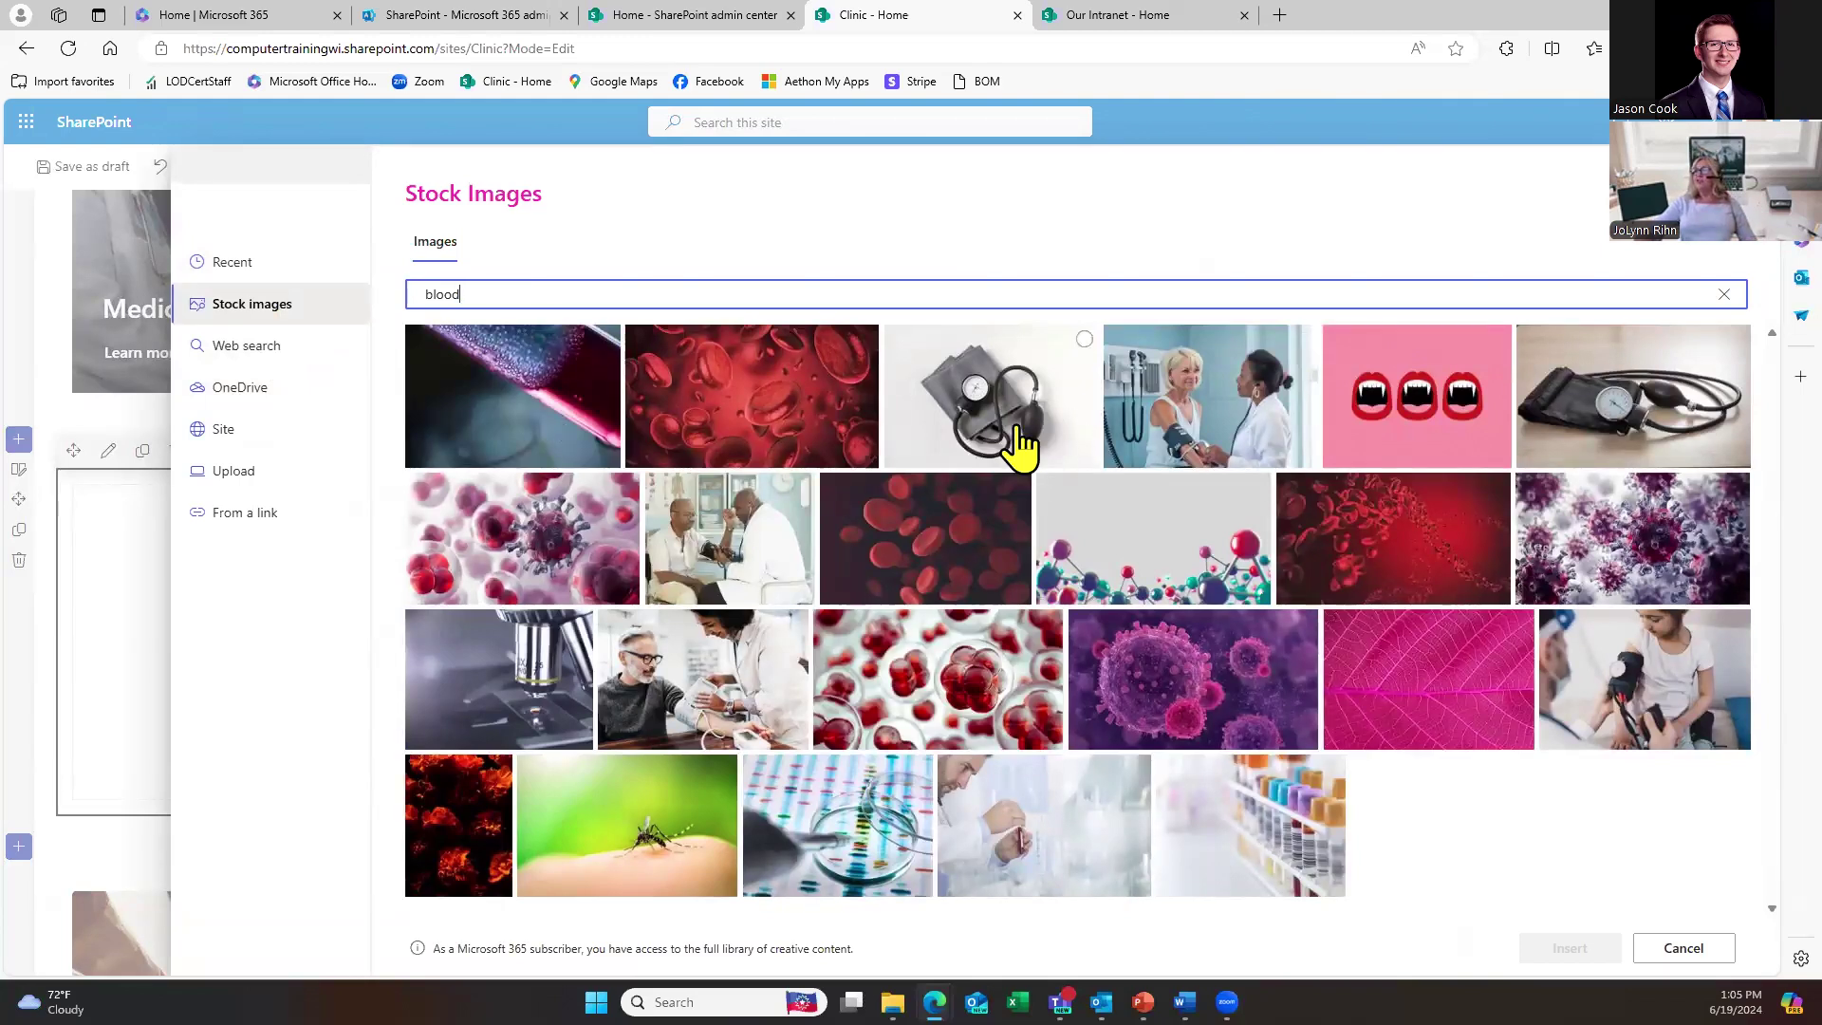
left_click(964, 442)
left_click(1568, 952)
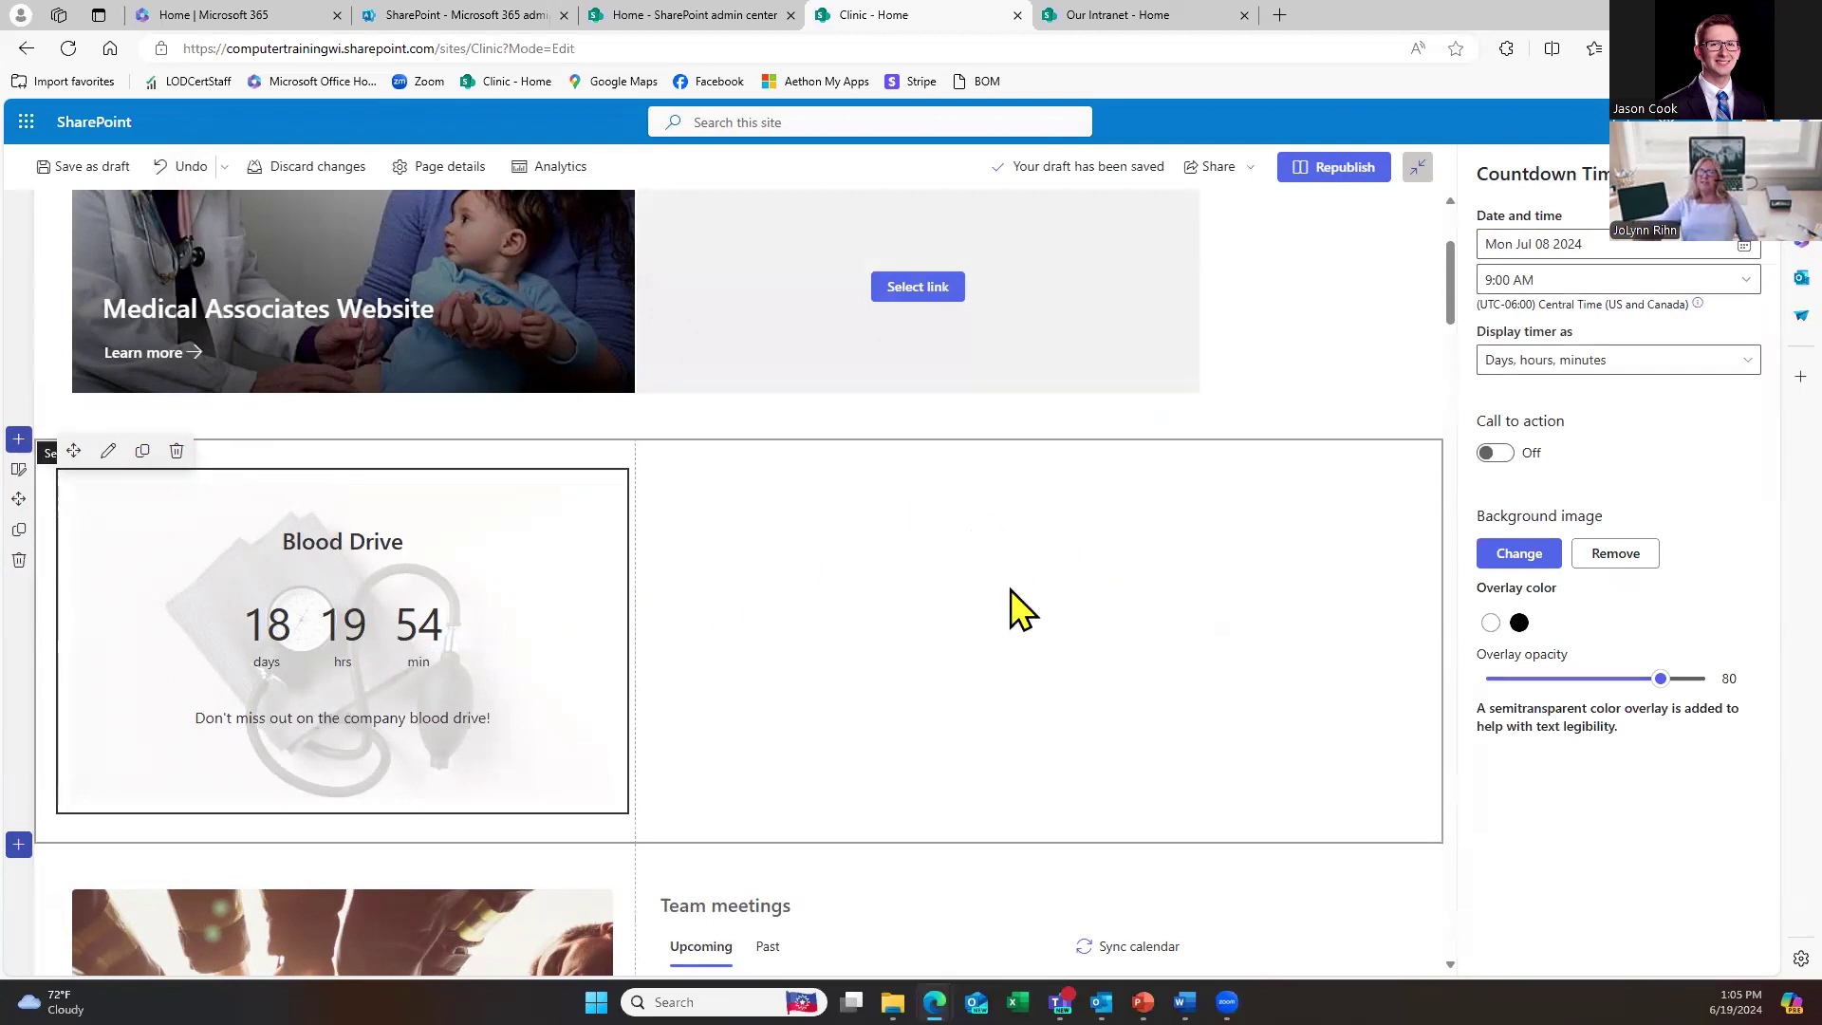
left_click(1080, 631)
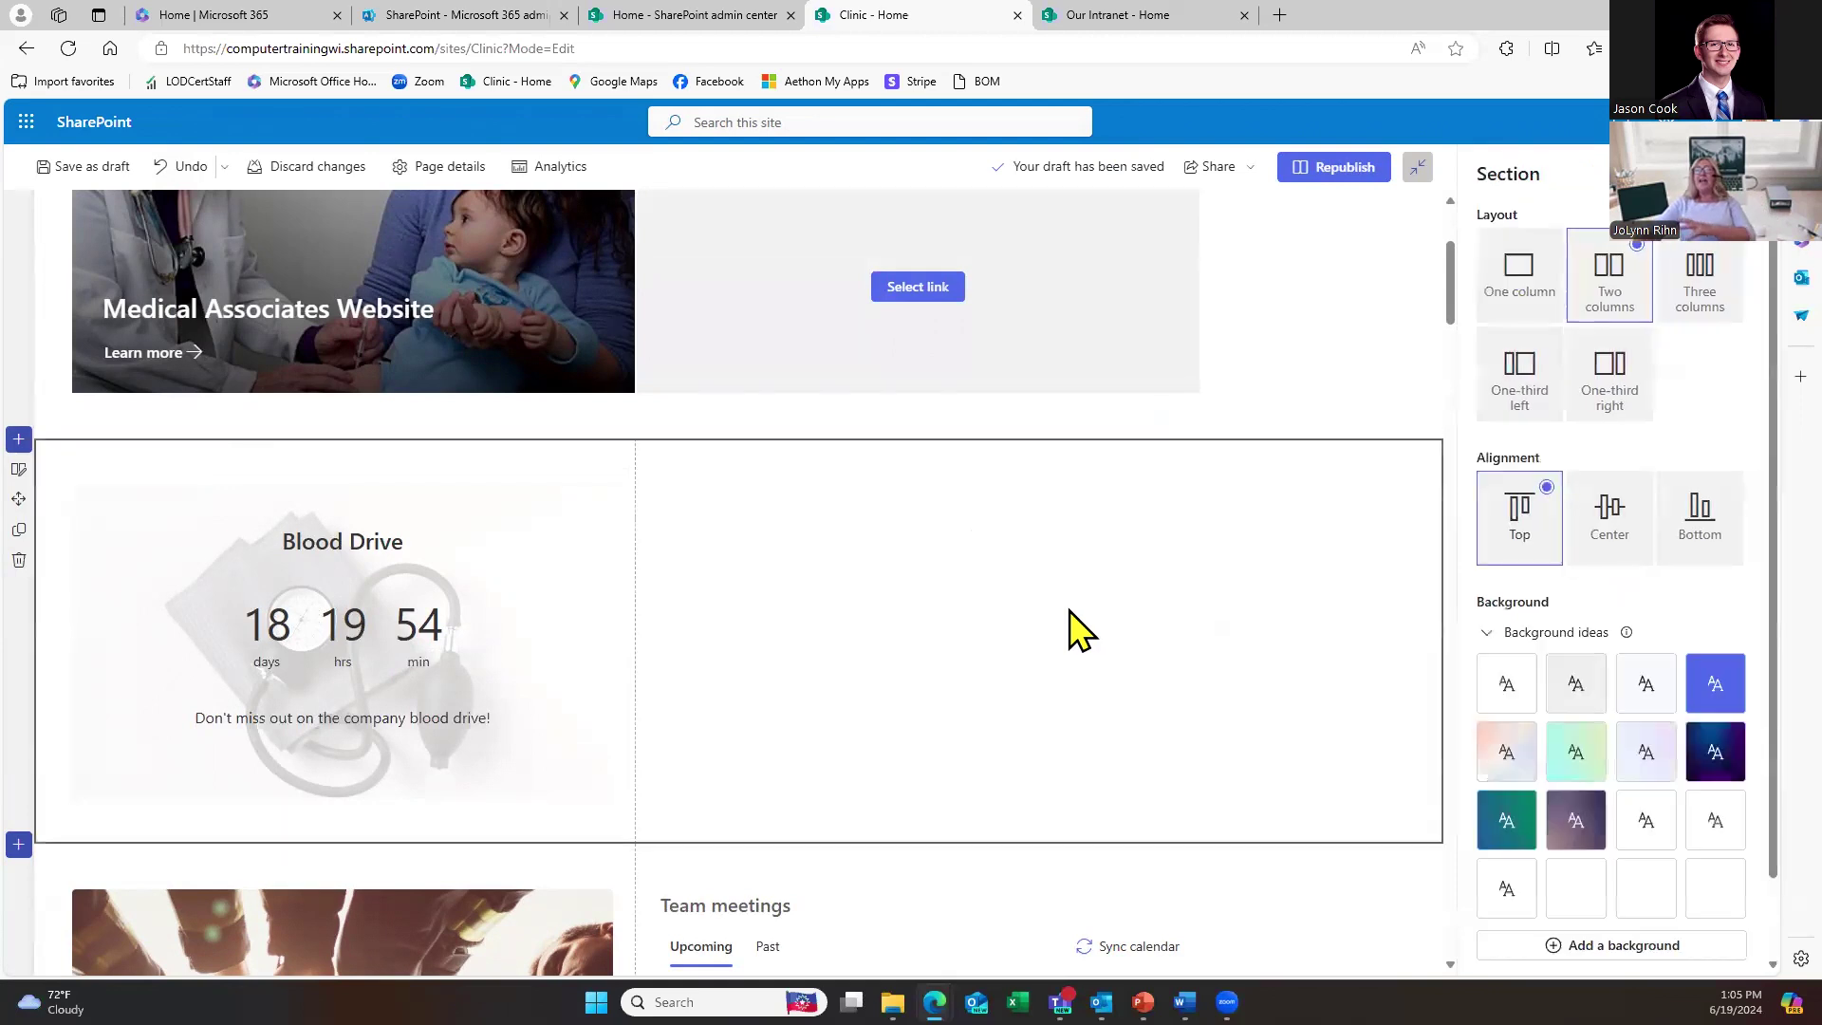
mouse_move(954, 460)
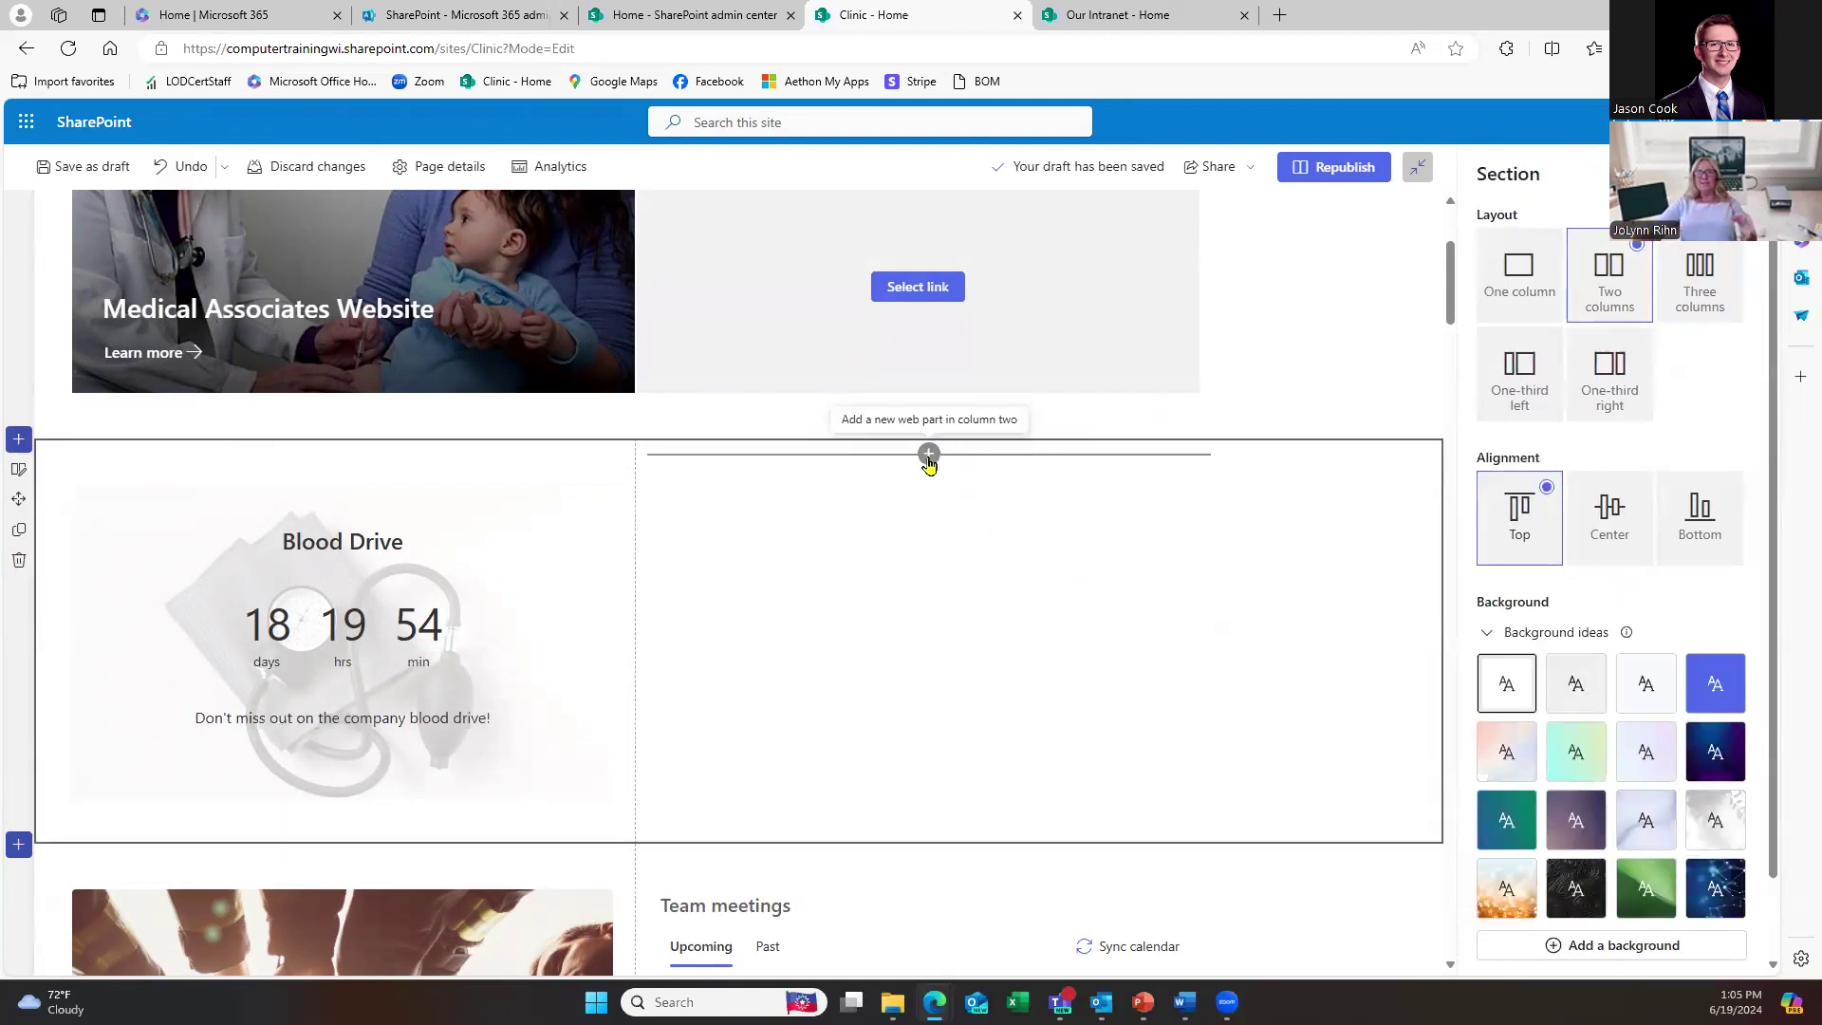
left_click(929, 456)
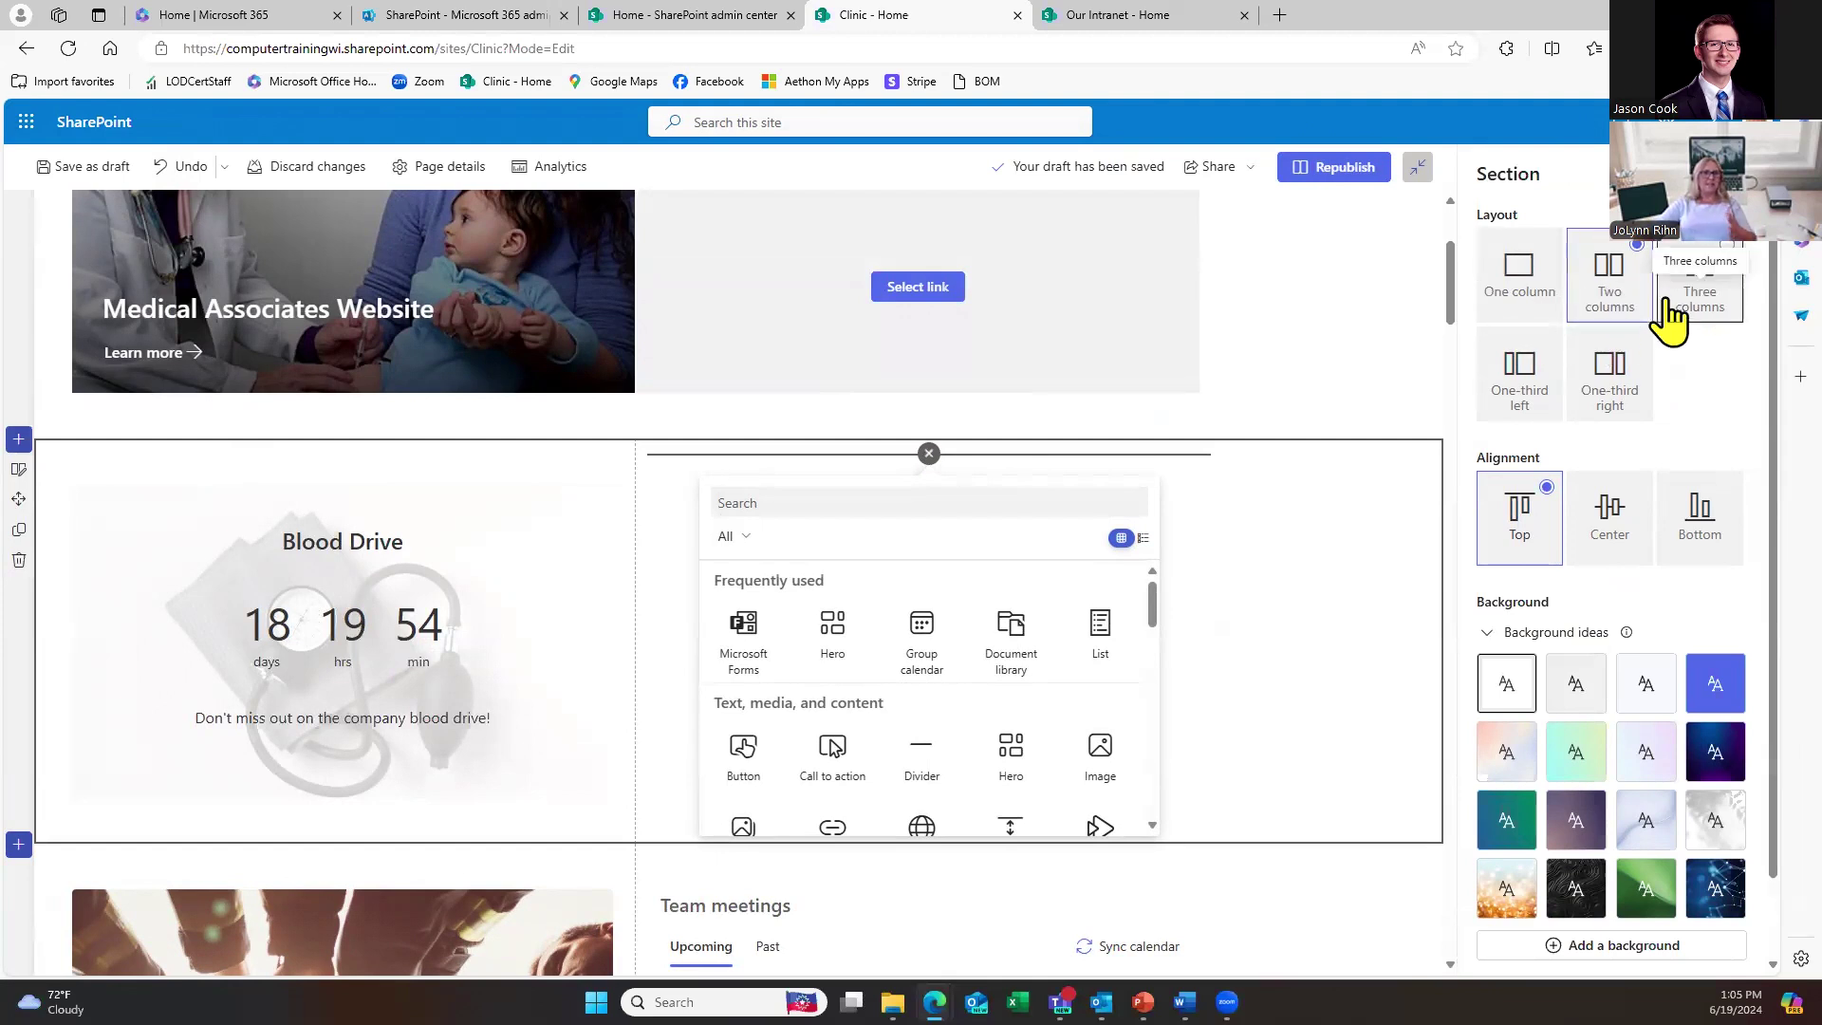
left_click(1376, 285)
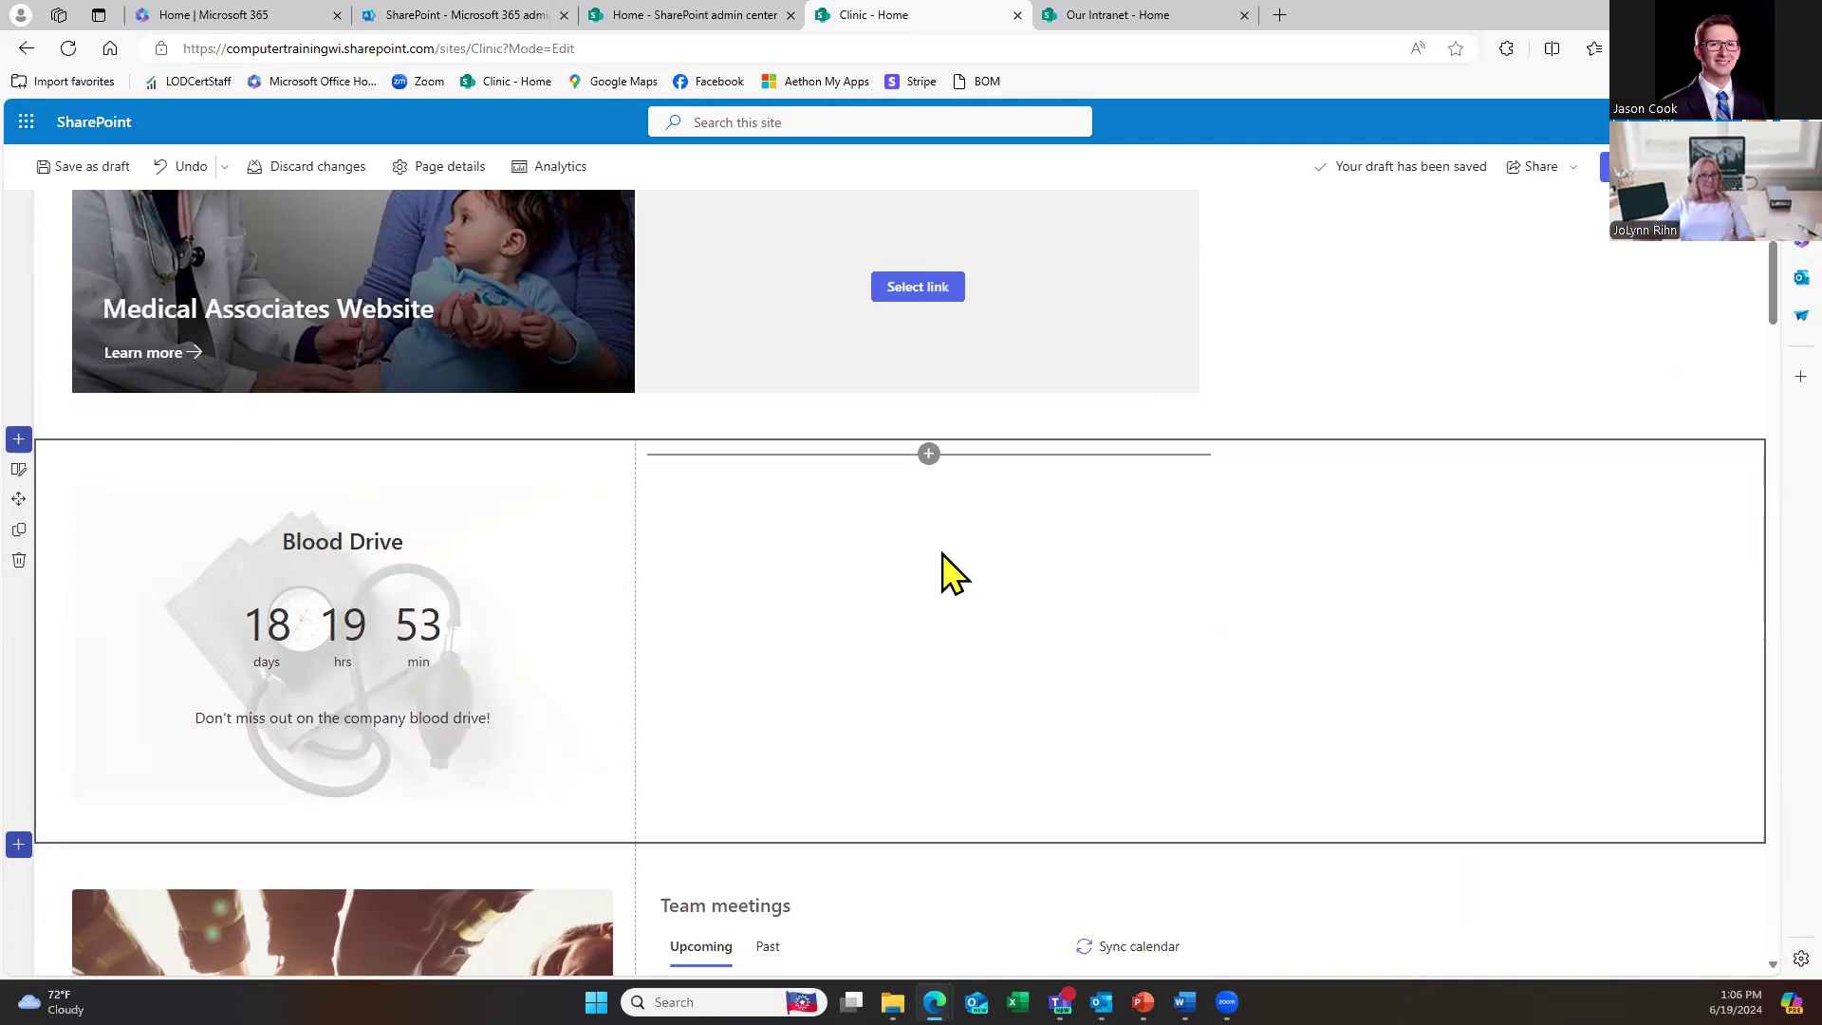
Step: Add a Quick links web part to column two of the section, beside the Blood Drive countdown
left_click(929, 456)
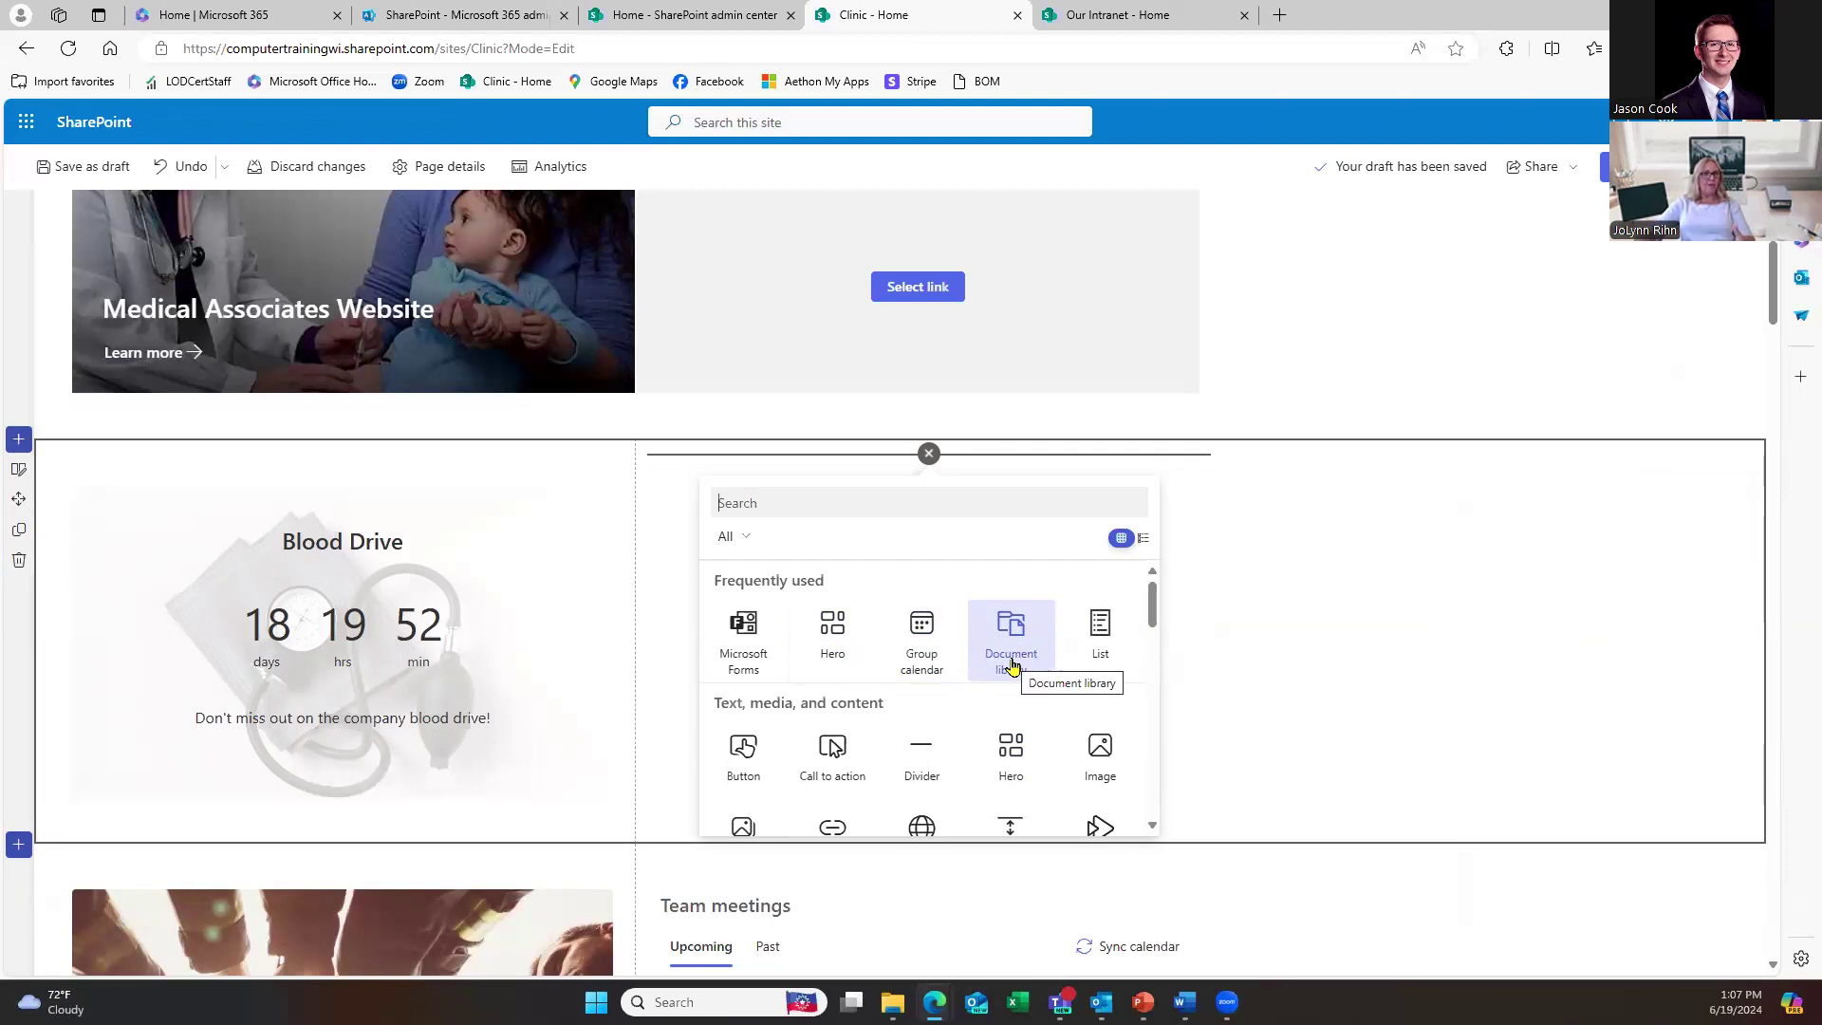
scroll(1090, 655, "down", 5)
scroll(1017, 622, "up", 4)
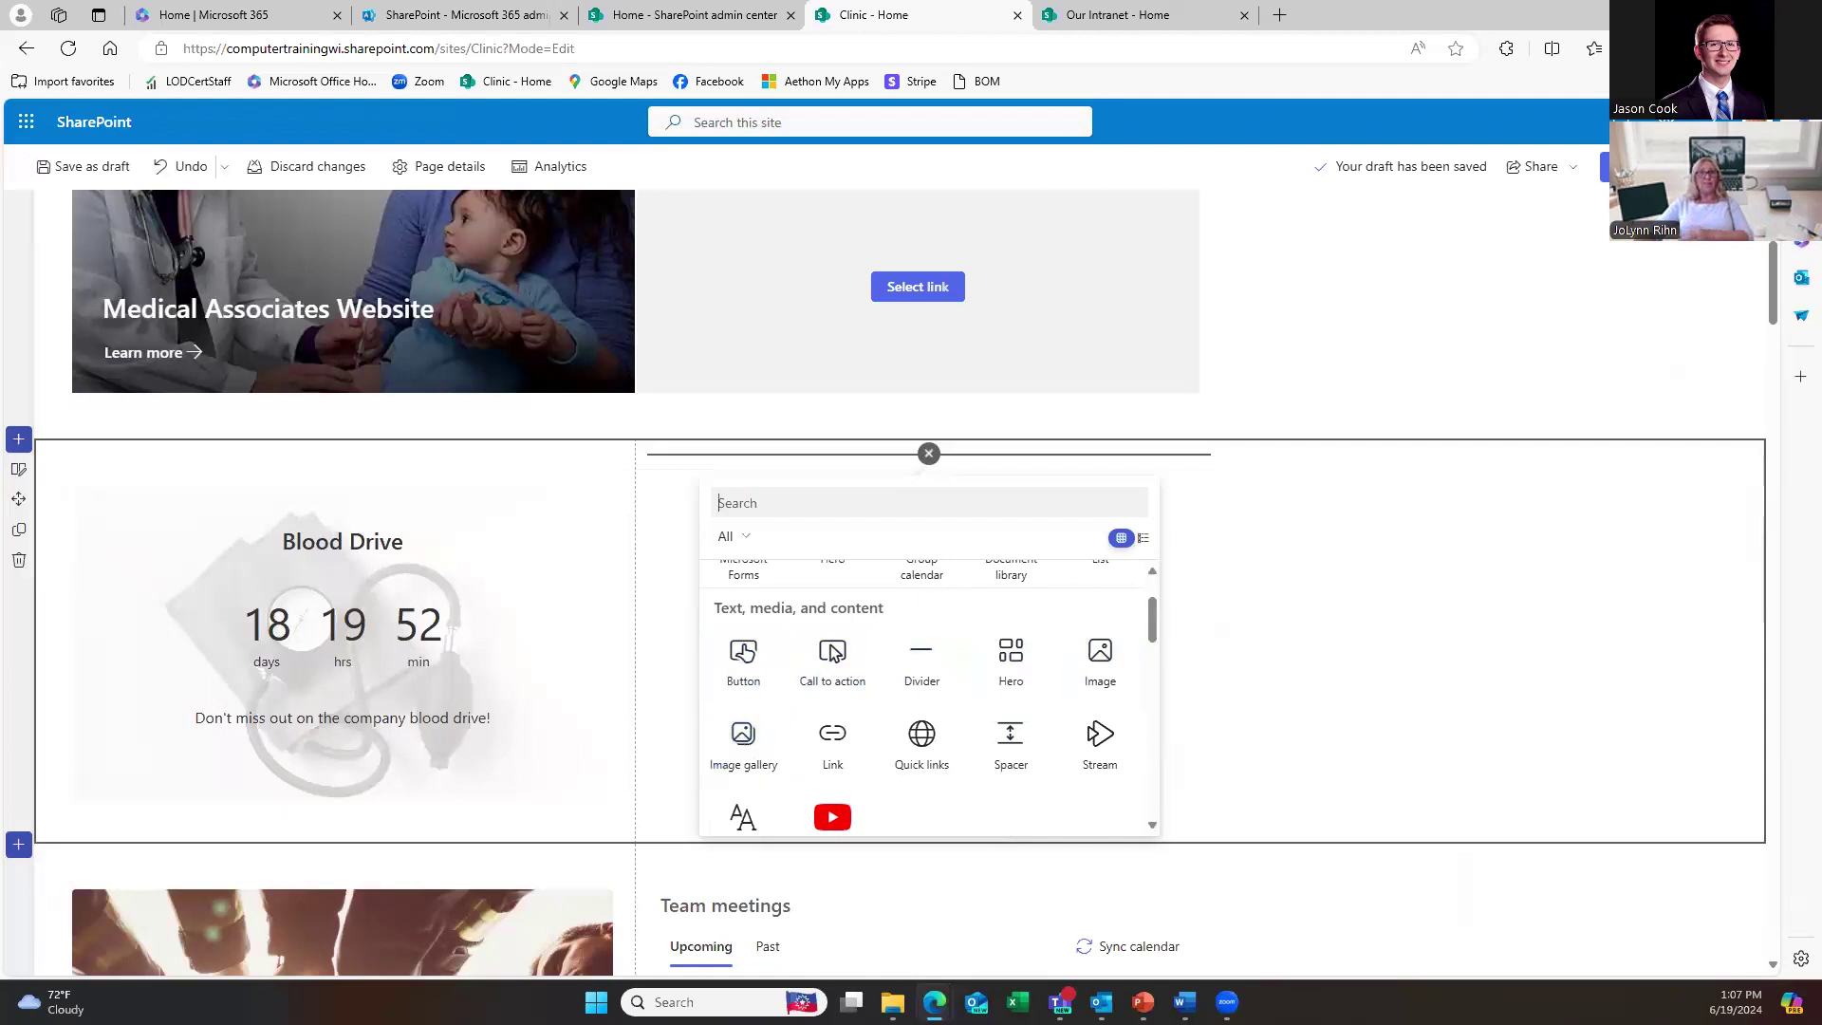
scroll(923, 664, "down", 2)
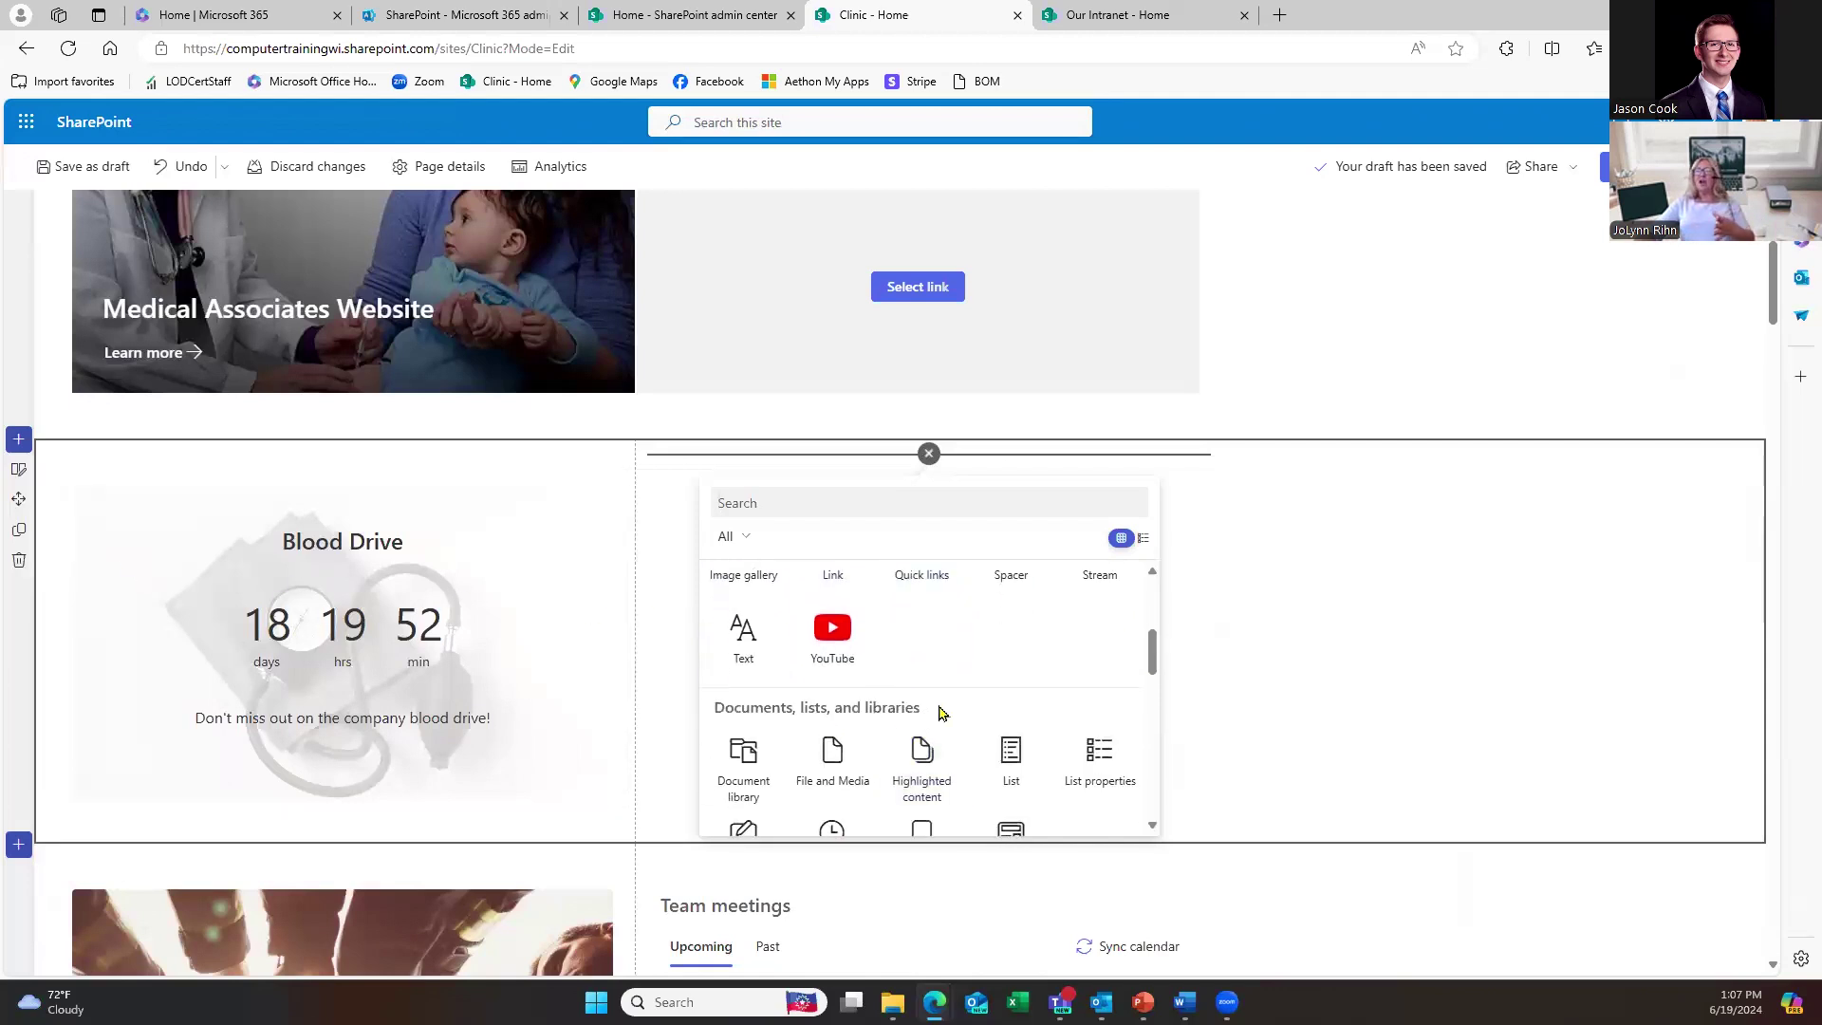
scroll(961, 689, "up", 1)
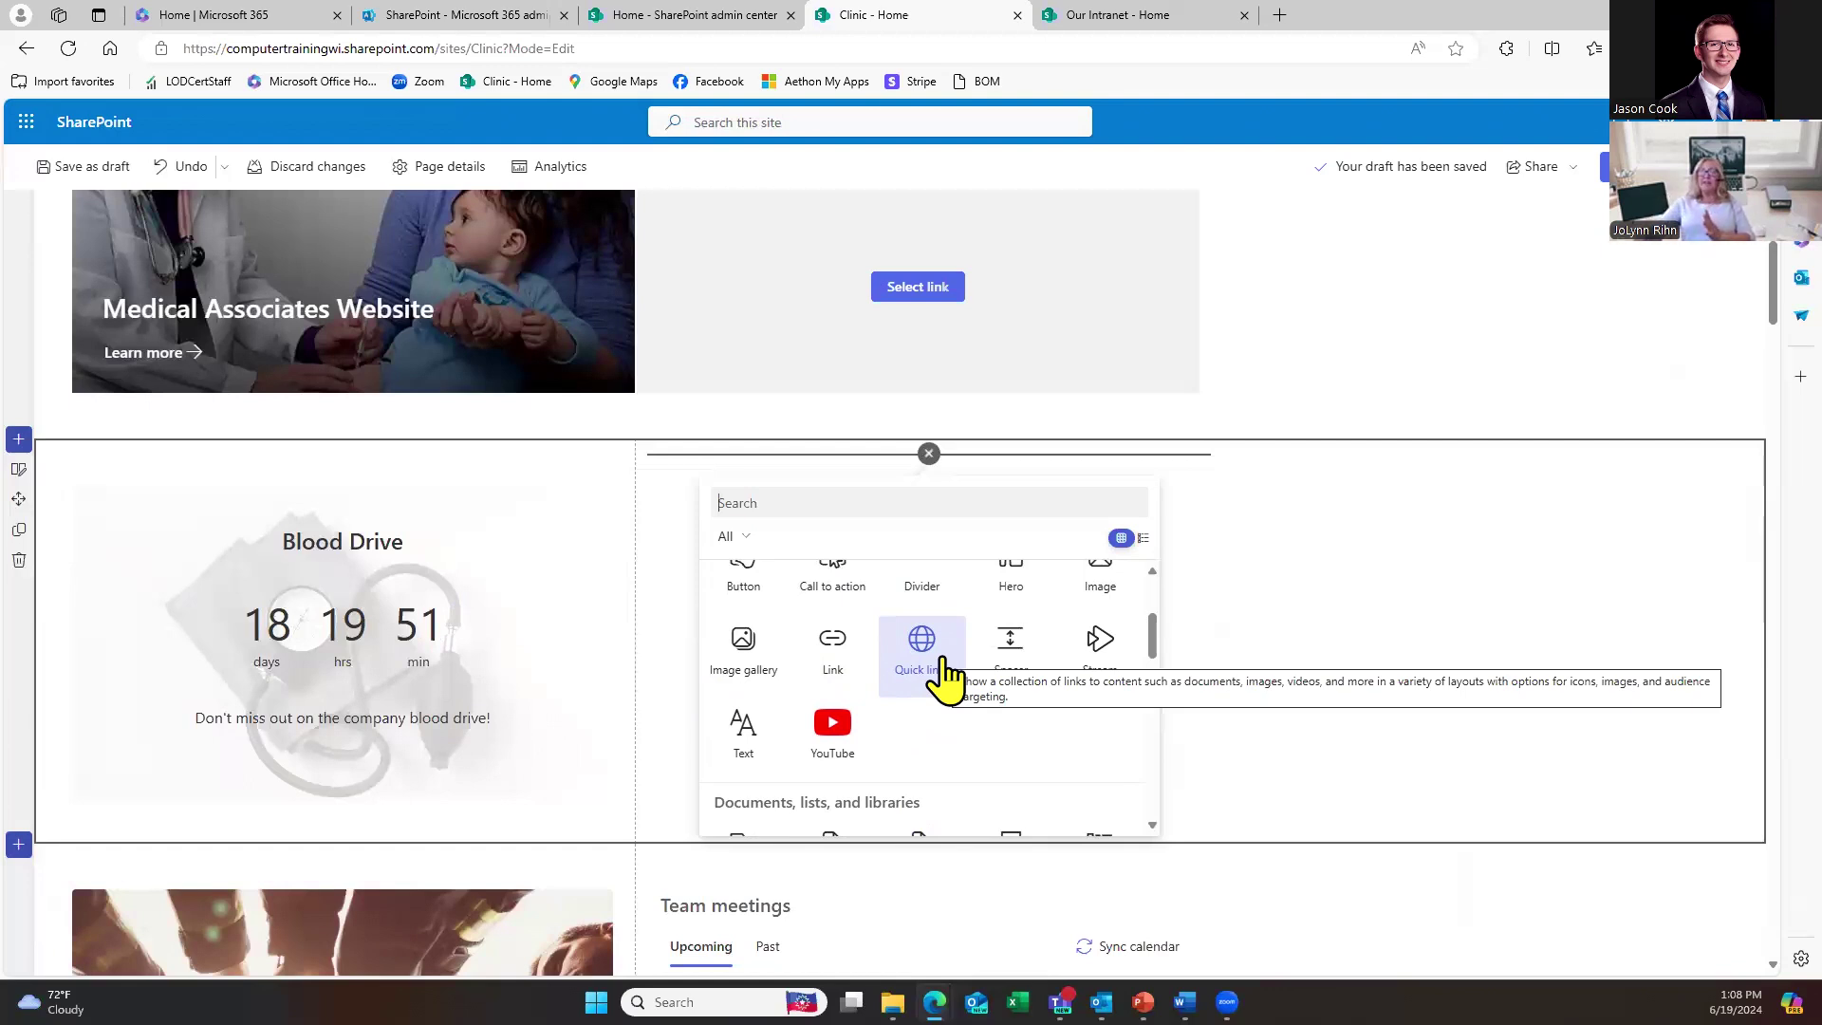
left_click(945, 672)
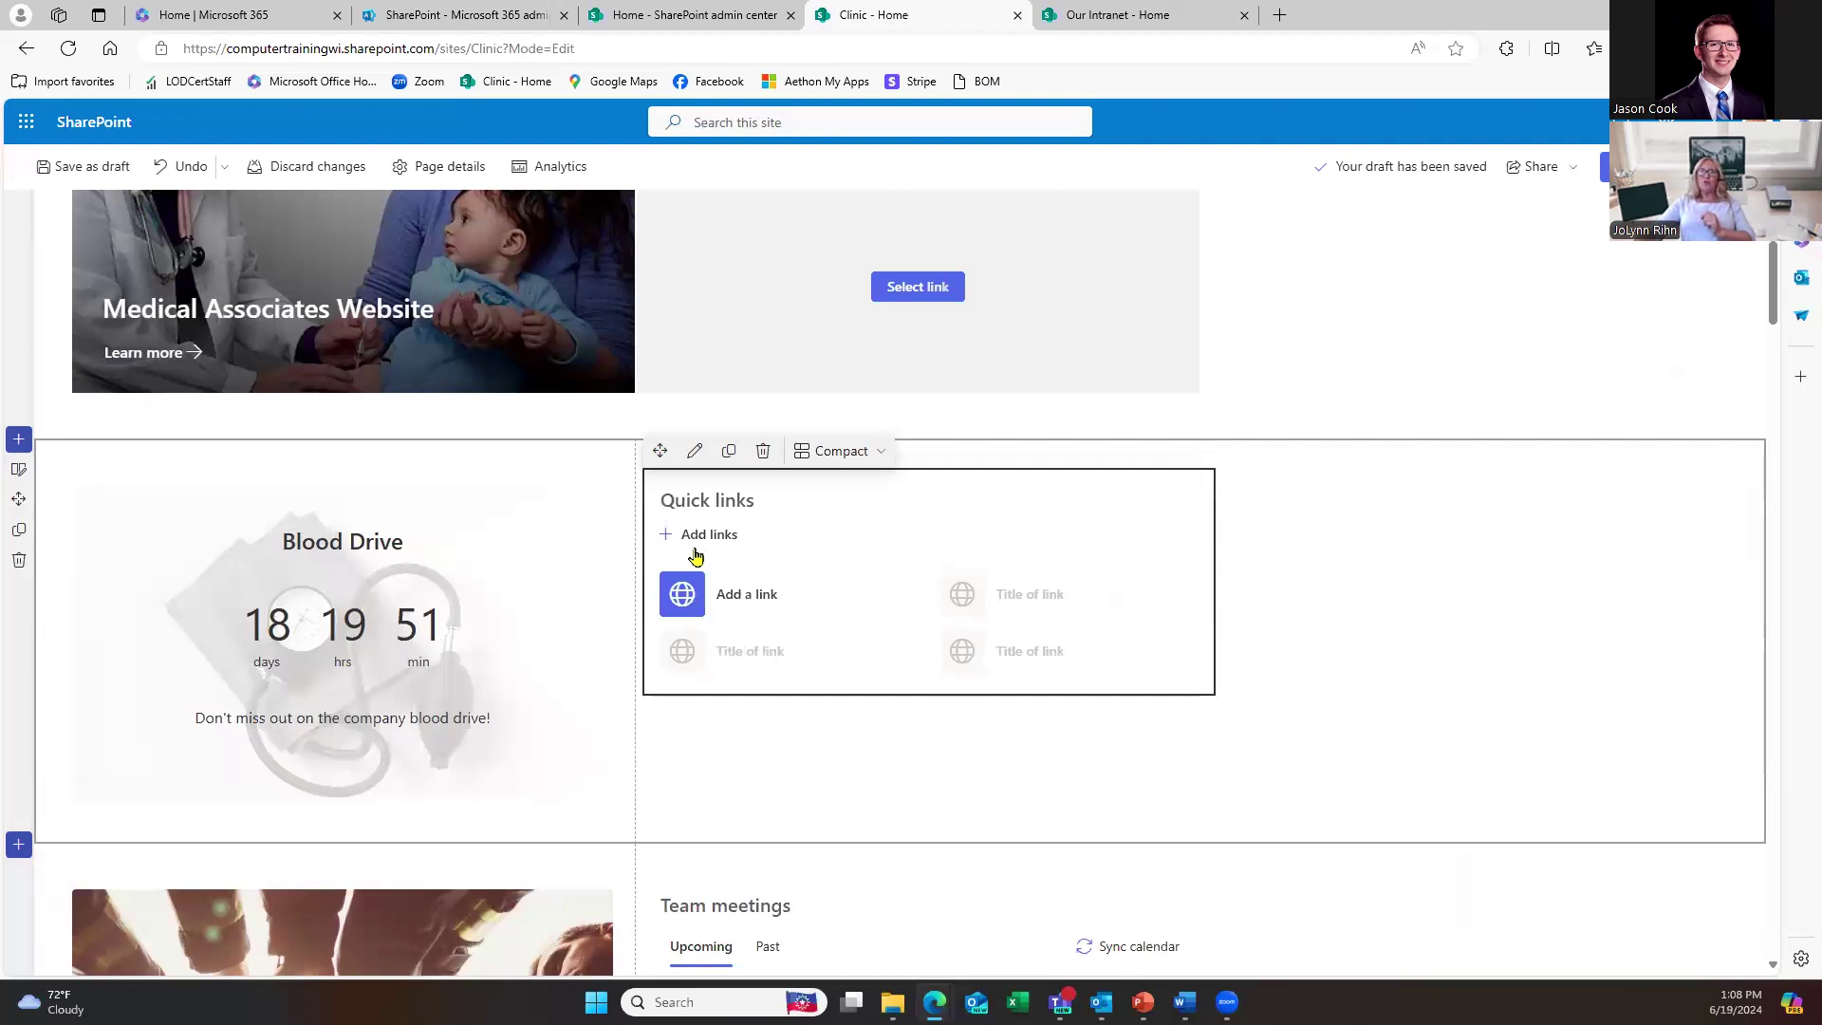
left_click(726, 600)
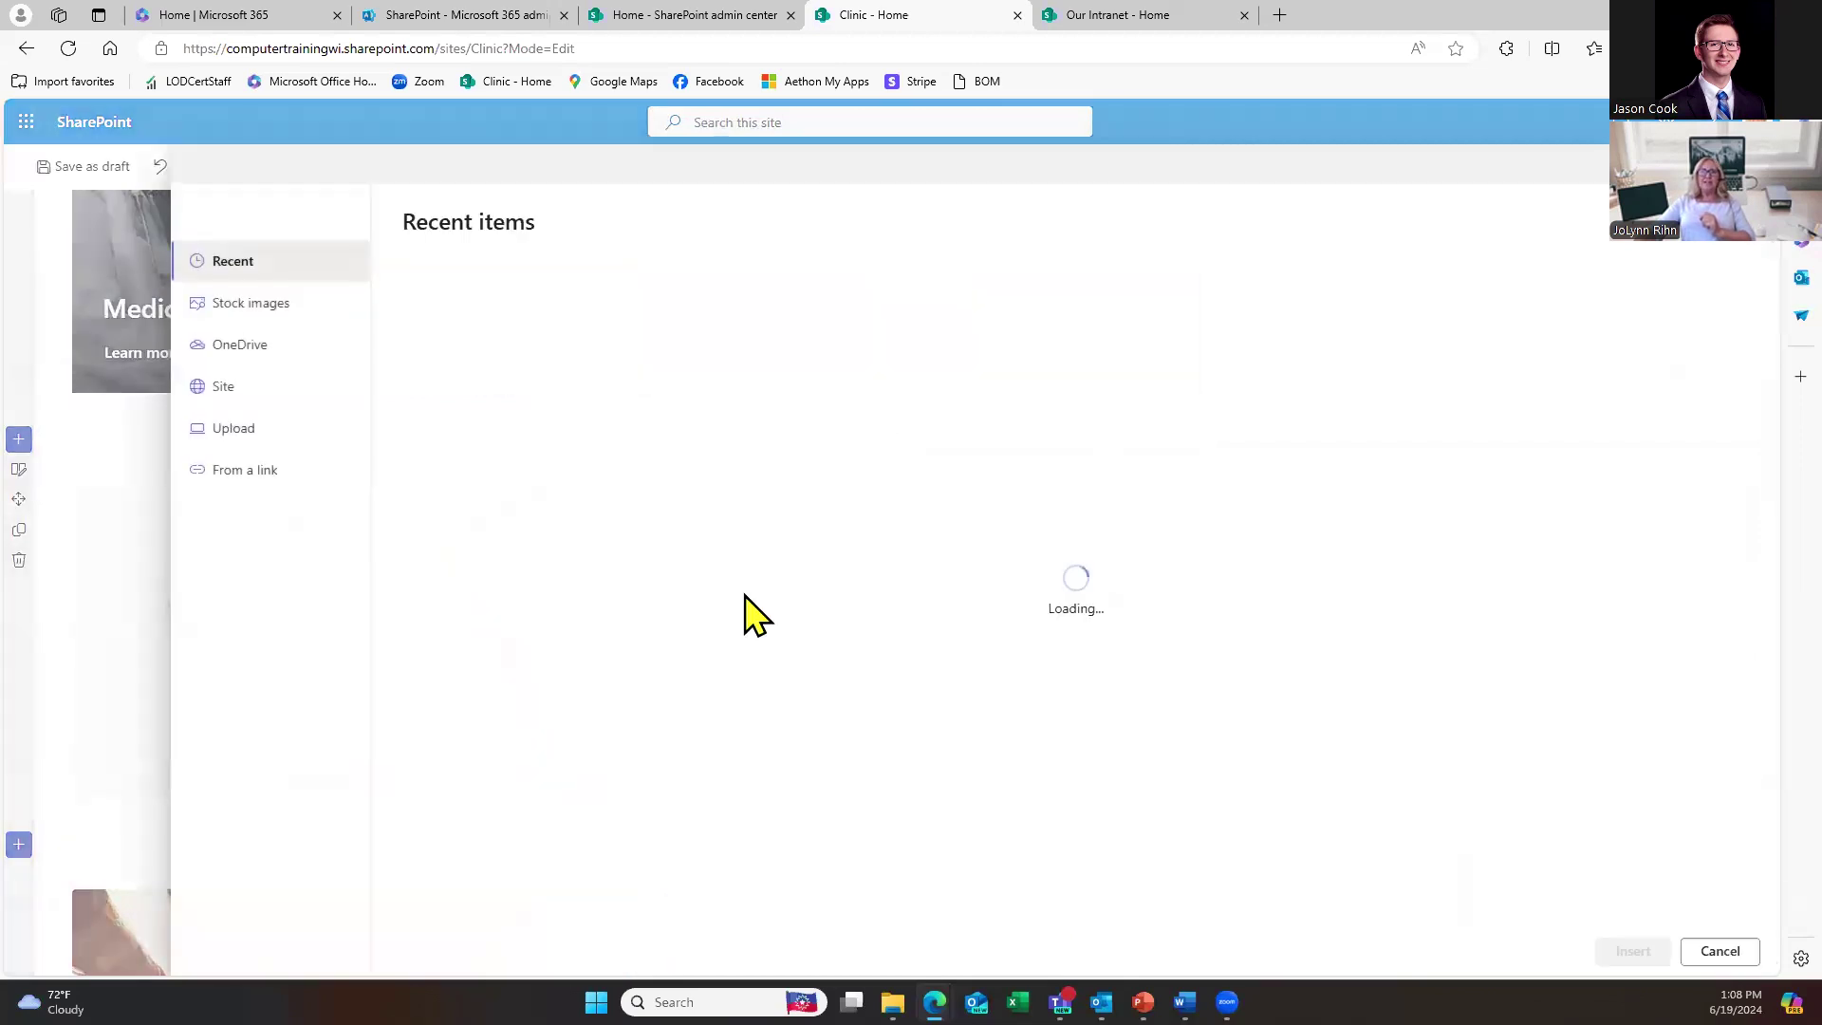
left_click(302, 482)
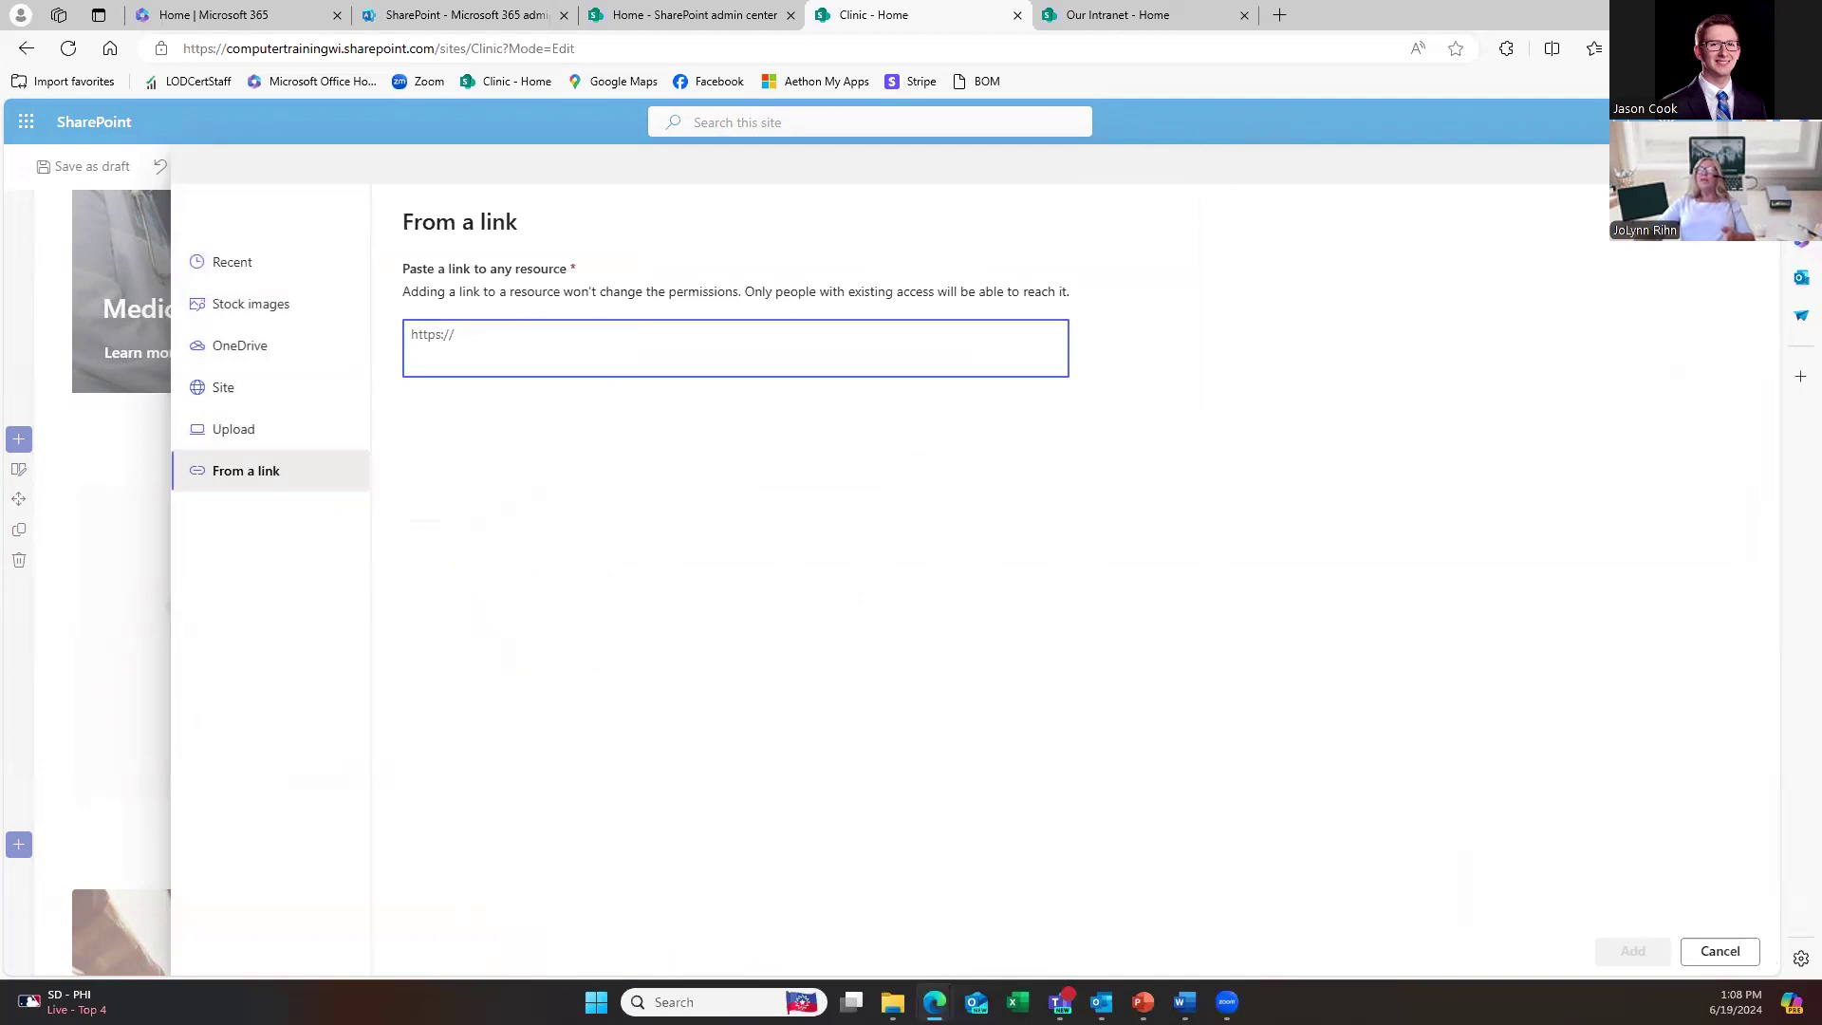
left_click(484, 178)
left_click(26, 48)
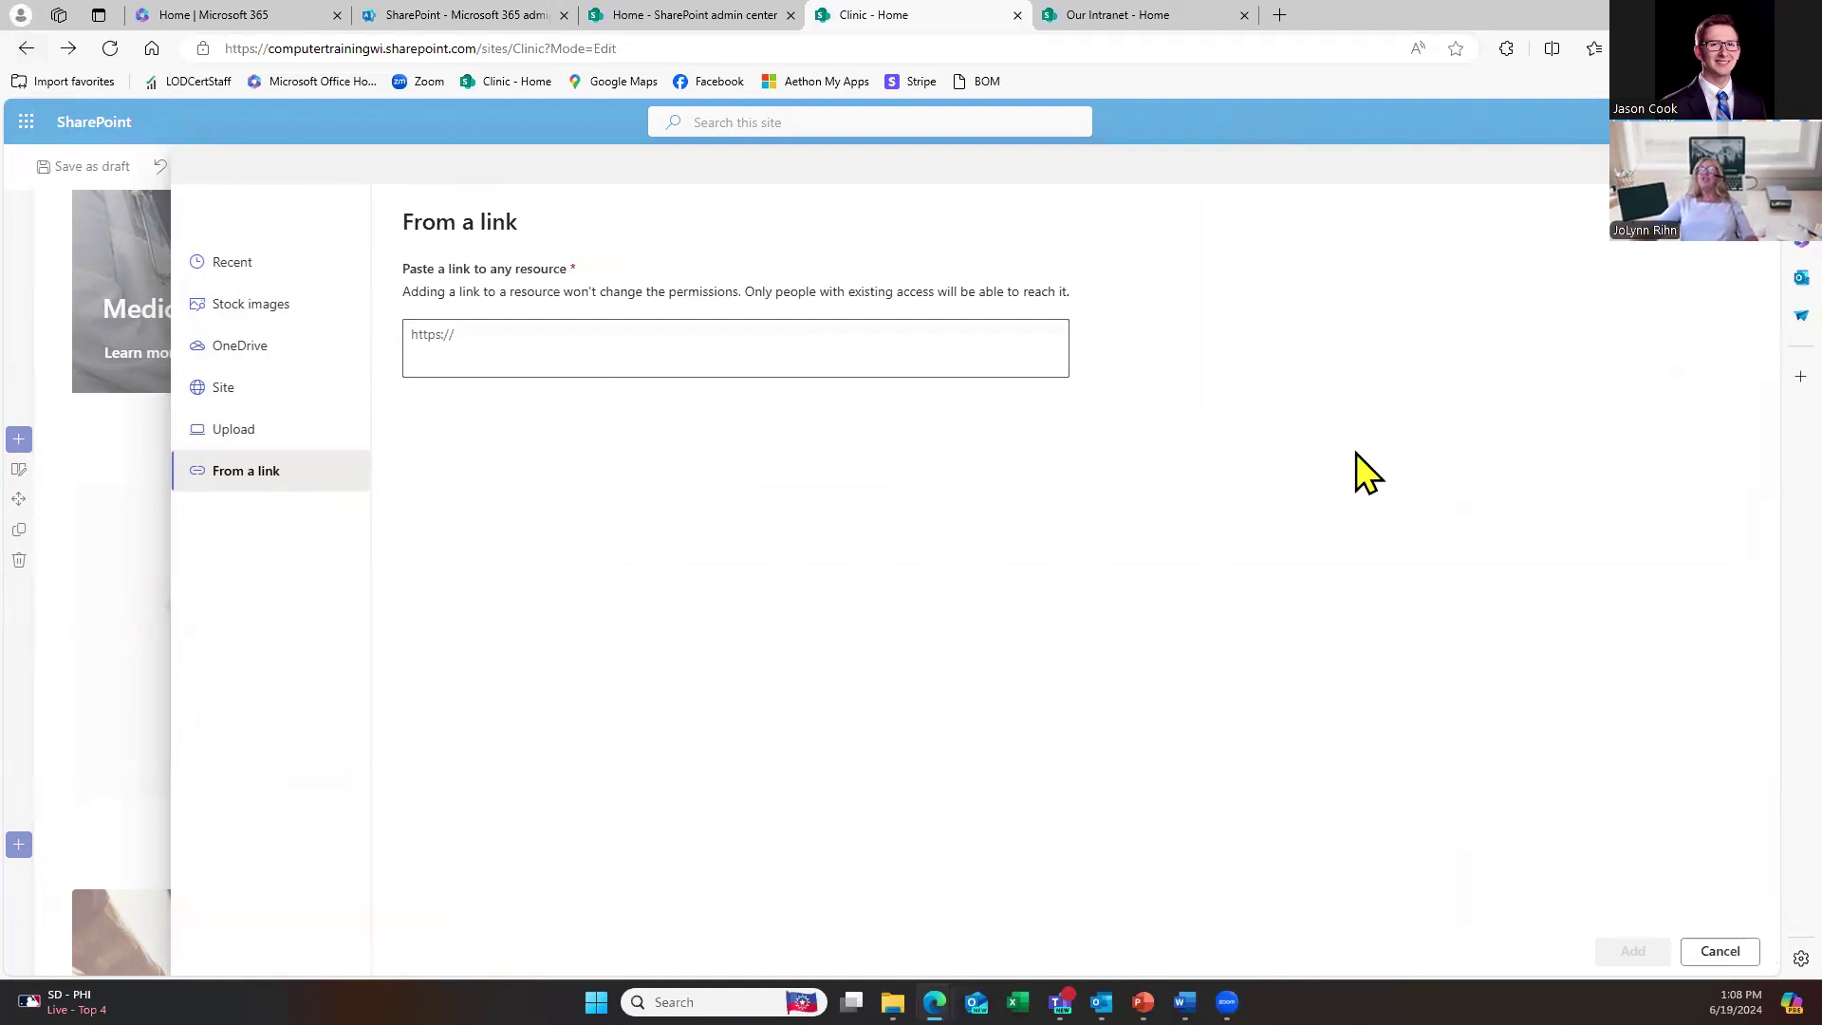
left_click(493, 353)
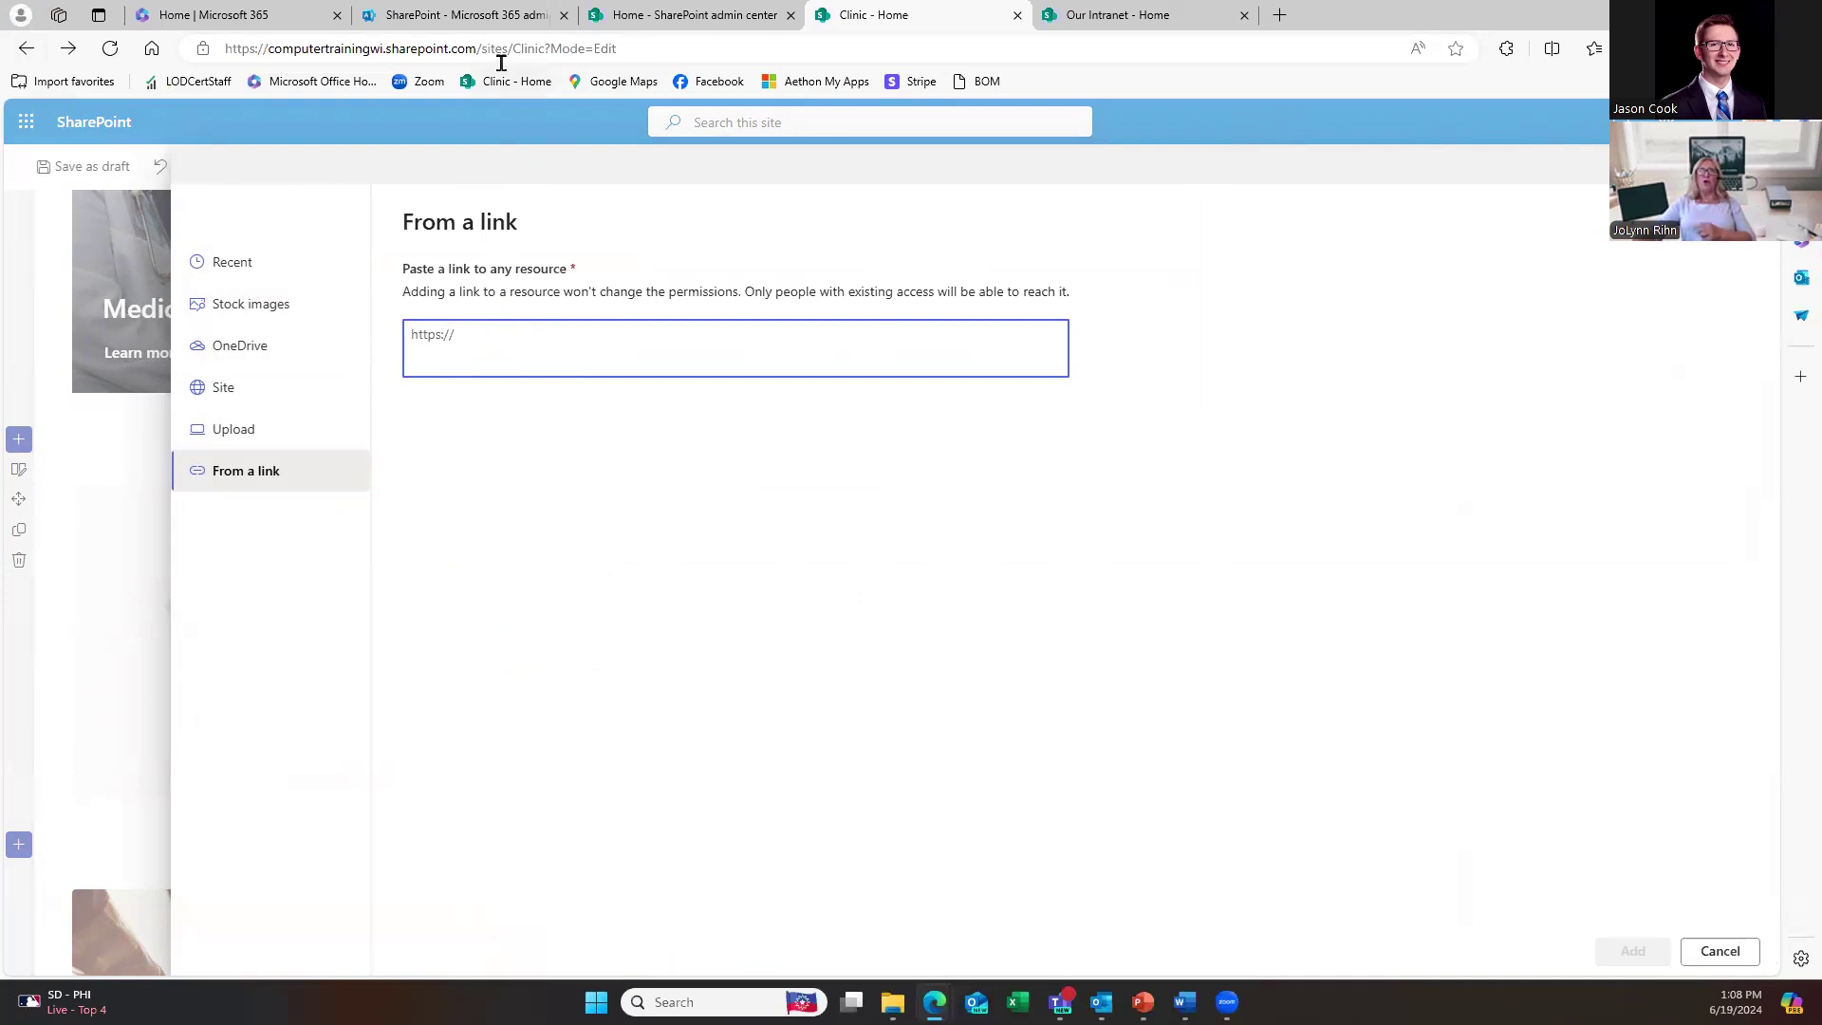
left_click(1140, 21)
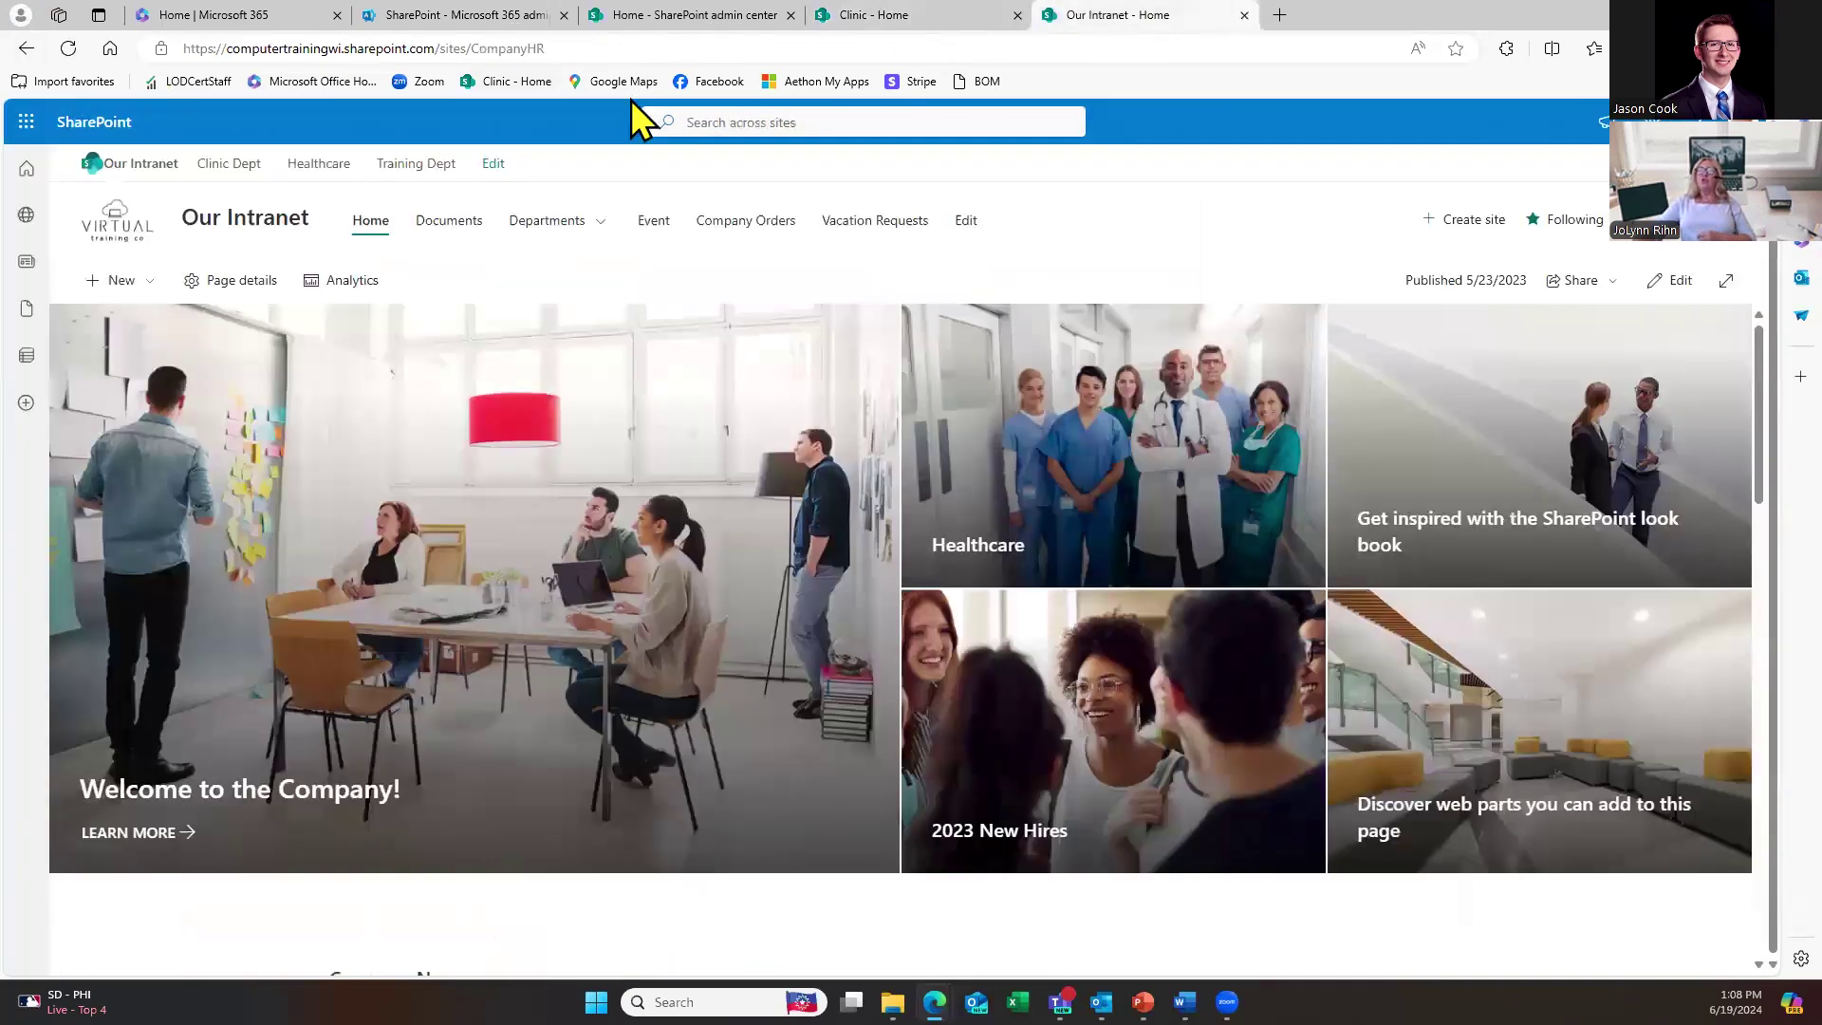
left_click(329, 48)
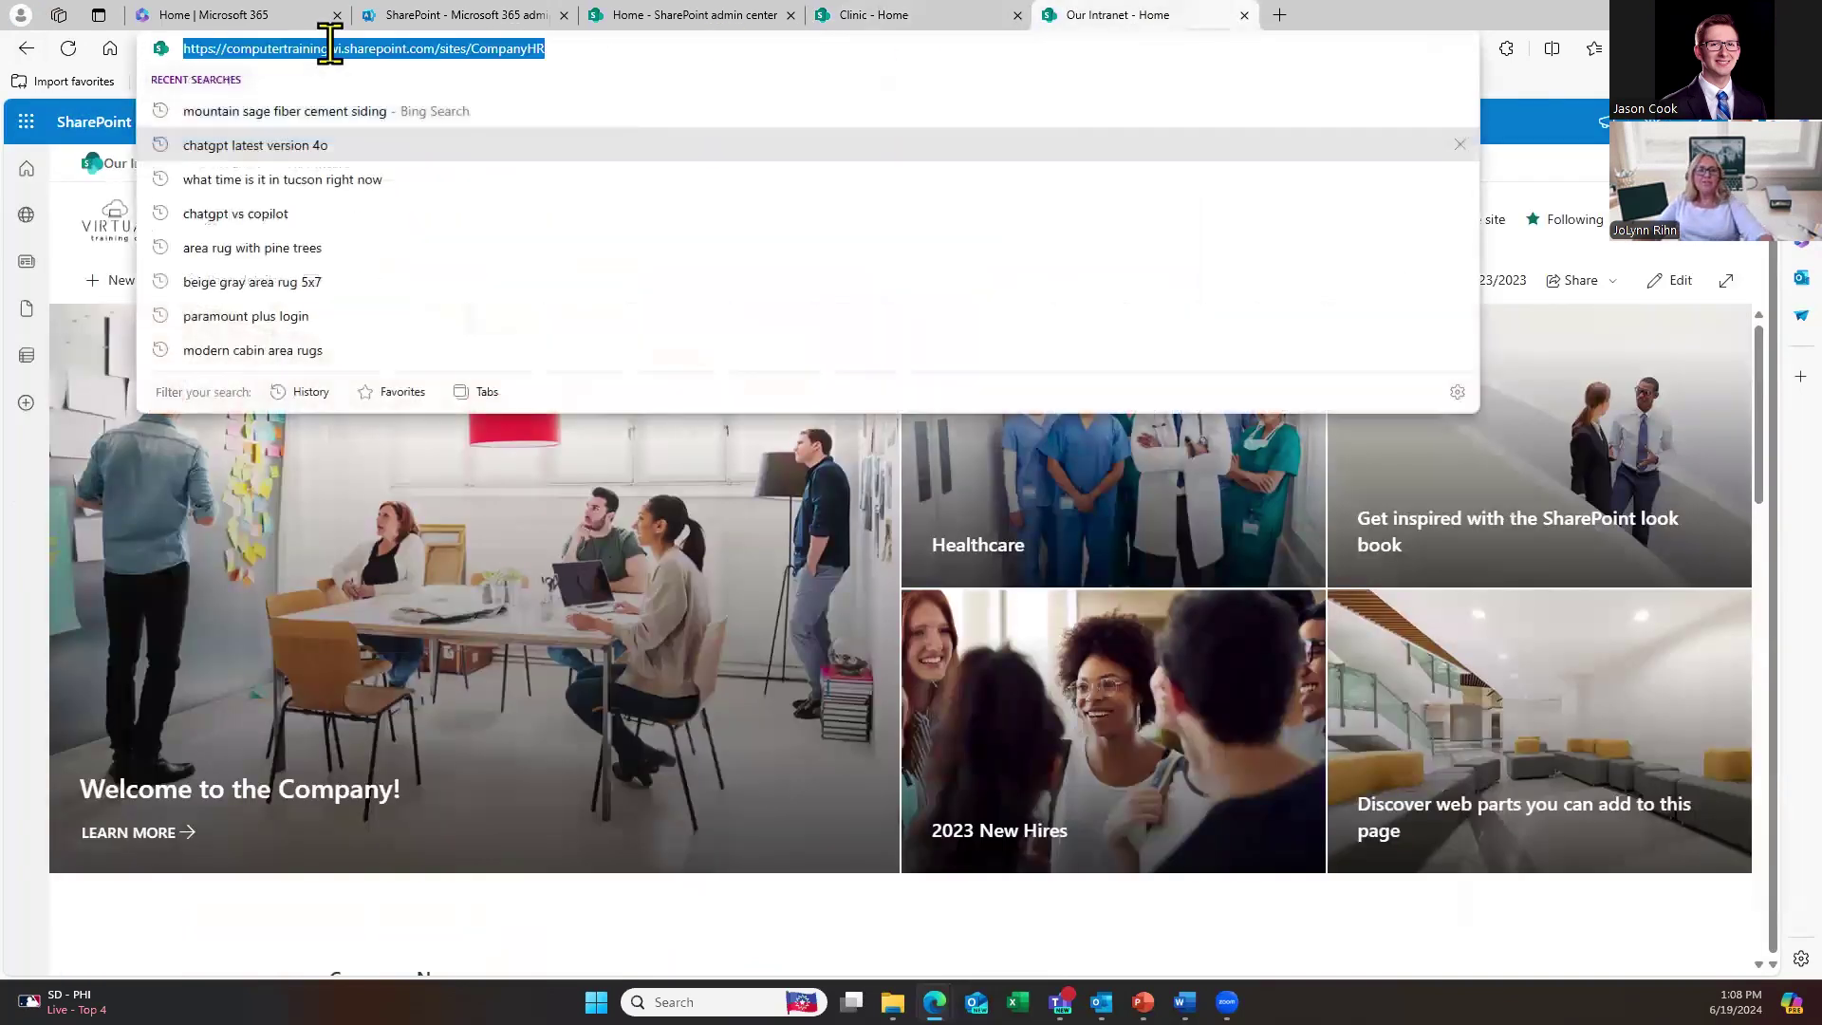
left_click(931, 19)
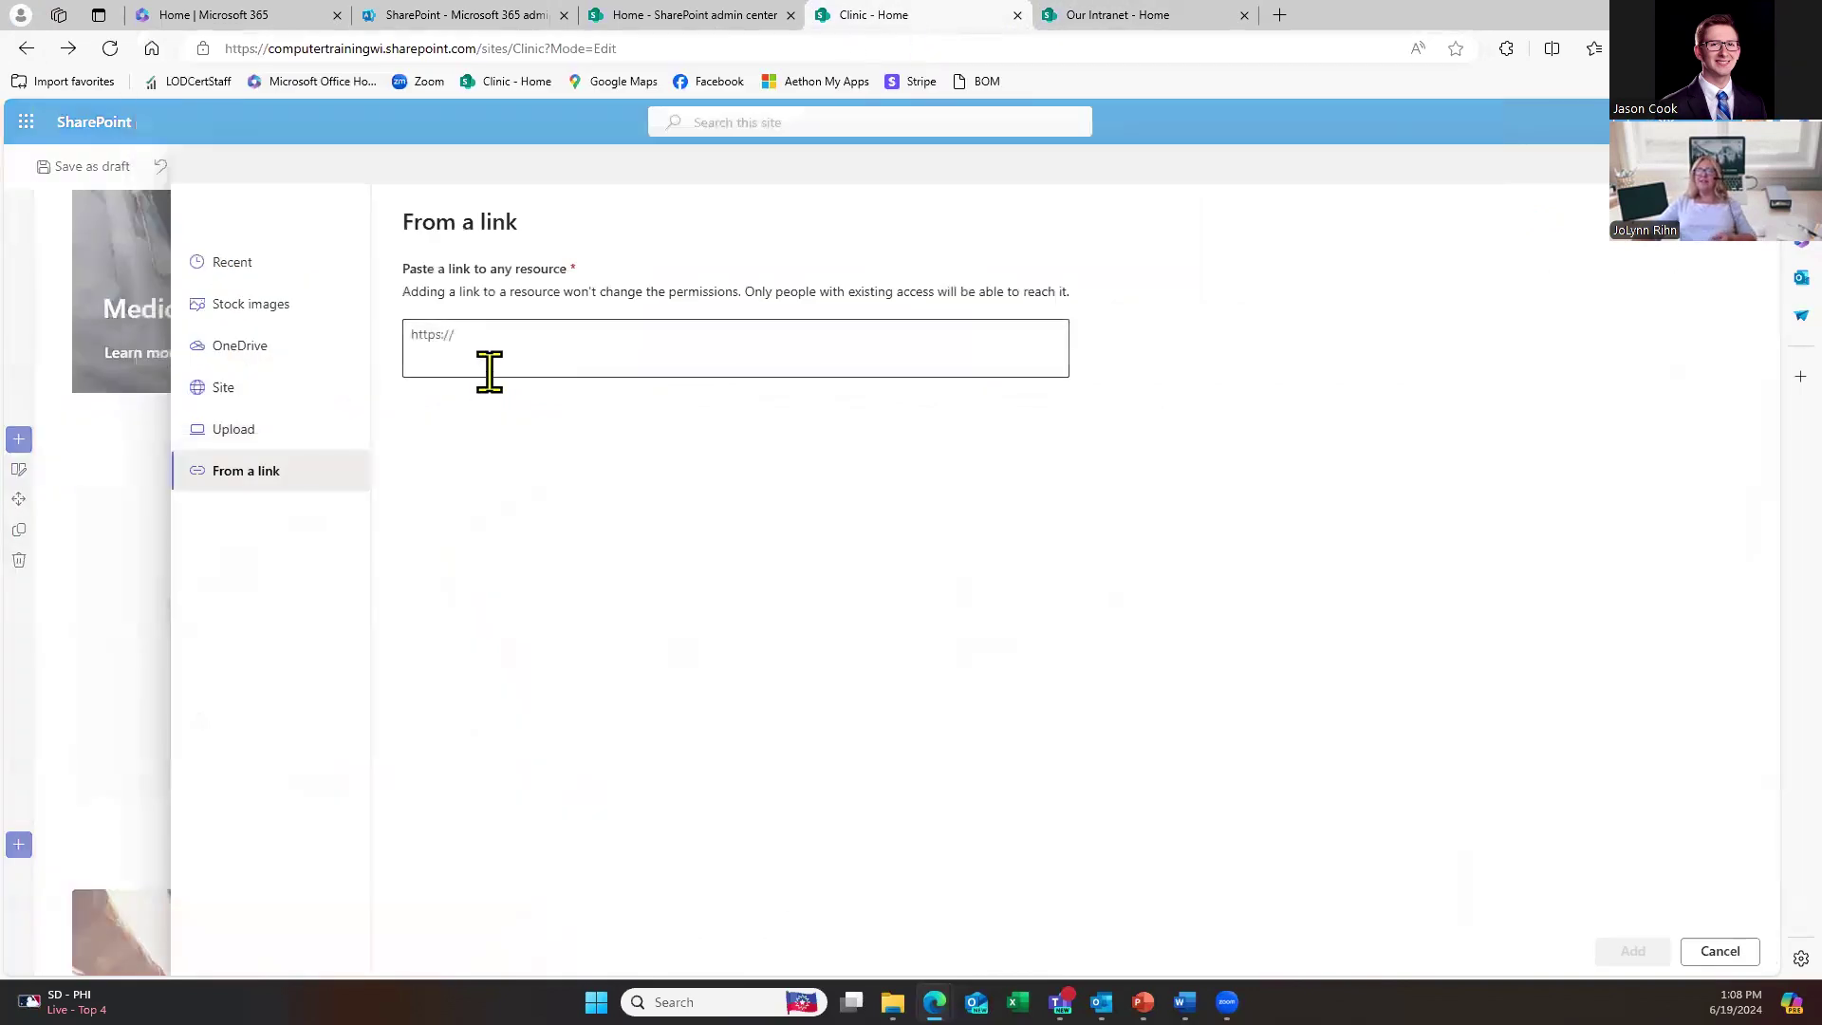
left_click(458, 334)
type("https://computertrainingwi.sharepoint.com/sites/CompanyHR")
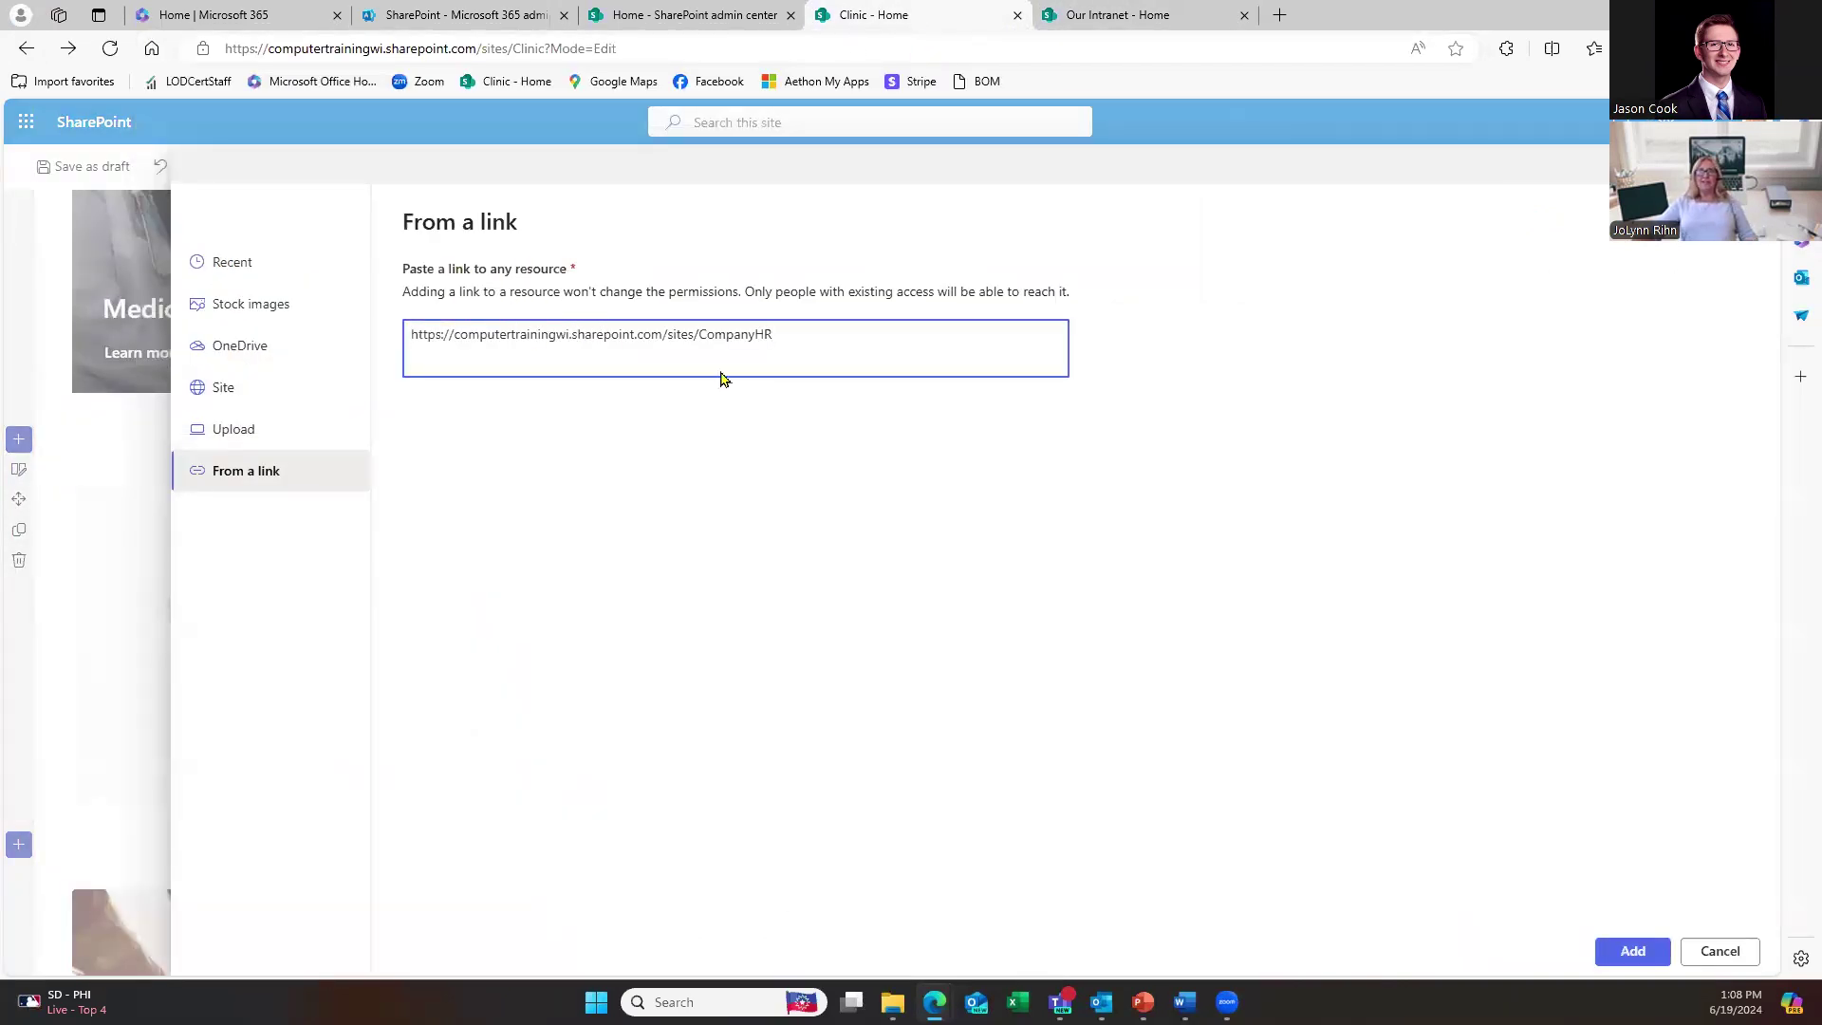
left_click(1633, 952)
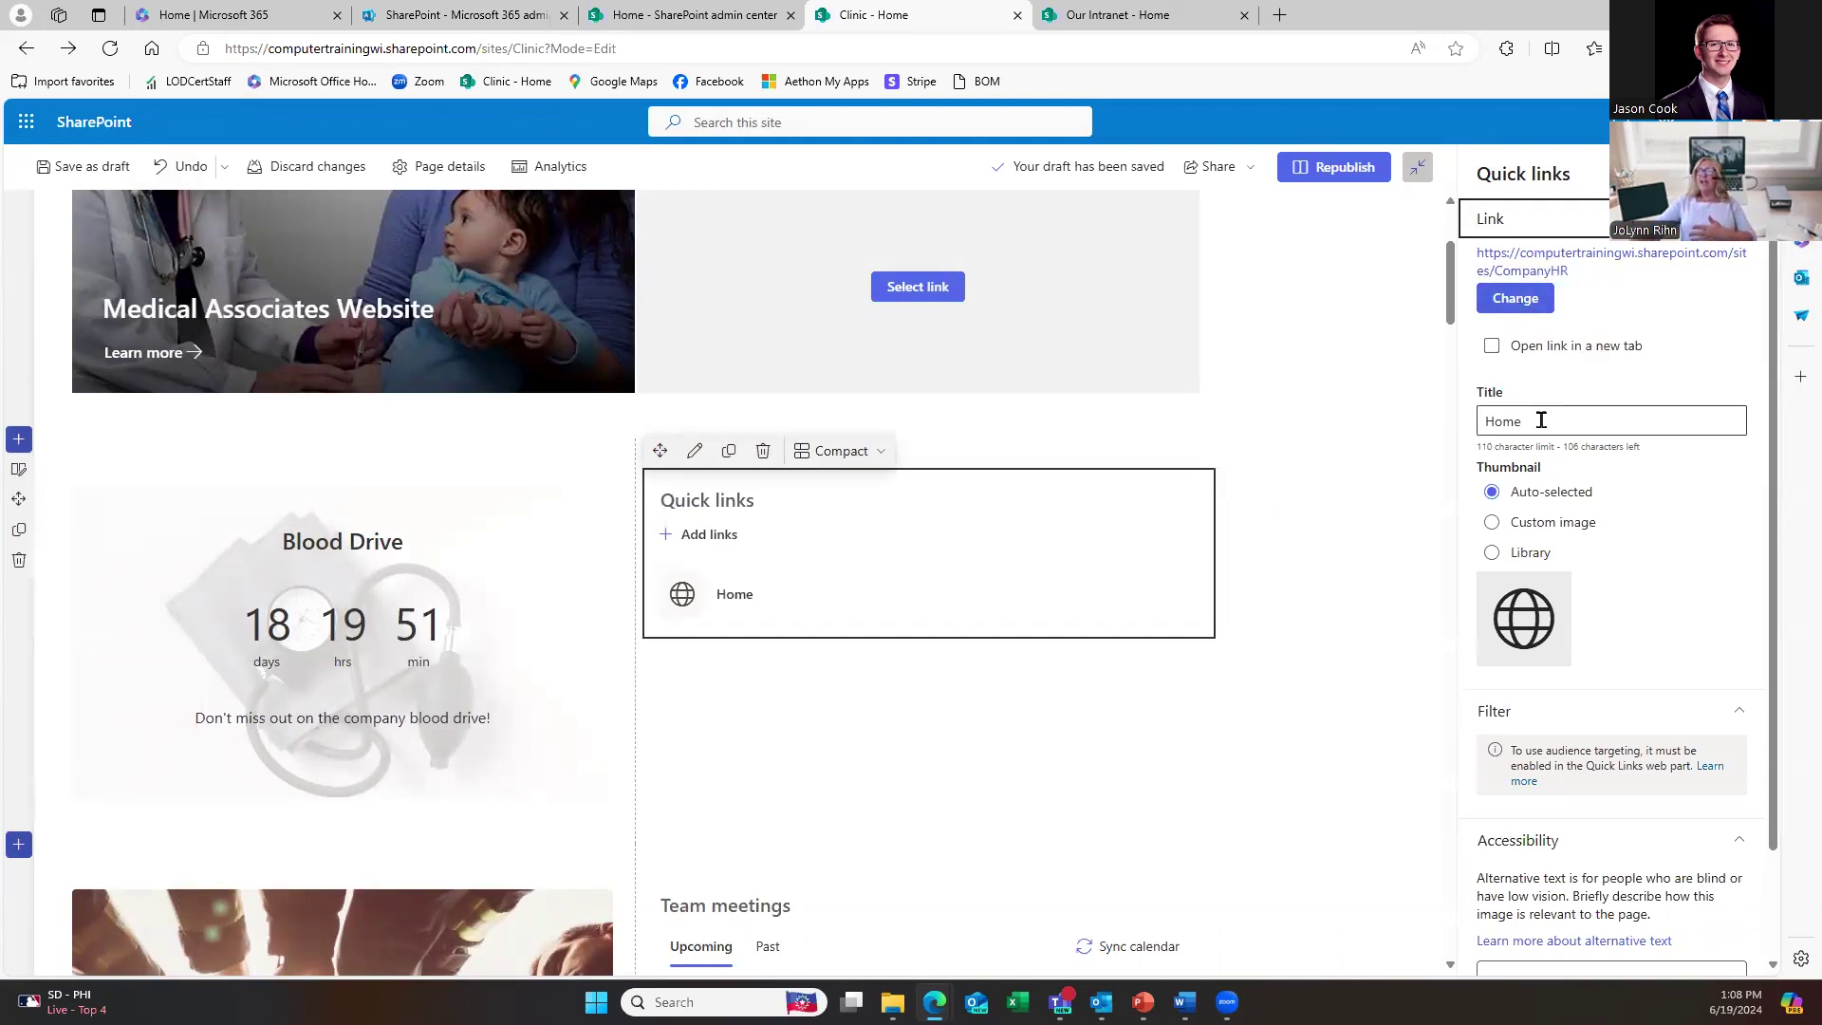
Step: Change the new quick link's title to Easy Navigation and close its properties
left_click_drag(1541, 420, 1479, 429)
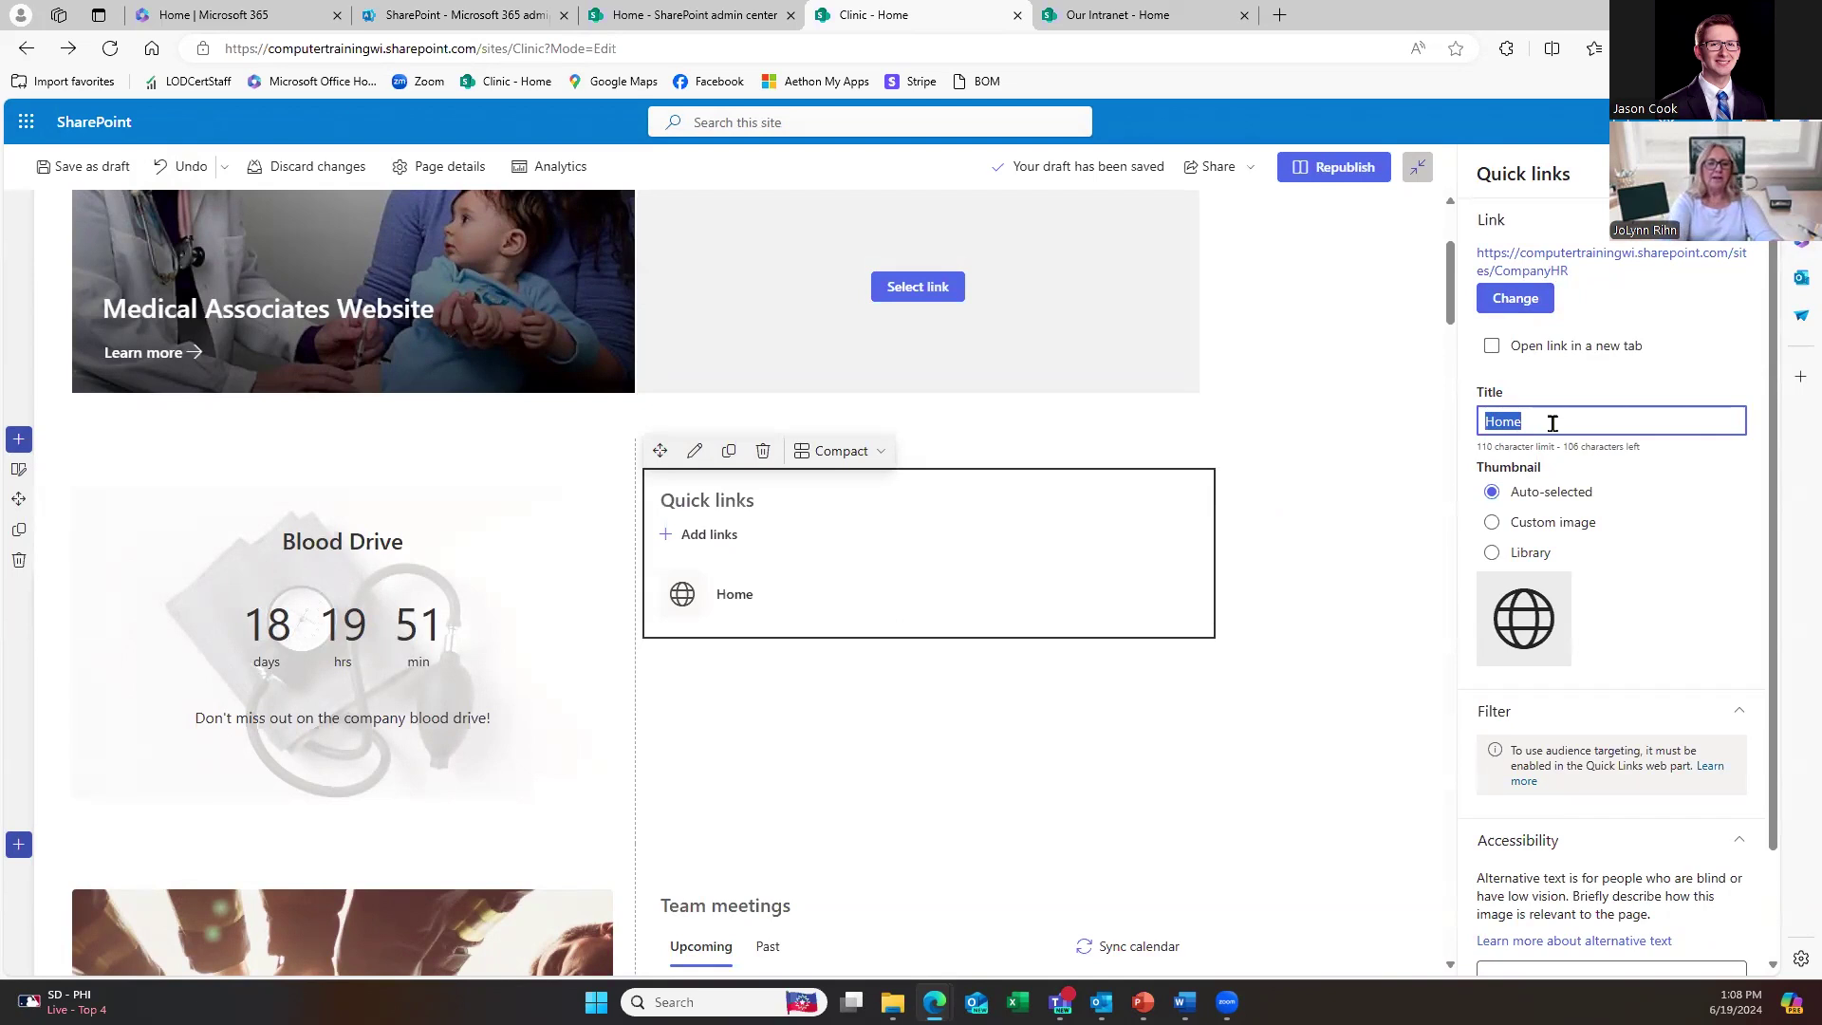
type("Easy Na")
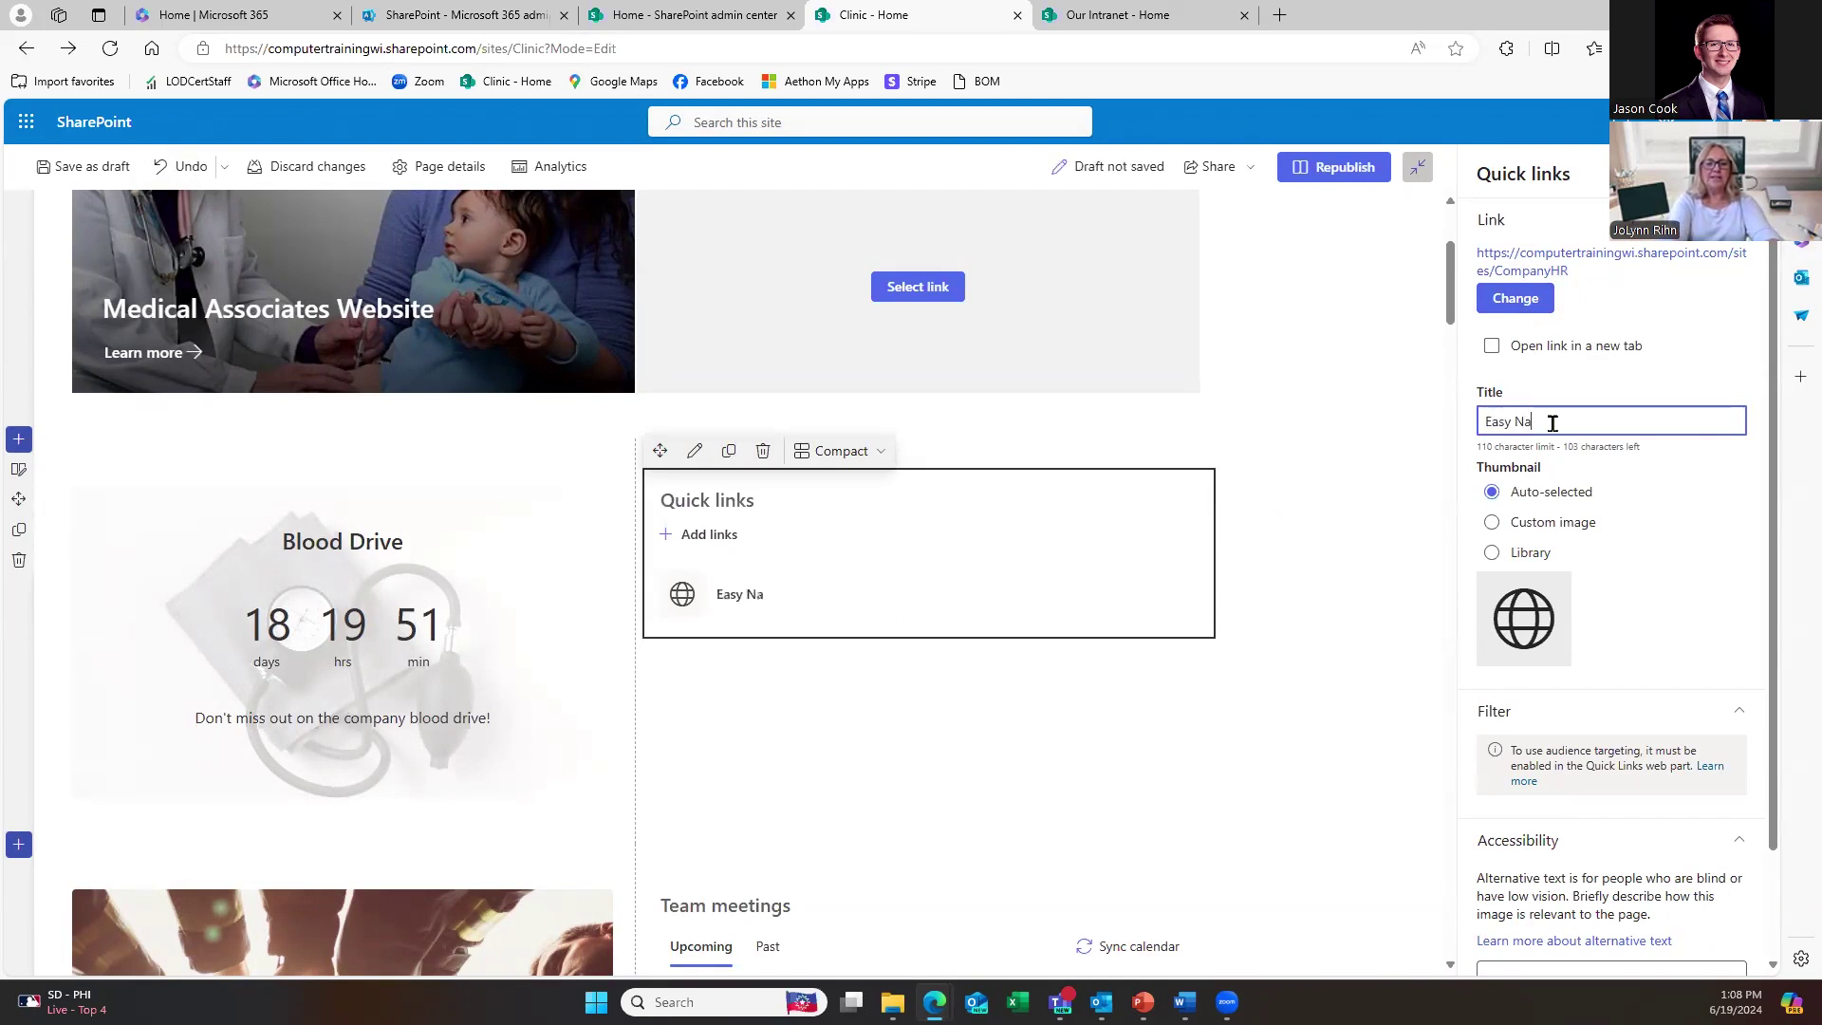
type("vigation")
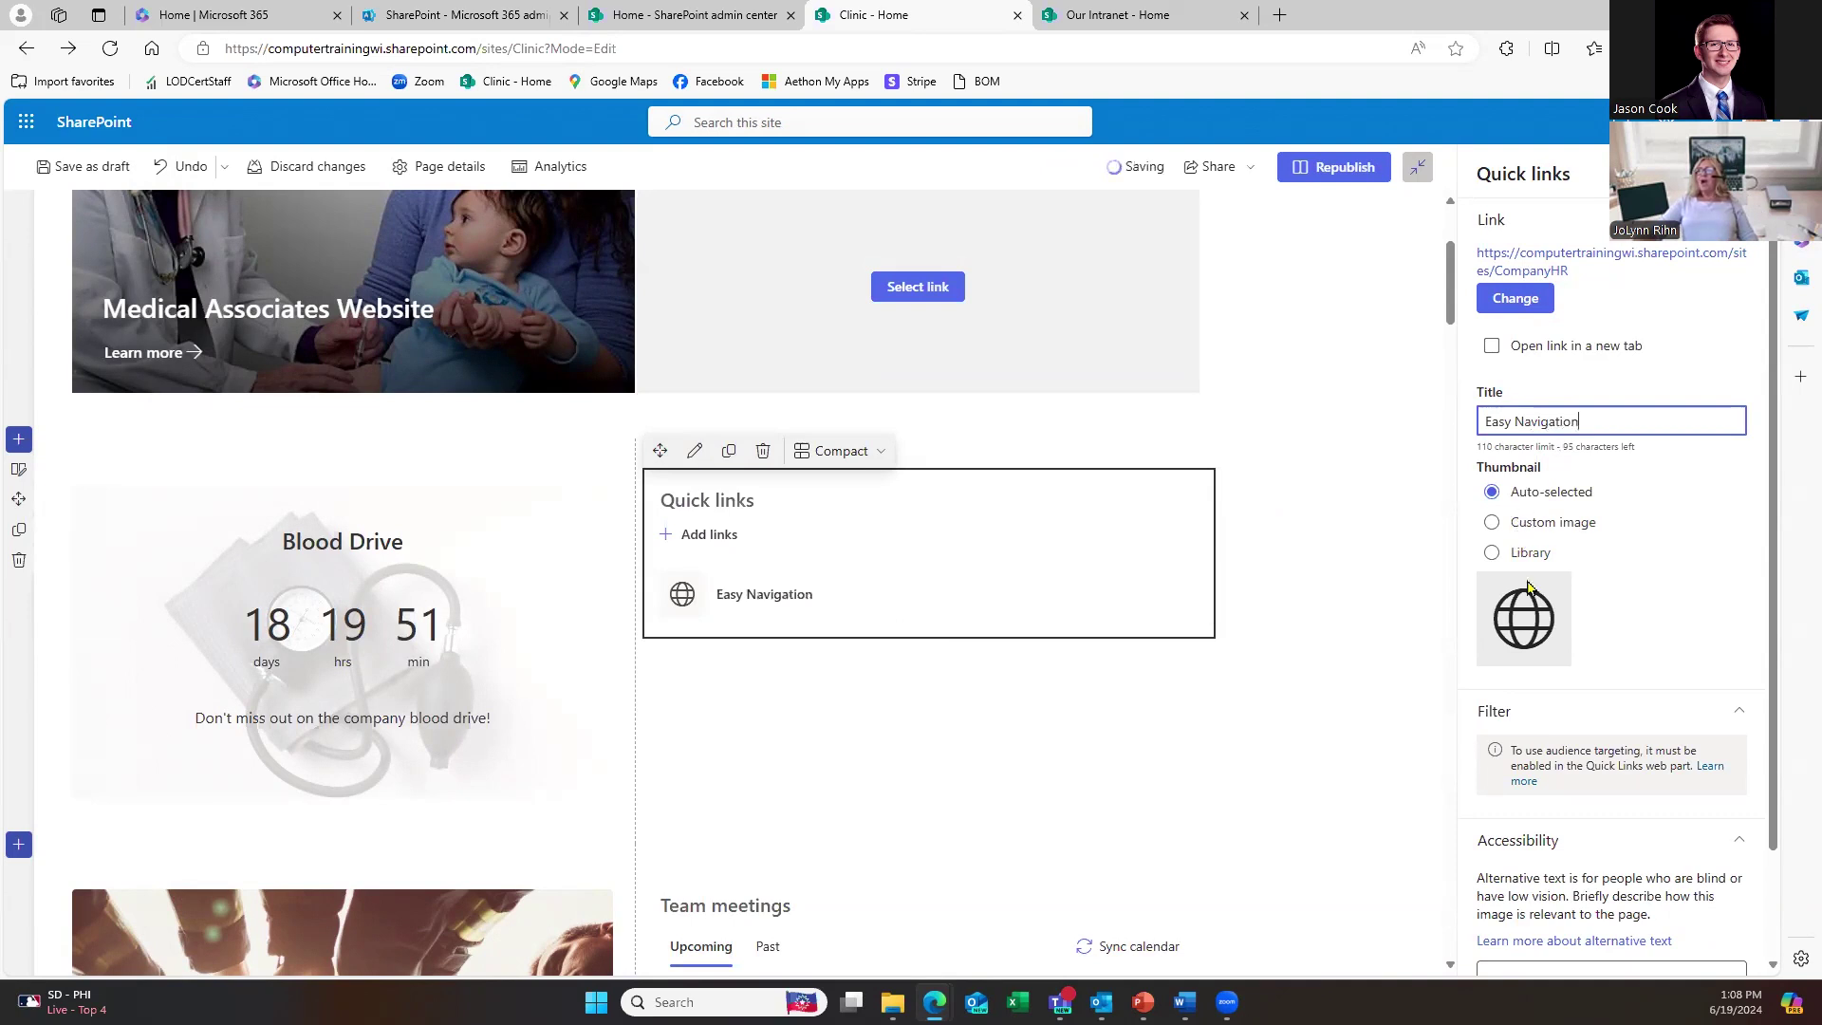
scroll(1625, 693, "down", 1)
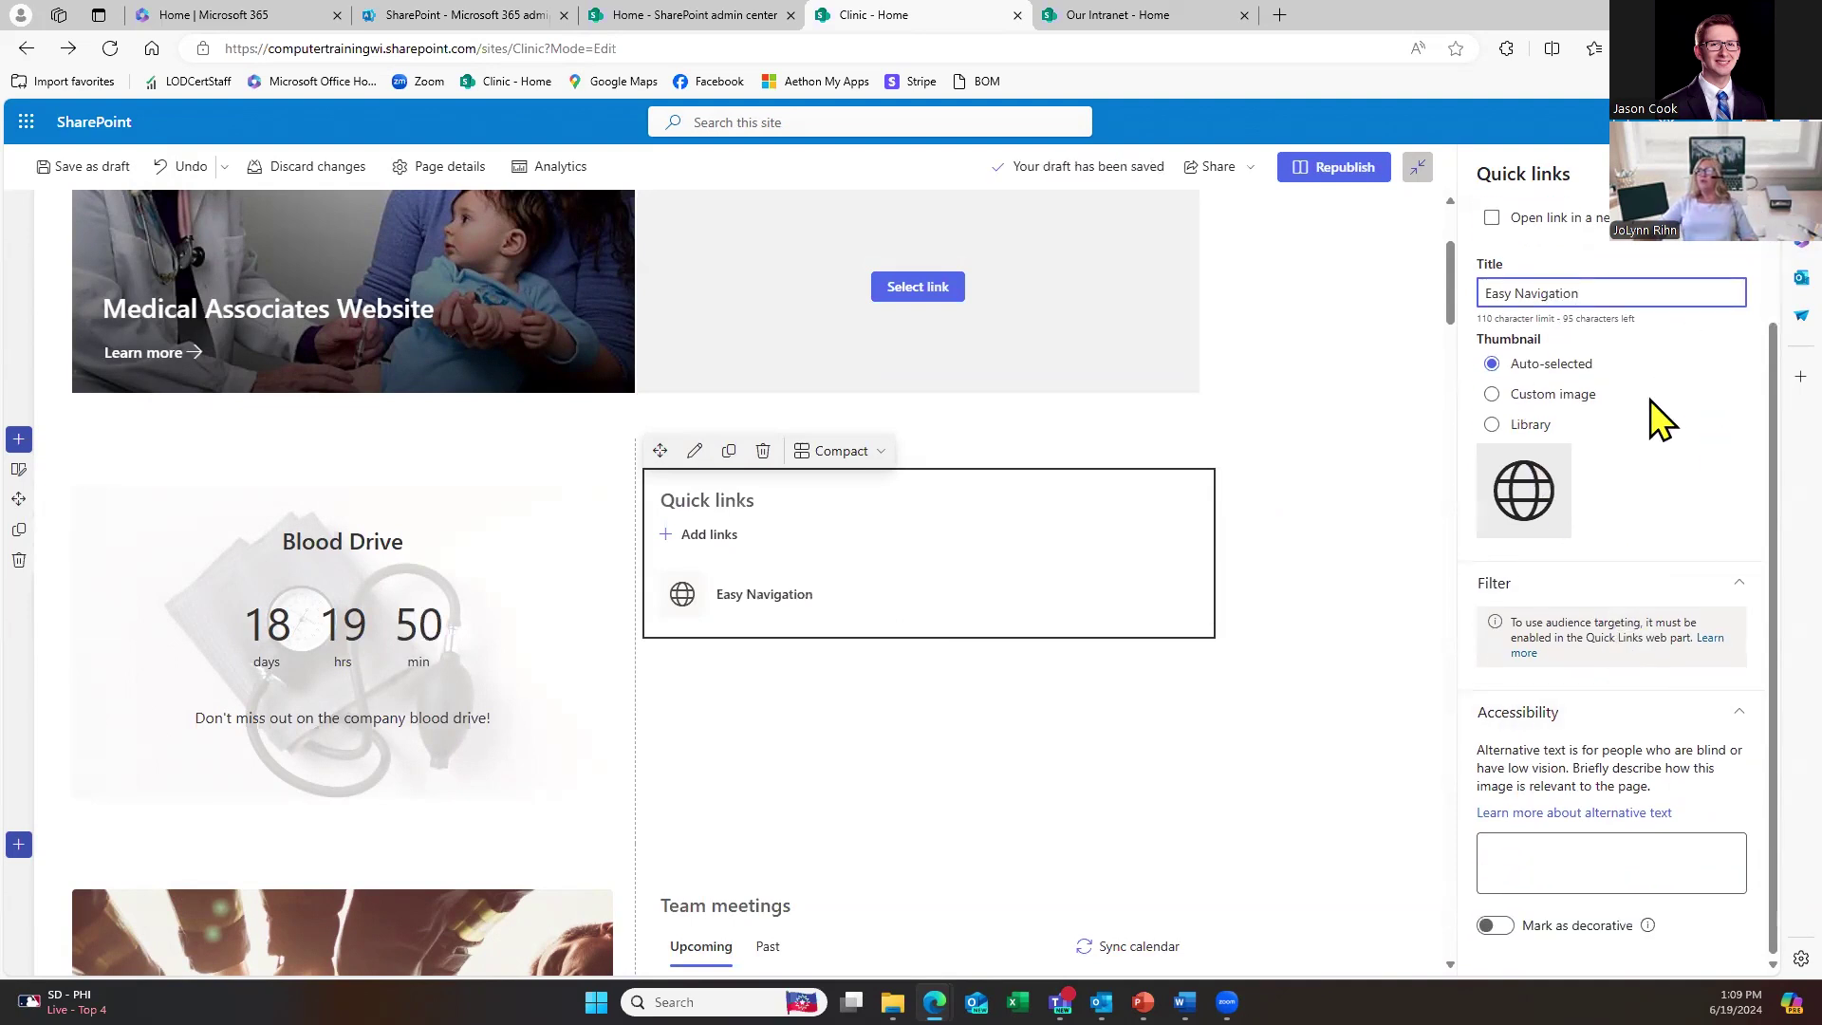
scroll(1660, 415, "up", 1)
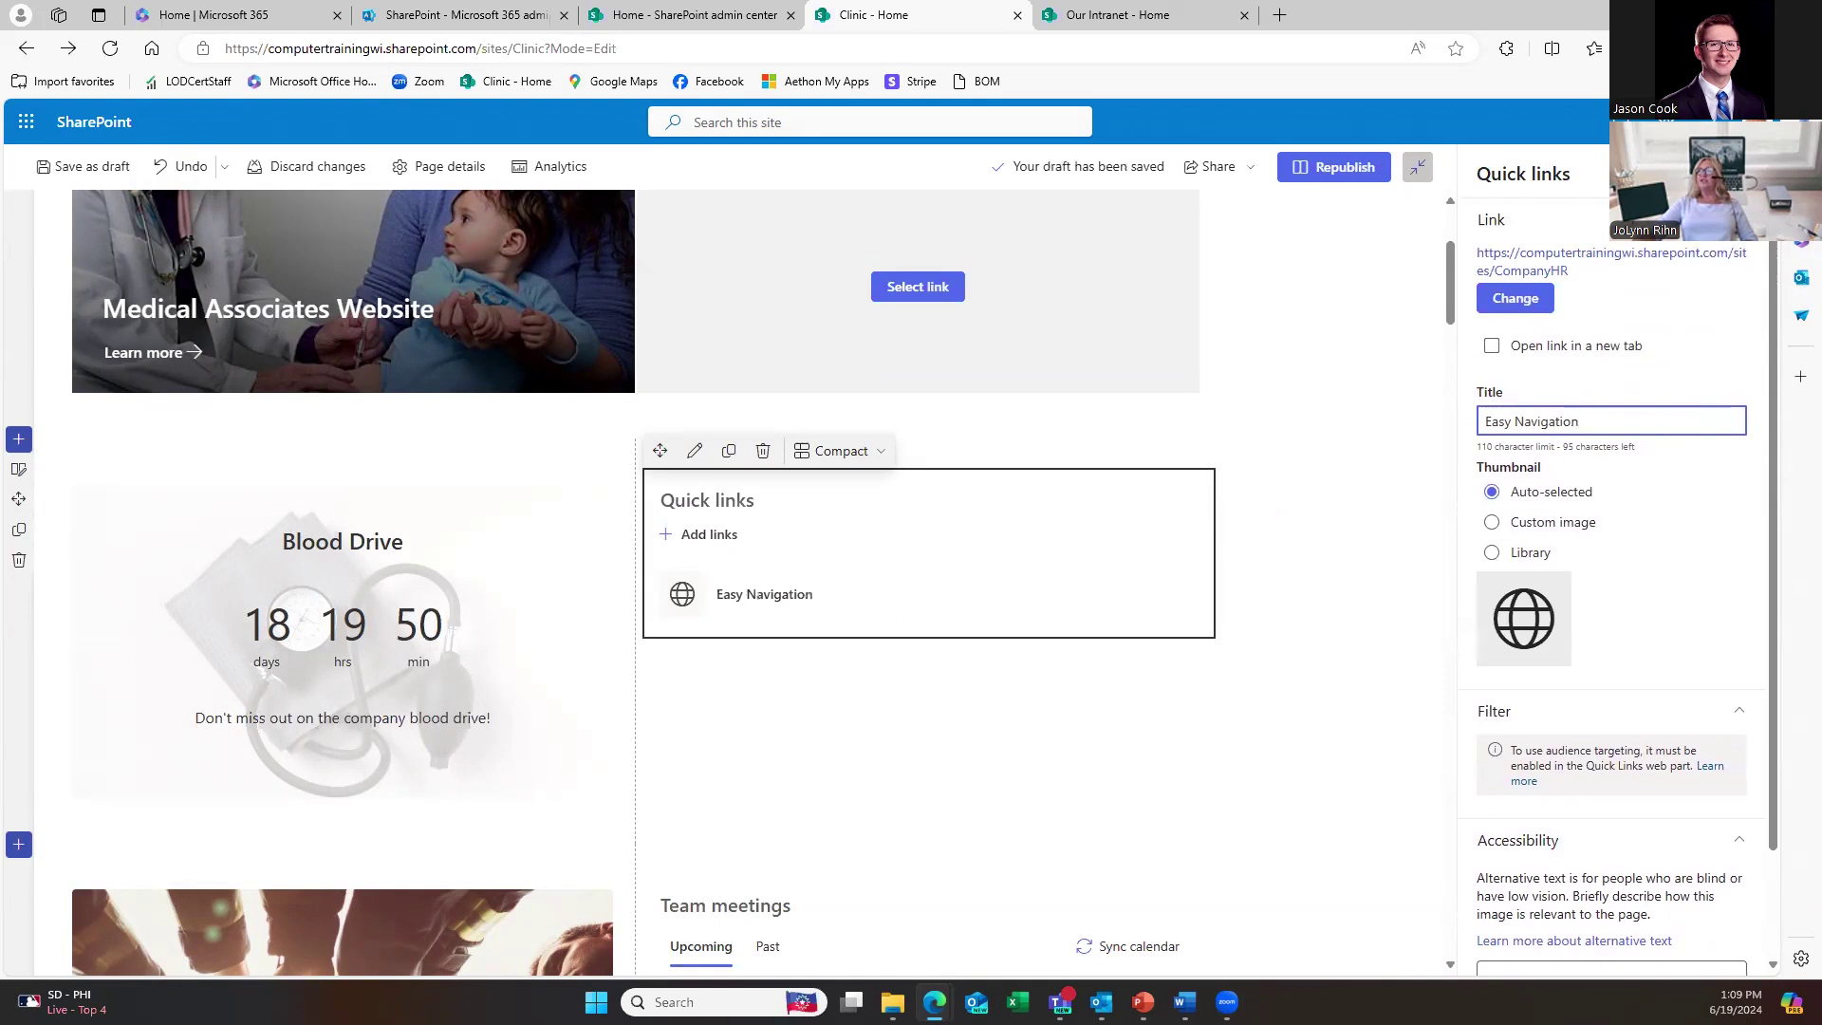
left_click(1797, 173)
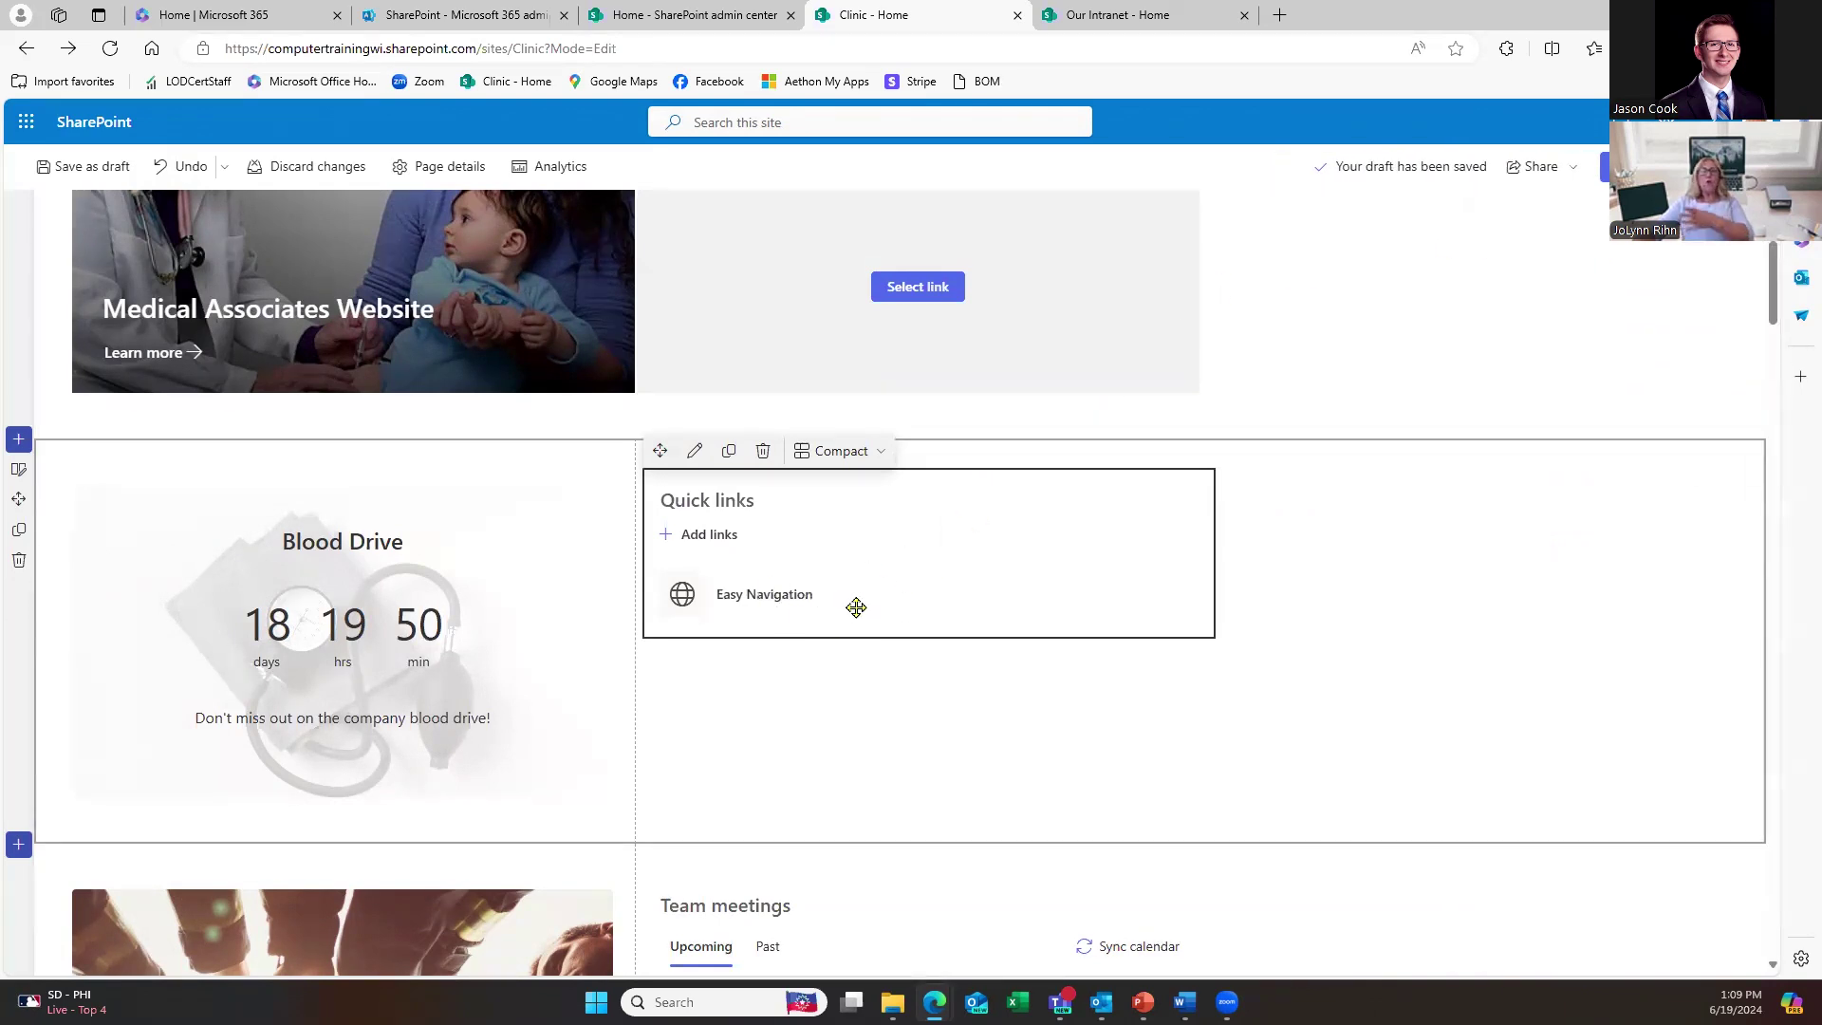
Step: Give the Easy Navigation quick link a custom thumbnail using the recent RepostBanner image
mouse_move(788, 594)
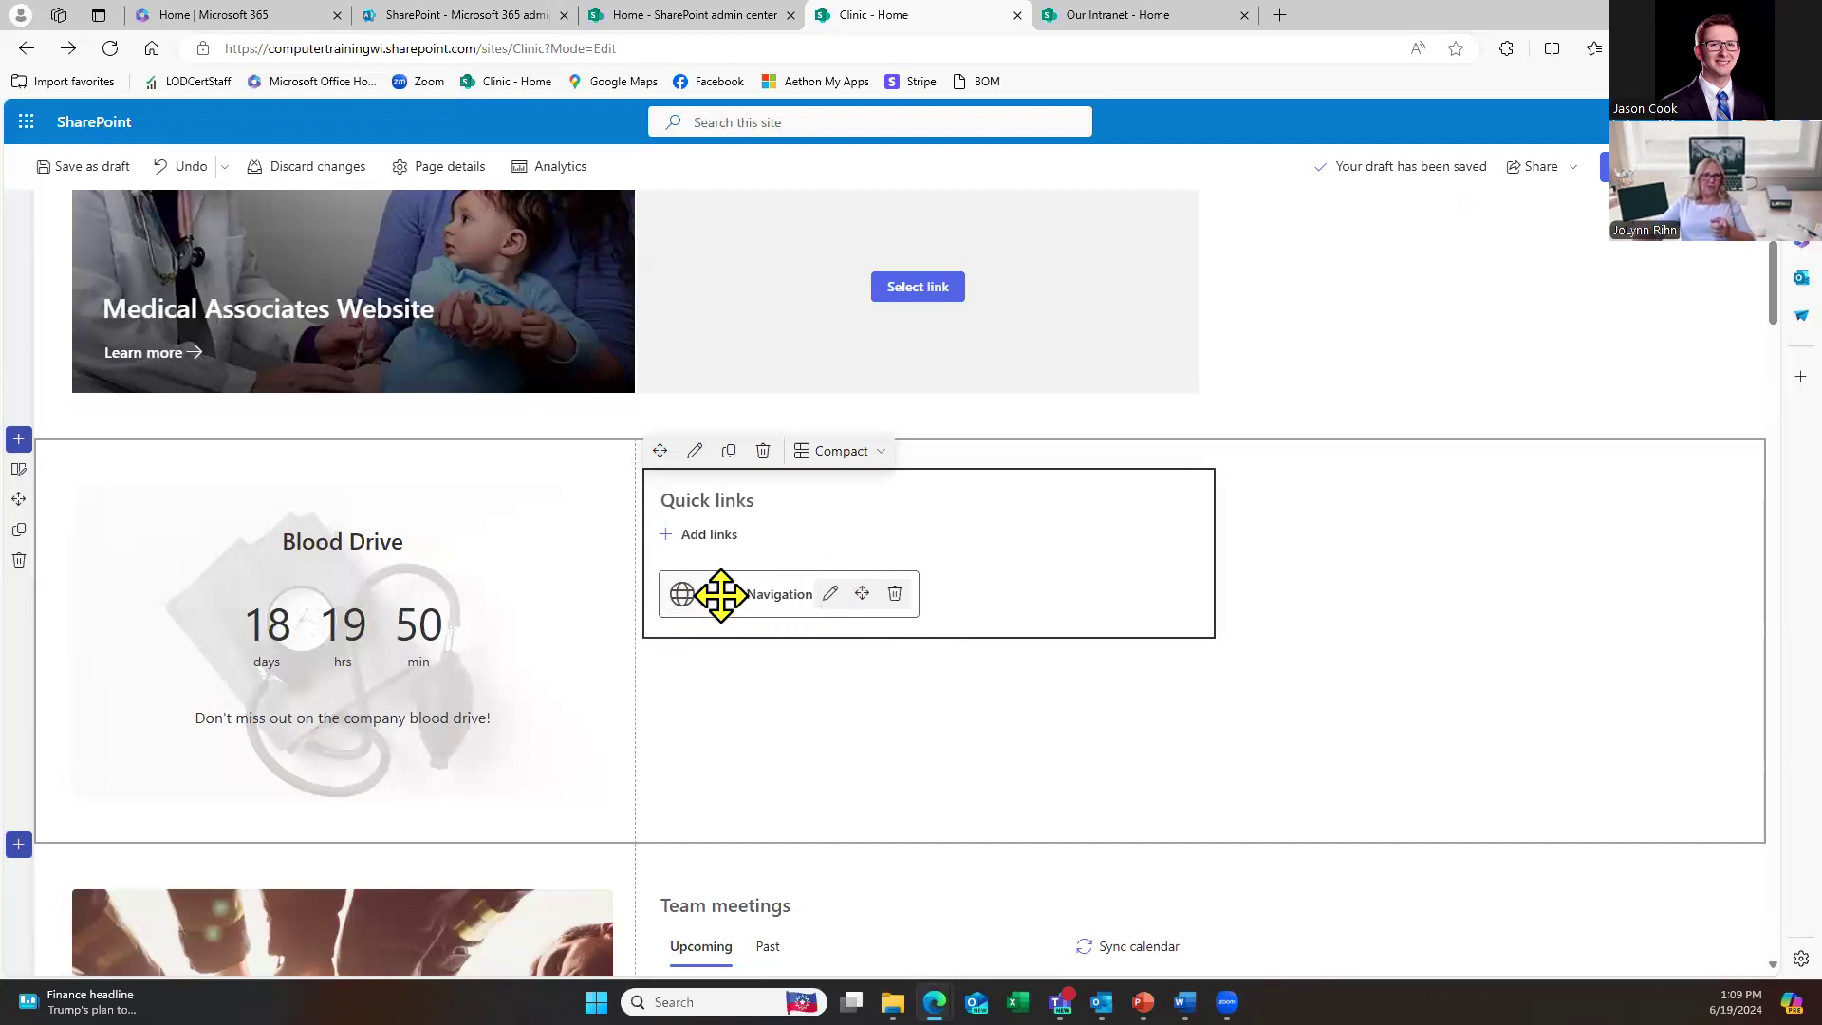
left_click(832, 595)
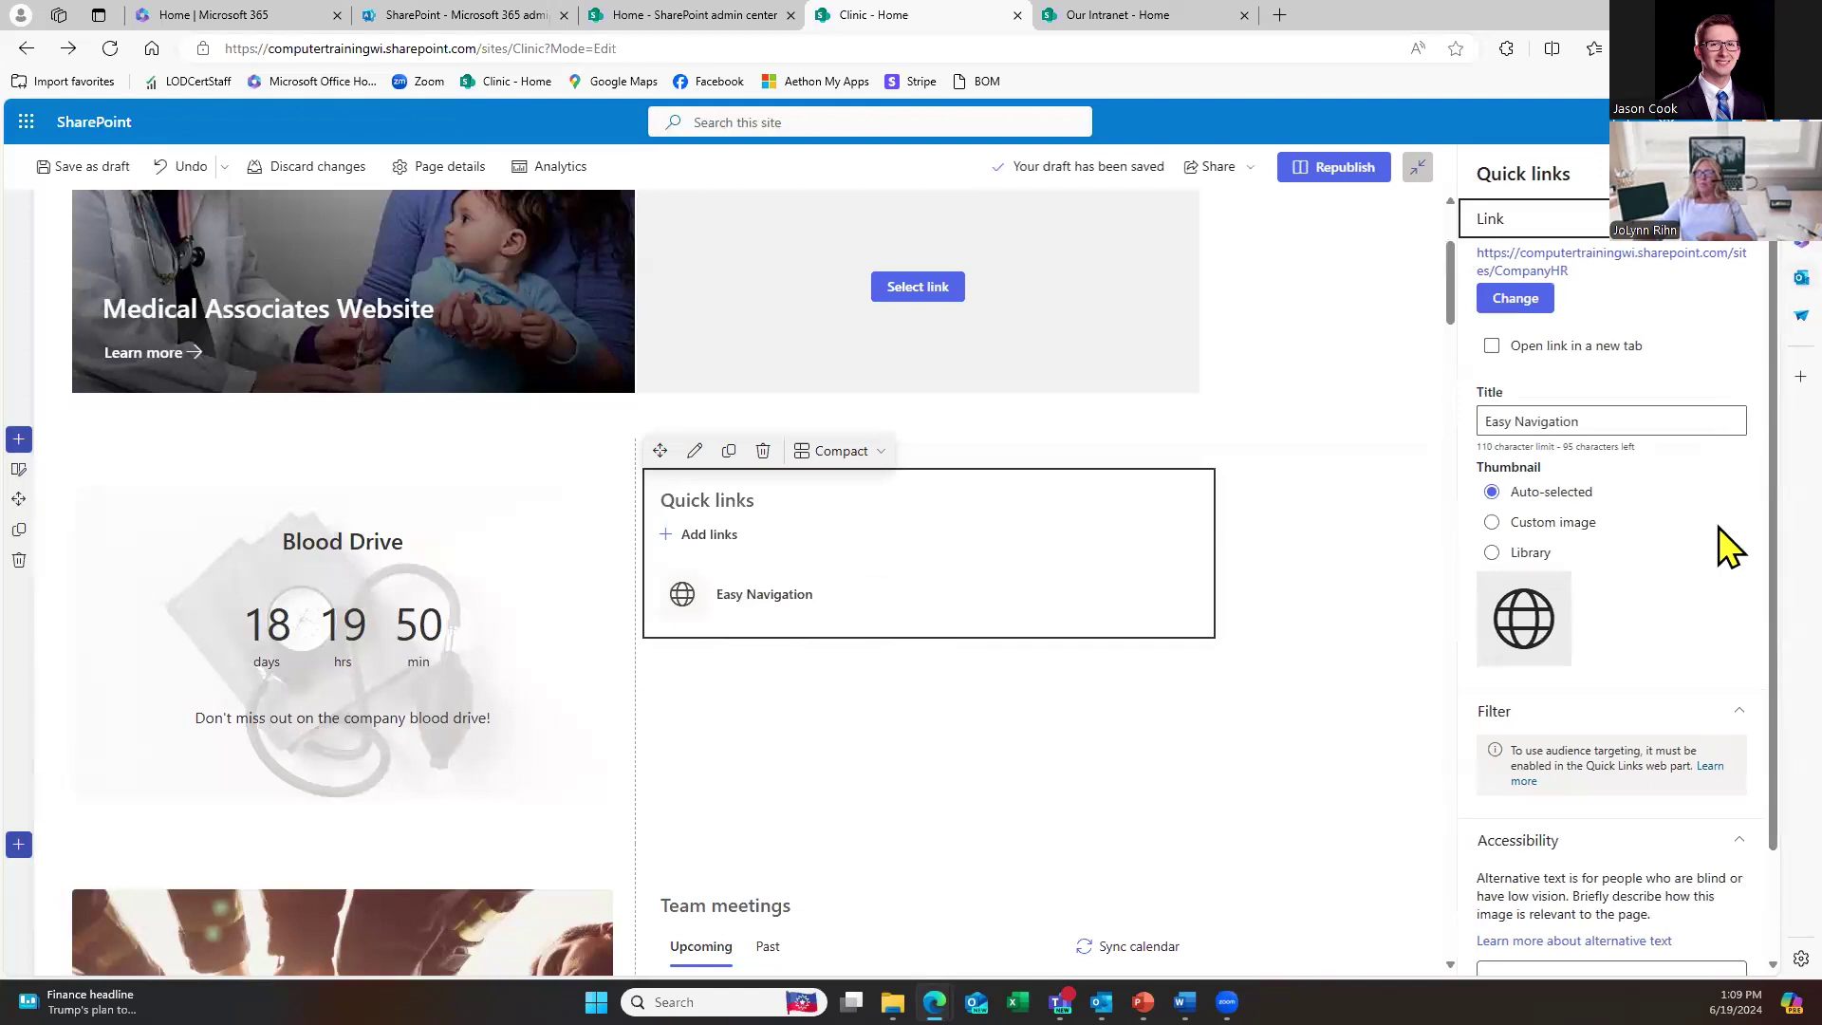
left_click(1516, 555)
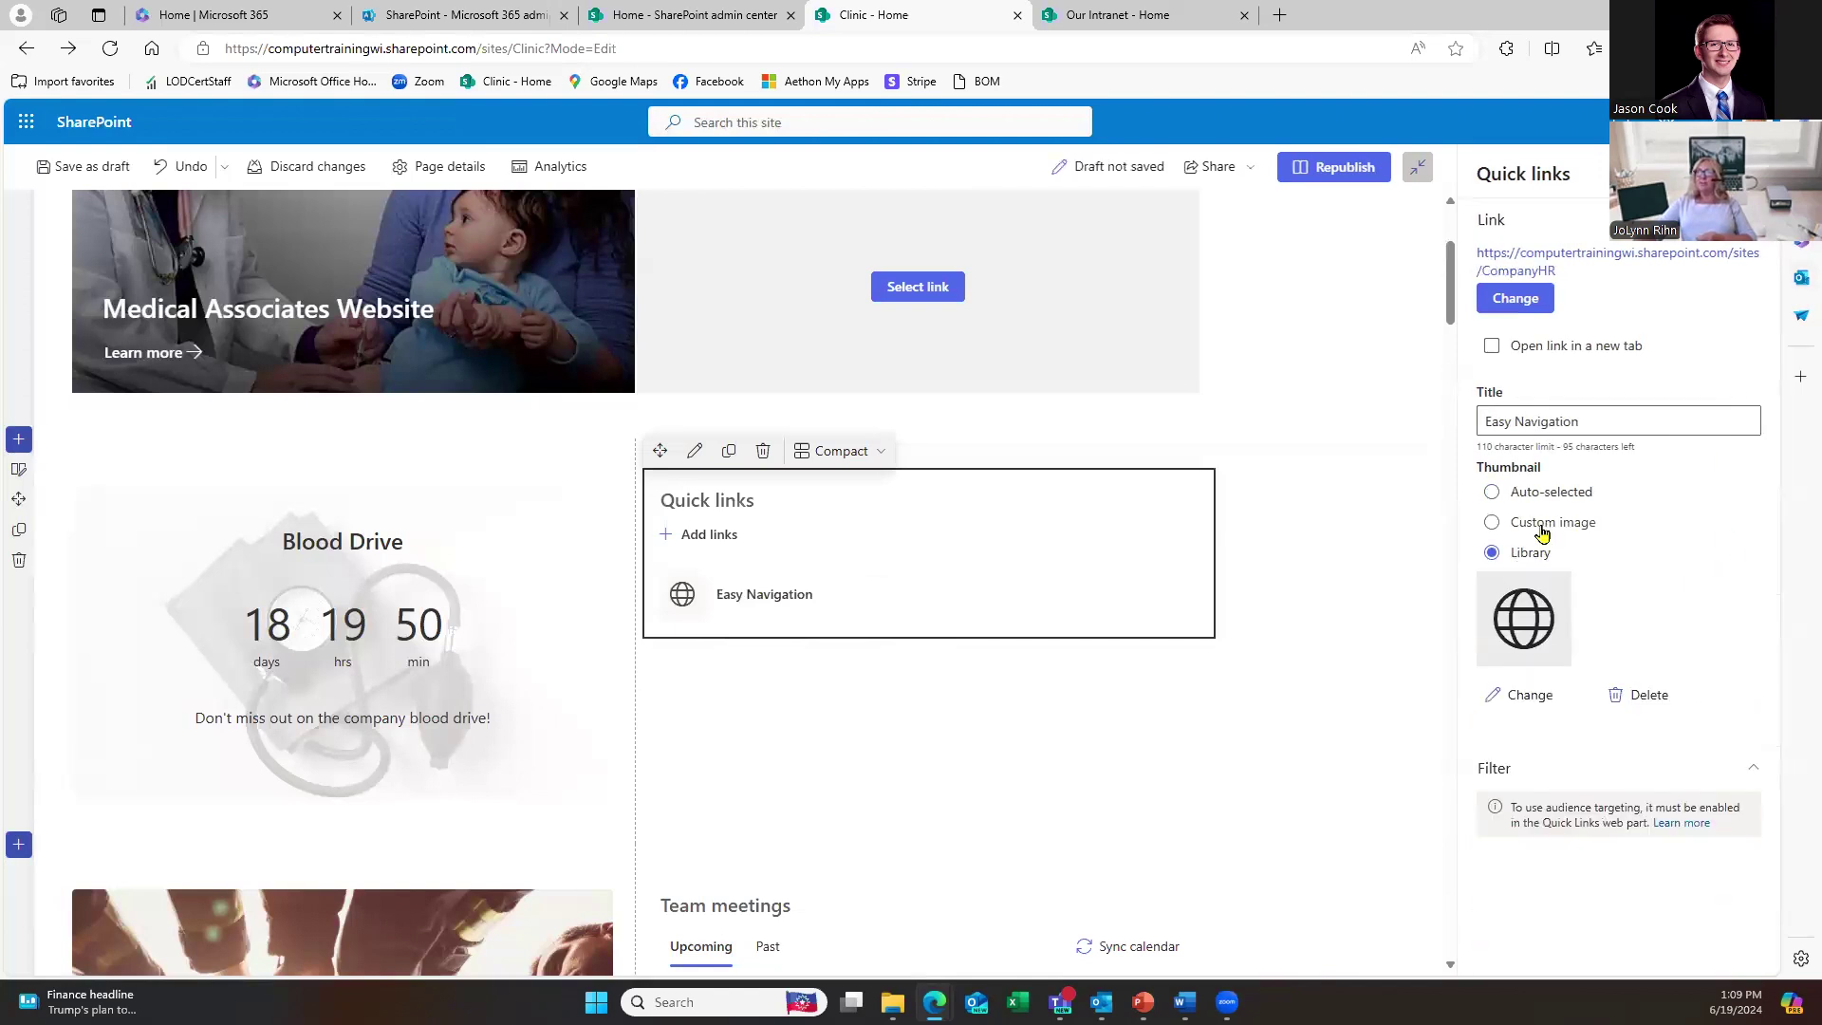
left_click(1543, 531)
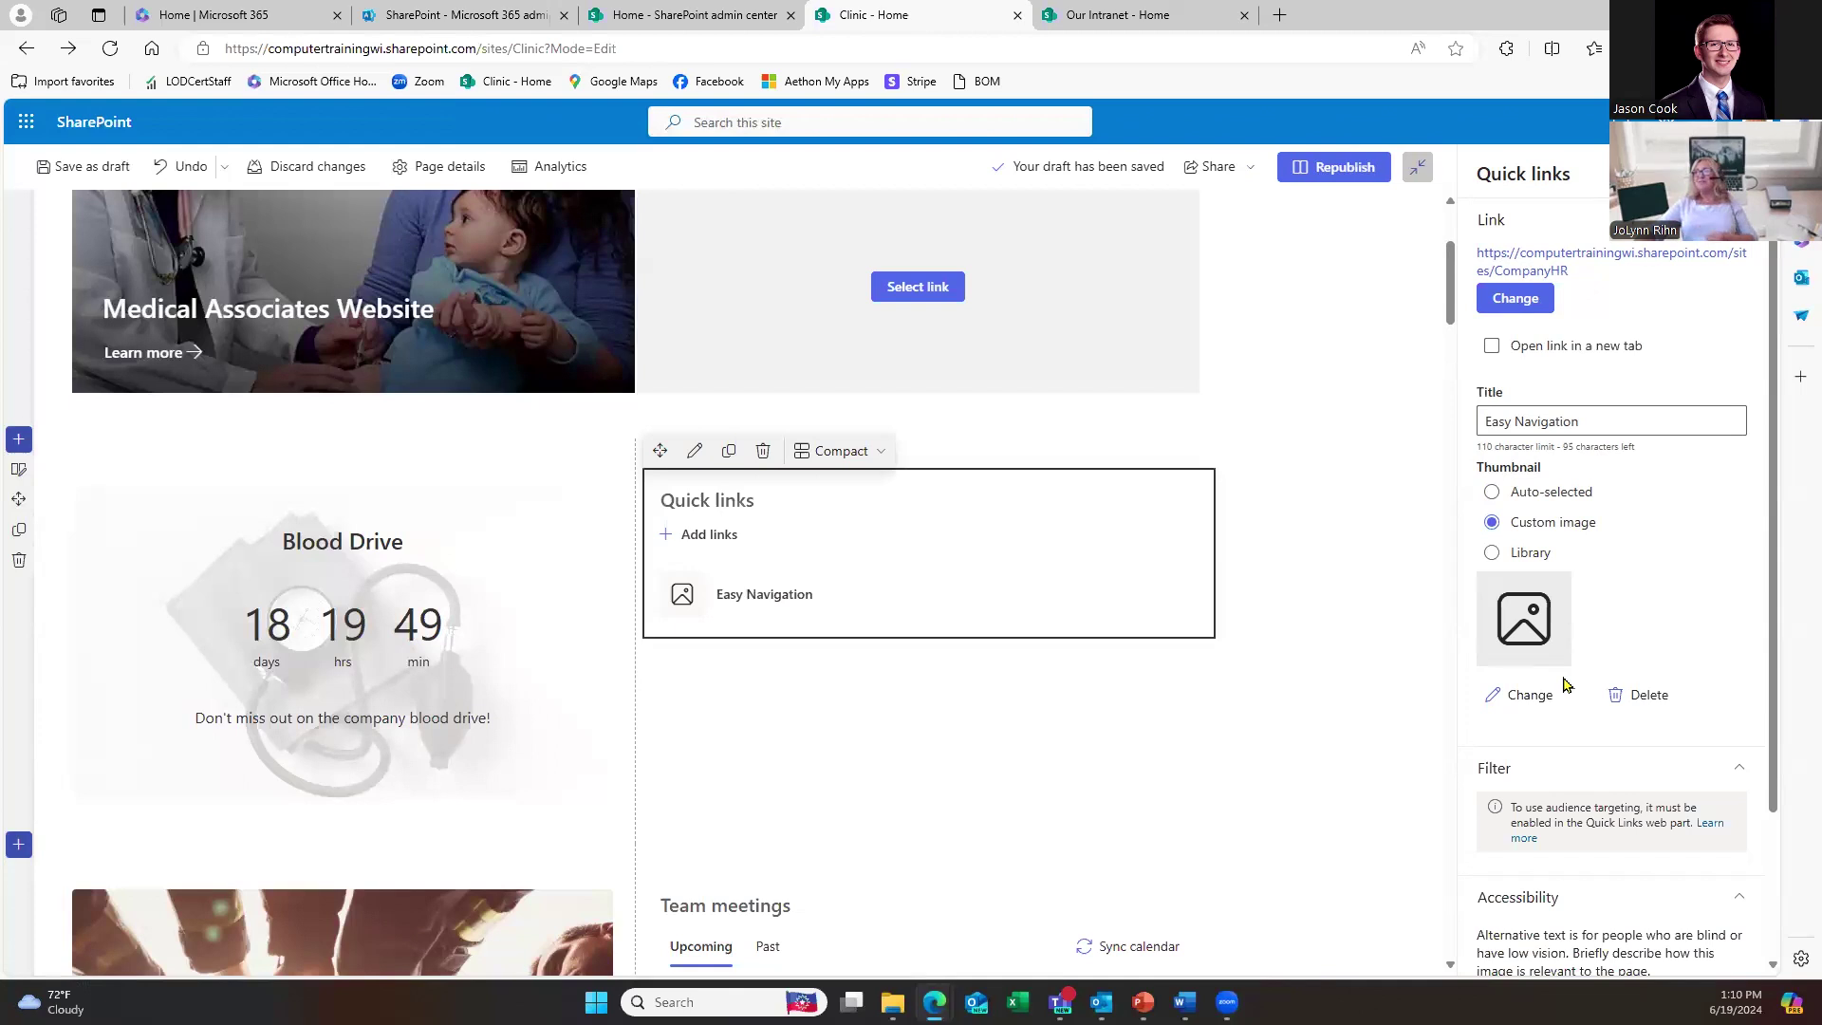
left_click(1529, 695)
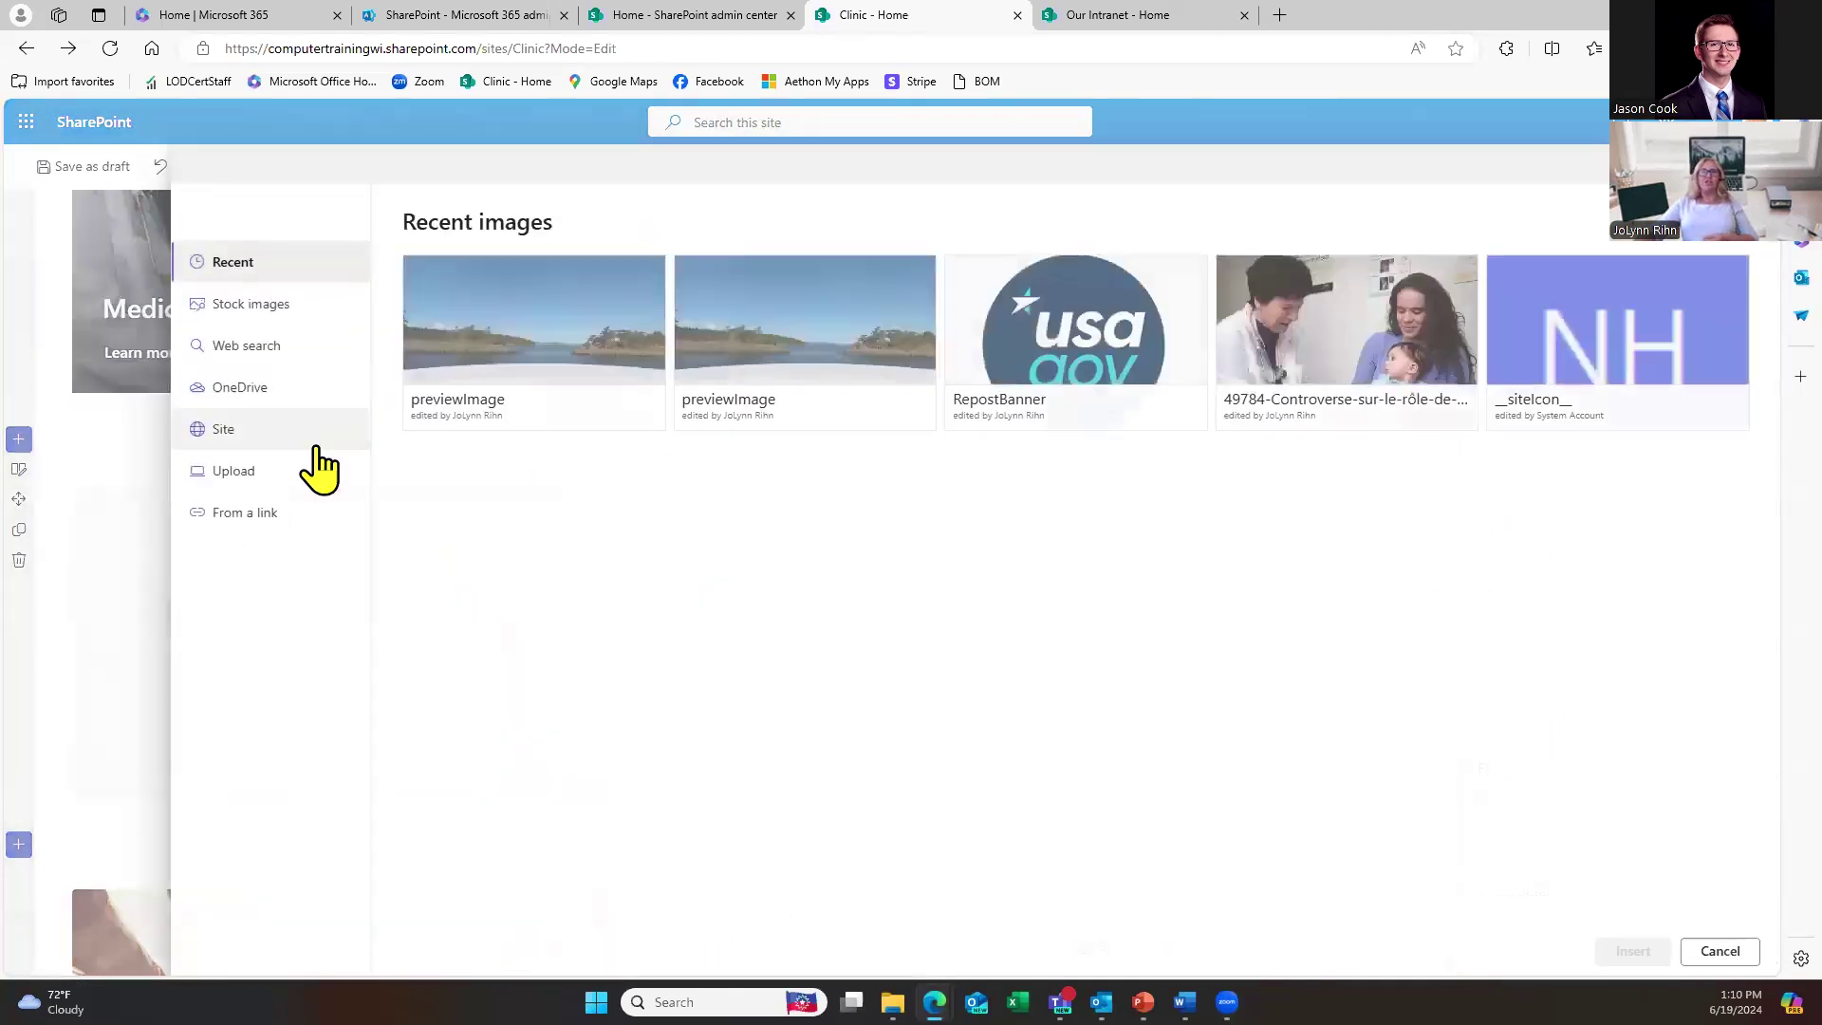
left_click(1051, 327)
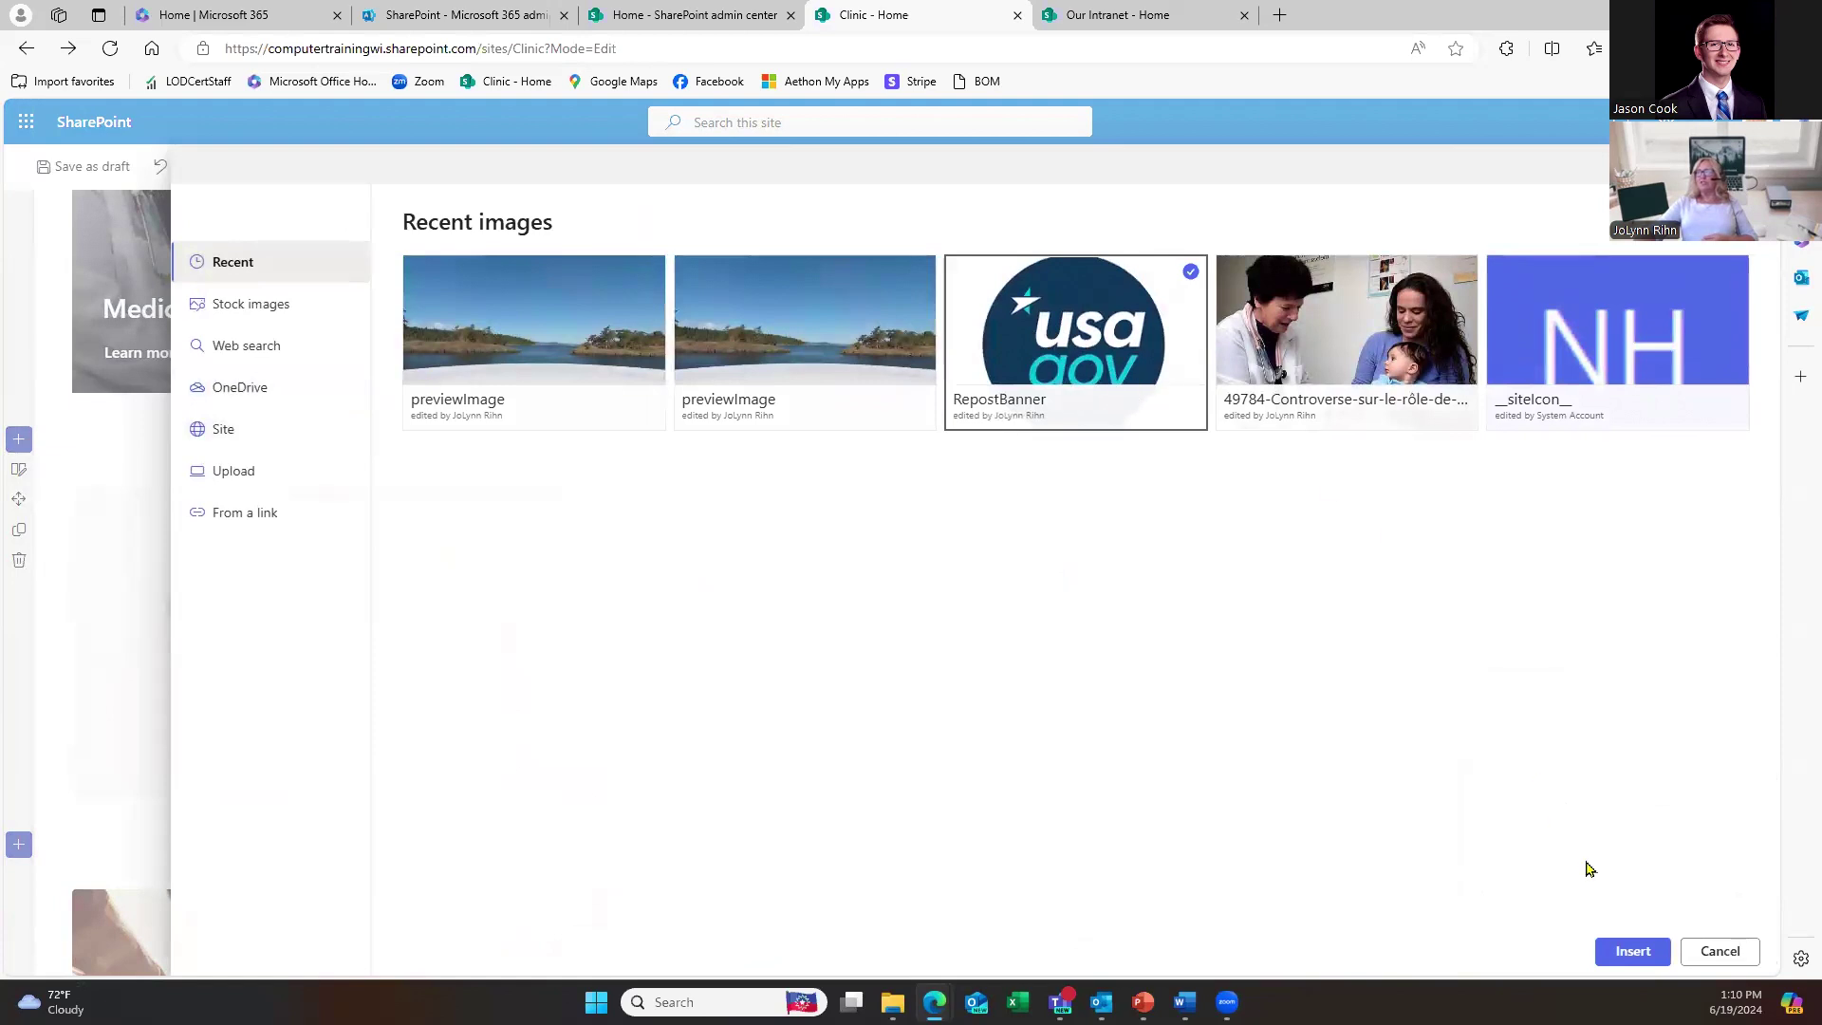
left_click(1621, 951)
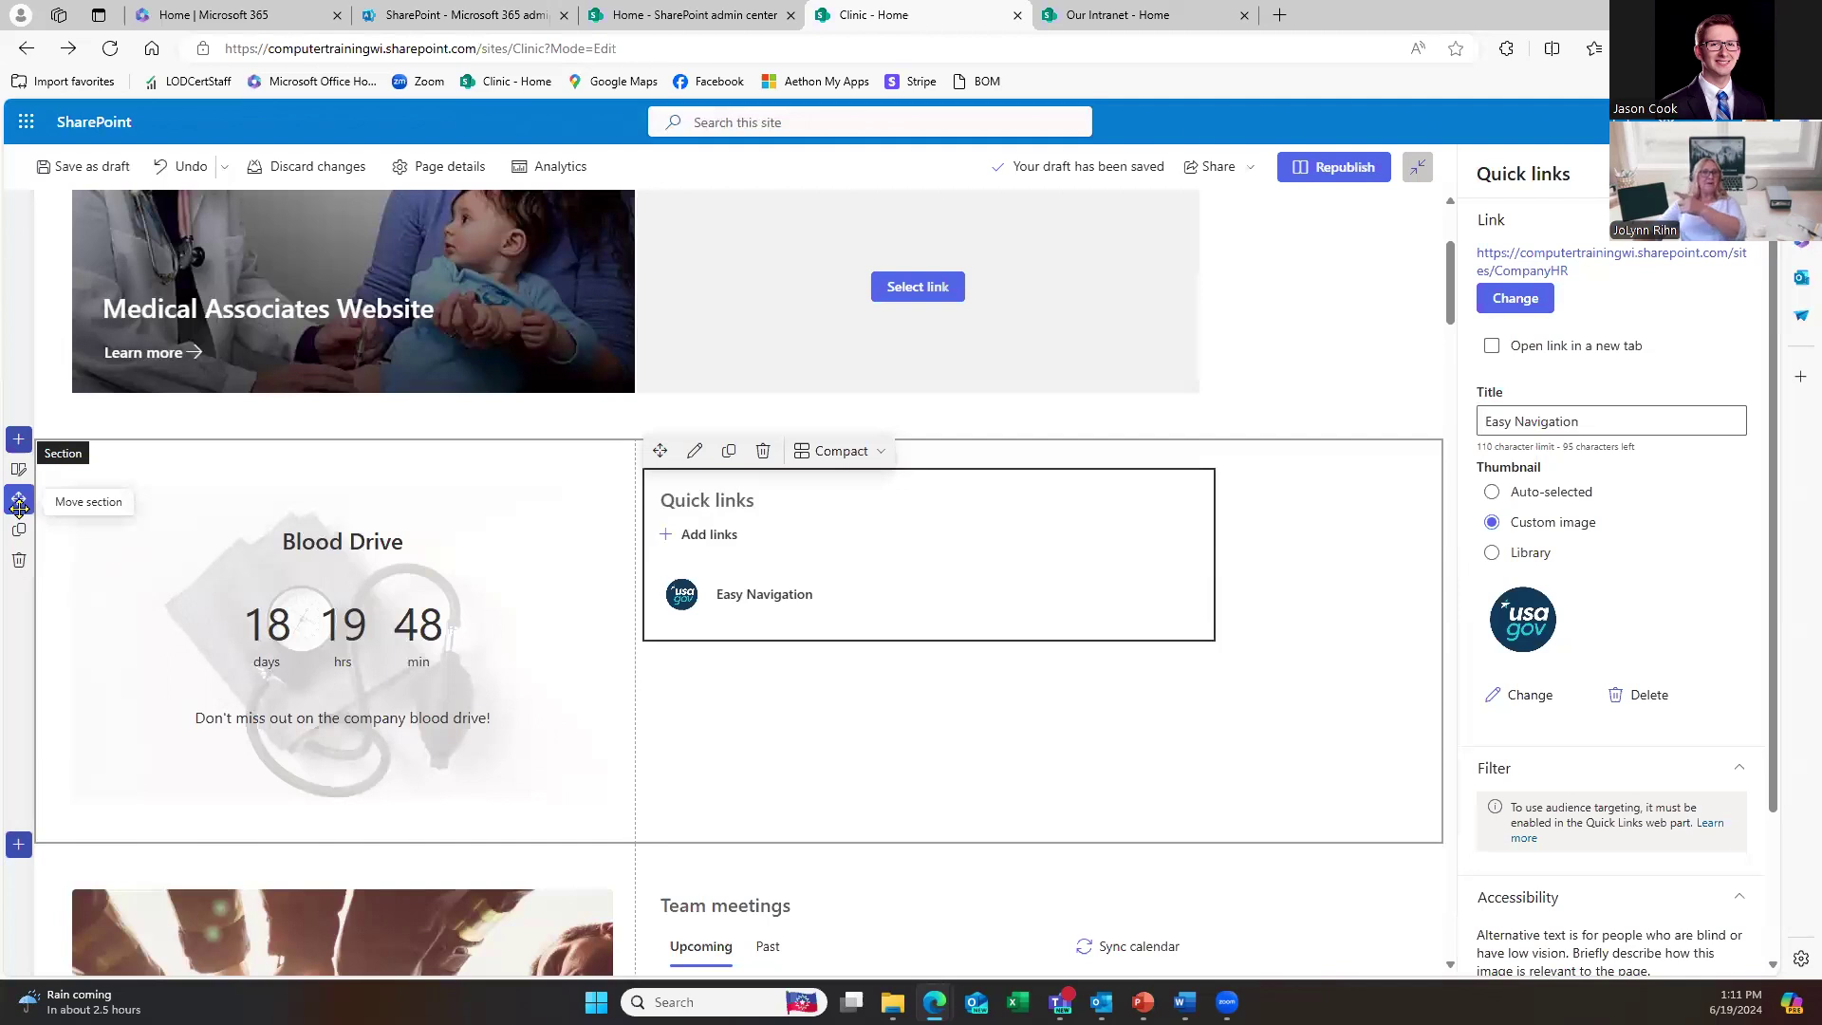
Step: Move the Blood Drive and Quick links section to the top of the page and set its vertical alignment to Bottom
left_click_drag(19, 507, 59, 237)
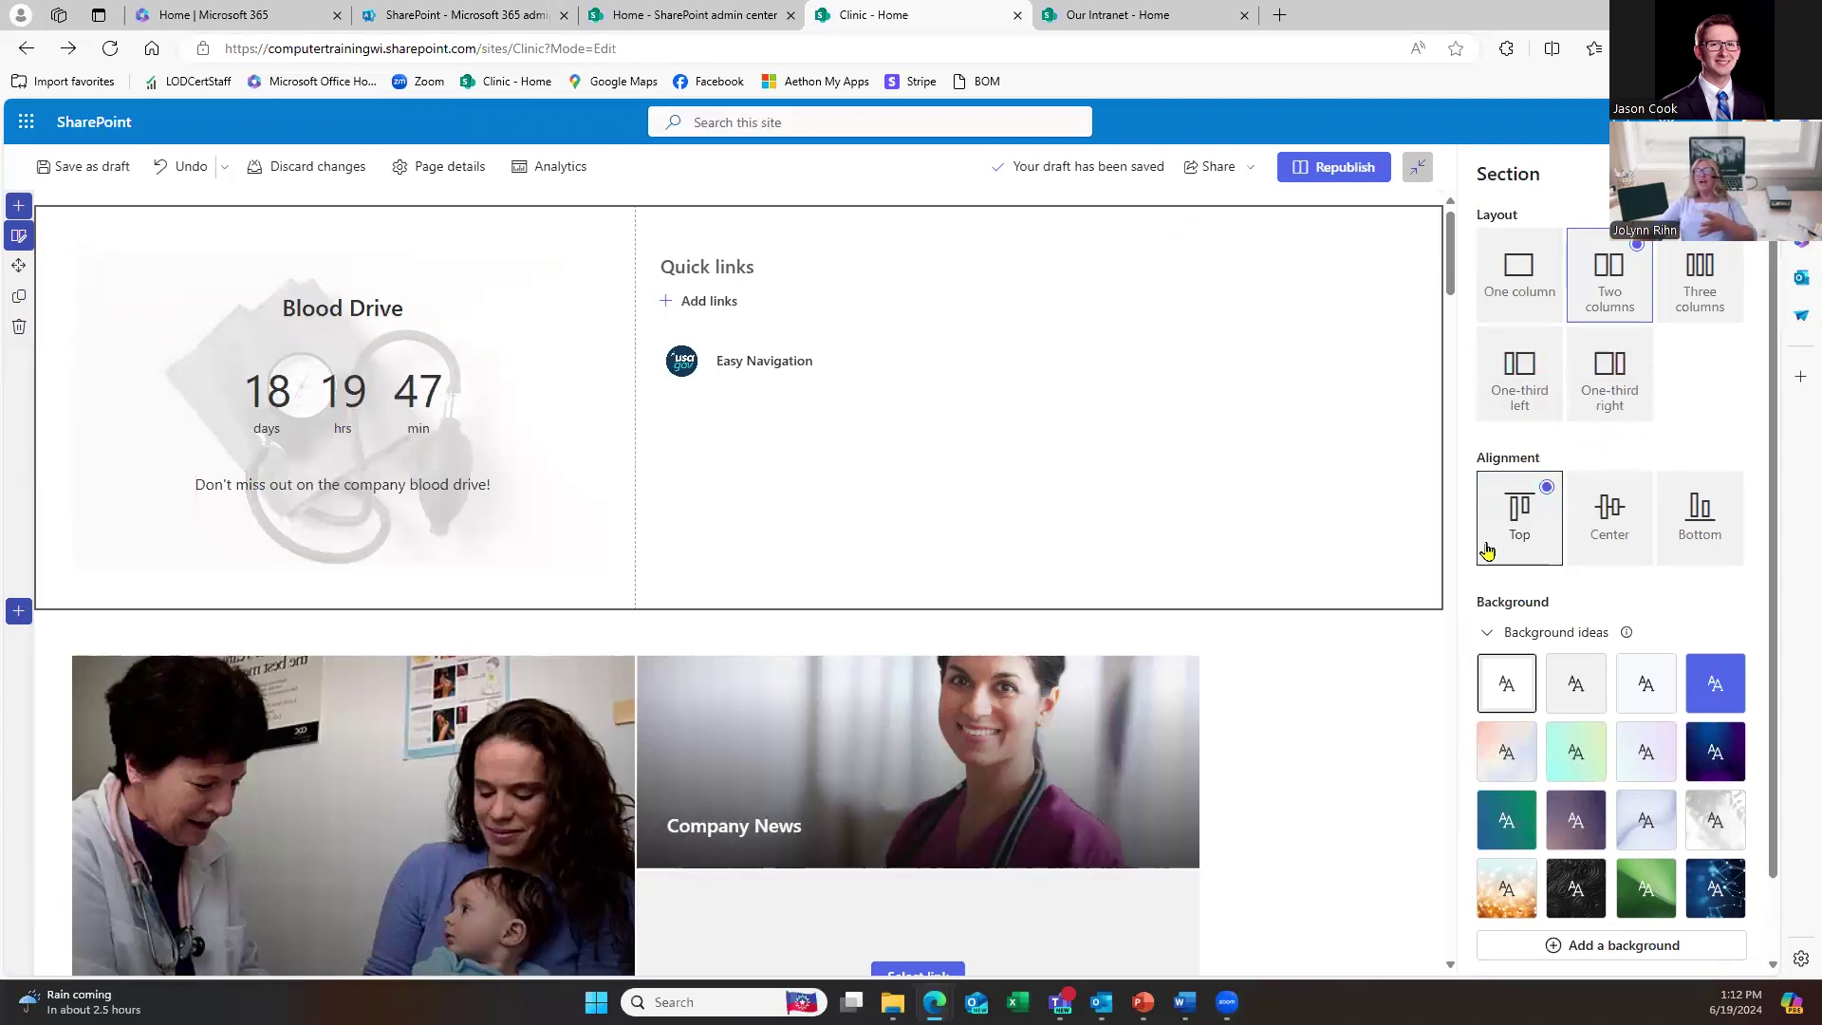
left_click(1611, 527)
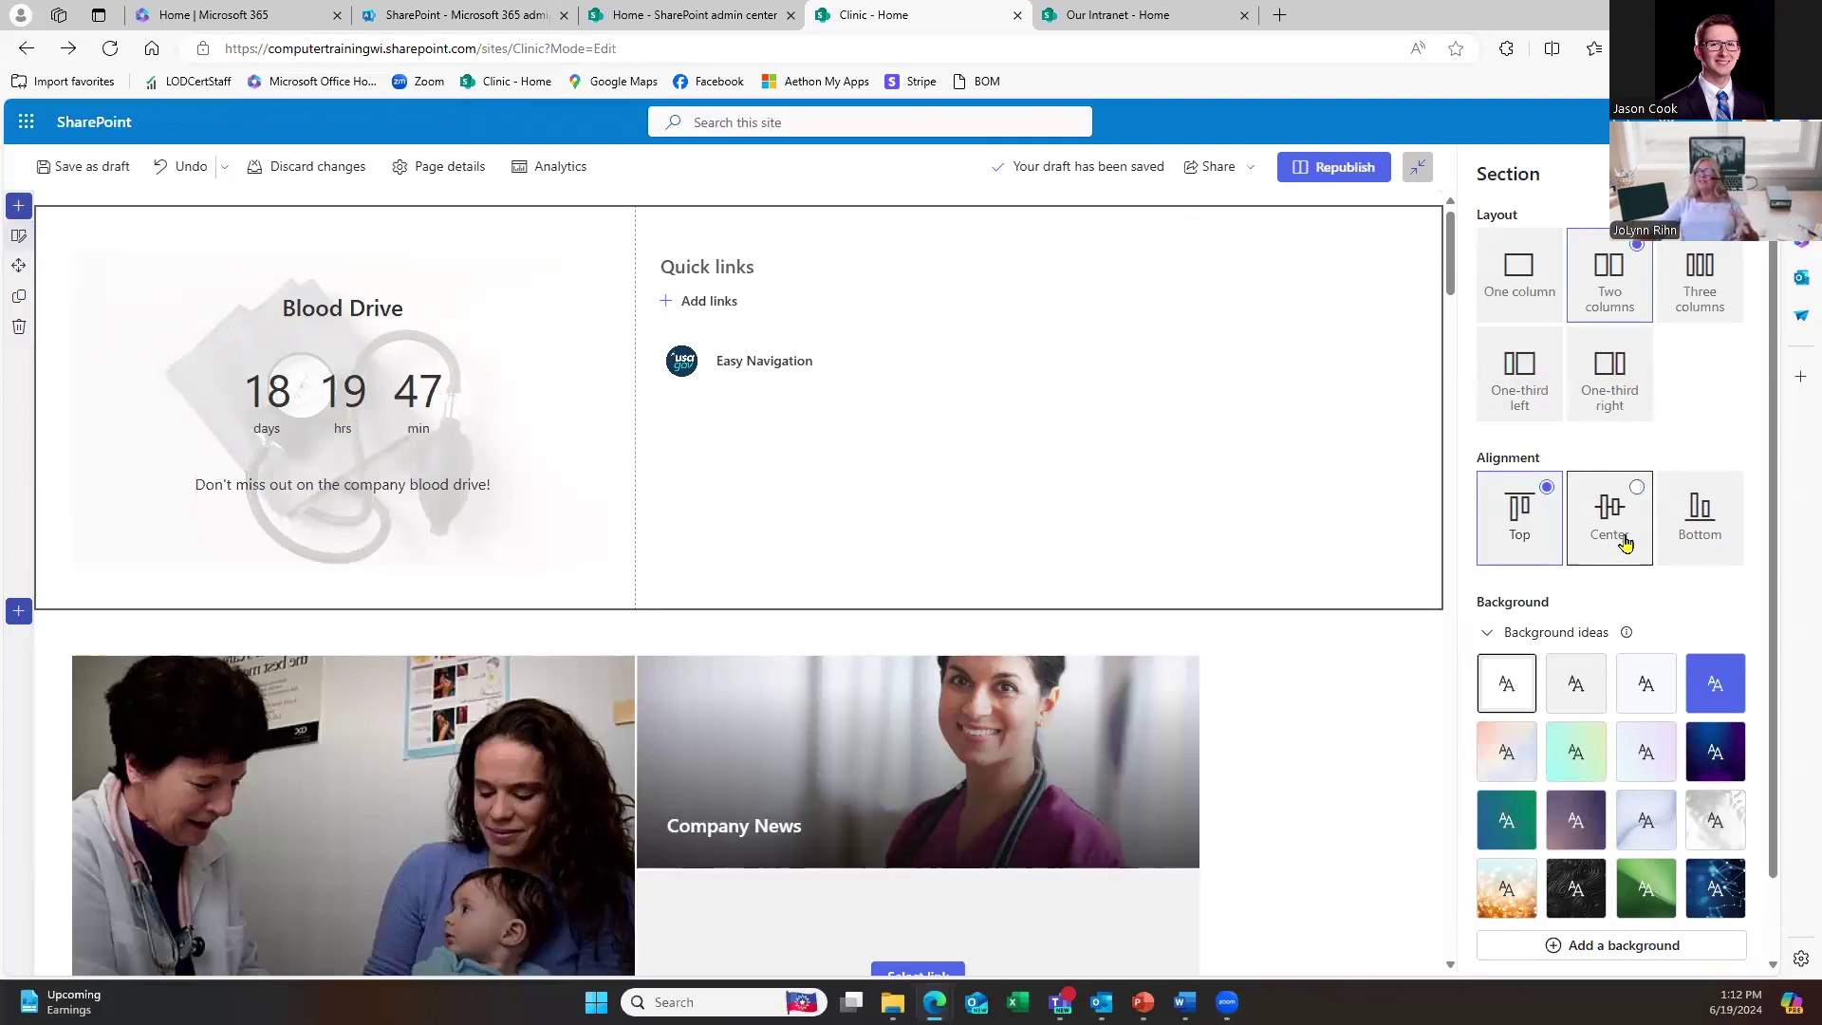
left_click(1698, 527)
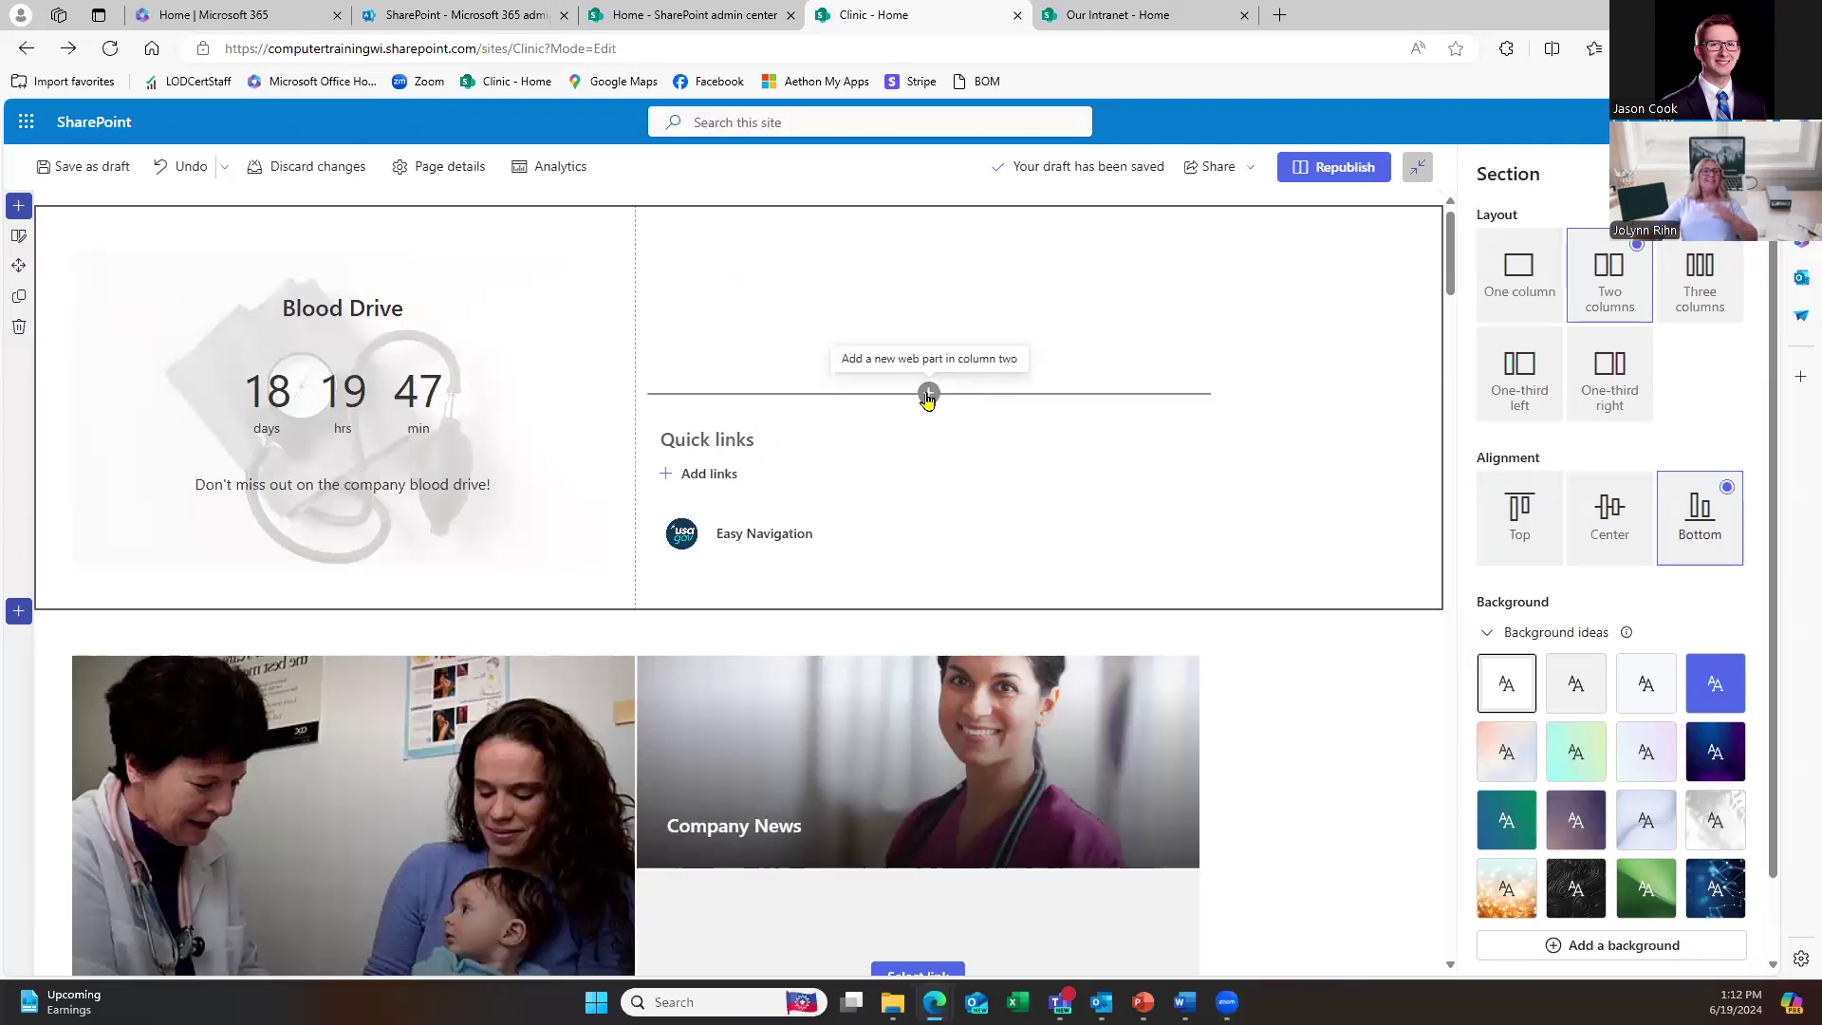
Step: Add a News web part above Quick links in column two and look over its news posts
left_click(927, 394)
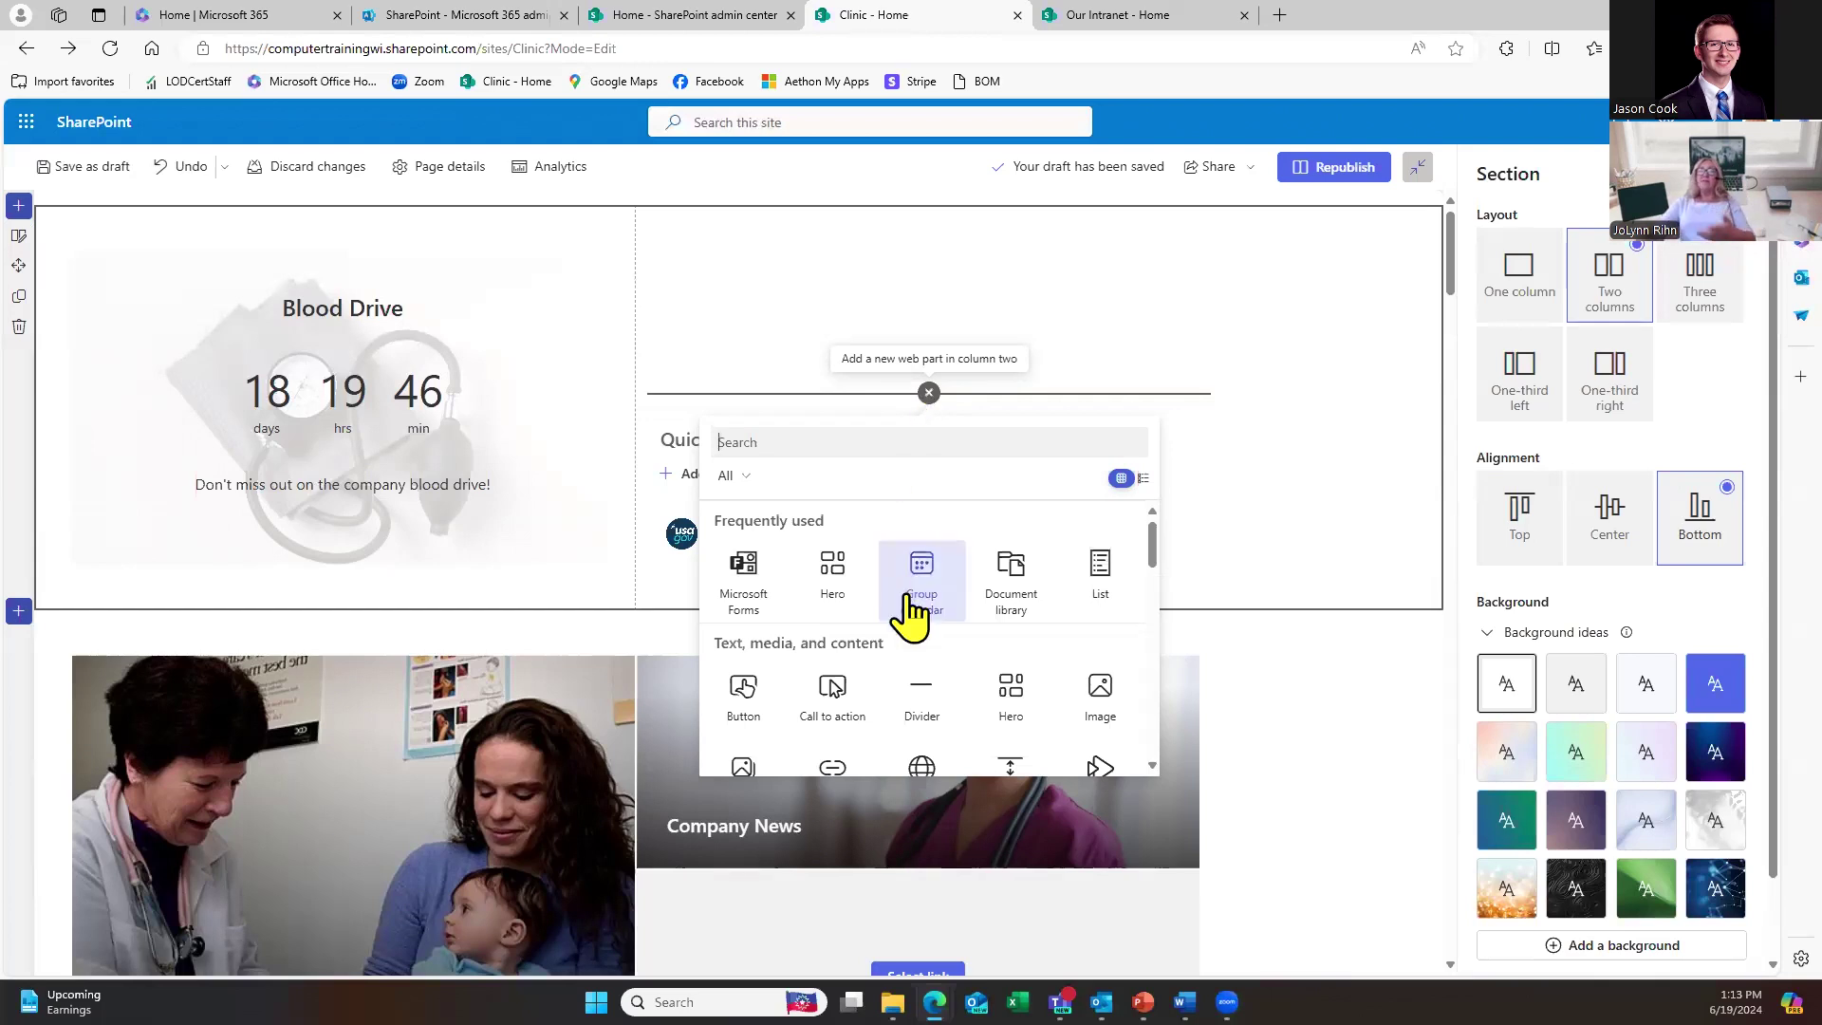
scroll(911, 627, "down", 5)
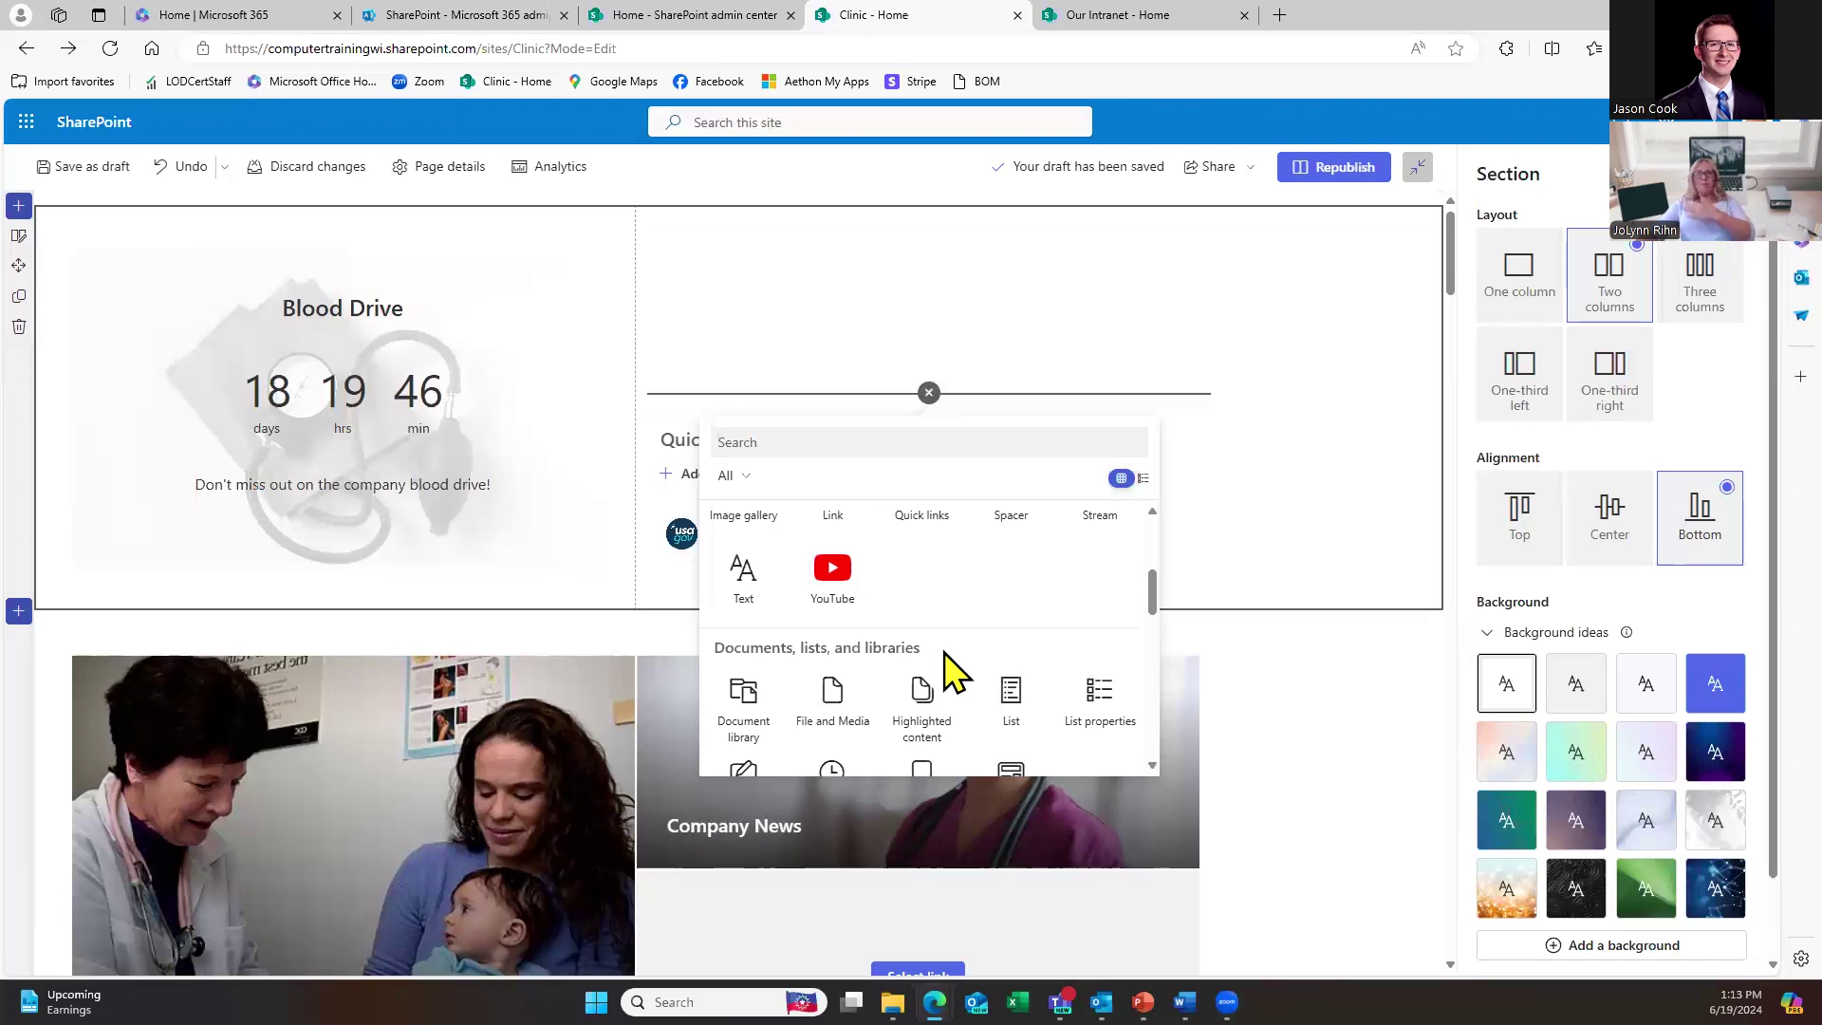
scroll(943, 671, "down", 1)
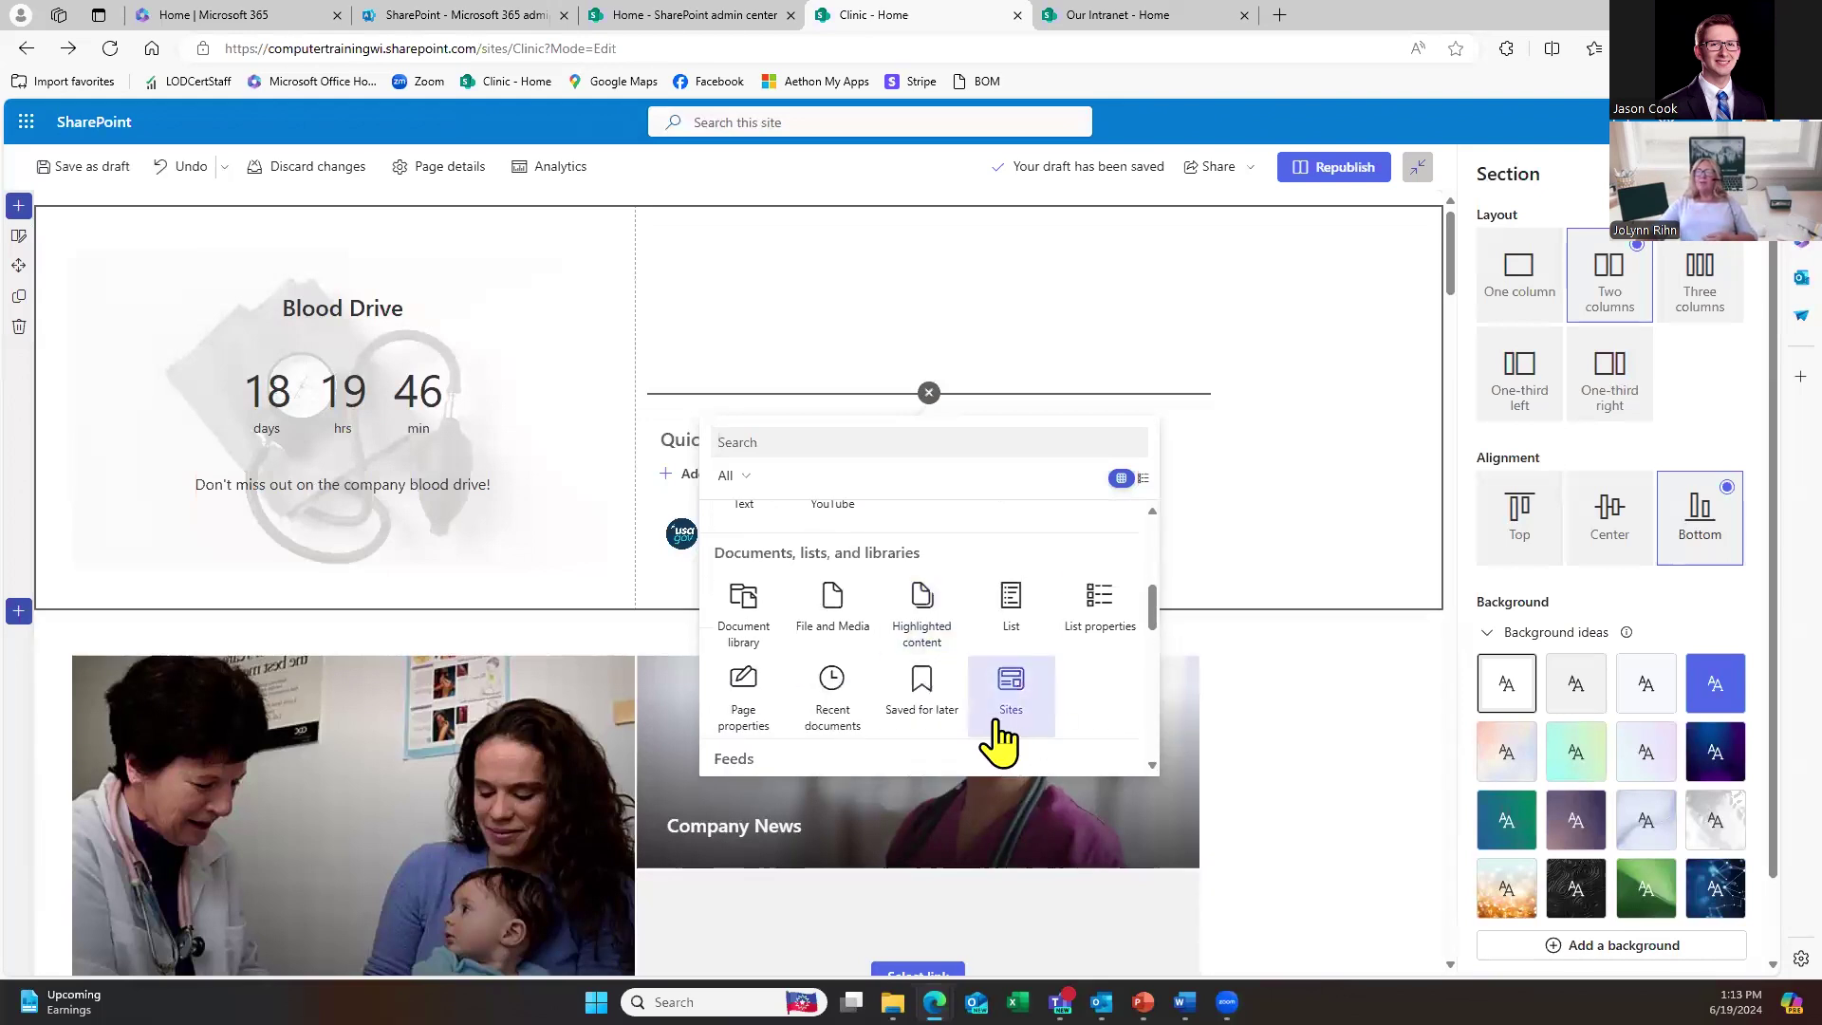
scroll(1003, 745, "down", 3)
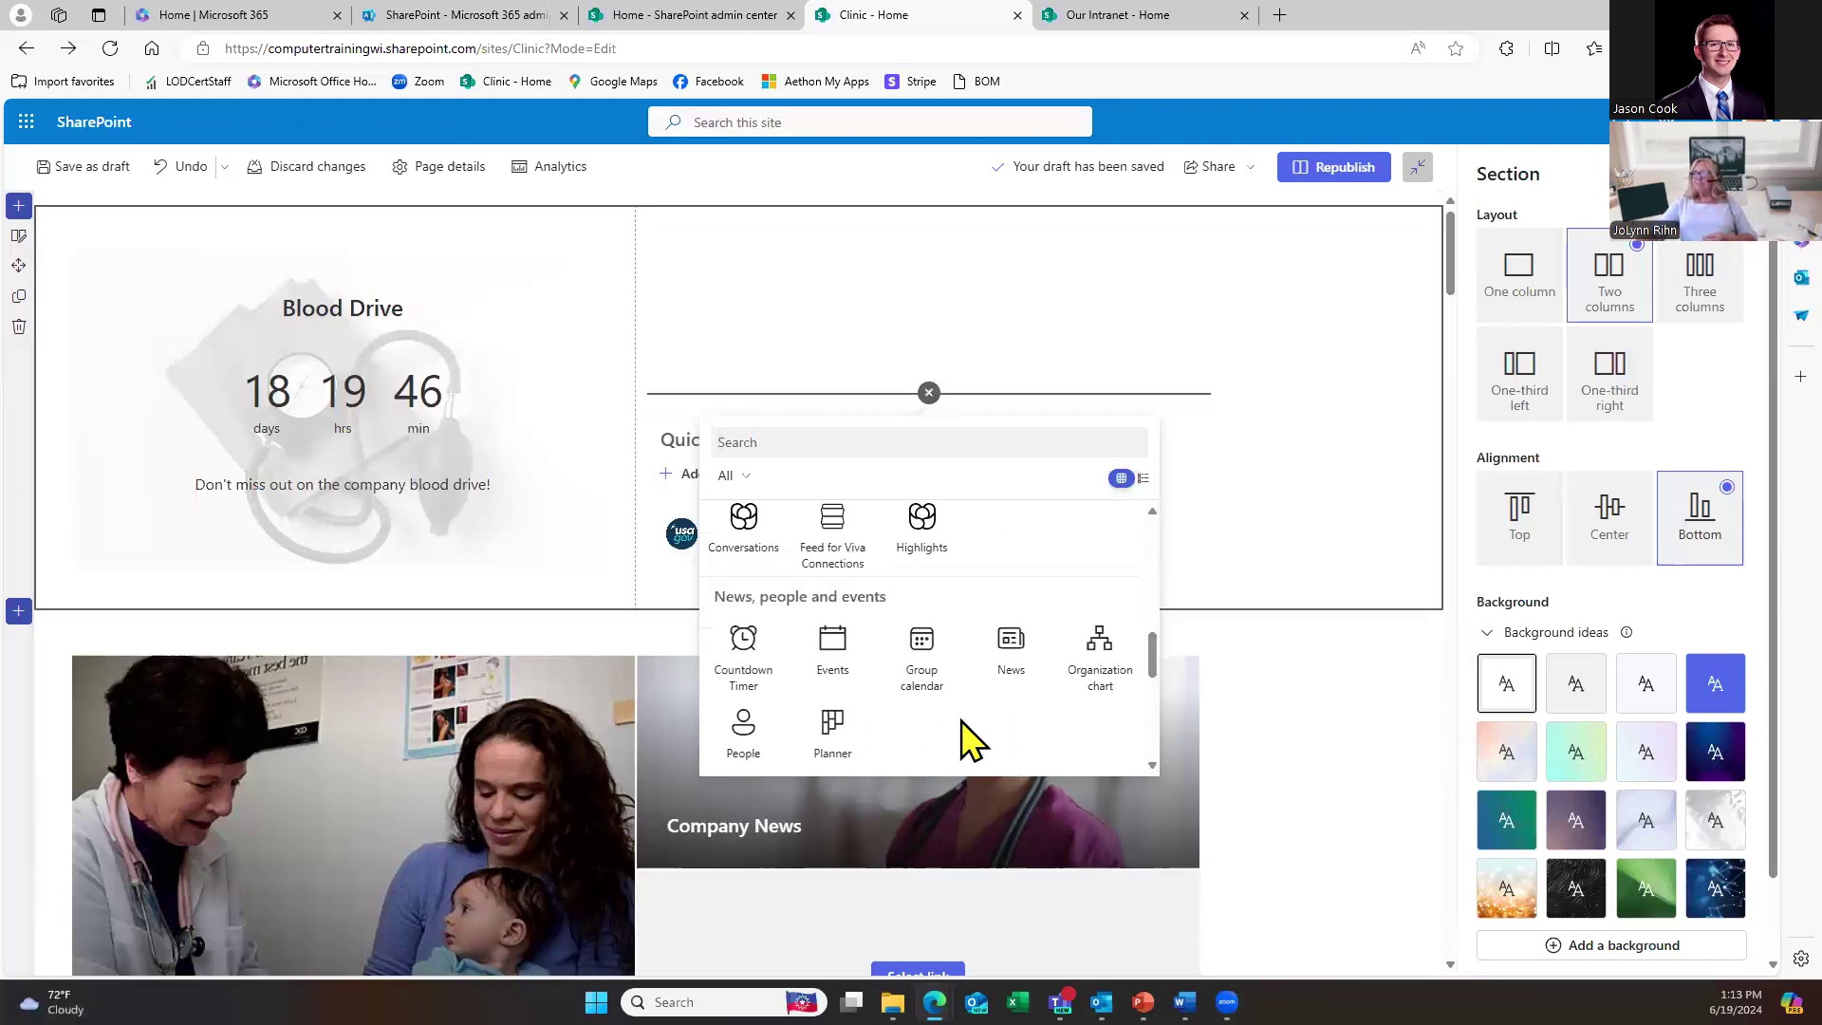
left_click(1003, 664)
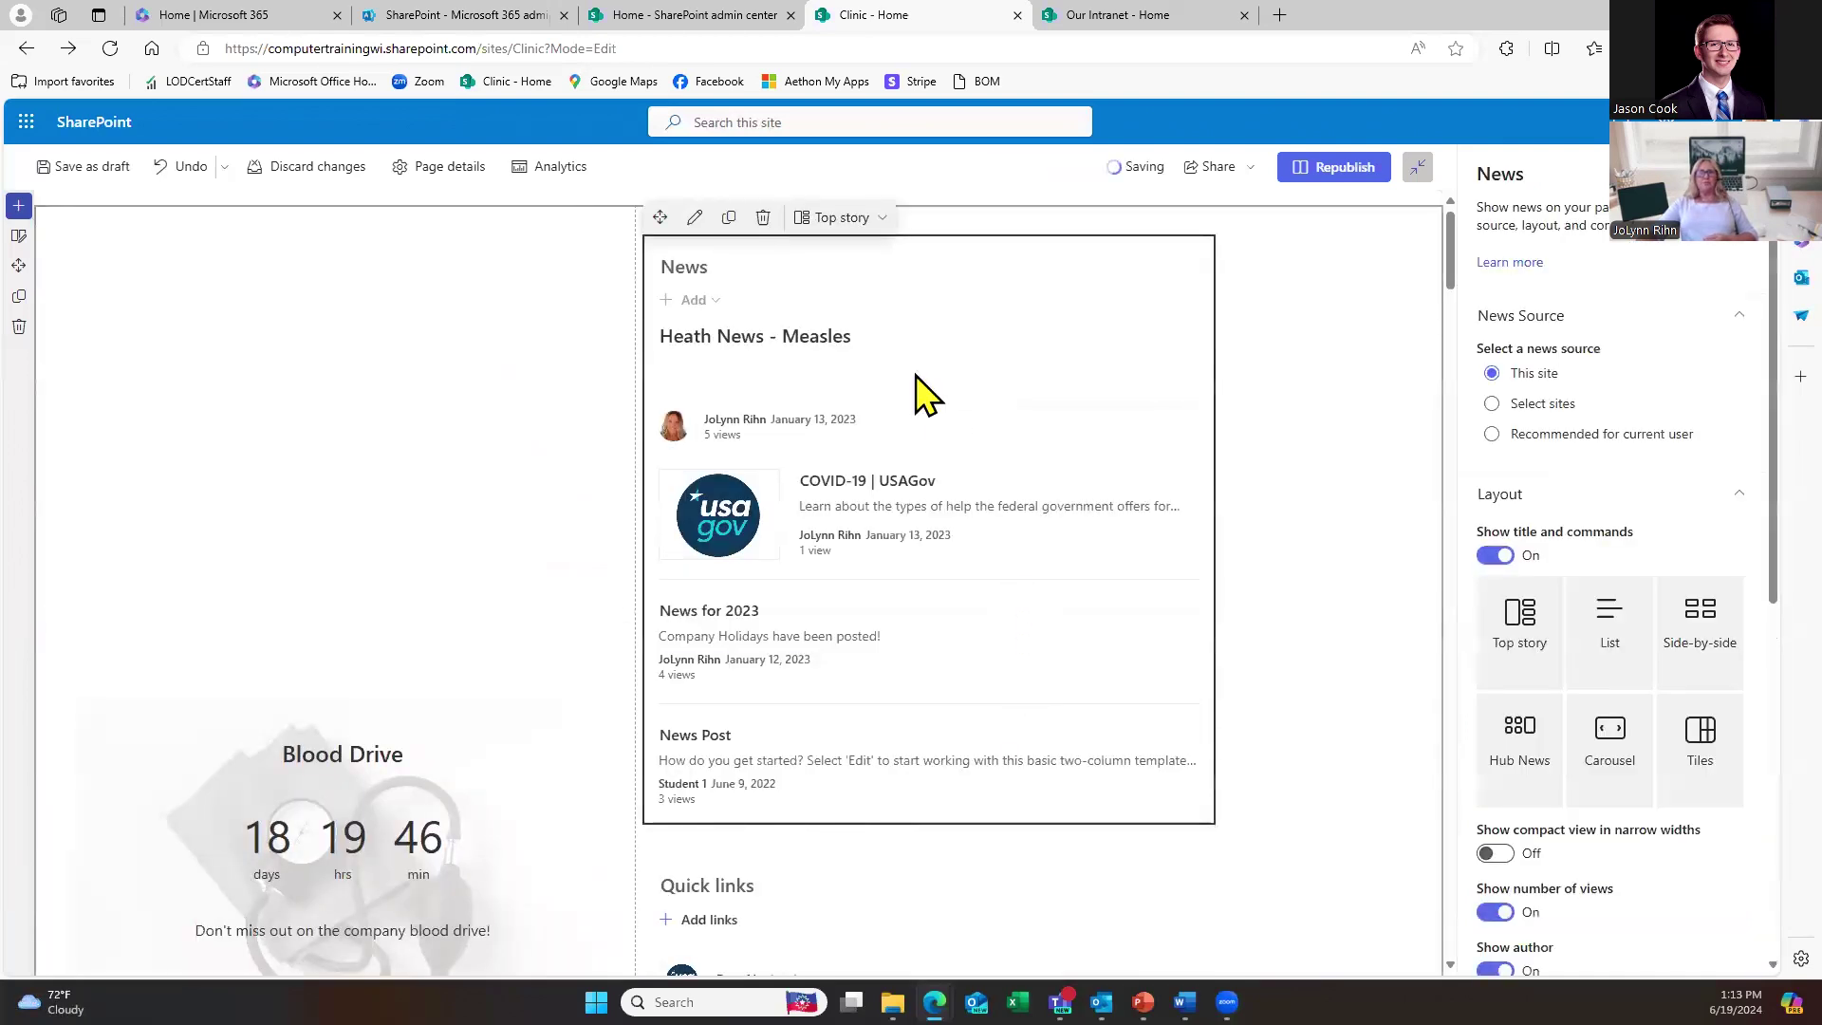
mouse_move(807, 408)
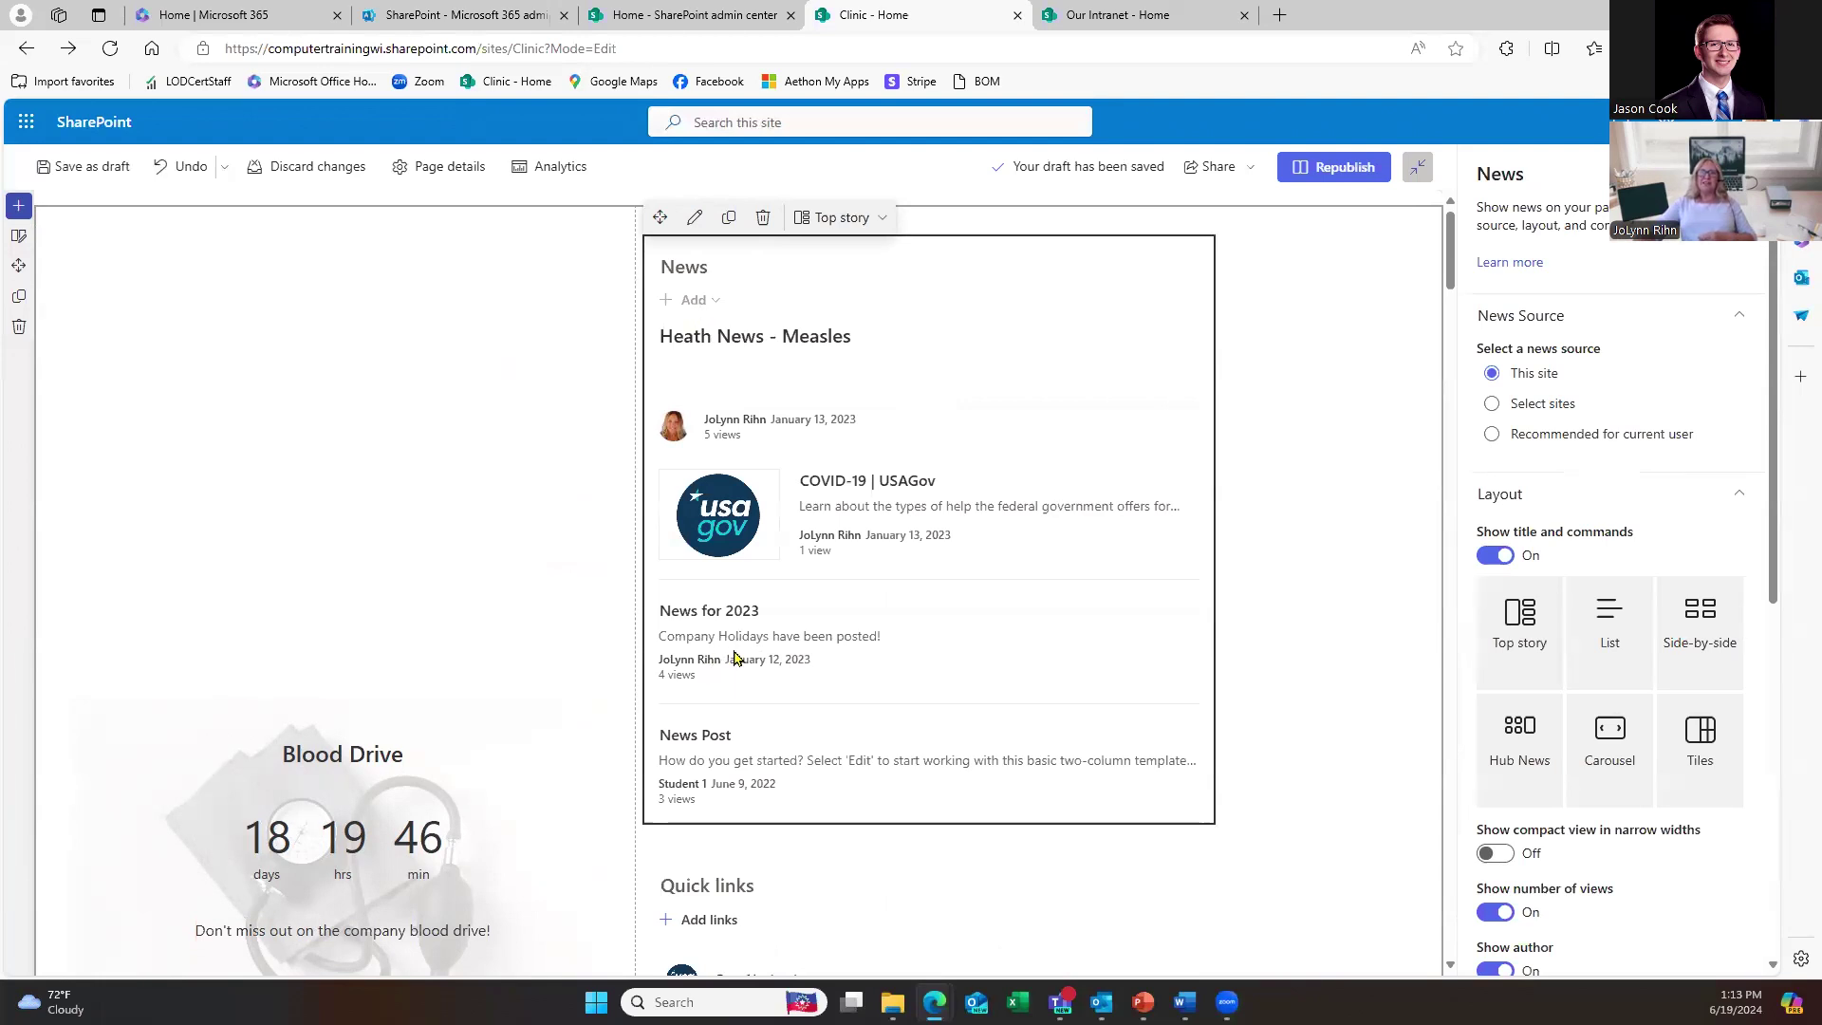
scroll(745, 639, "down", 3)
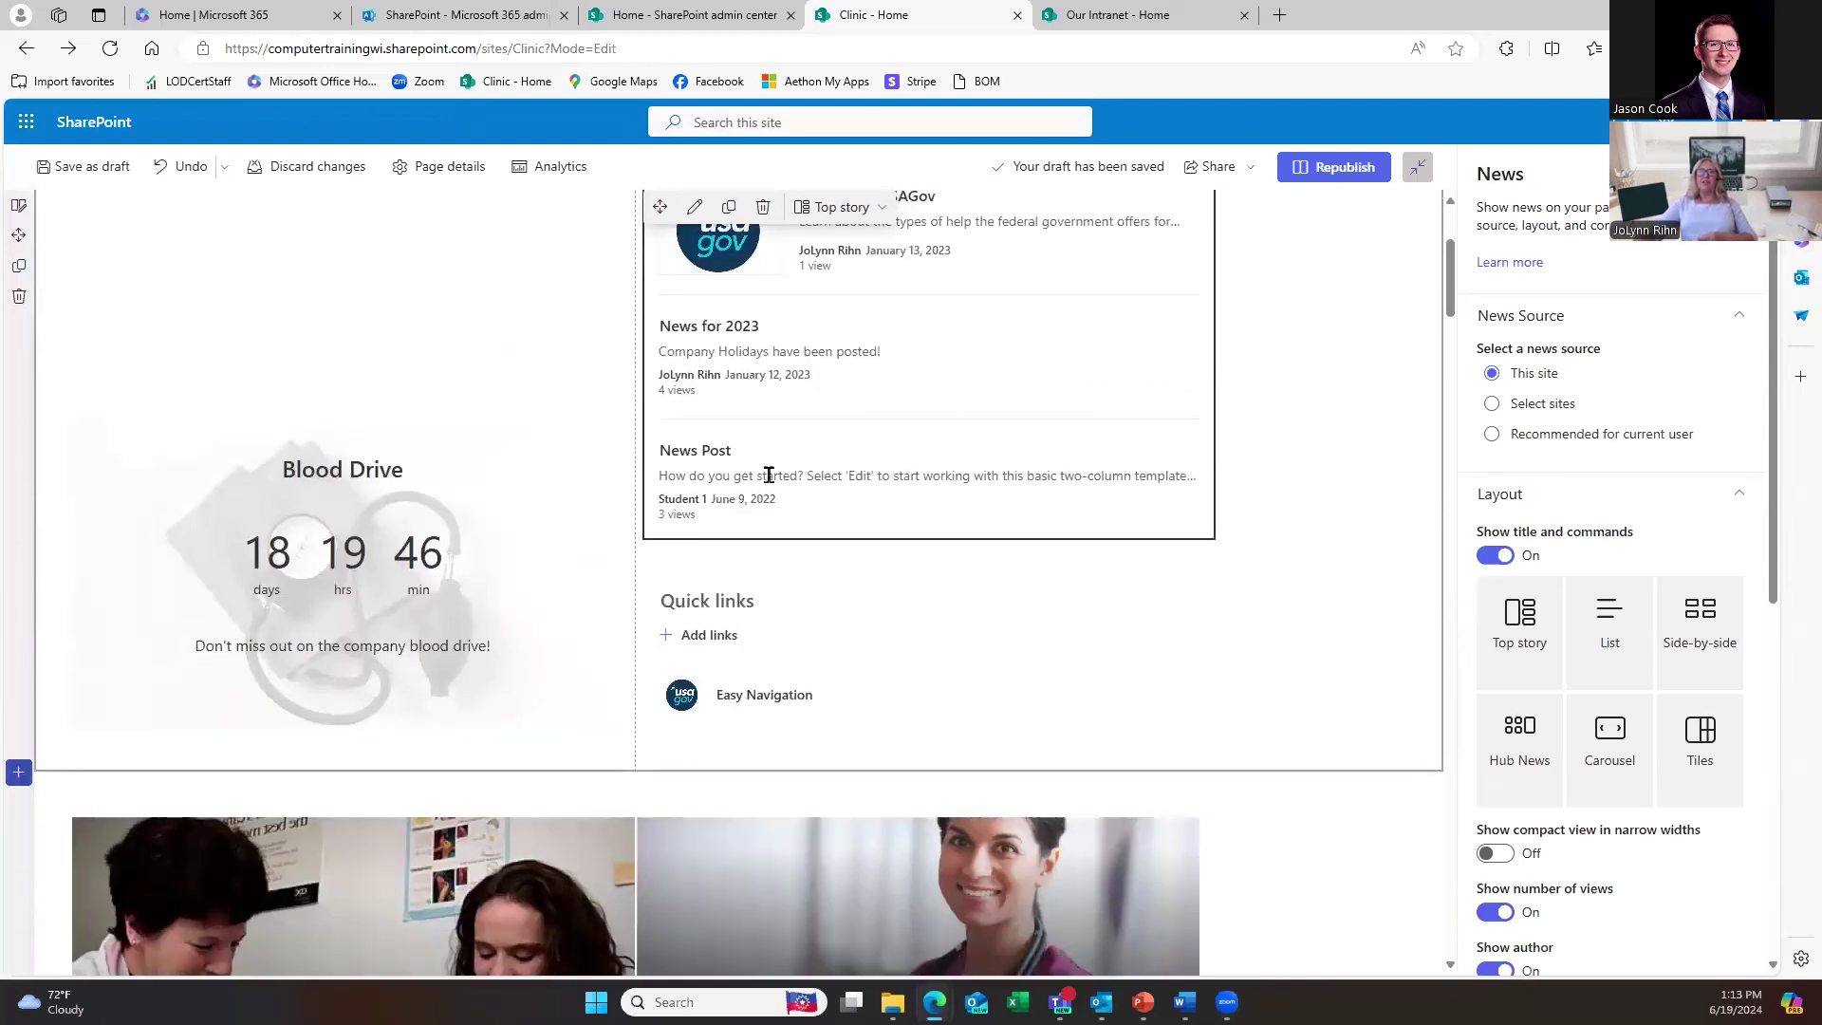
scroll(773, 474, "up", 2)
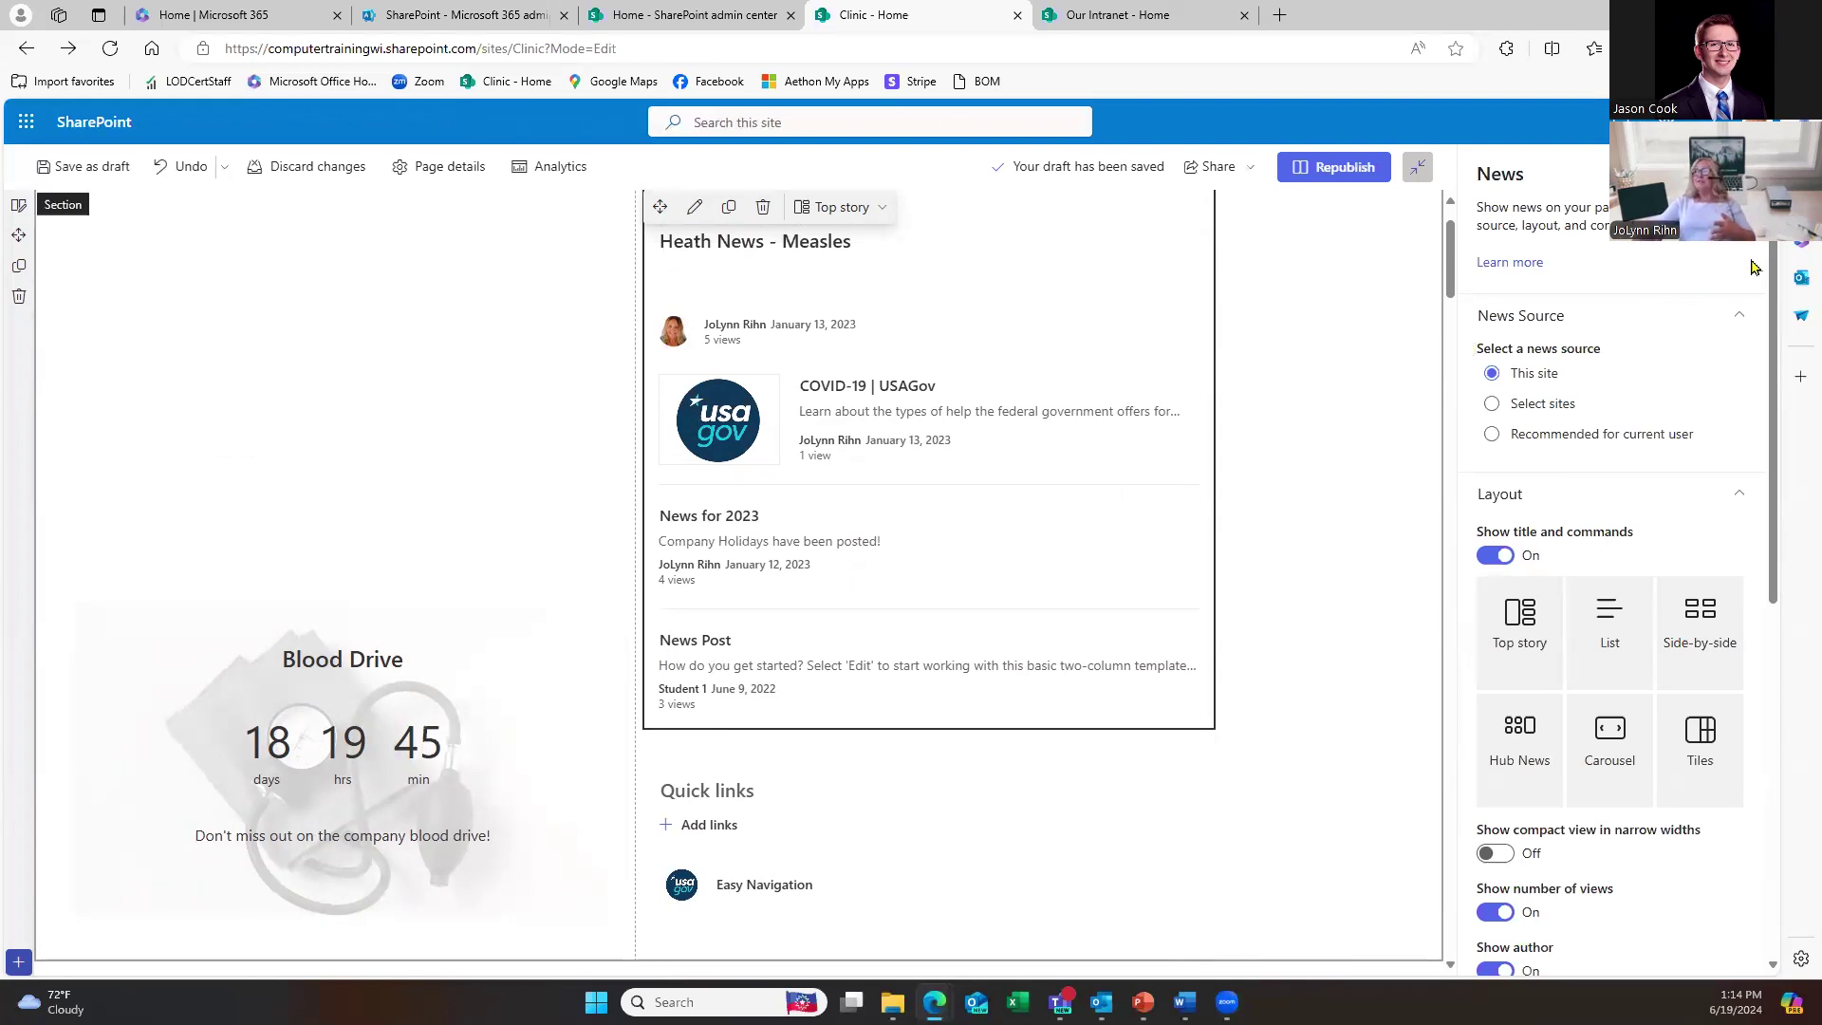
Step: Delete the News web part from column two of the section
left_click(1262, 272)
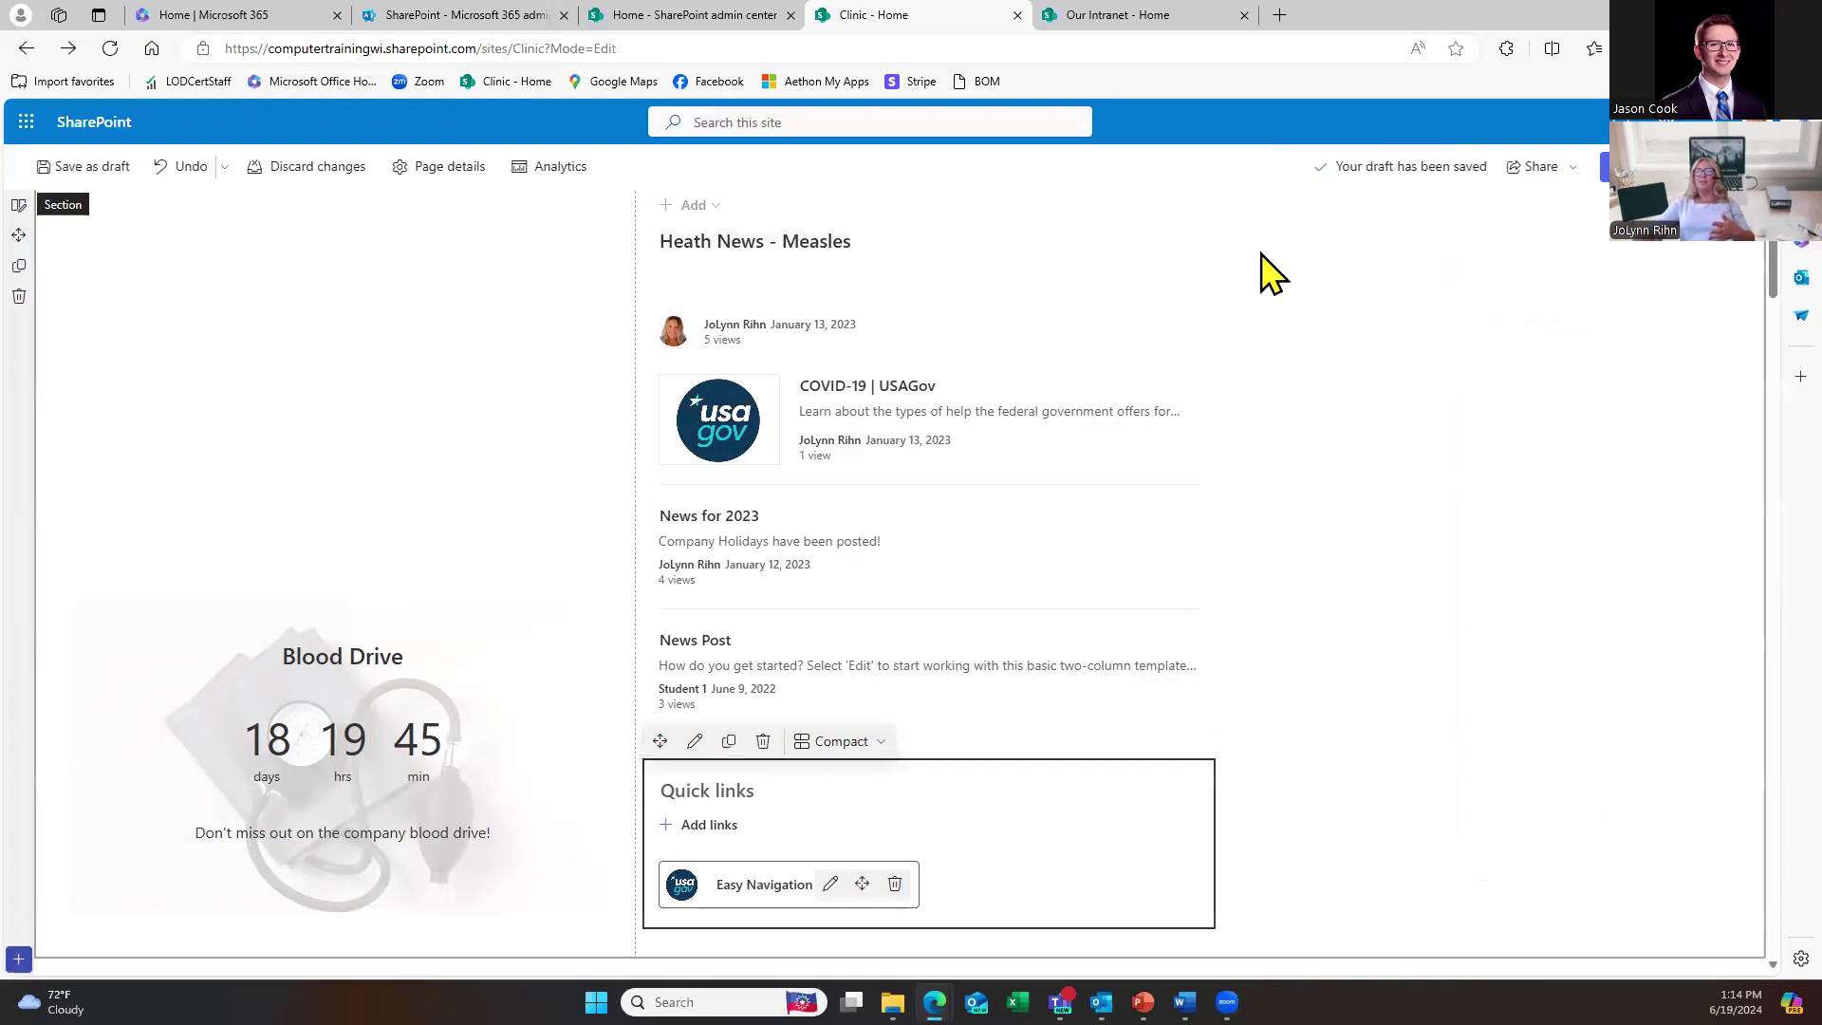
left_click(950, 569)
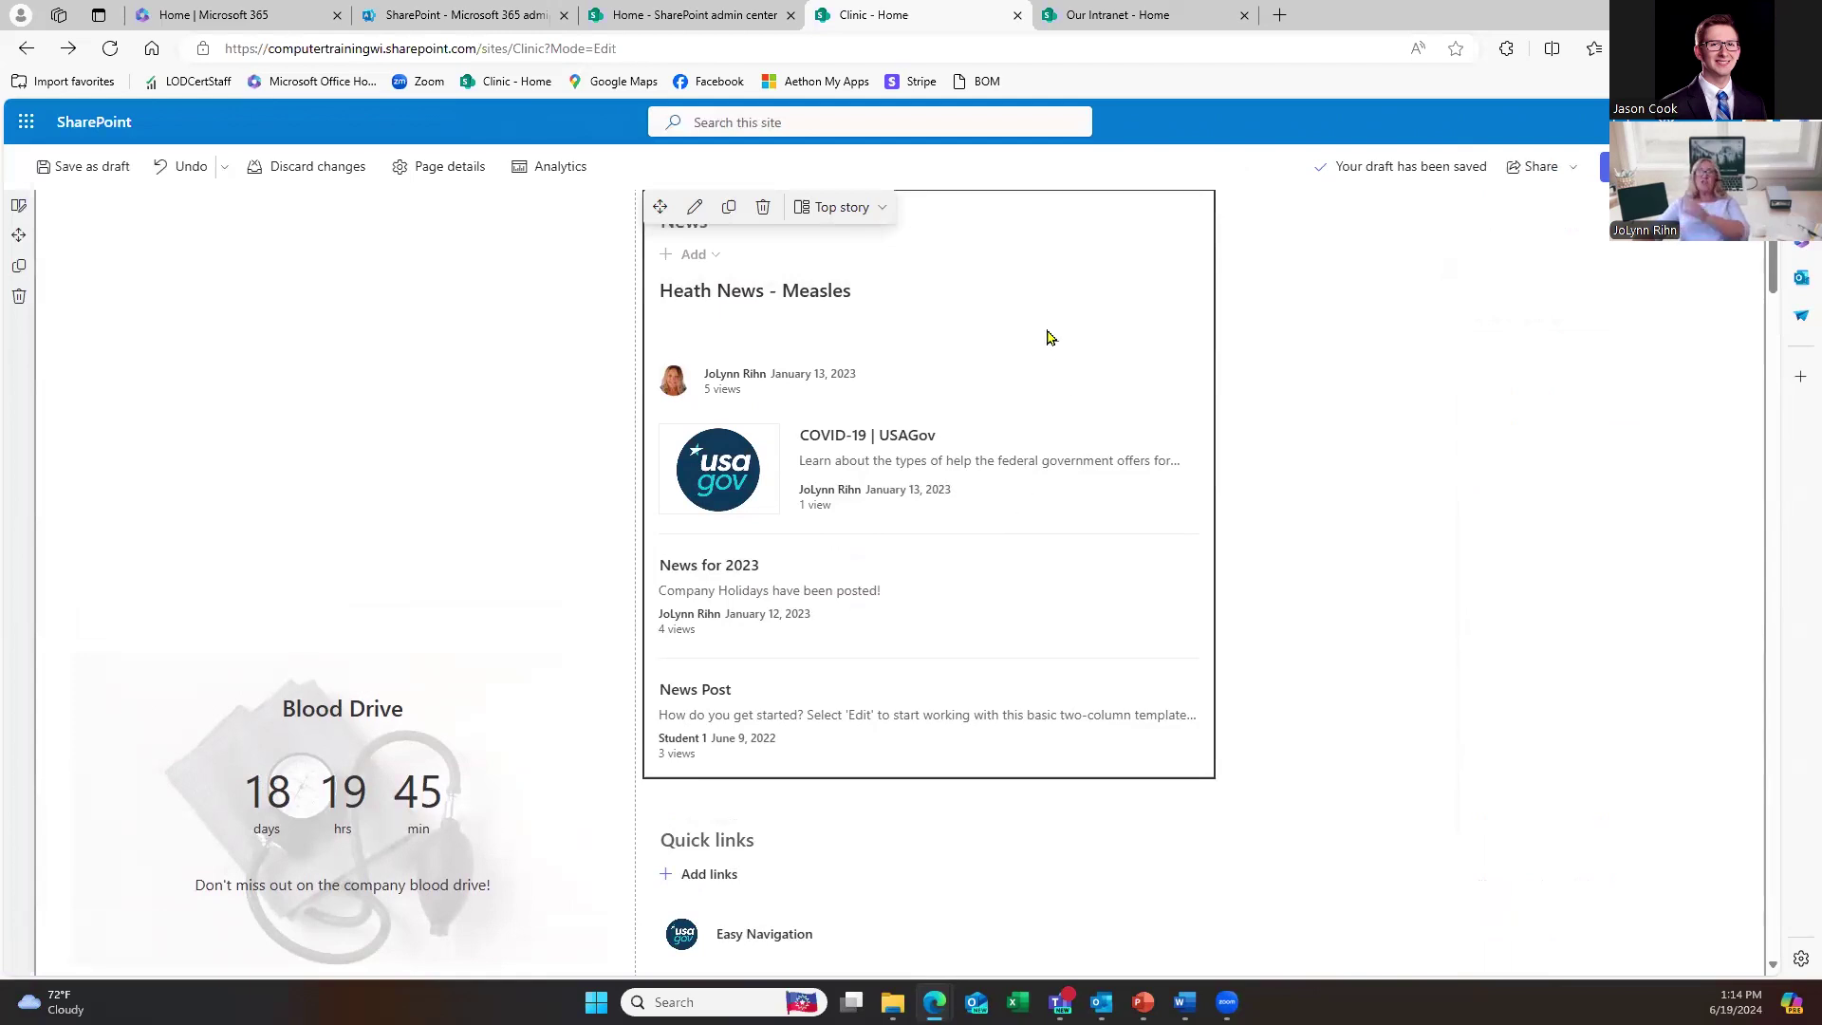
left_click(764, 209)
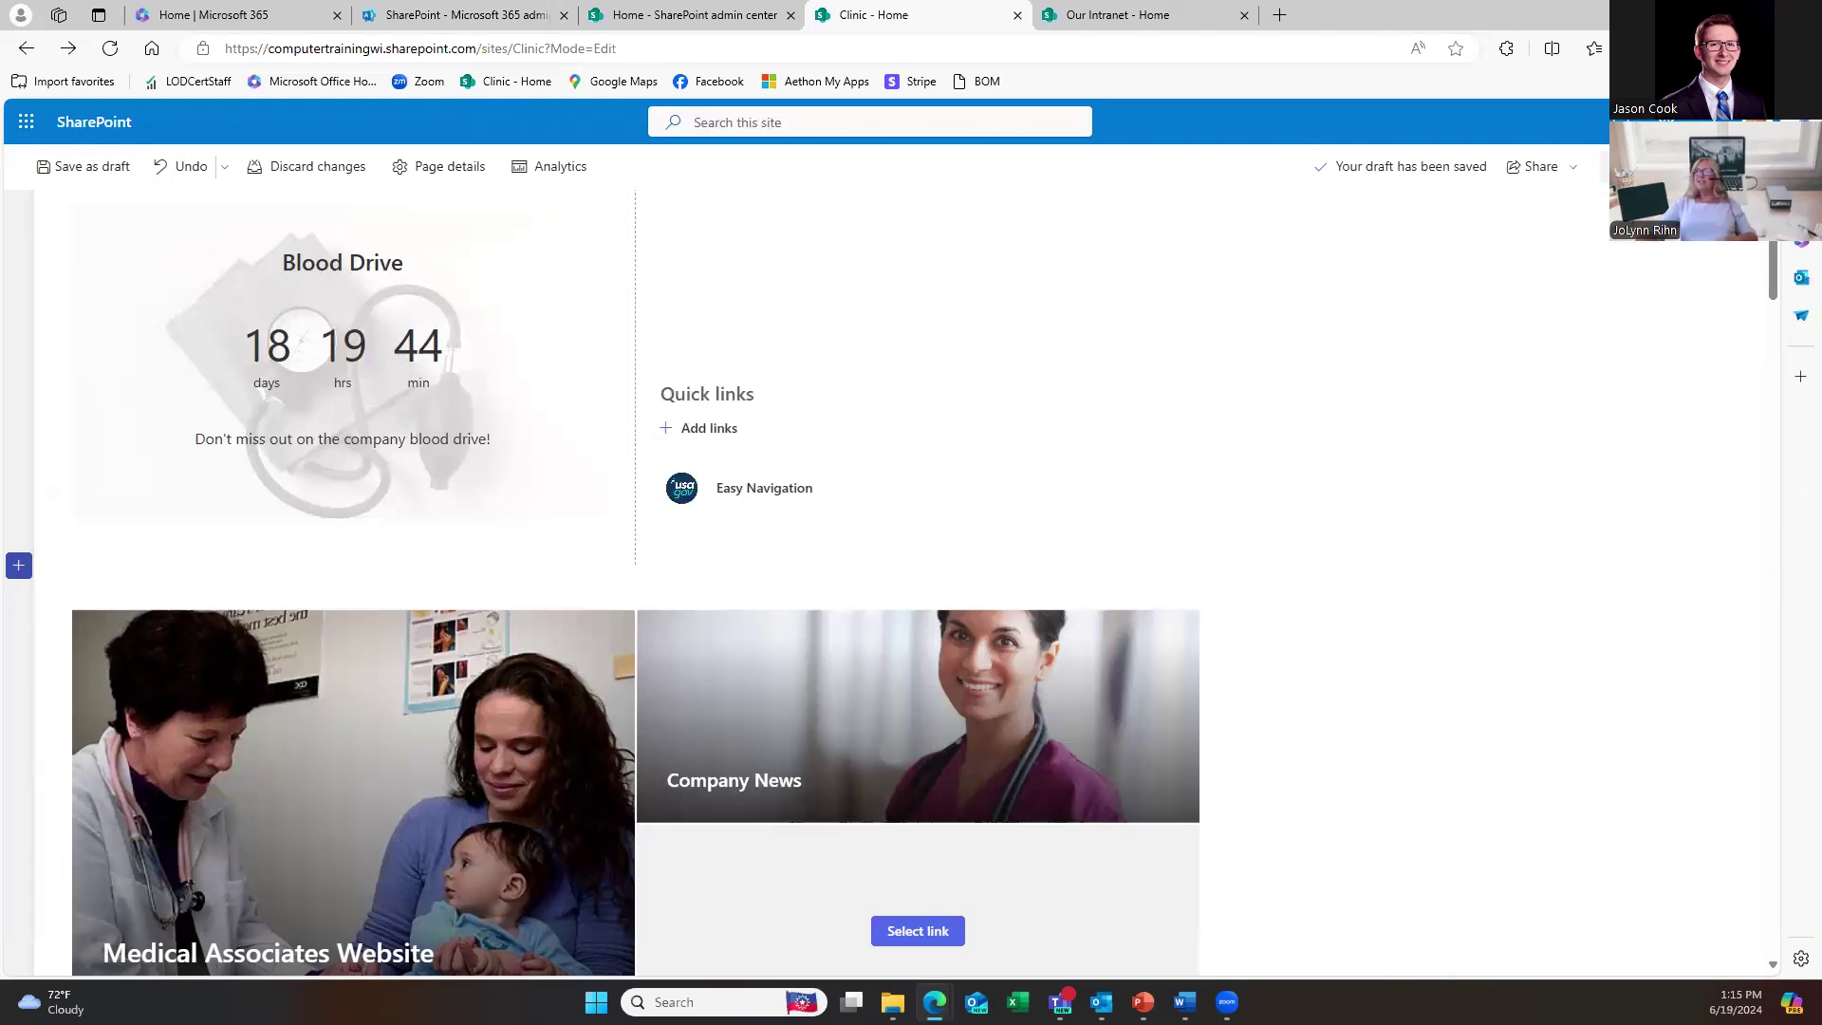
Step: Republish the Clinic home page
left_click(1642, 166)
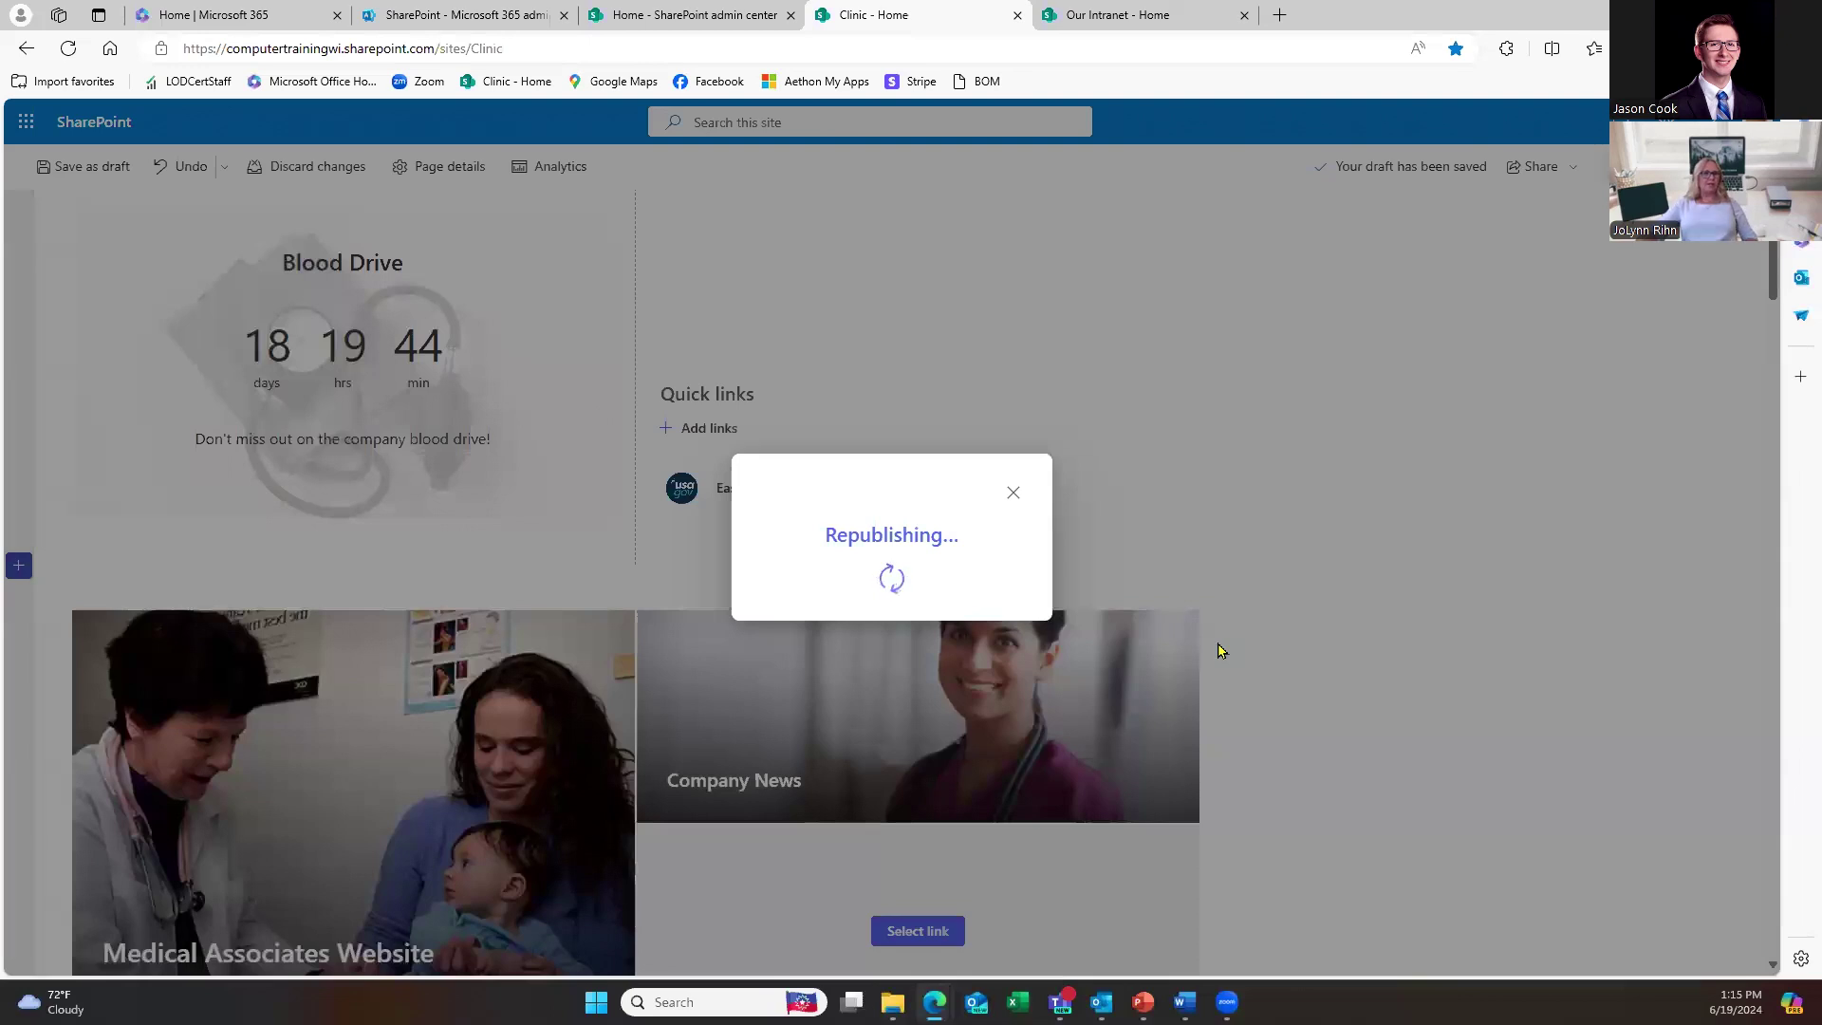
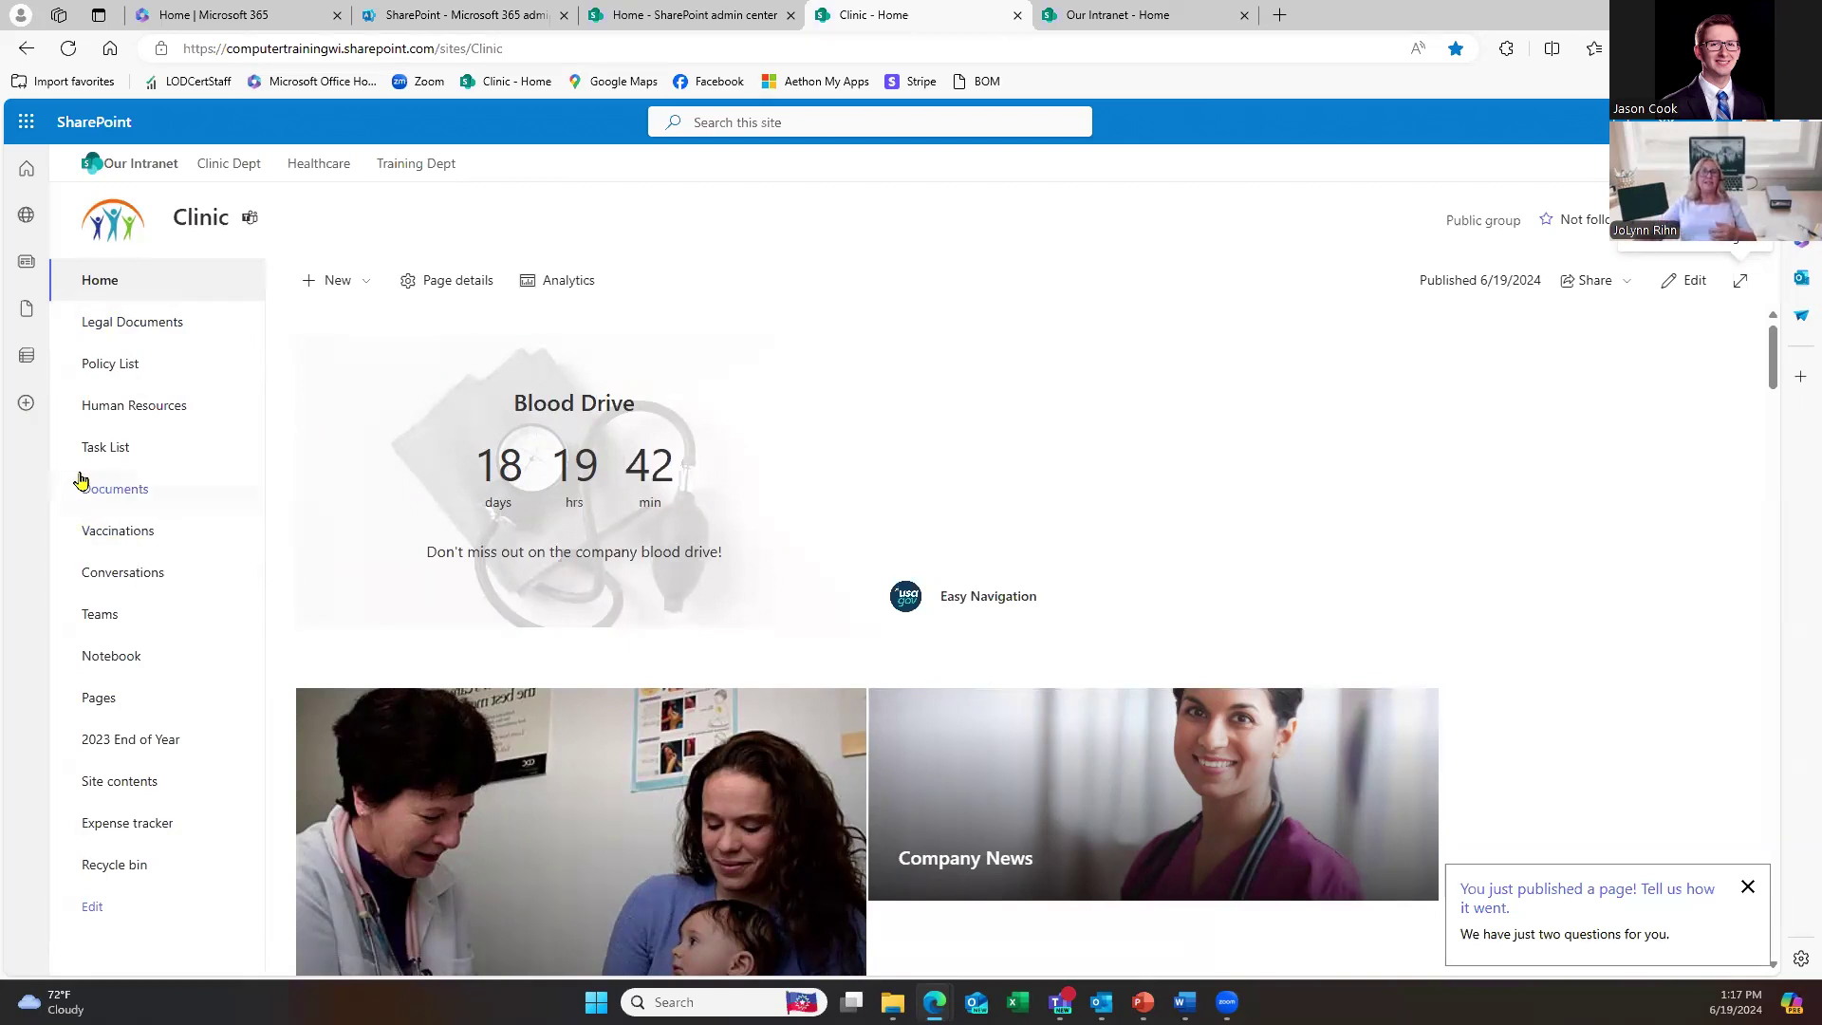
Step: Look through the Clinic site's Documents and Legal Documents libraries, Task List board and Notebook, returning to the Task List
left_click(130, 500)
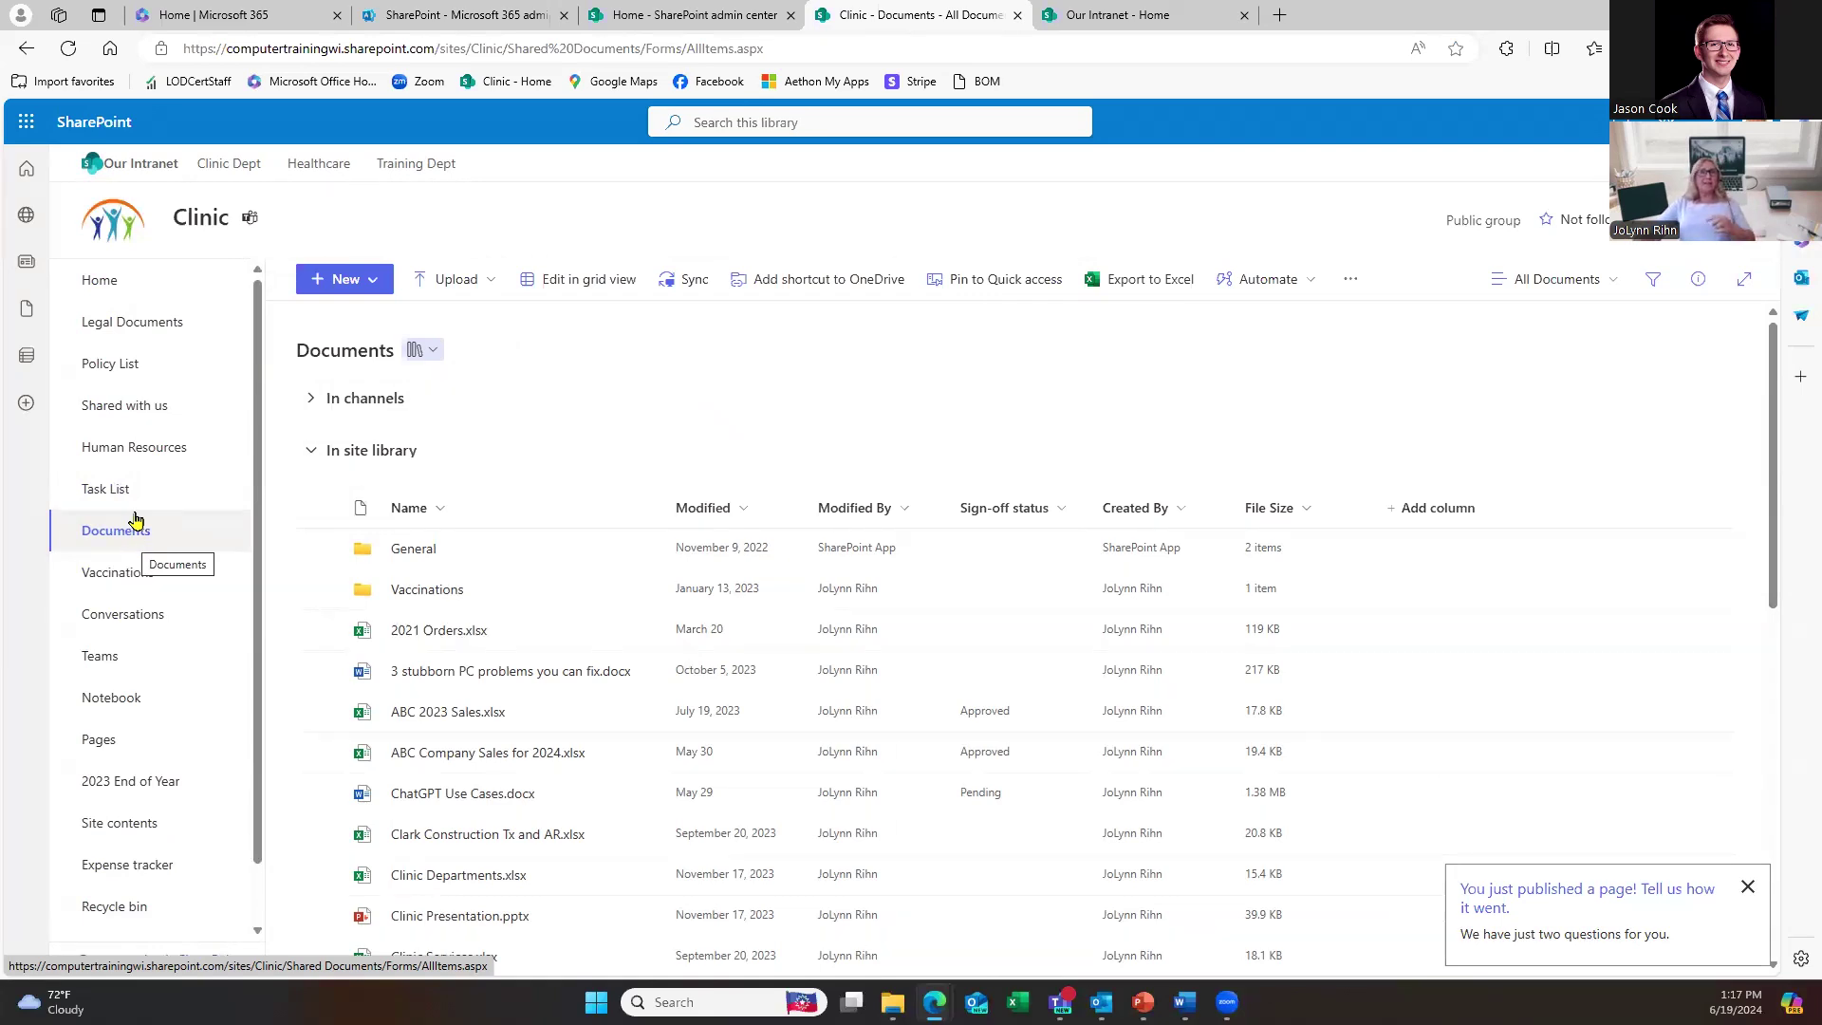
left_click(134, 326)
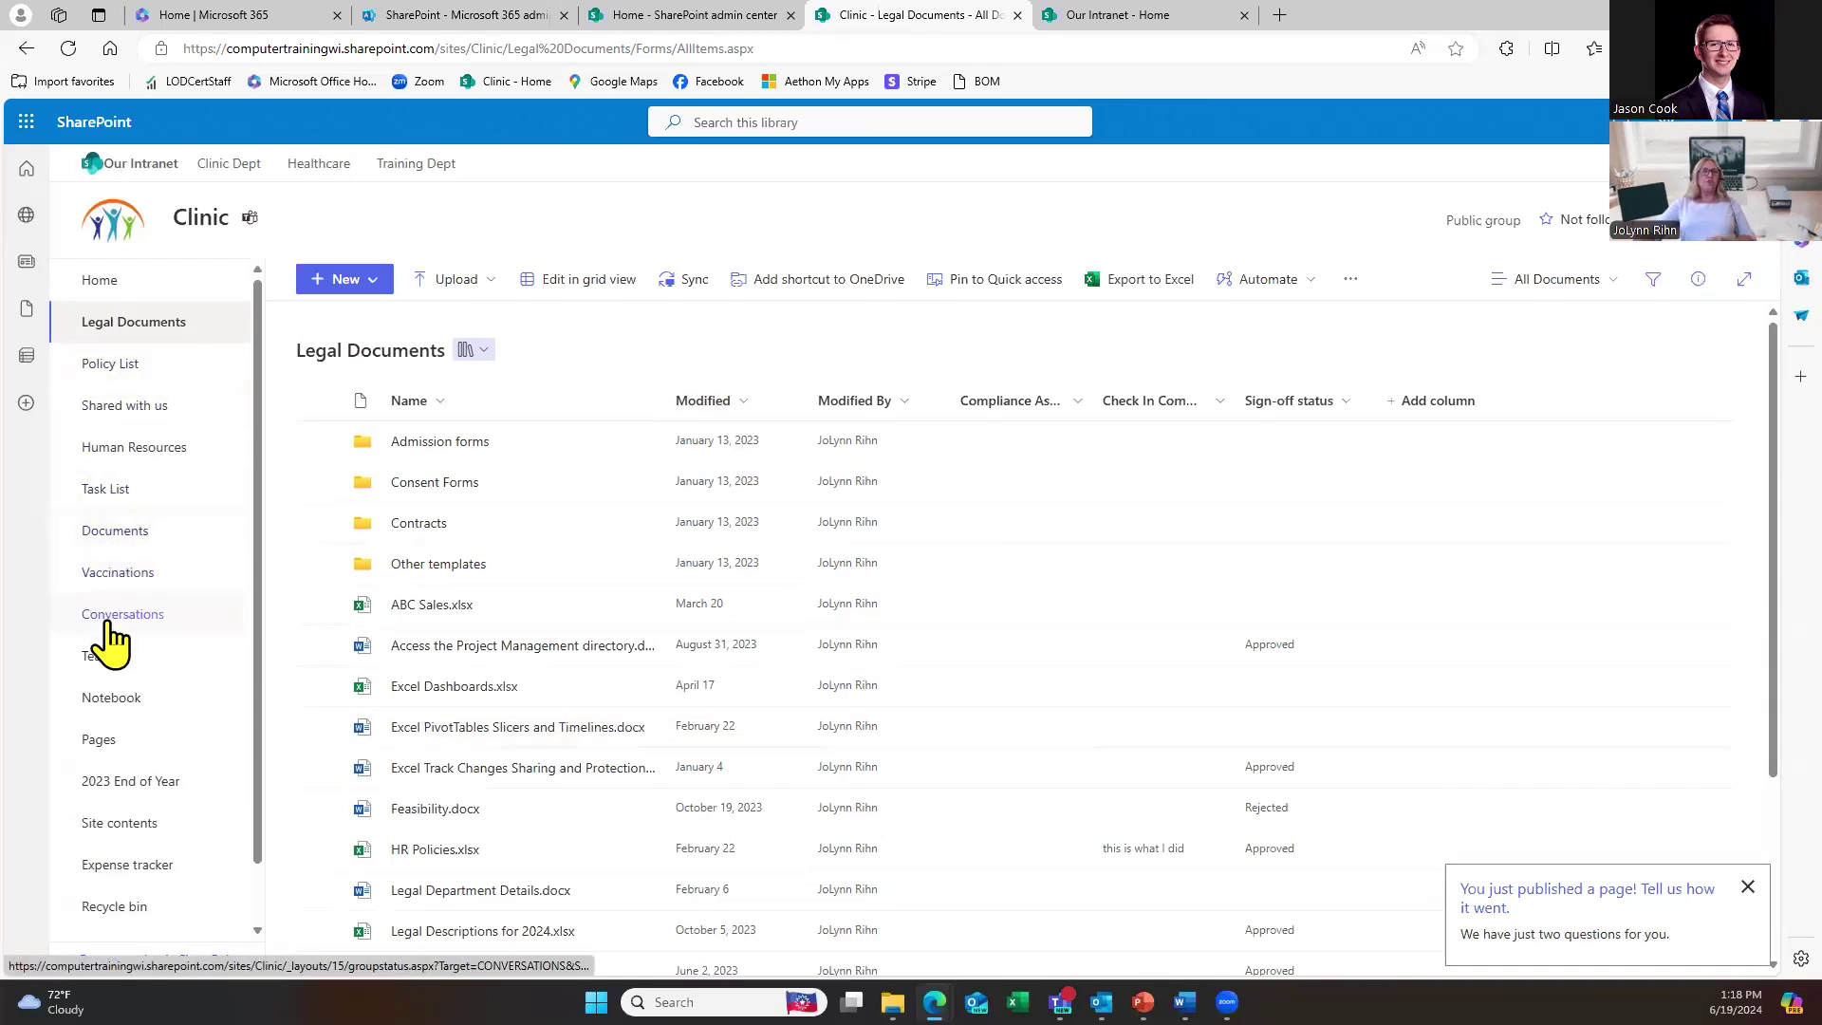
left_click(118, 495)
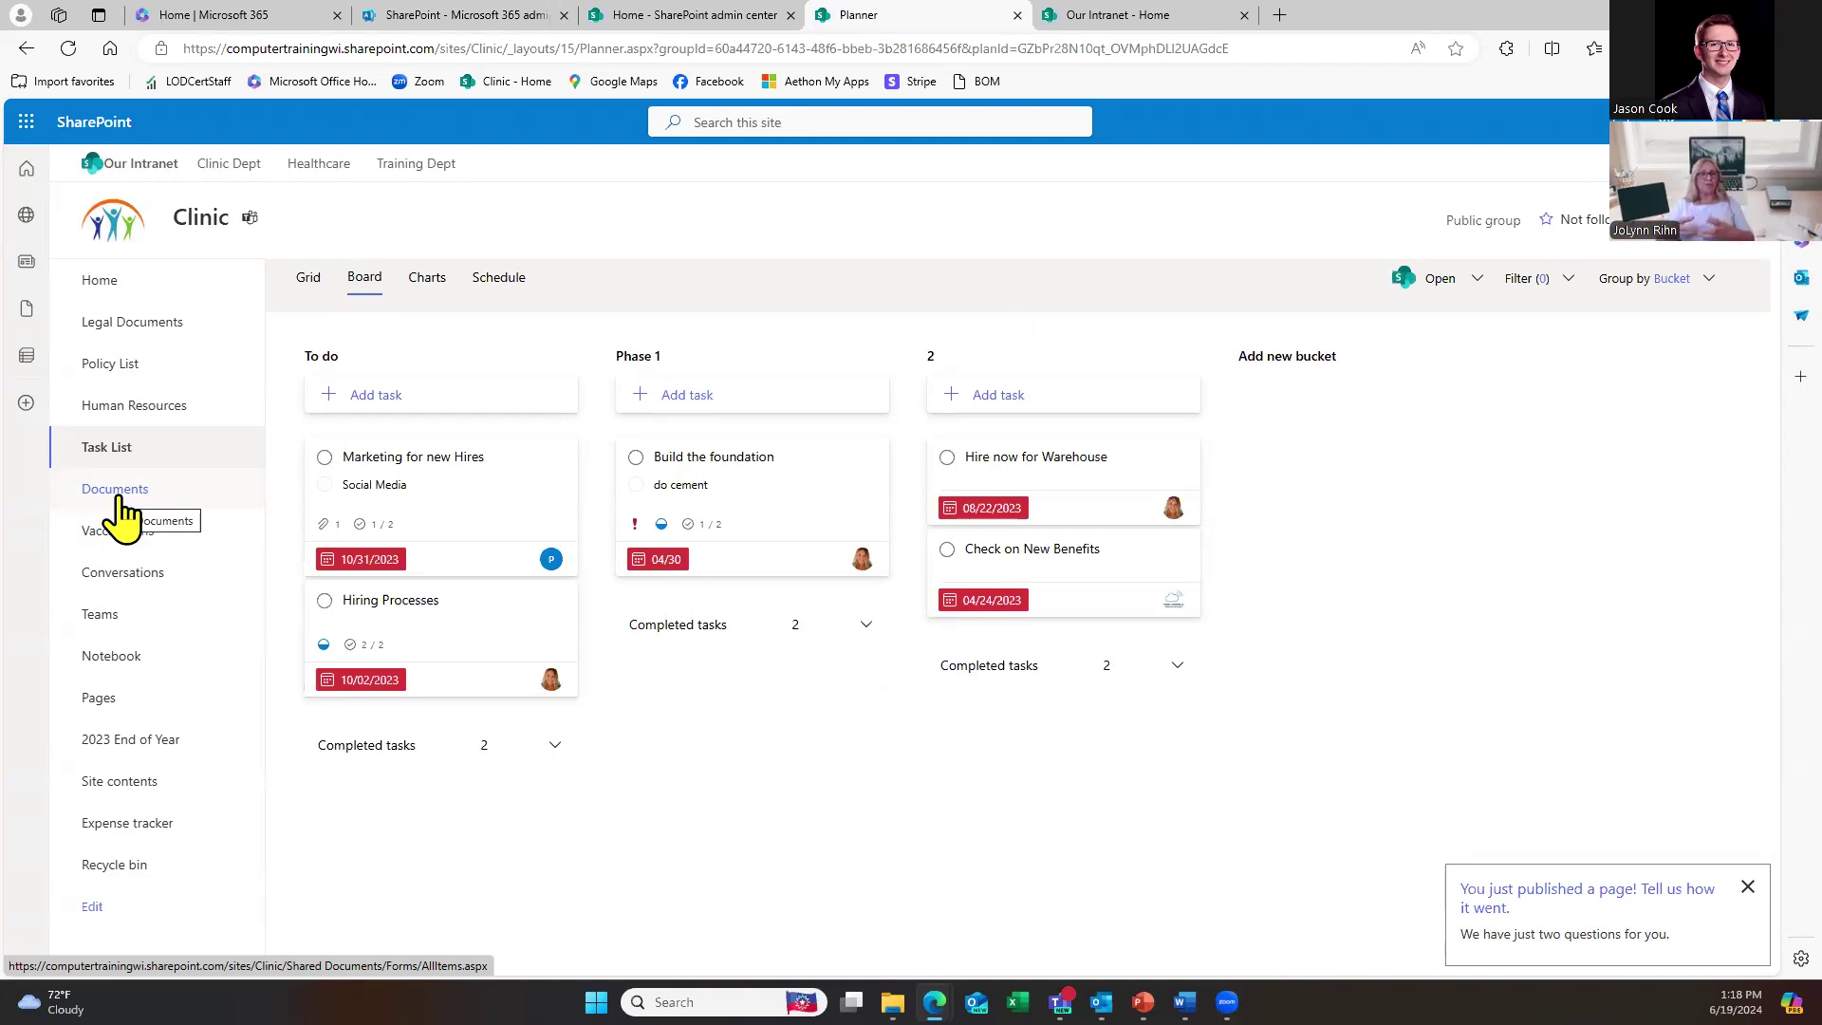
left_click(111, 664)
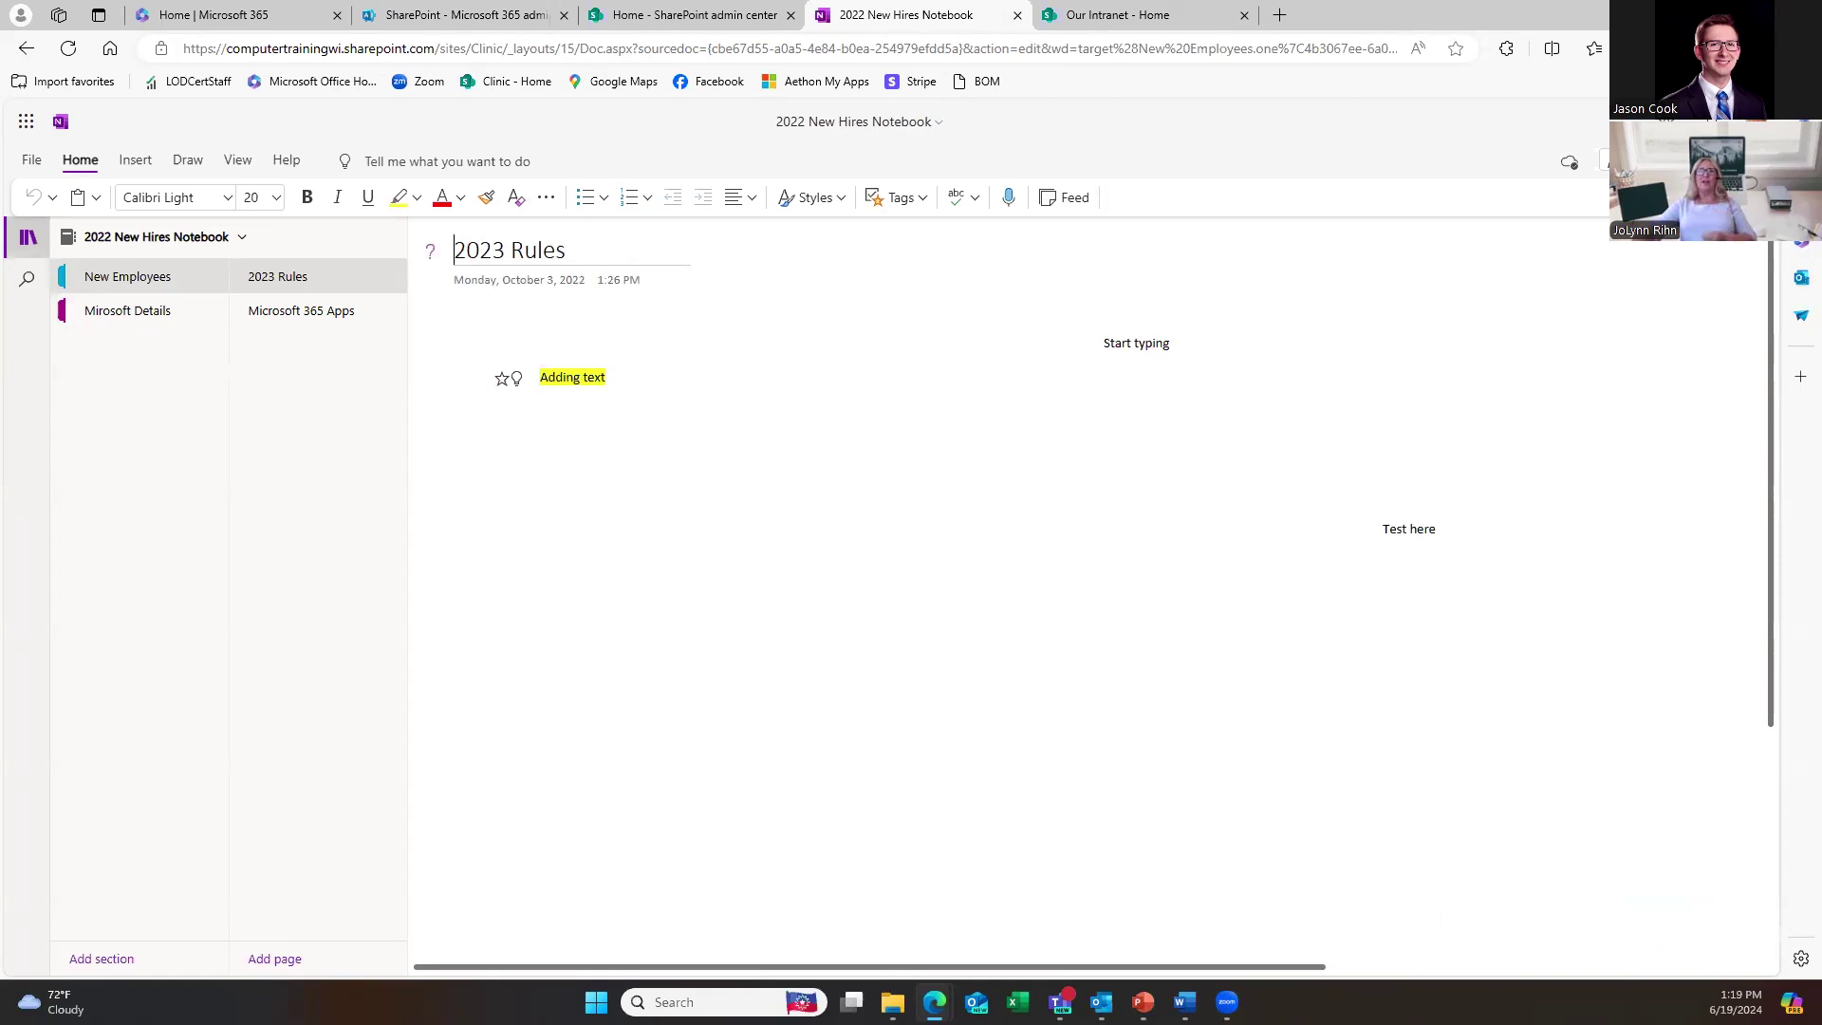
left_click(25, 49)
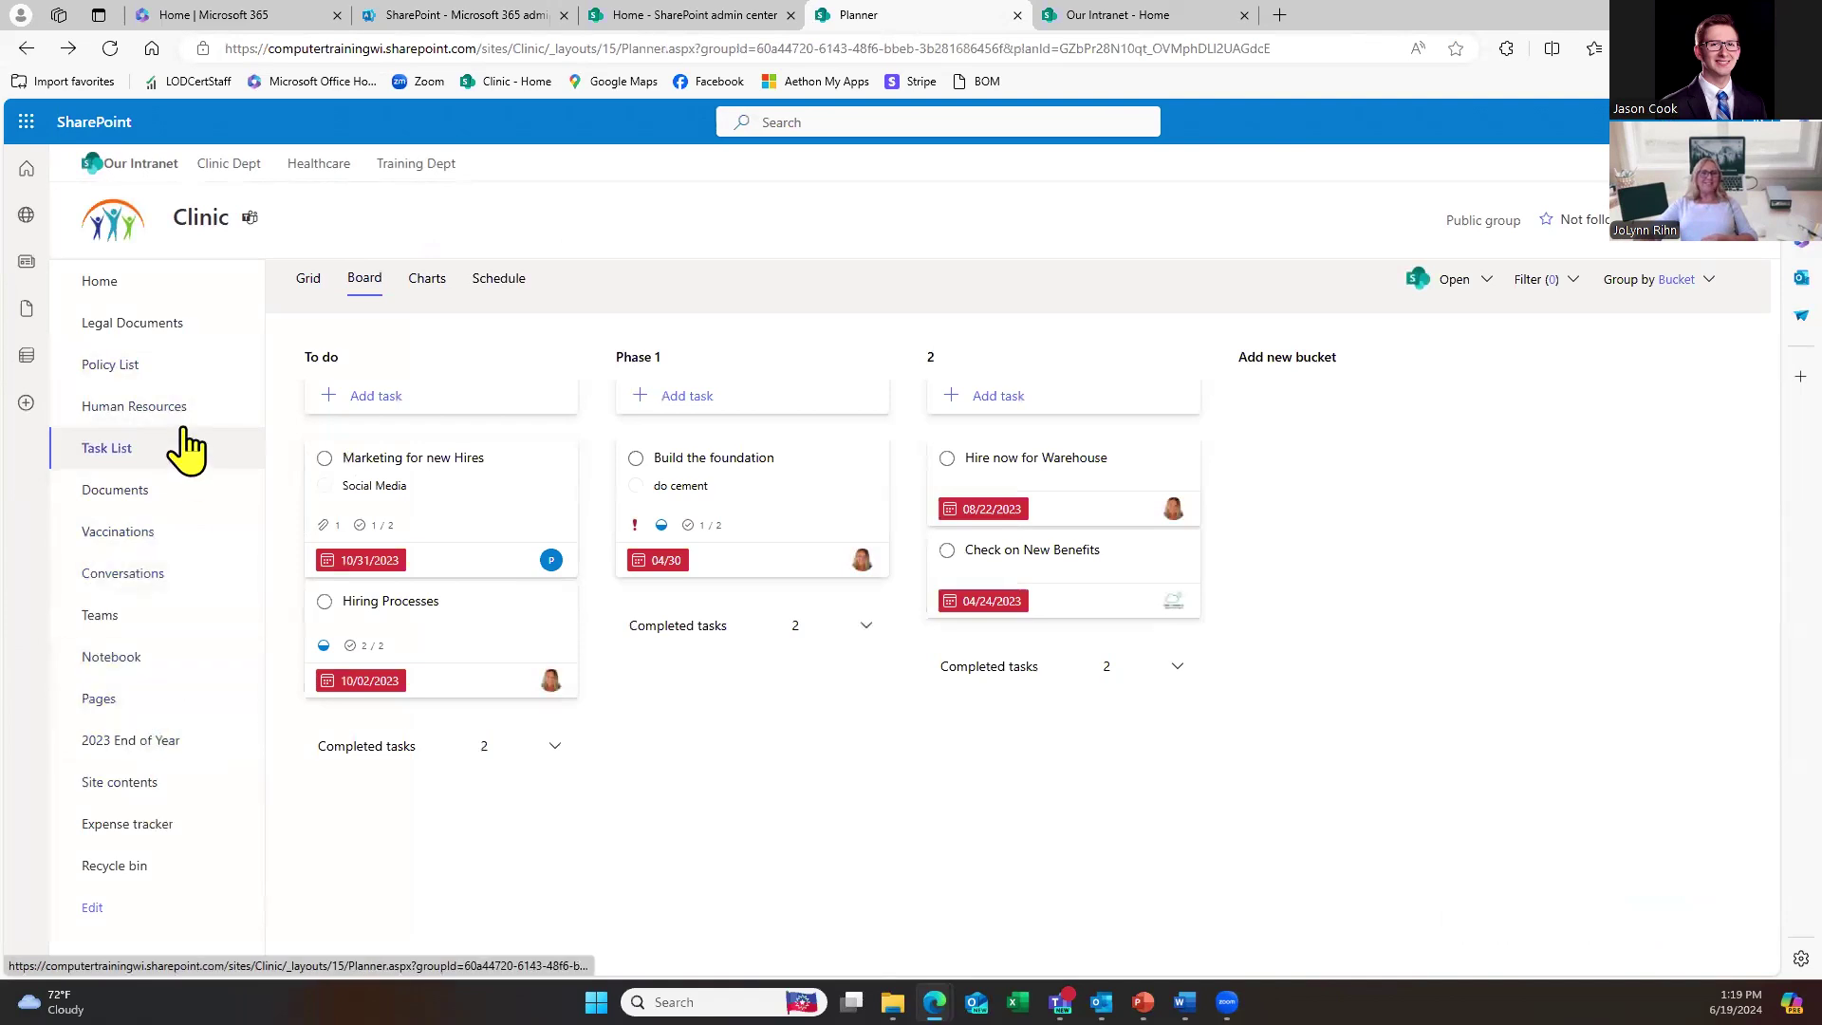
Step: Open the Clinic site's Vaccinations page and review its text, meetings and comments
left_click(134, 538)
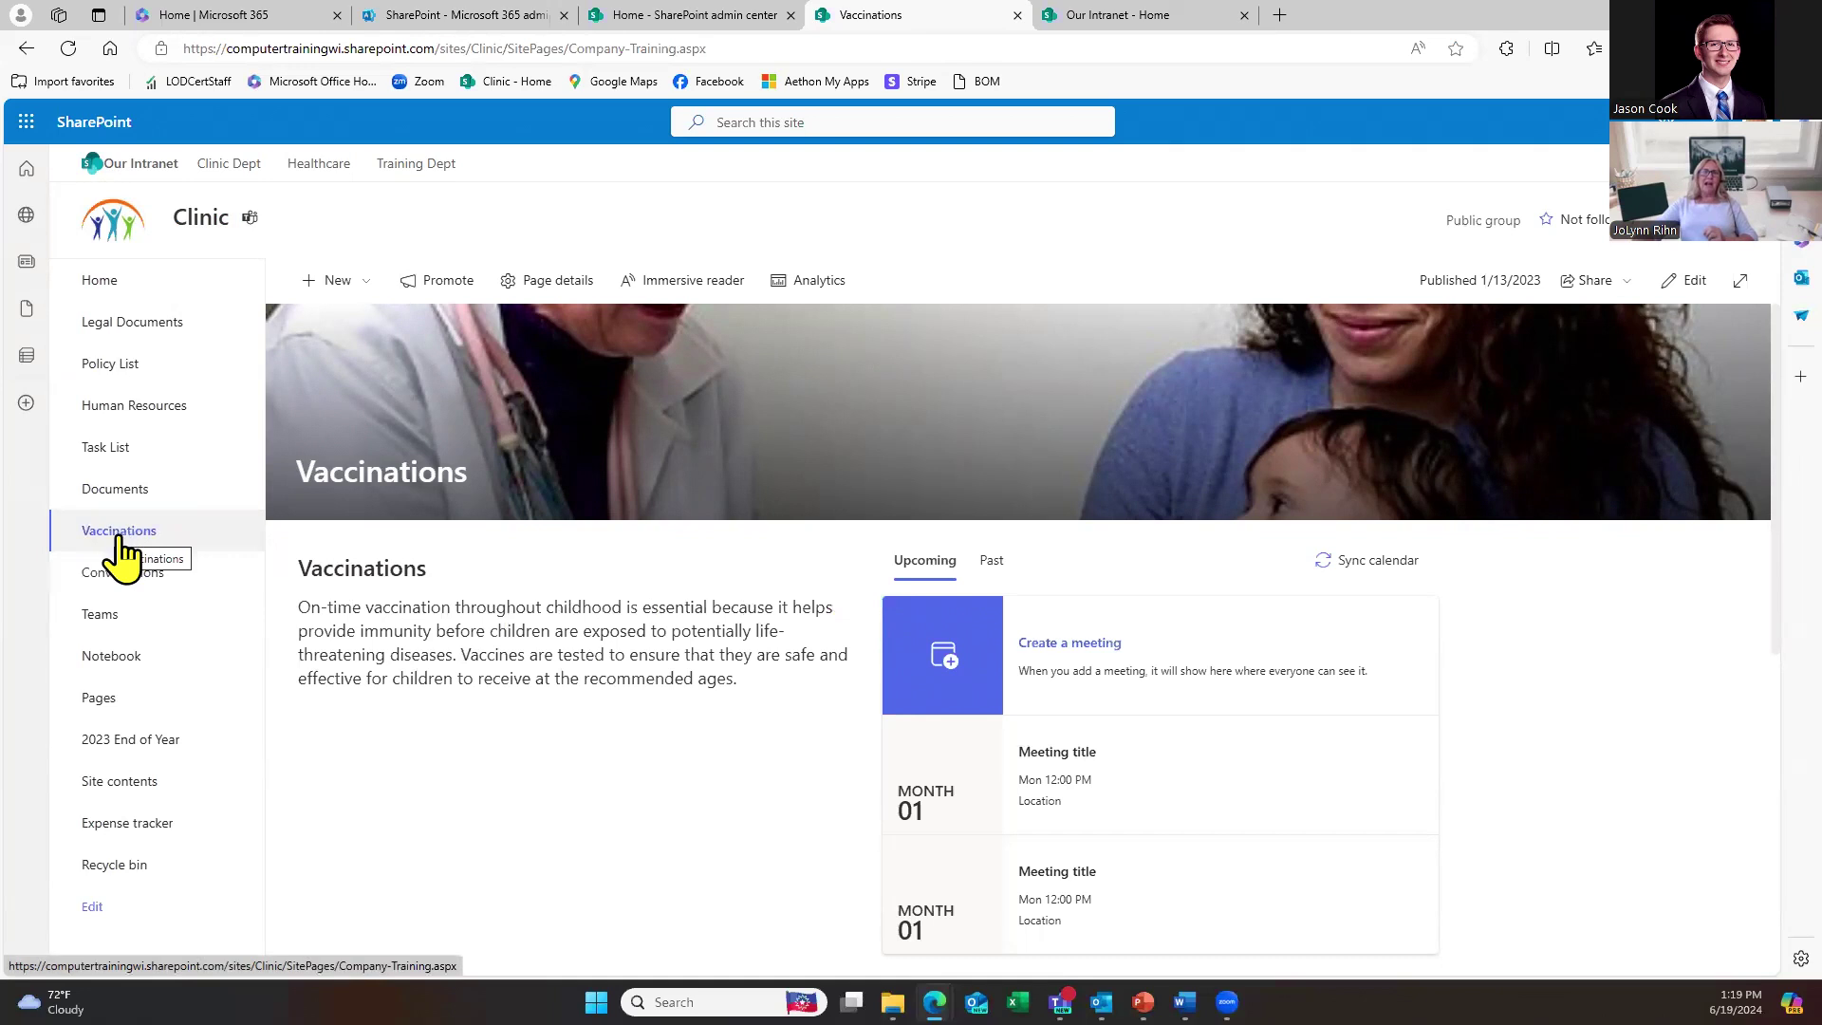
scroll(712, 567, "down", 7)
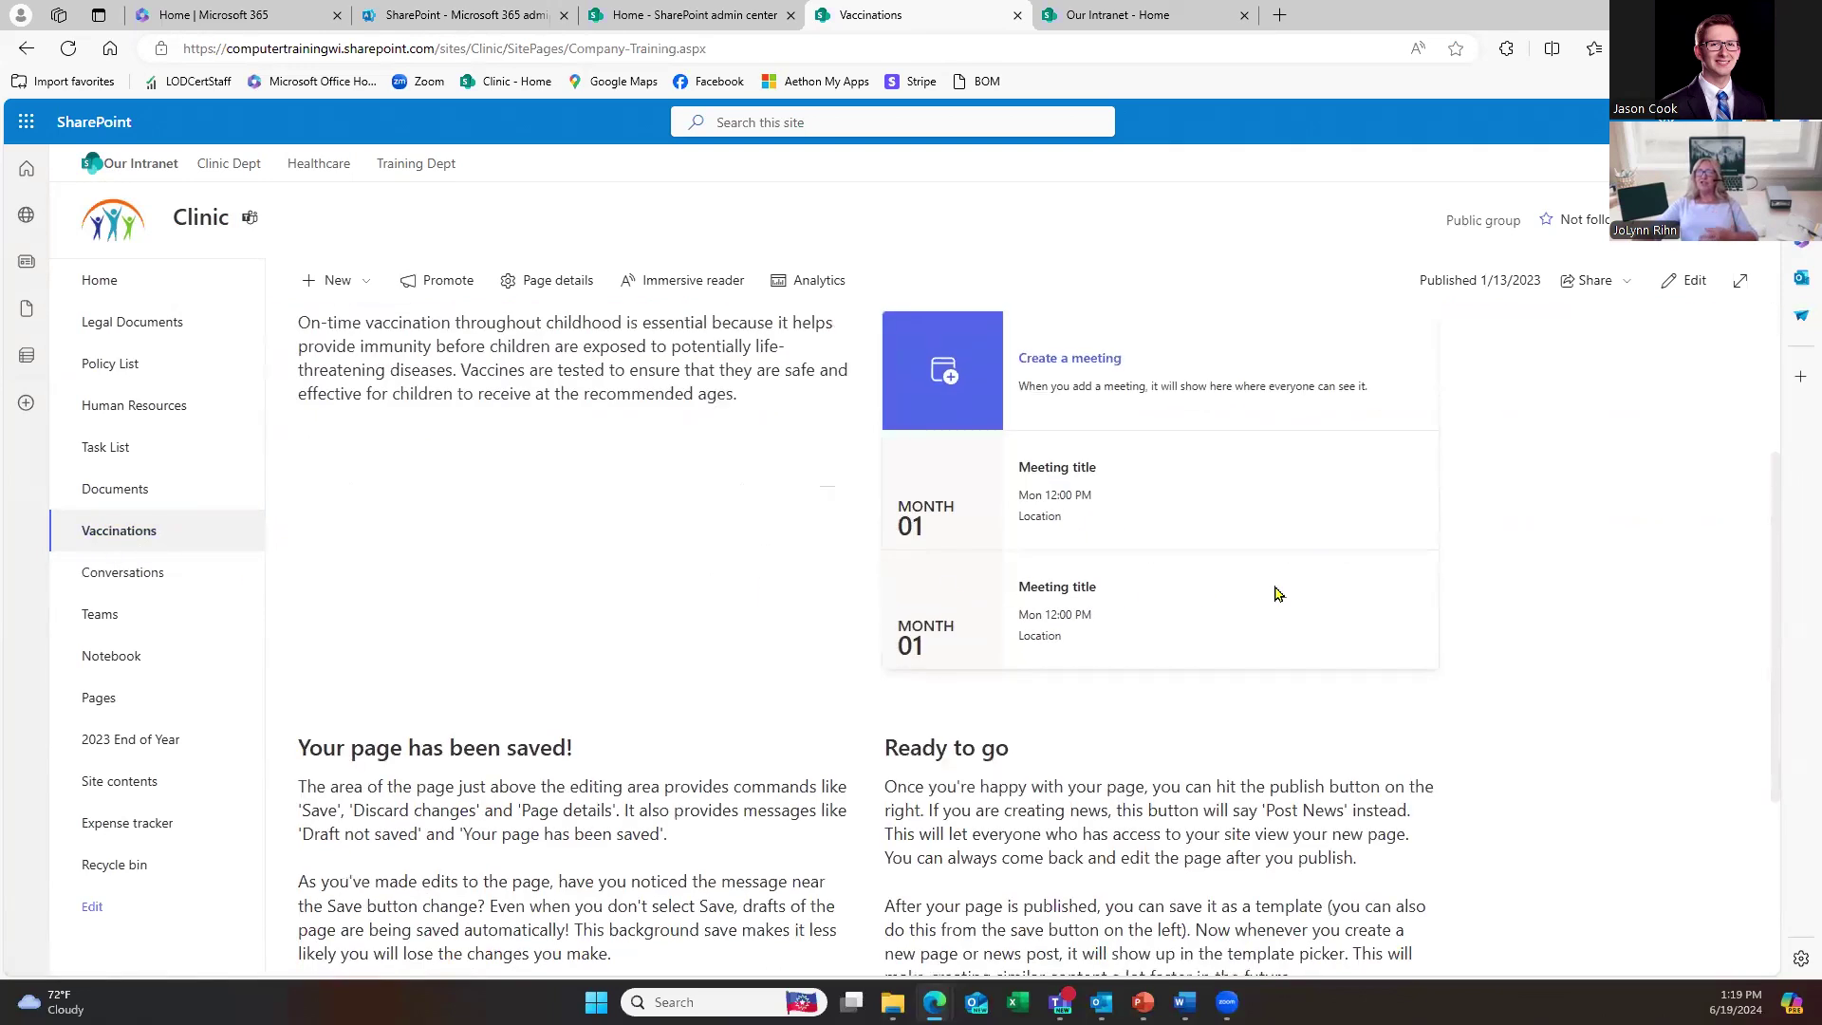
scroll(820, 581, "down", 1)
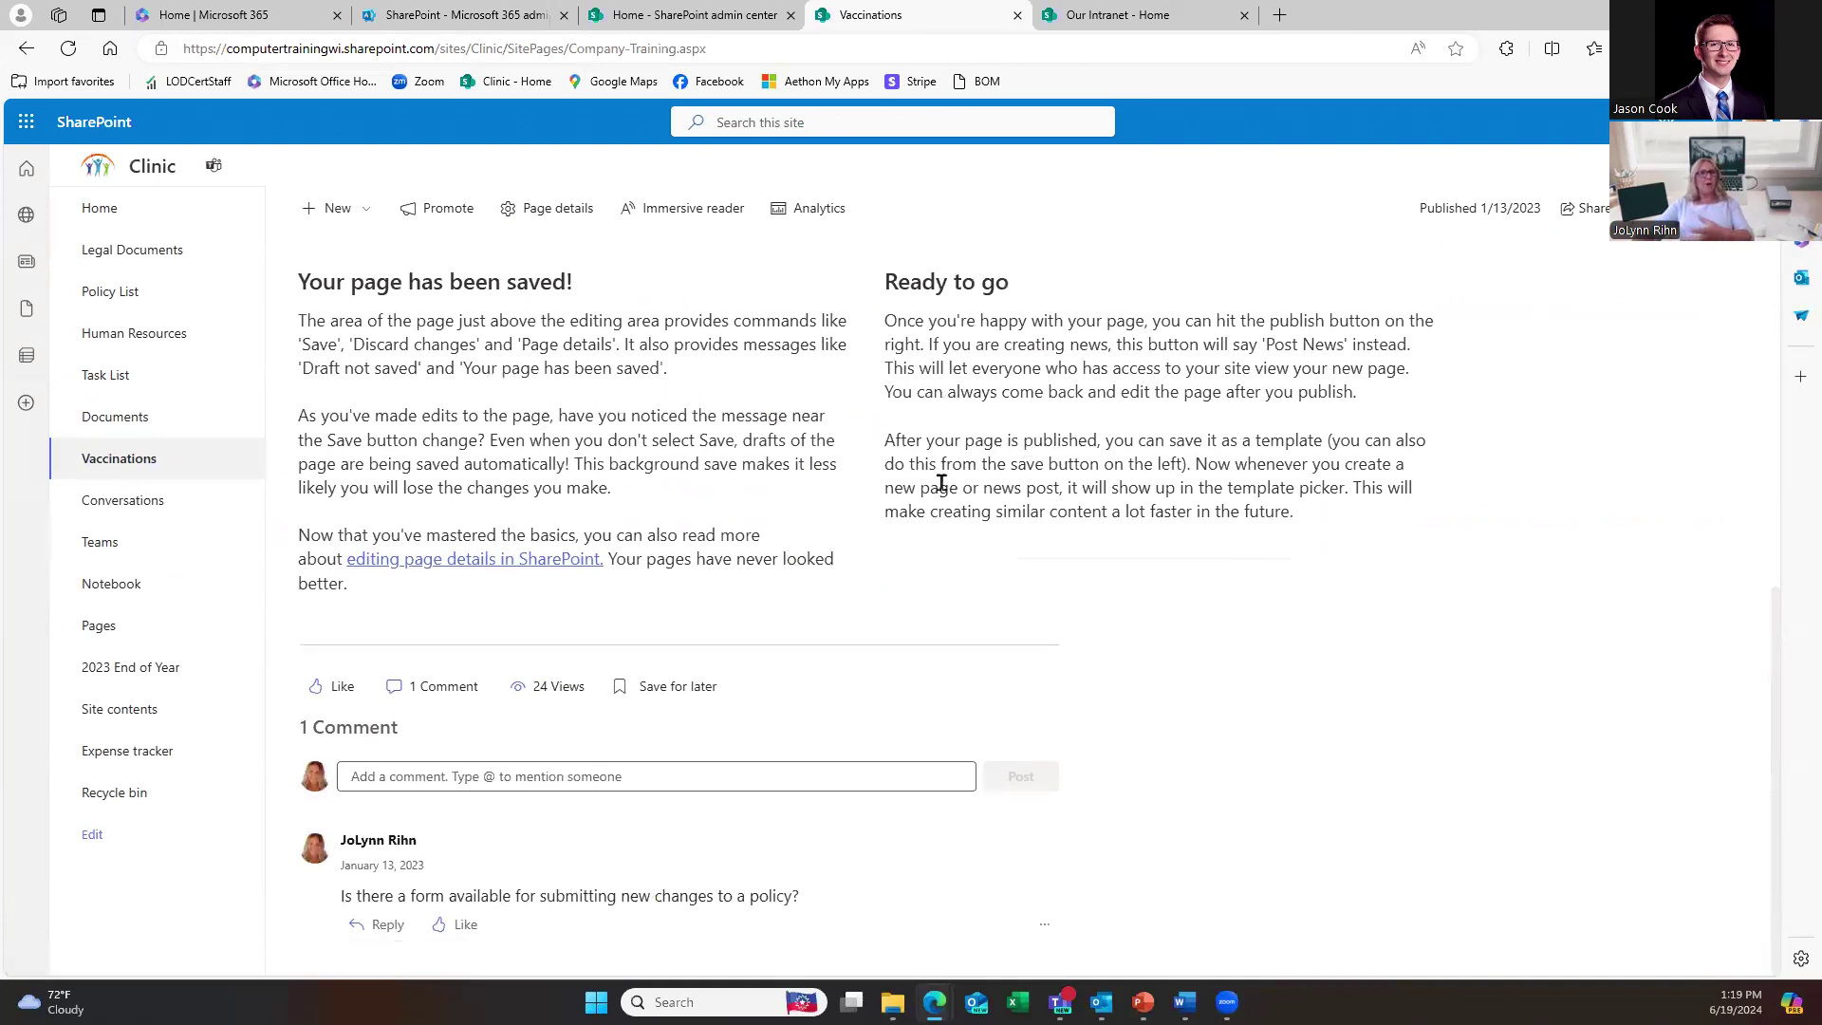
scroll(816, 518, "up", 3)
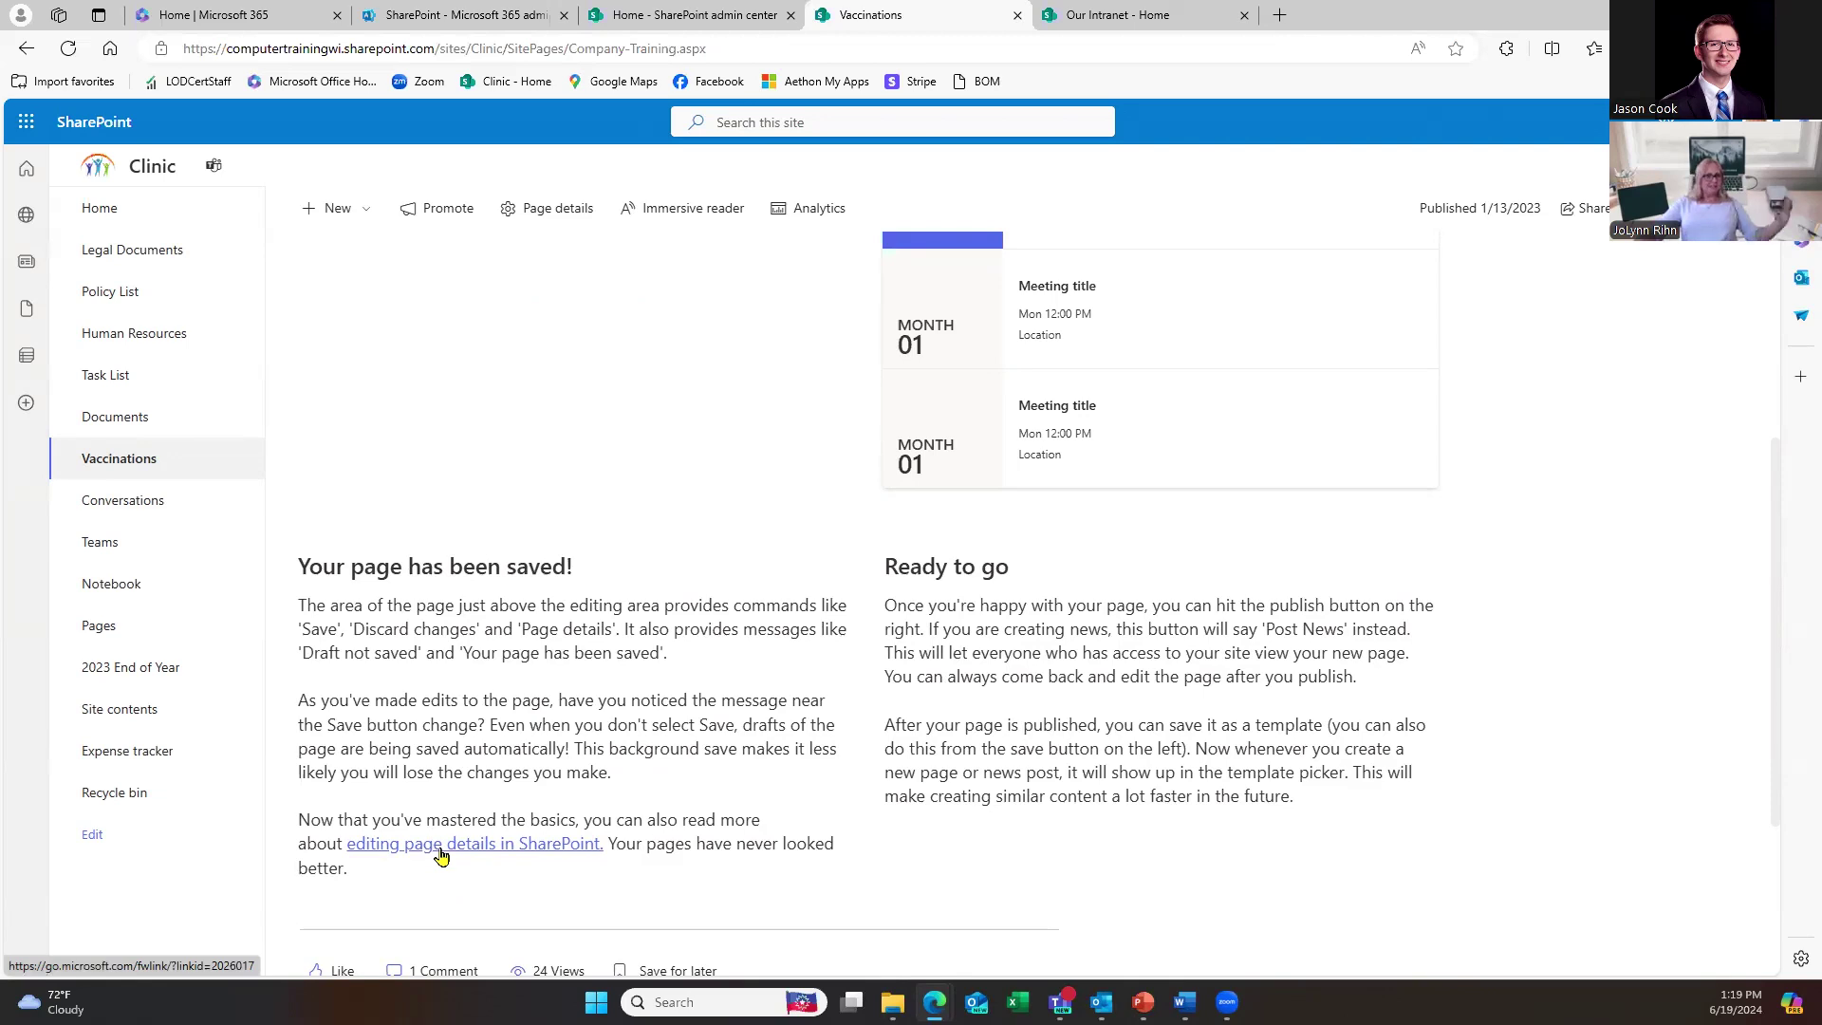
scroll(1001, 688, "up", 4)
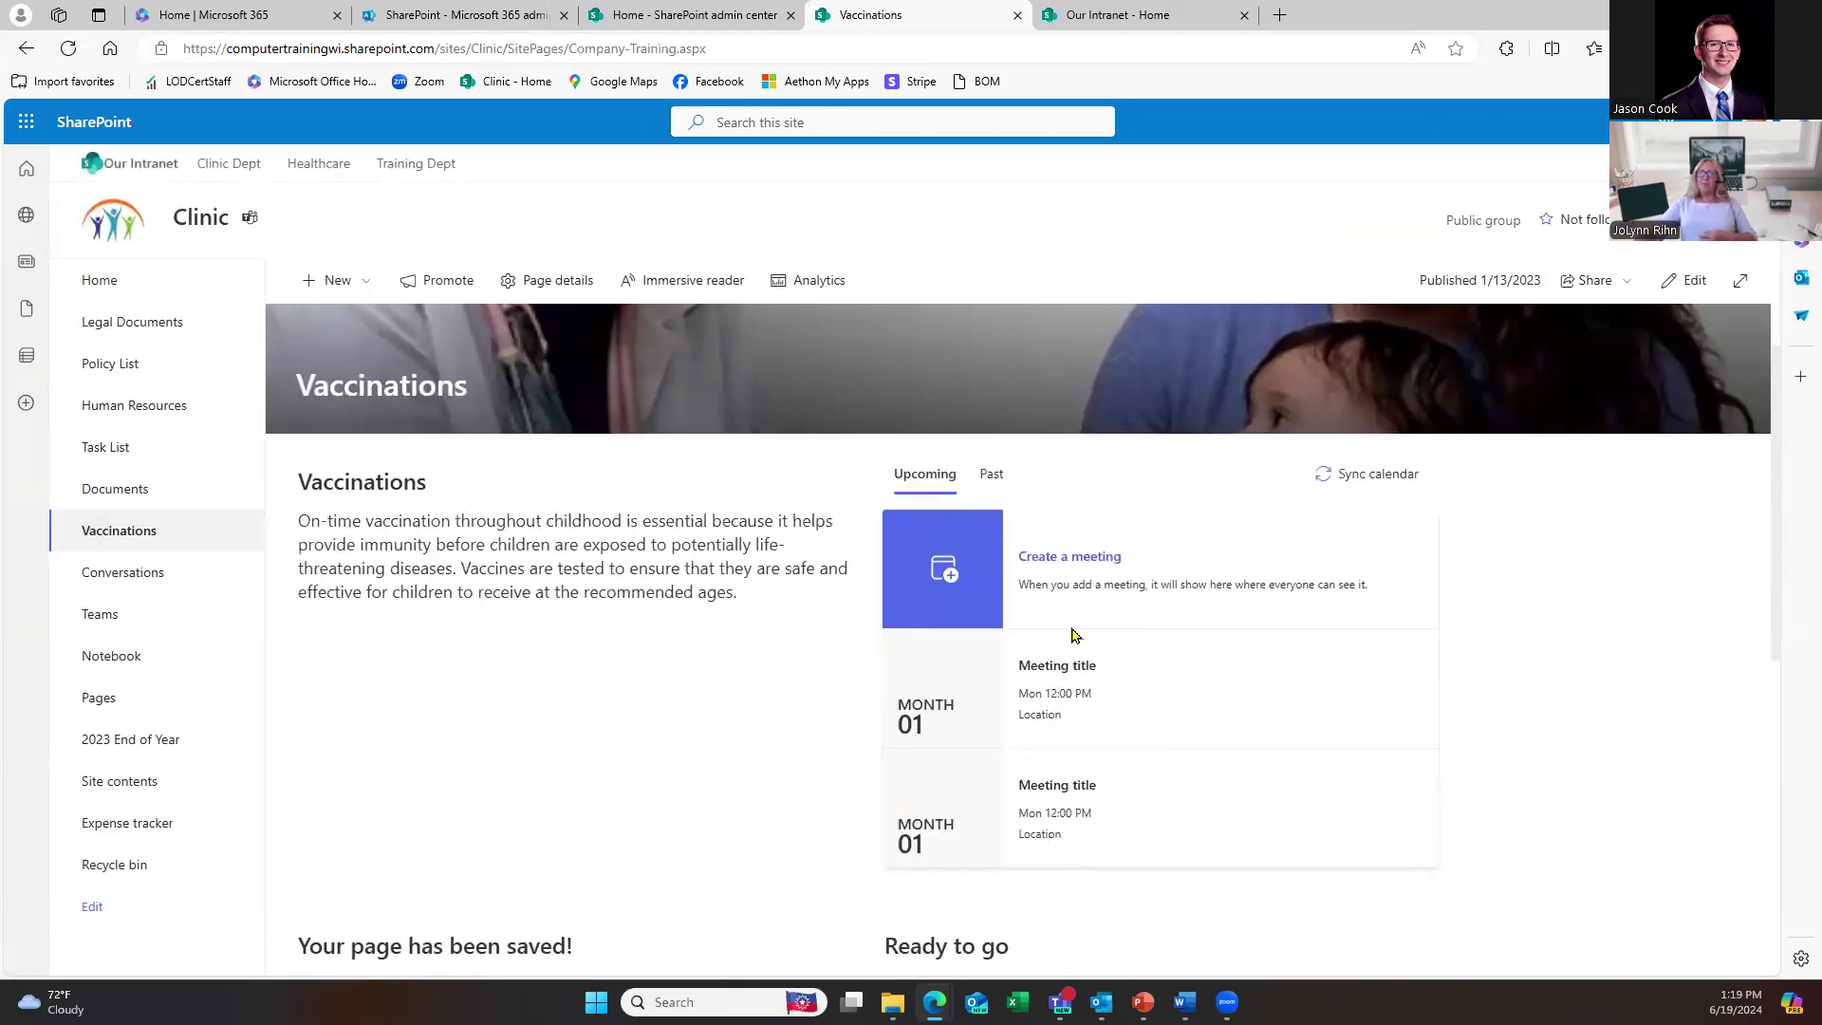